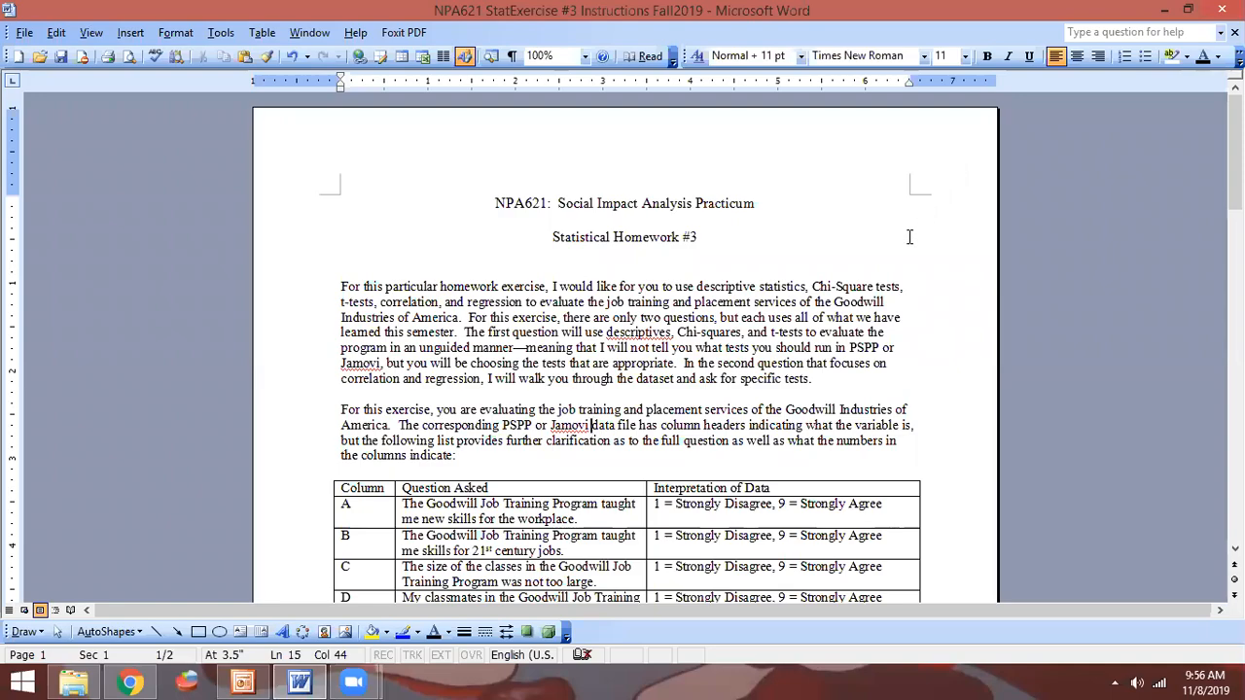
Read through the Statistical Homework #3 instructions, from the column table to the list of required tests
{"action": "scroll", "coordinate": [892, 274], "scroll_direction": "down", "scroll_amount": 3}
{"action": "scroll", "coordinate": [892, 273], "scroll_direction": "down", "scroll_amount": 20}
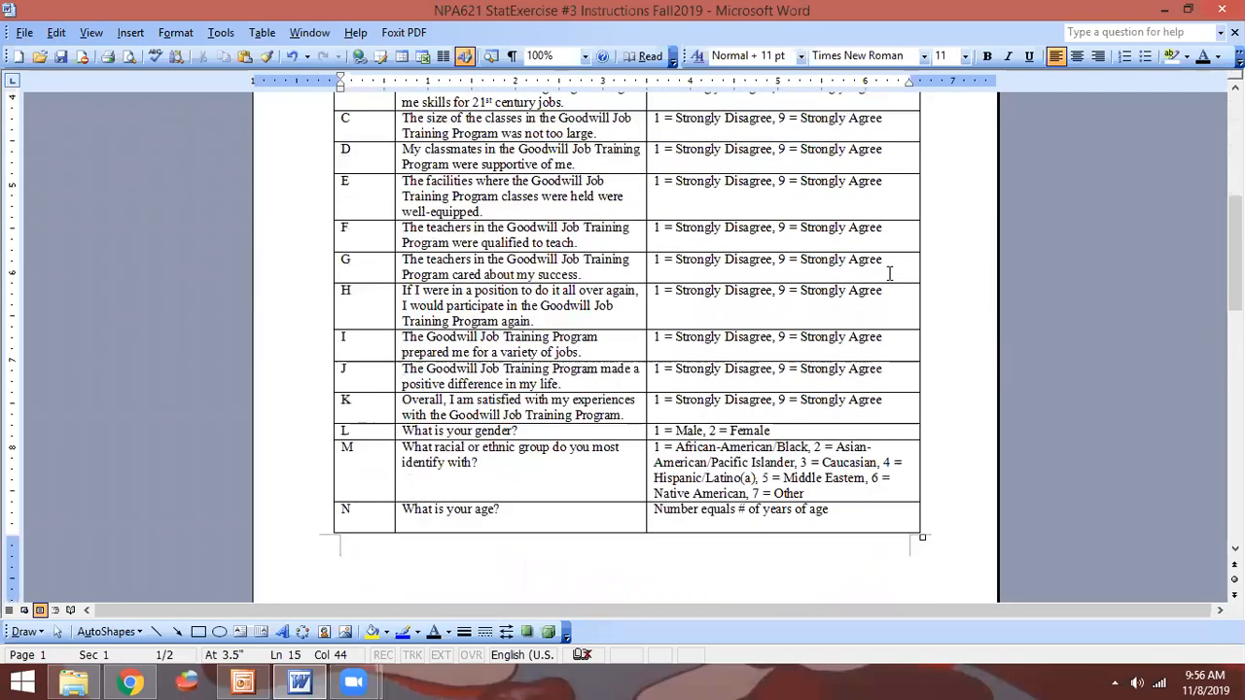
{"action": "scroll", "coordinate": [889, 274], "scroll_direction": "down", "scroll_amount": 6}
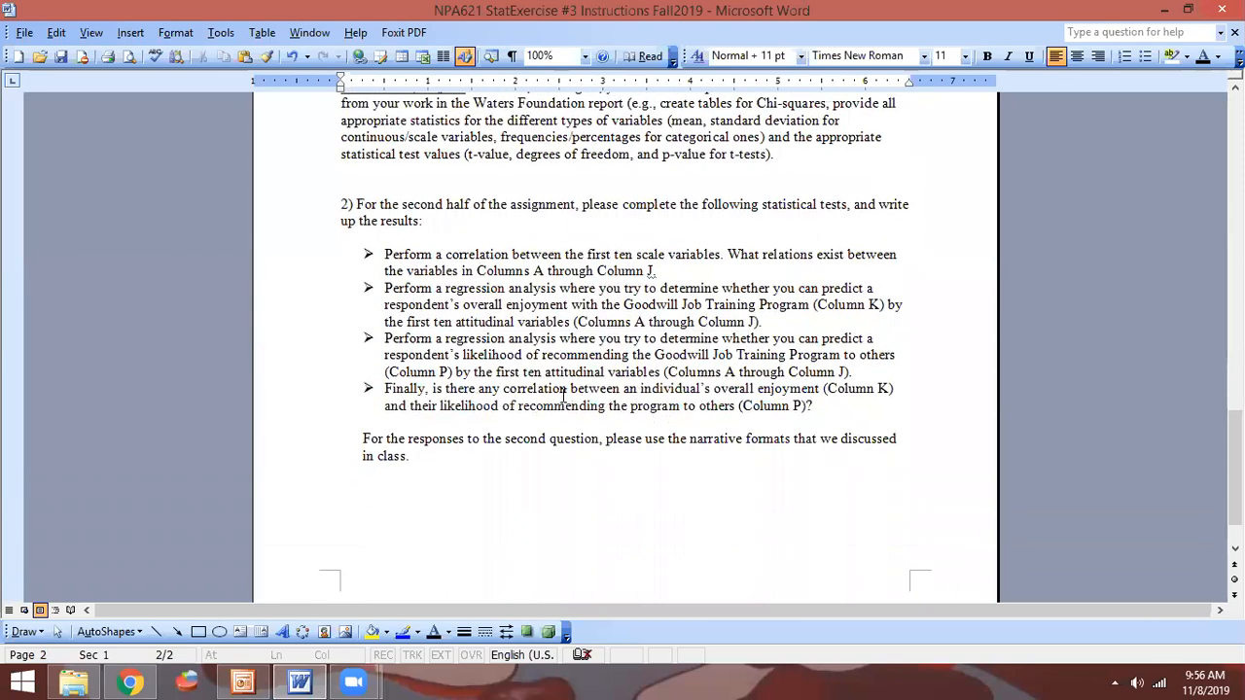
Switch to the Canvas course page in Chrome and download the PSPP File for StatEx3 from In-Class Files
{"action": "left_click", "coordinate": [131, 681]}
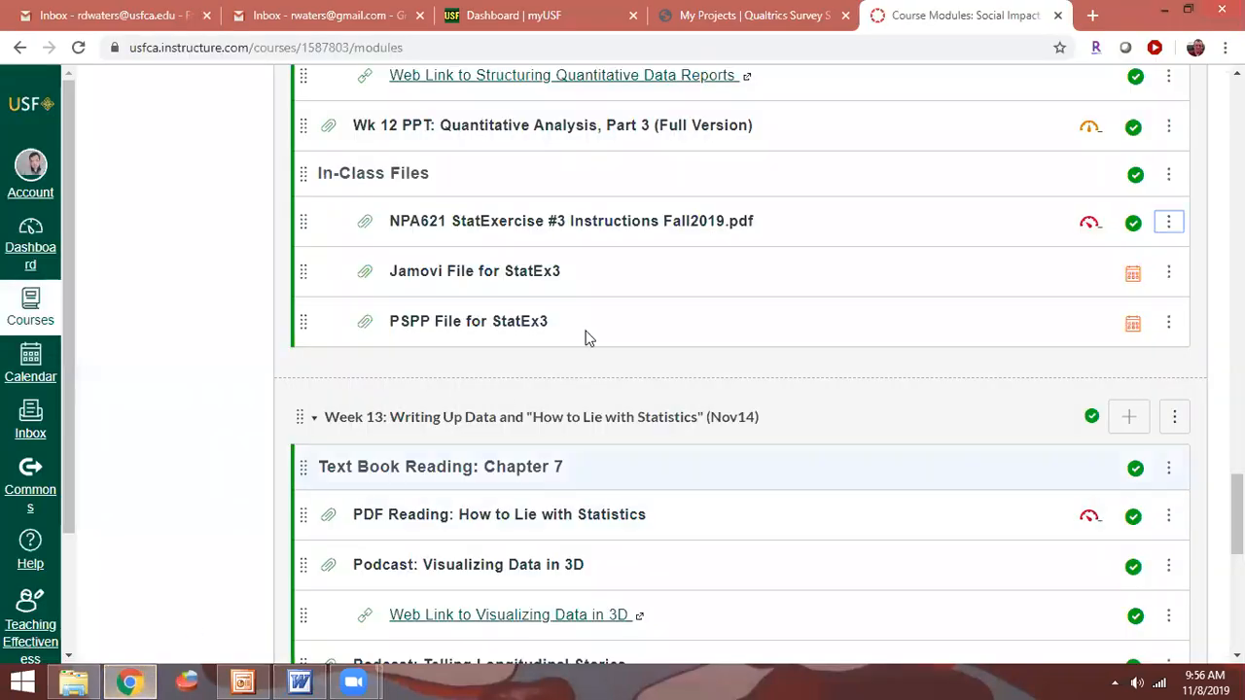
{"action": "left_click", "coordinate": [503, 329]}
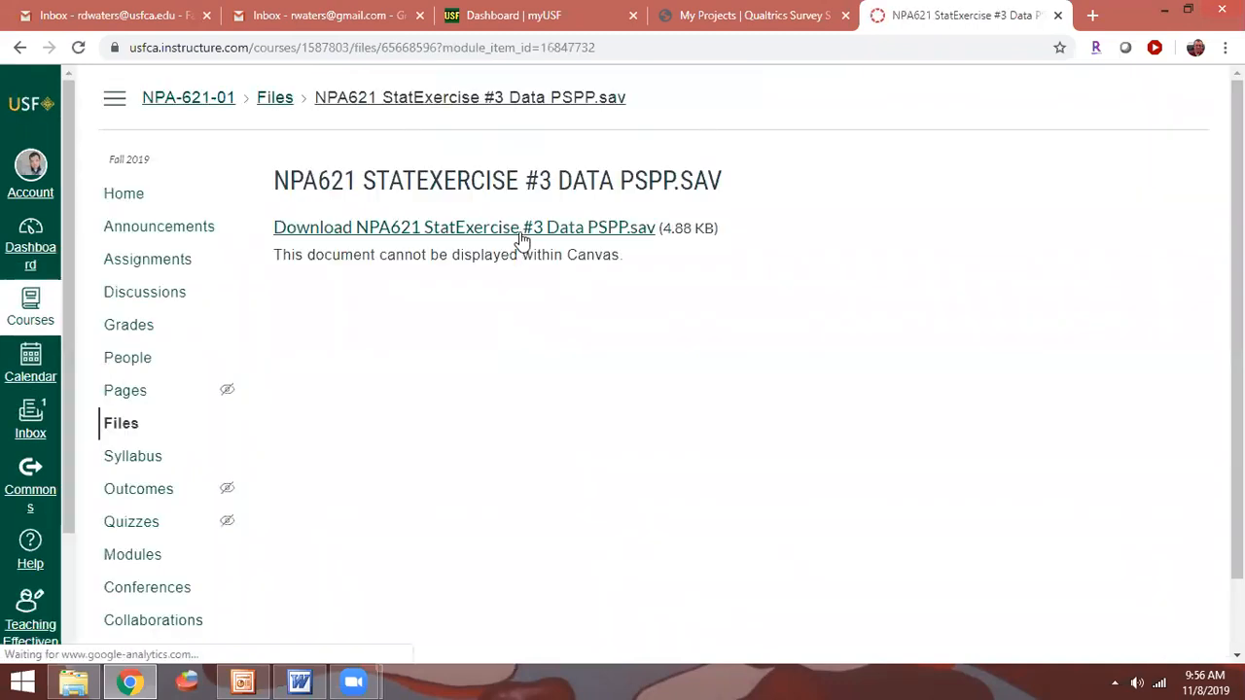
{"action": "left_click", "coordinate": [520, 231]}
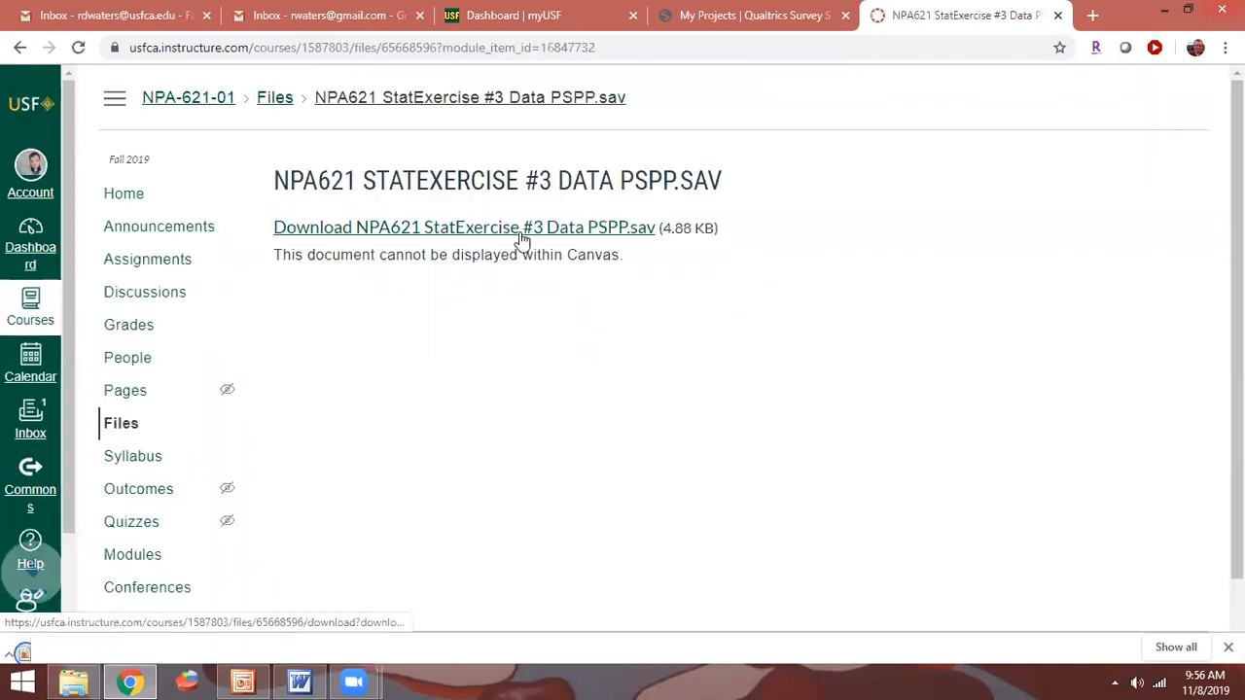
Launch PSPPIRE and open NPA621 StatExercise #3 Data PSPP.sav from the Downloads folder
{"action": "left_click", "coordinate": [182, 679]}
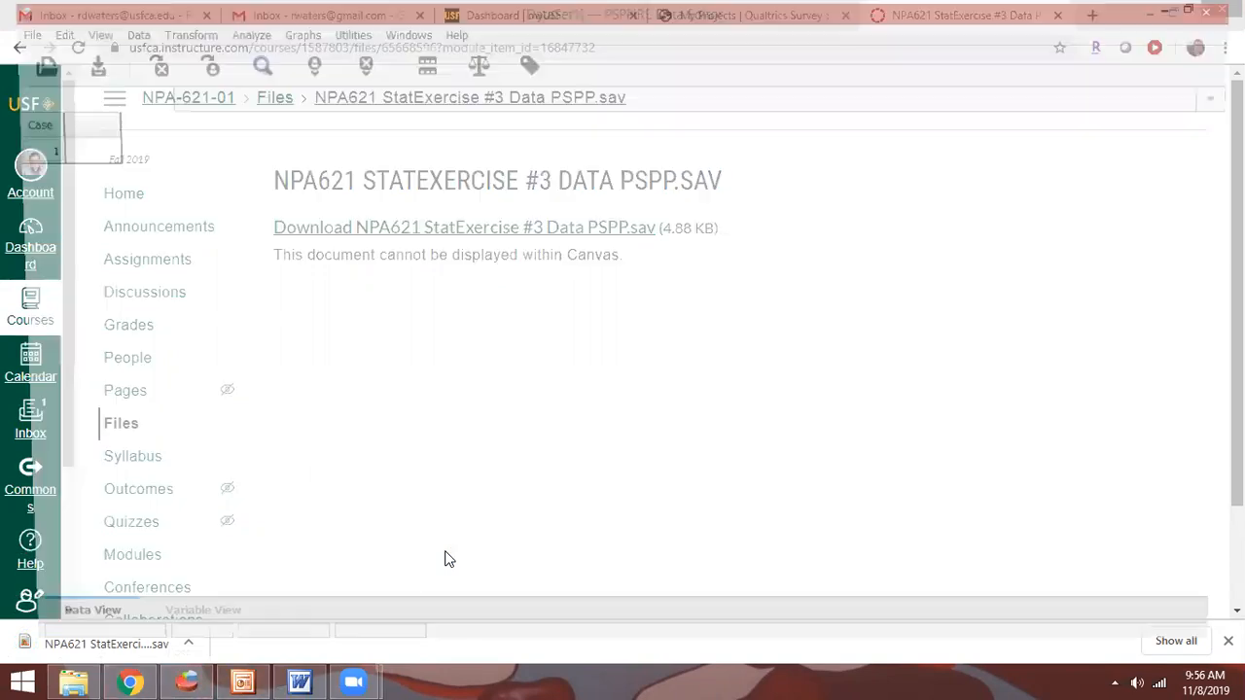
{"action": "left_click", "coordinate": [16, 33]}
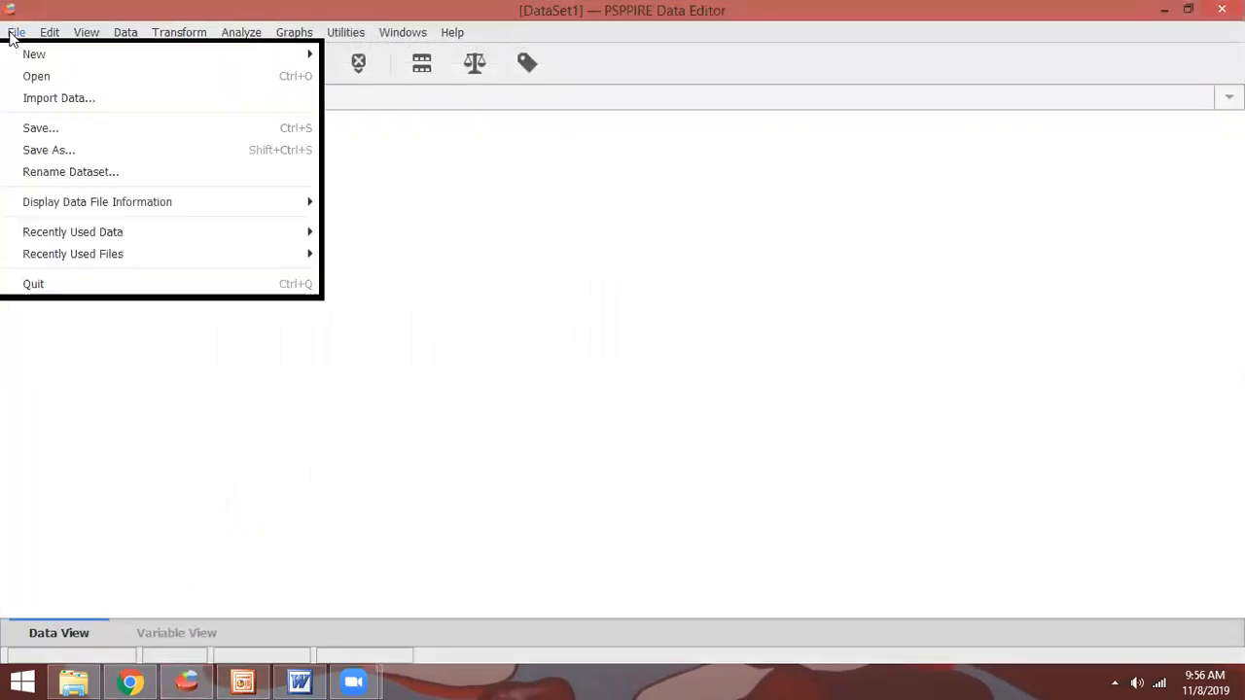
{"action": "left_click", "coordinate": [35, 76]}
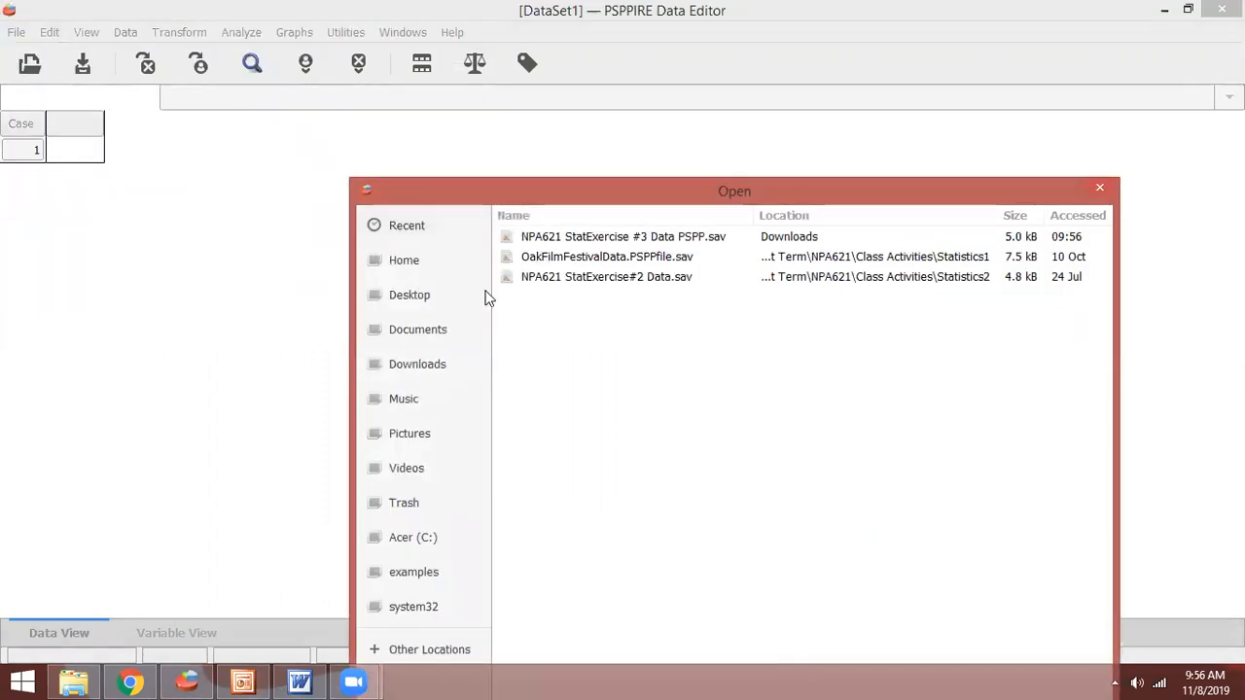
{"action": "left_click", "coordinate": [431, 362]}
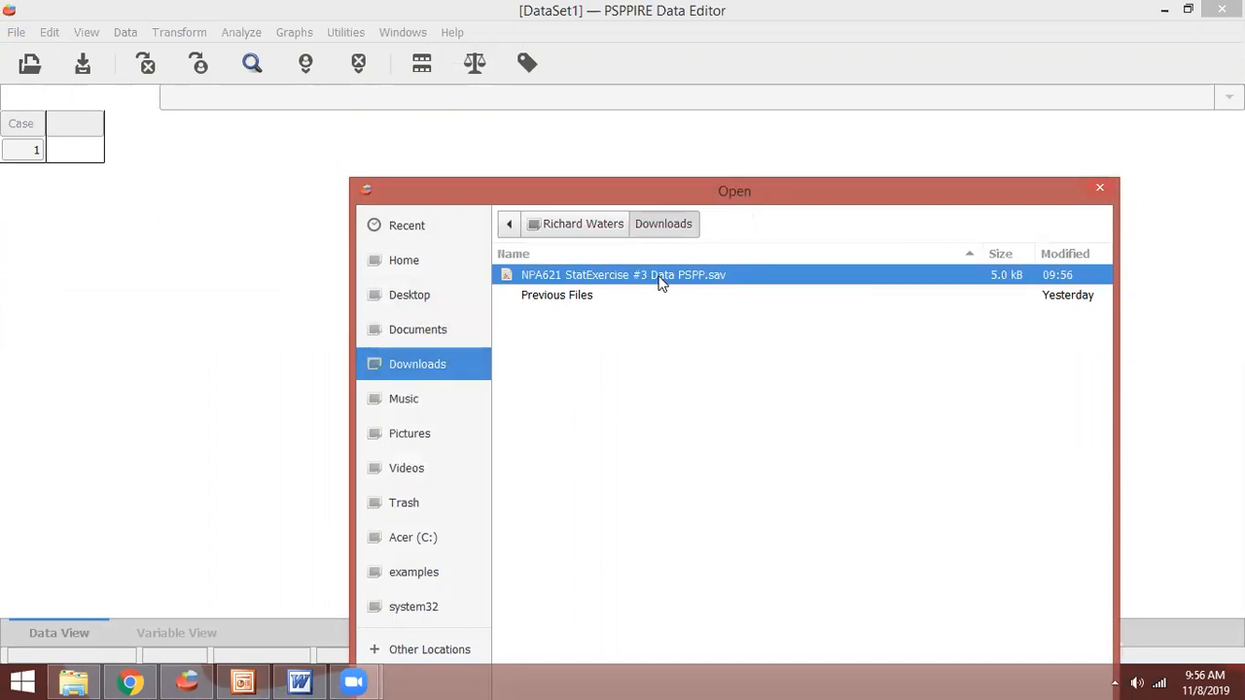
{"action": "double_click", "coordinate": [650, 280]}
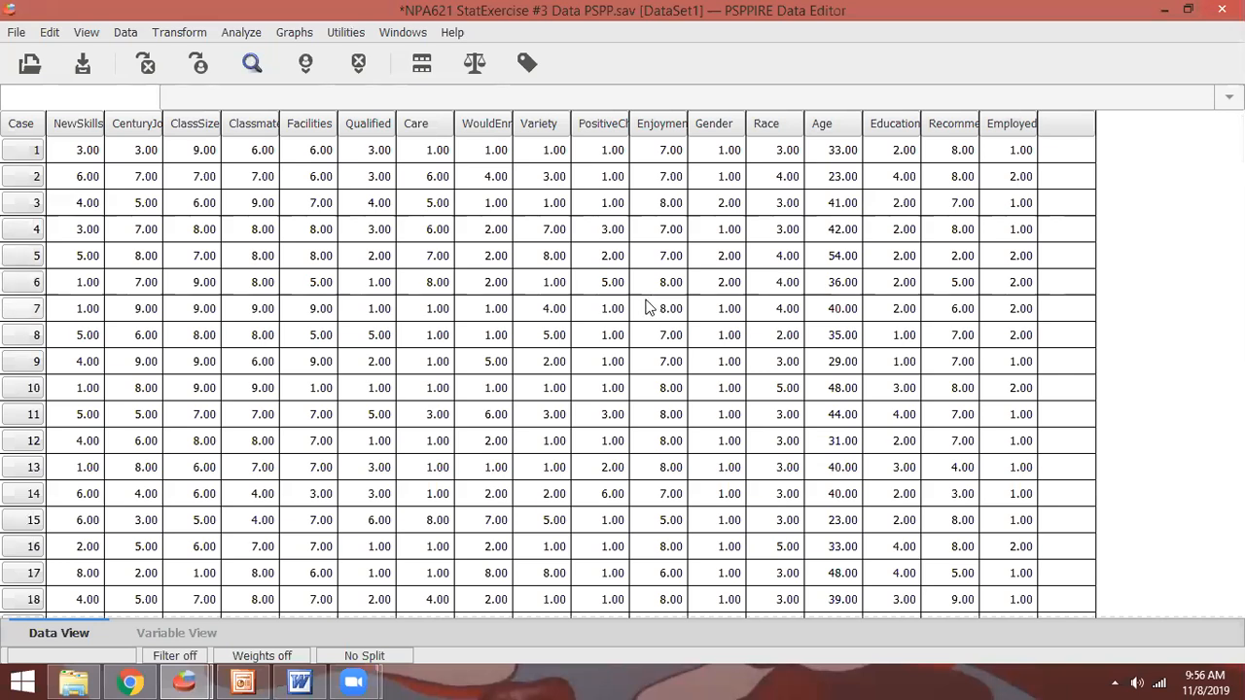
Switch to the Word instructions and review both assignment questions and the table explaining the data columns
{"action": "left_click", "coordinate": [302, 682]}
{"action": "scroll", "coordinate": [477, 500], "scroll_direction": "up", "scroll_amount": 4}
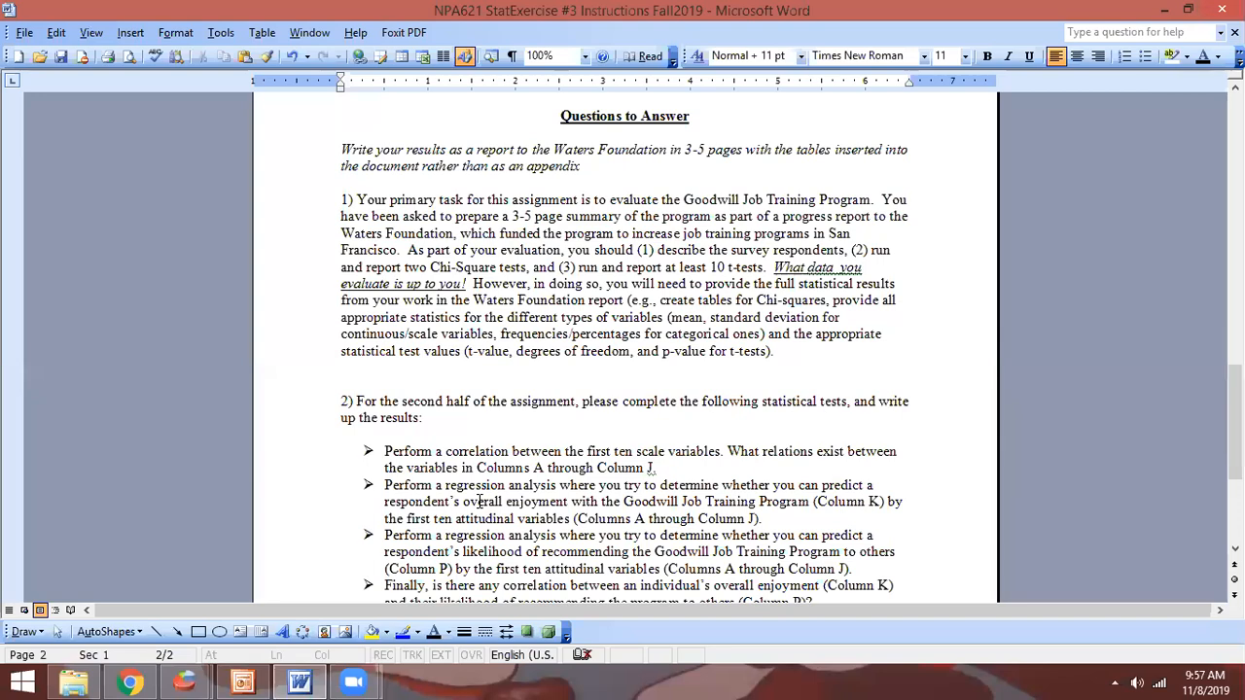
{"action": "scroll", "coordinate": [479, 500], "scroll_direction": "up", "scroll_amount": 4}
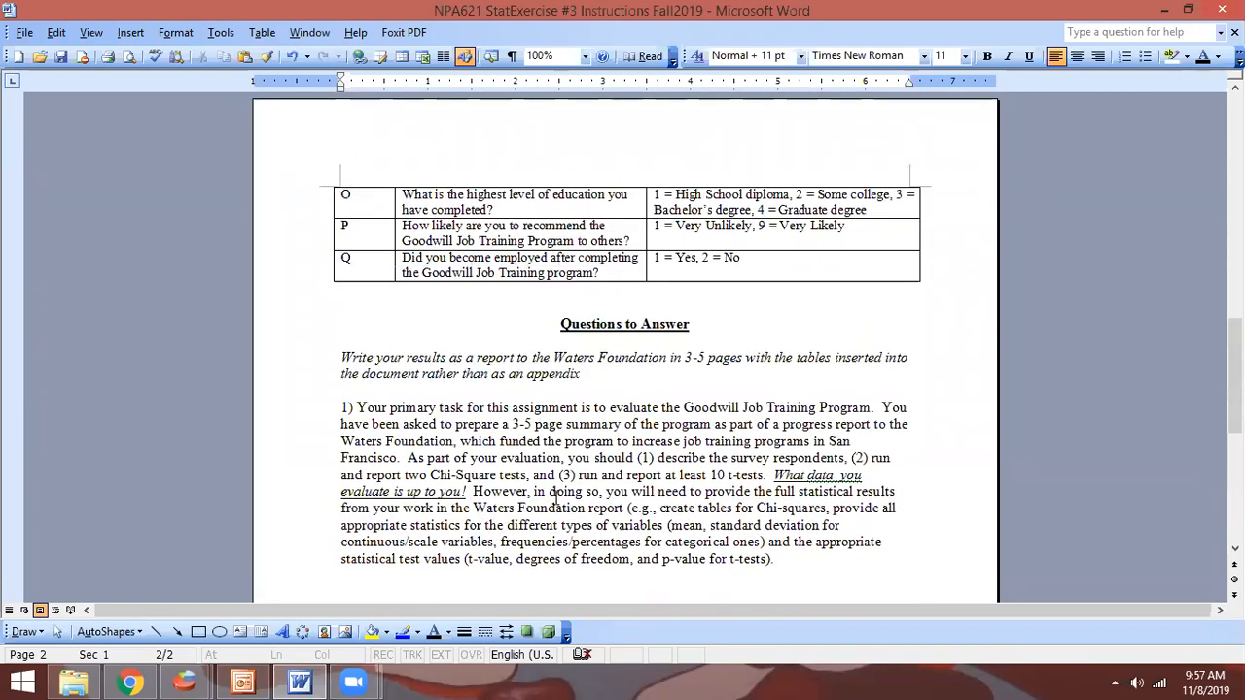
{"action": "scroll", "coordinate": [553, 496], "scroll_direction": "up", "scroll_amount": 5}
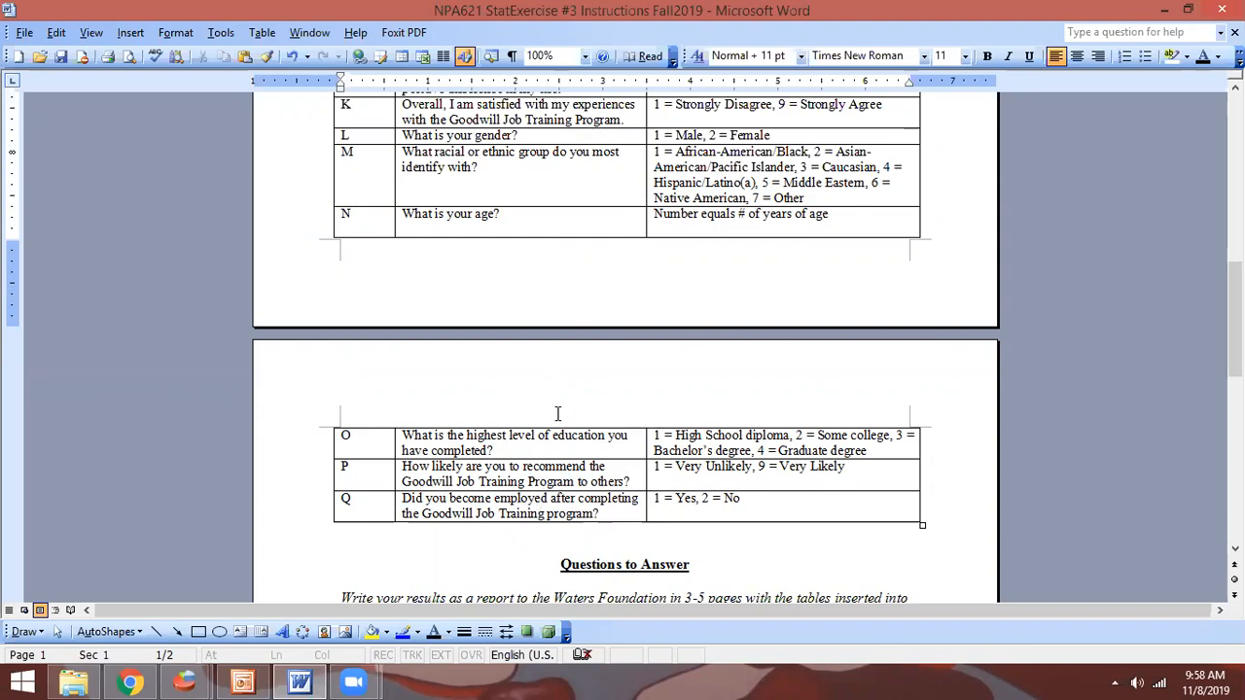
{"action": "scroll", "coordinate": [557, 414], "scroll_direction": "down", "scroll_amount": 6}
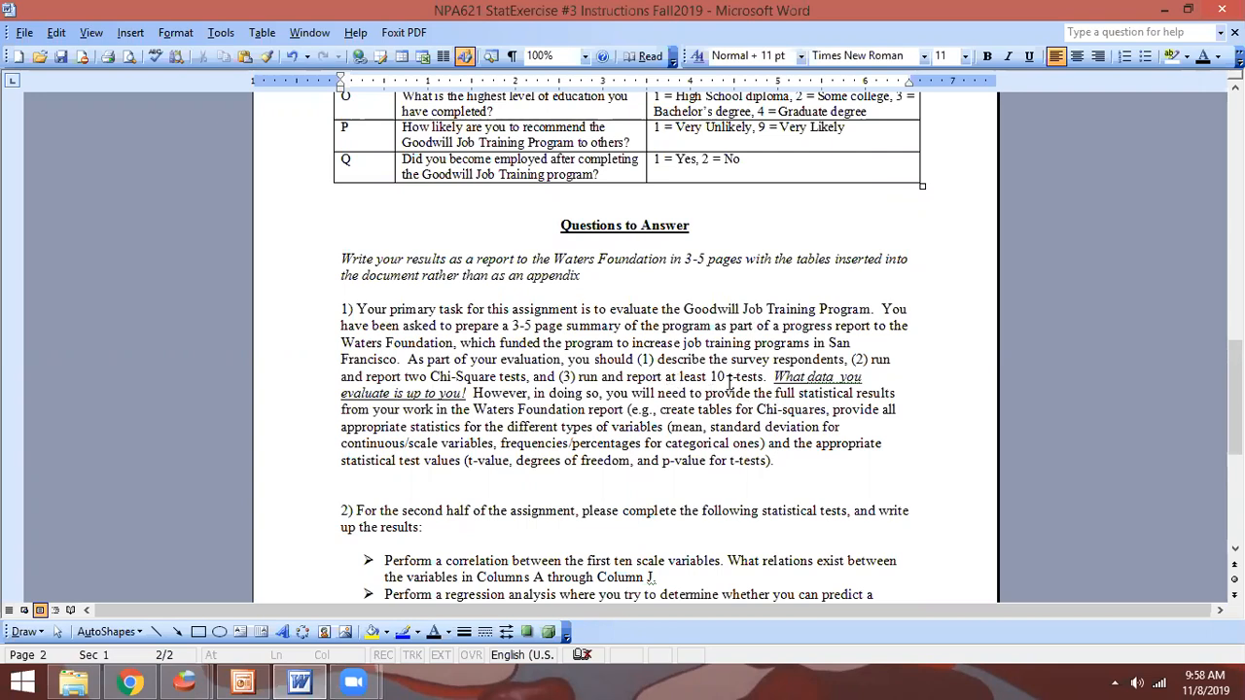
{"action": "scroll", "coordinate": [708, 365], "scroll_direction": "down", "scroll_amount": 1}
{"action": "scroll", "coordinate": [708, 373], "scroll_direction": "down", "scroll_amount": 4}
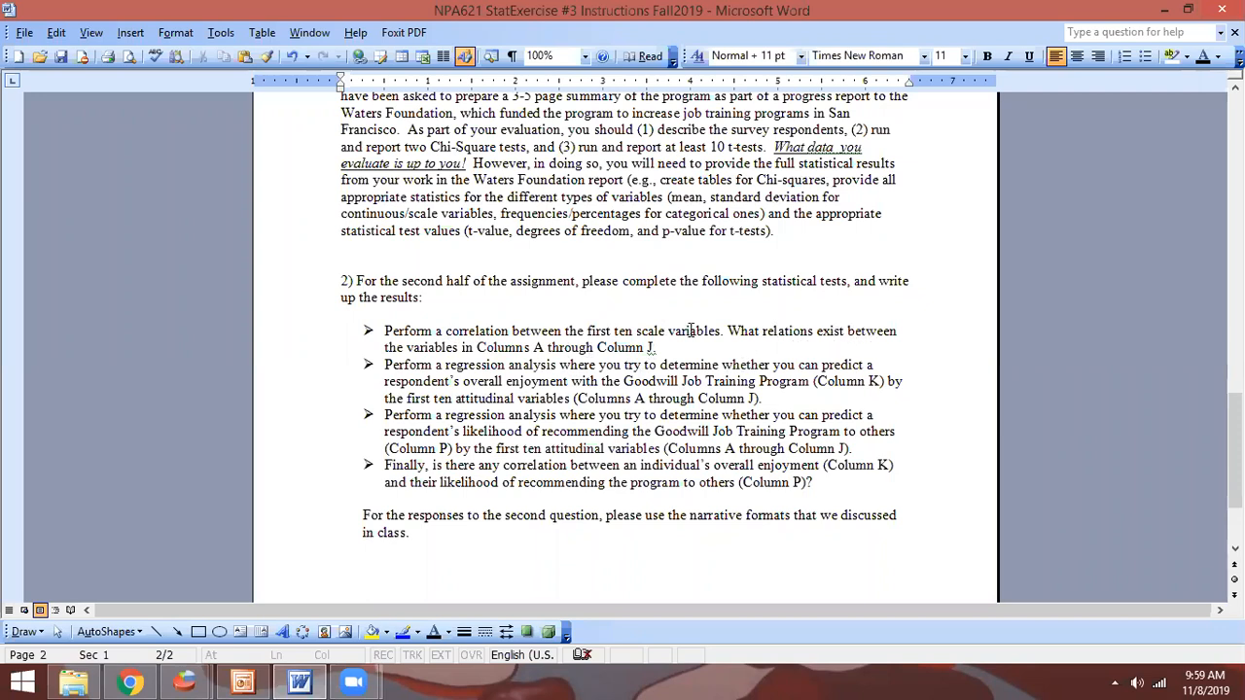
{"action": "scroll", "coordinate": [686, 337], "scroll_direction": "up", "scroll_amount": 1}
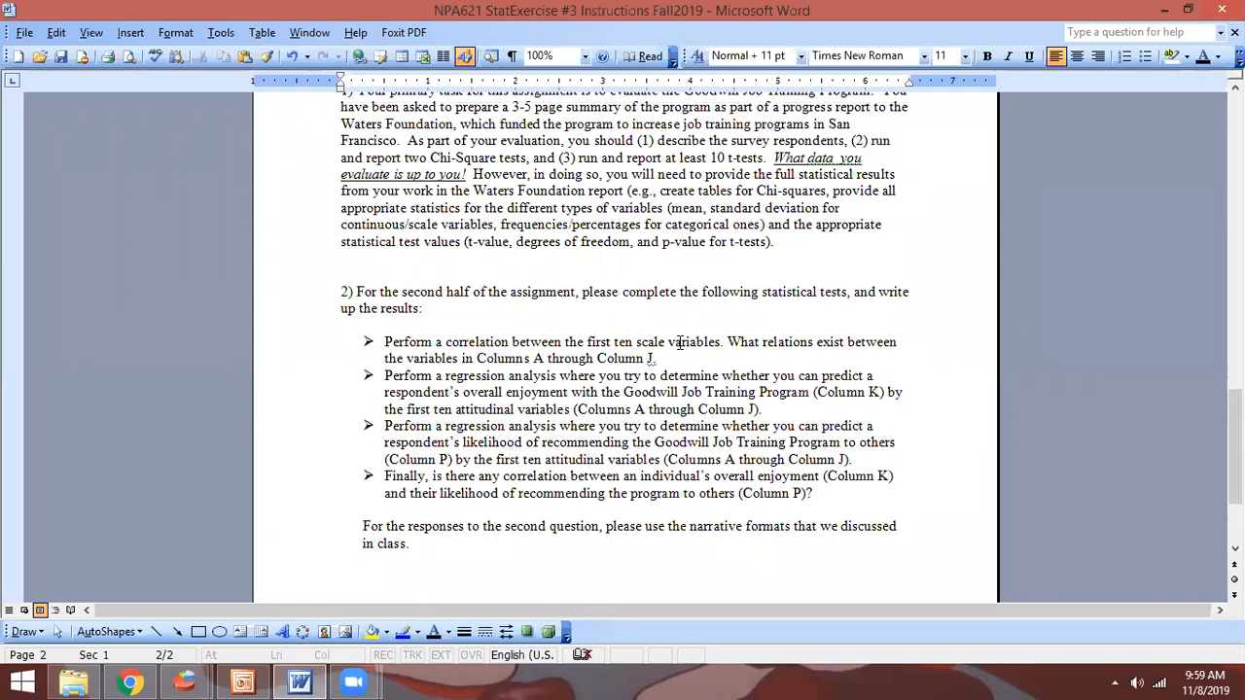
{"action": "scroll", "coordinate": [615, 350], "scroll_direction": "up", "scroll_amount": 10}
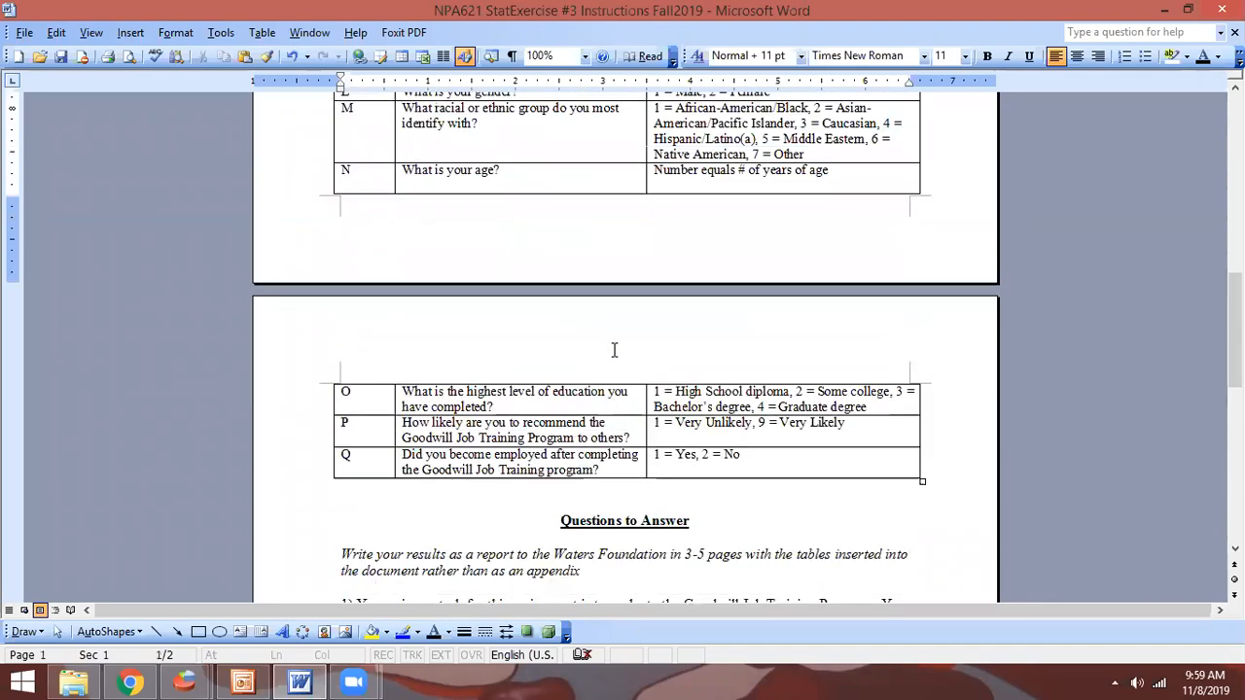
{"action": "scroll", "coordinate": [615, 351], "scroll_direction": "up", "scroll_amount": 9}
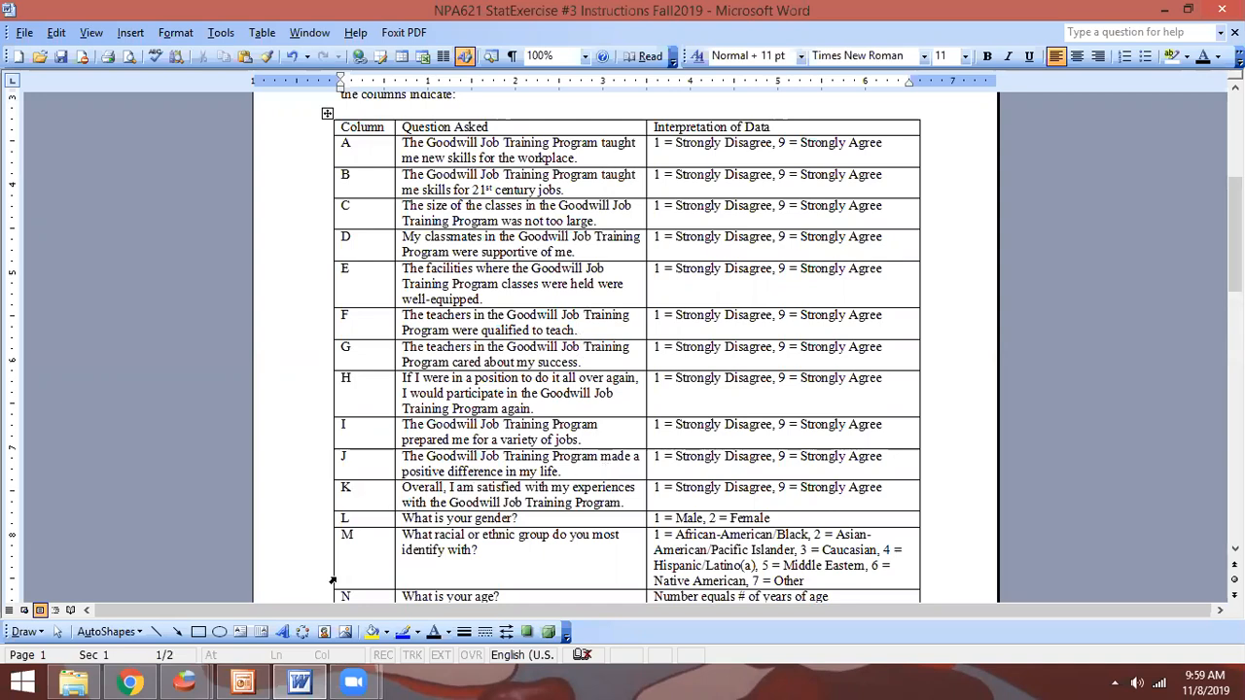
Switch to the PSPPIRE dataset and set up a bivariate correlation with the ten variables NewSkills through PositiveChange
{"action": "mouse_move", "coordinate": [202, 681]}
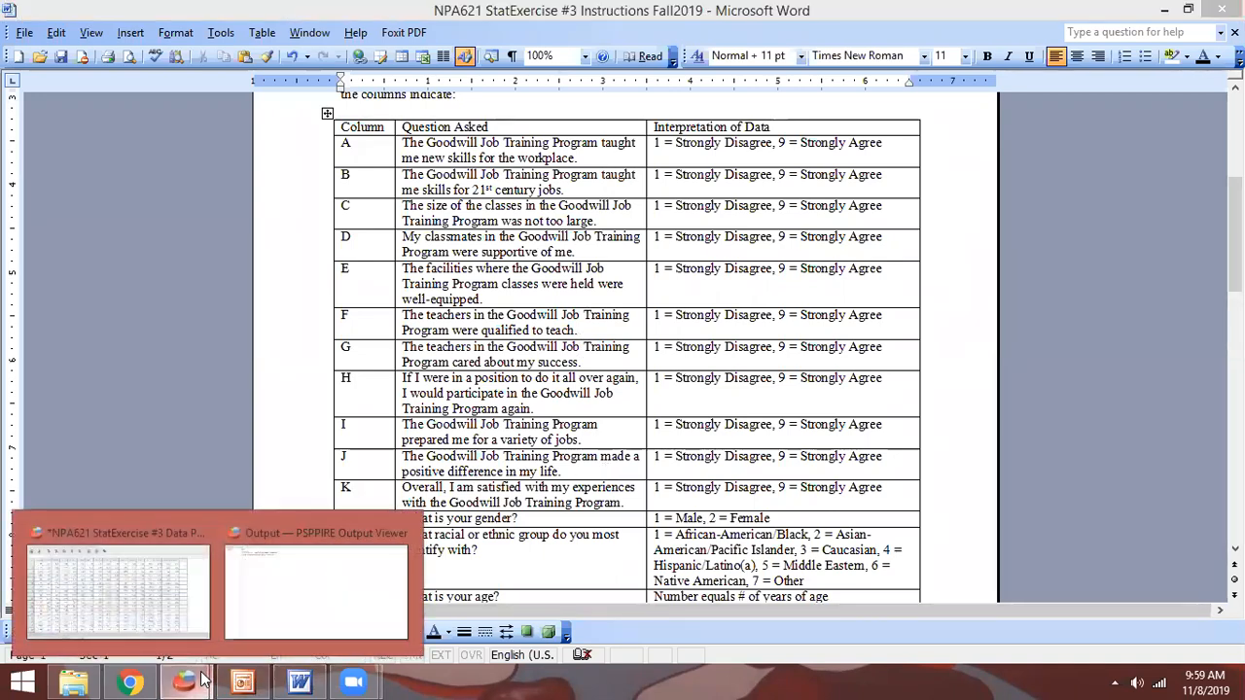
{"action": "left_click", "coordinate": [150, 604]}
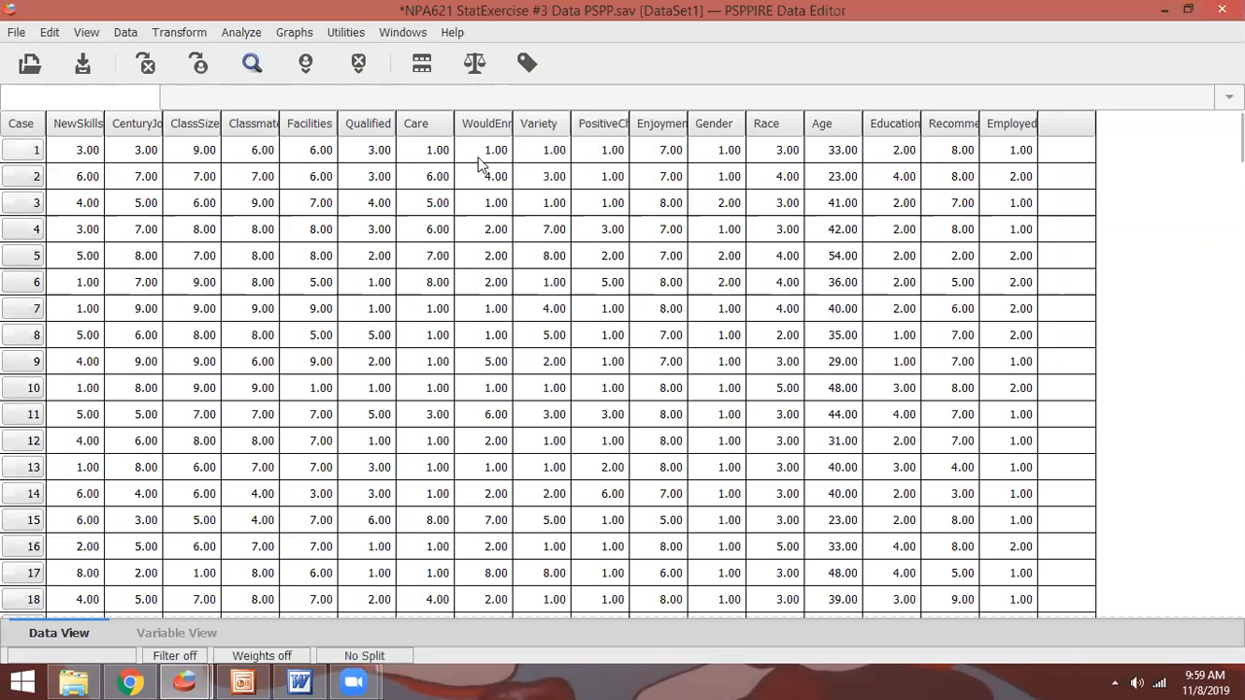
{"action": "left_click", "coordinate": [260, 35]}
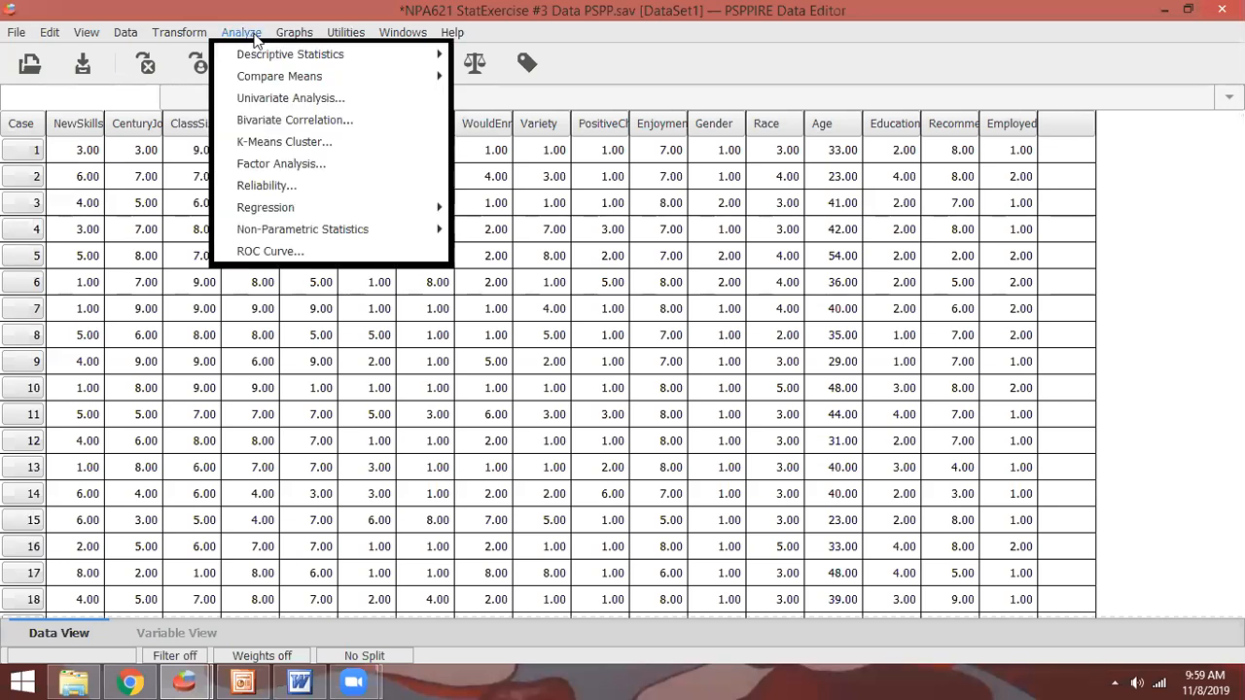
{"action": "left_click", "coordinate": [294, 125]}
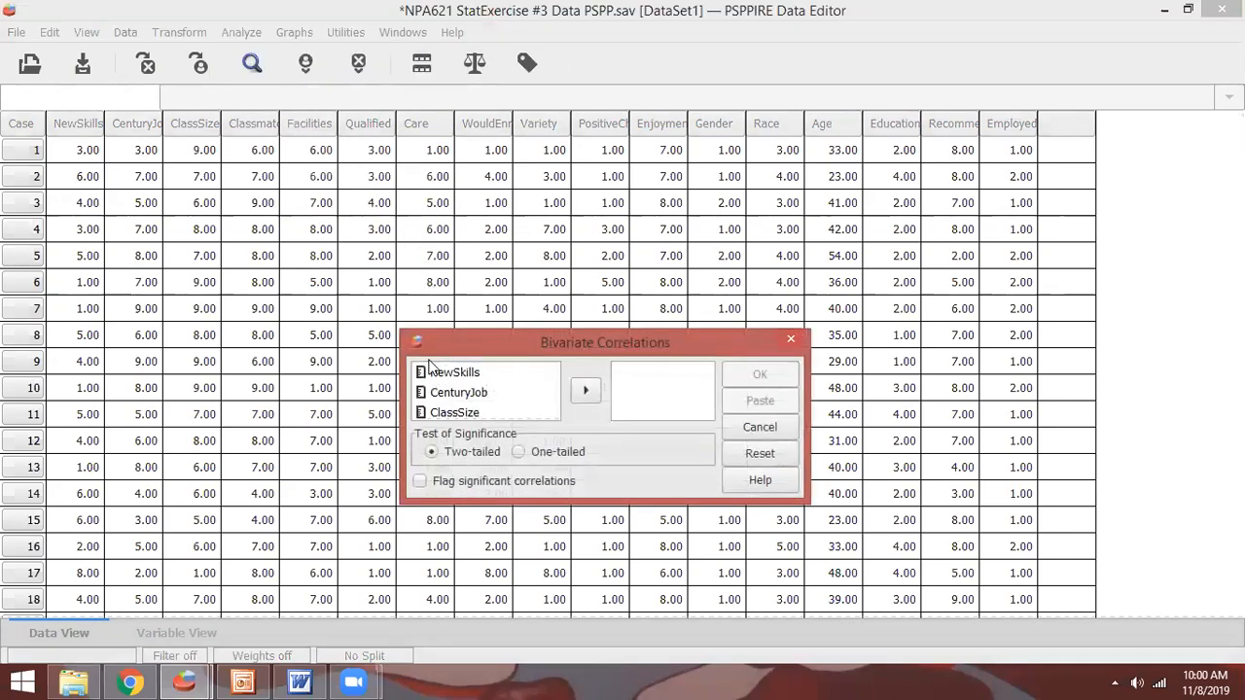
{"action": "left_click", "coordinate": [476, 373]}
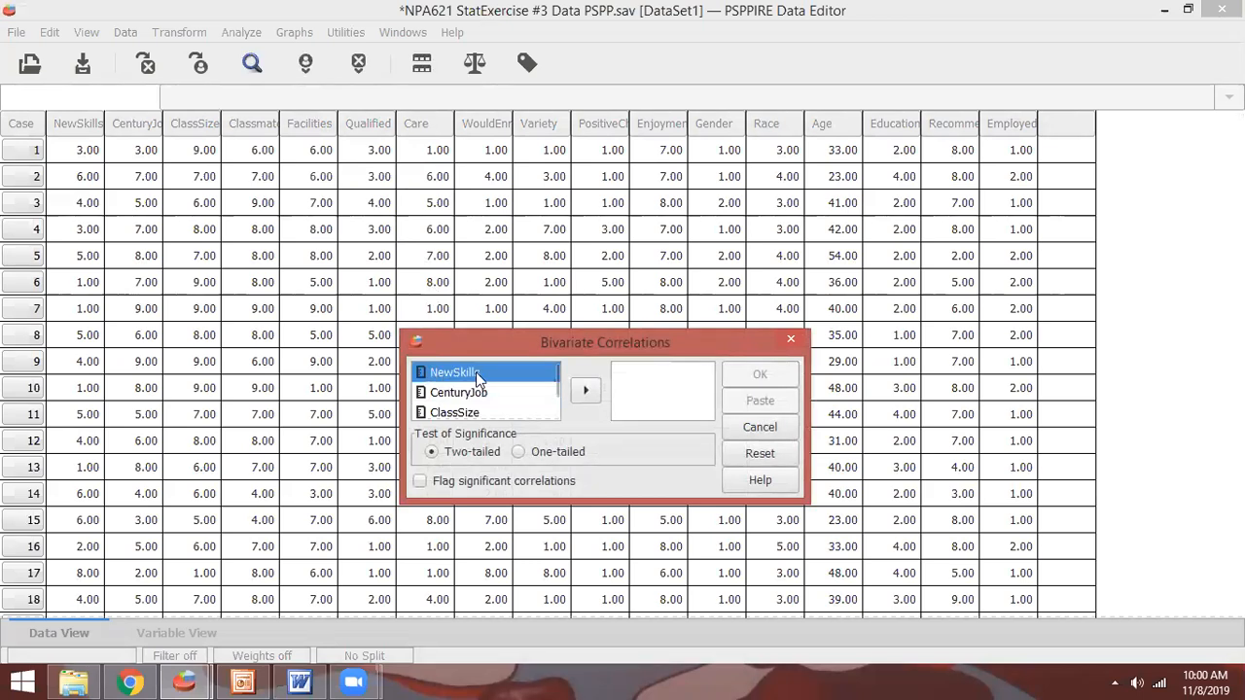
{"action": "scroll", "coordinate": [477, 379], "scroll_direction": "down", "scroll_amount": 3}
{"action": "scroll", "coordinate": [478, 391], "scroll_direction": "down", "scroll_amount": 2}
{"action": "left_click", "coordinate": [478, 394], "text": "shift"}
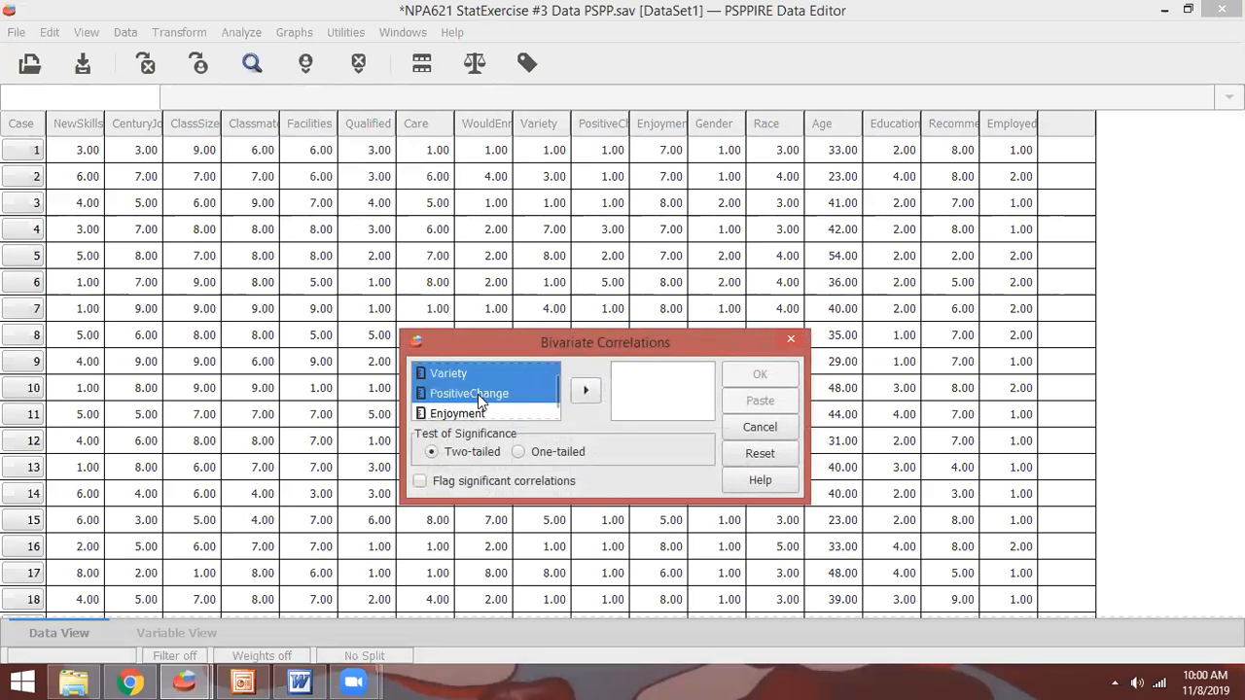
{"action": "left_click", "coordinate": [583, 391]}
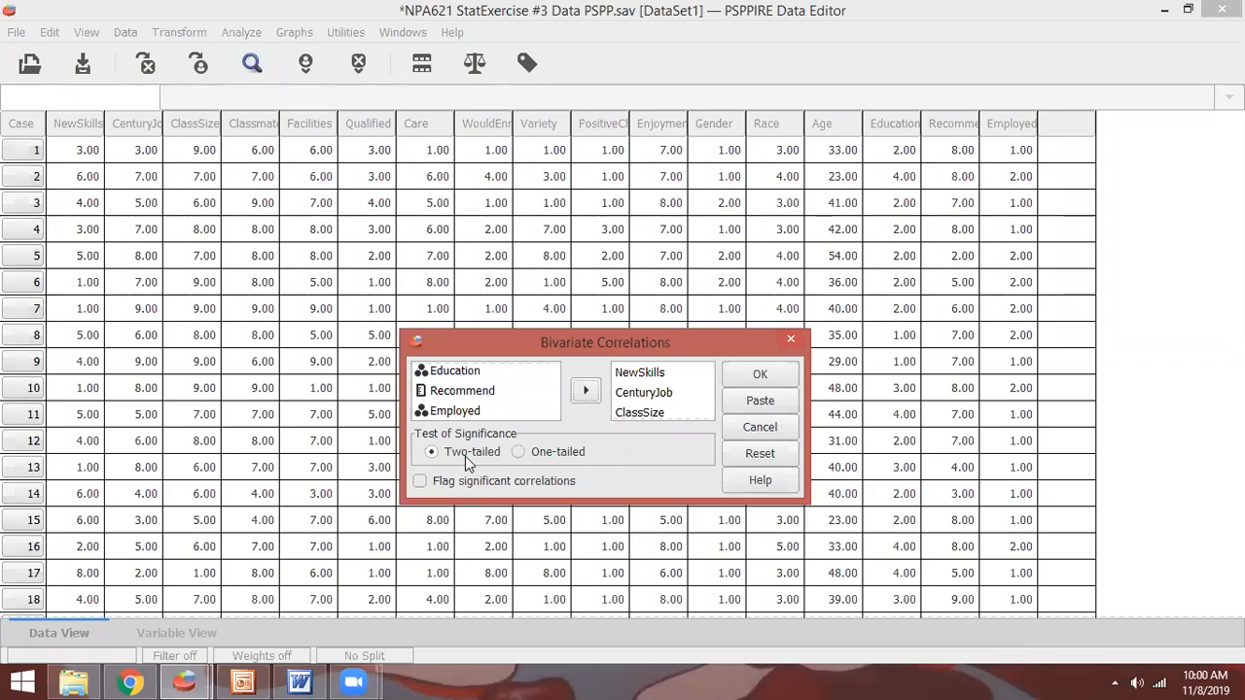
Run the two-tailed correlation with significant correlations flagged, and view the full correlation table in the Output Viewer
{"action": "left_click", "coordinate": [421, 484]}
{"action": "left_click", "coordinate": [757, 376]}
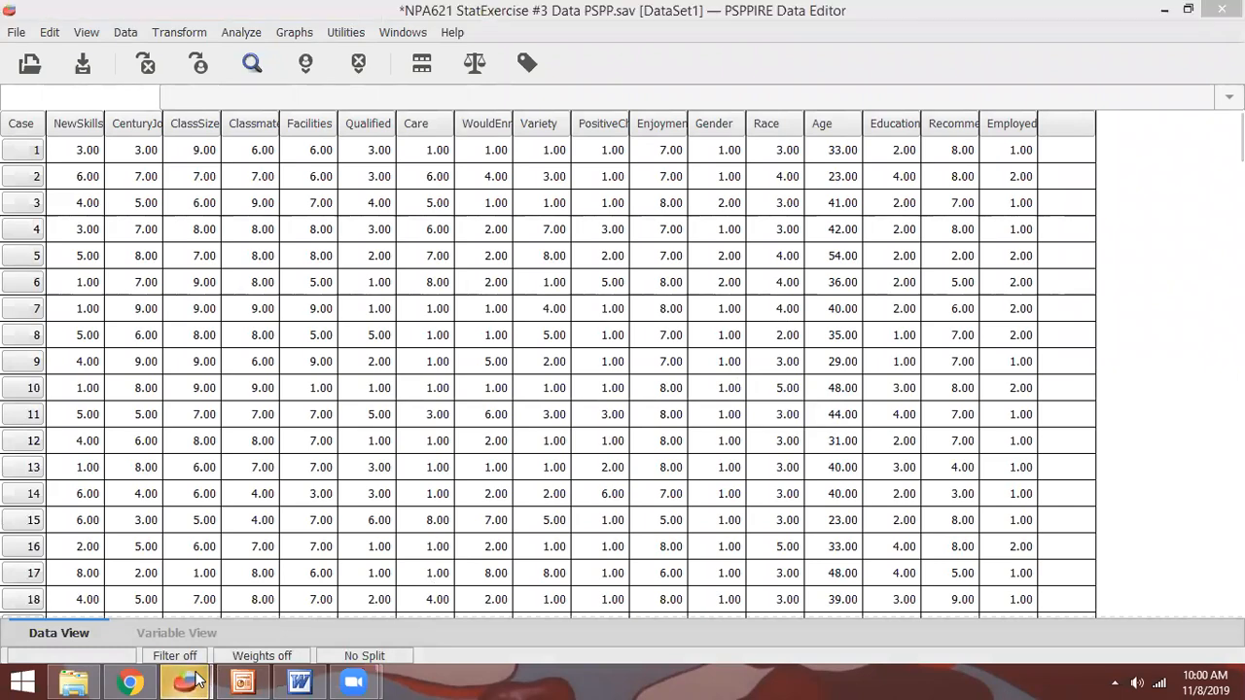
{"action": "mouse_move", "coordinate": [197, 678]}
{"action": "left_click", "coordinate": [279, 614]}
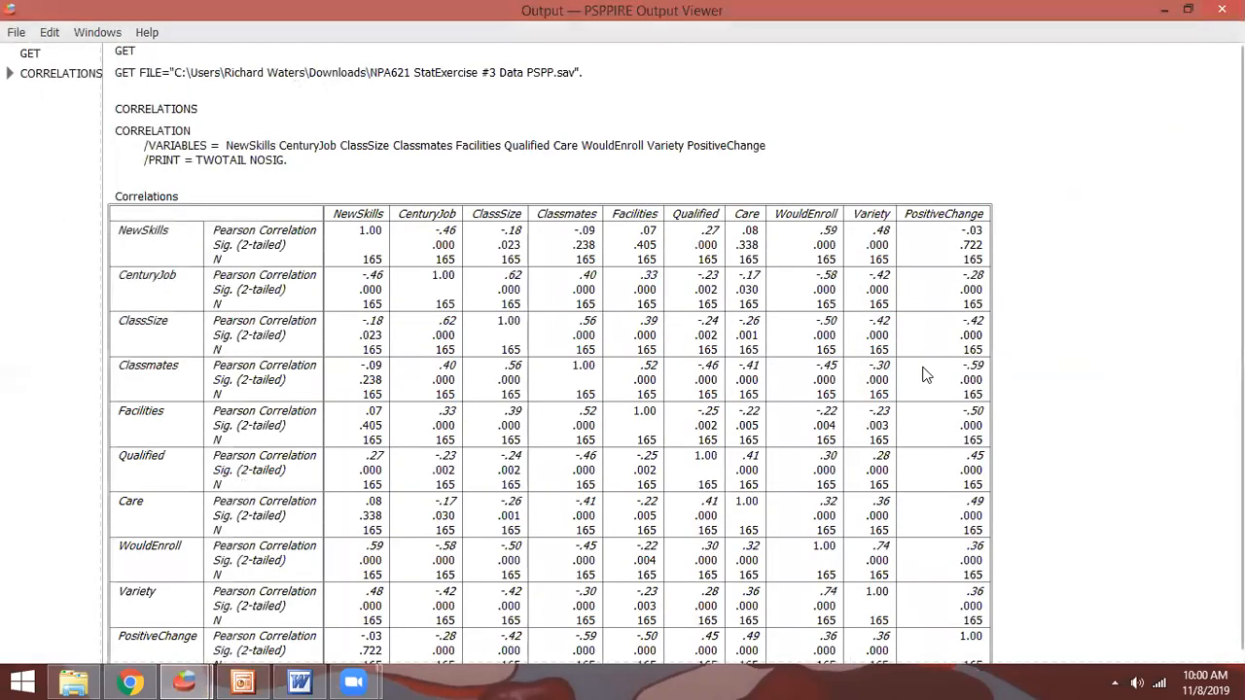
{"action": "scroll", "coordinate": [969, 359], "scroll_direction": "down", "scroll_amount": 1}
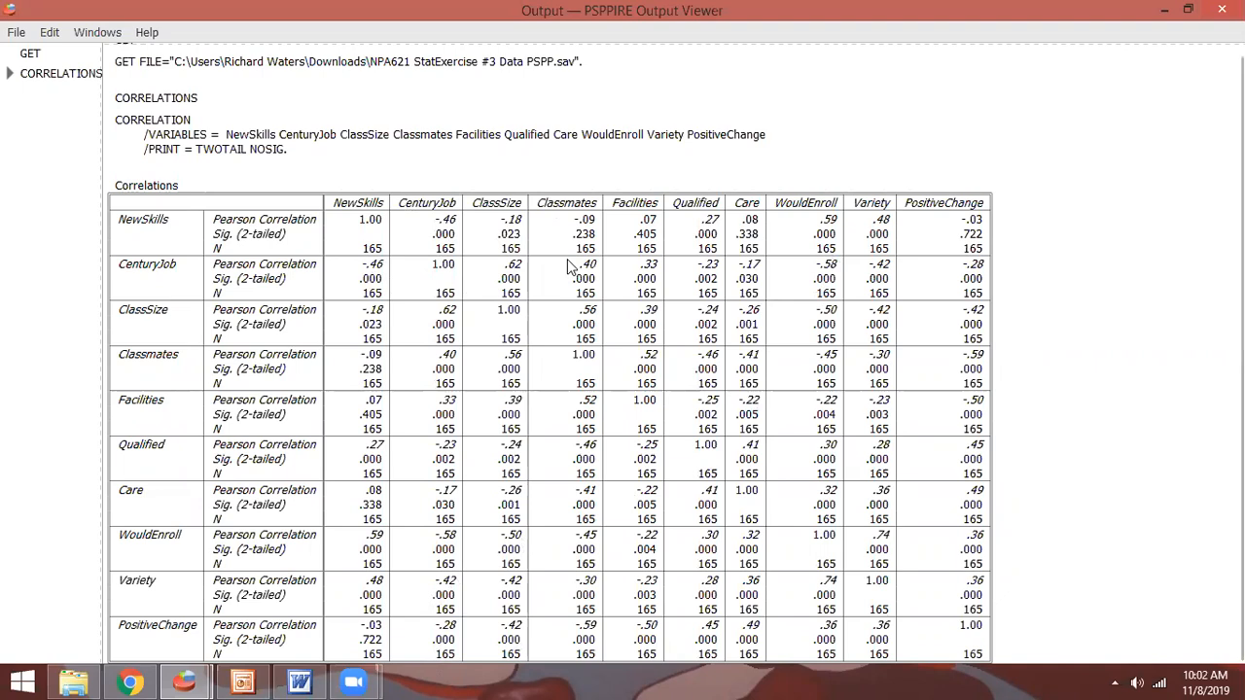
Reread the question 2 correlation task in the Word instructions, and return to the correlation table in the PSPPIRE output
{"action": "left_click", "coordinate": [301, 681]}
{"action": "scroll", "coordinate": [525, 499], "scroll_direction": "down", "scroll_amount": 5}
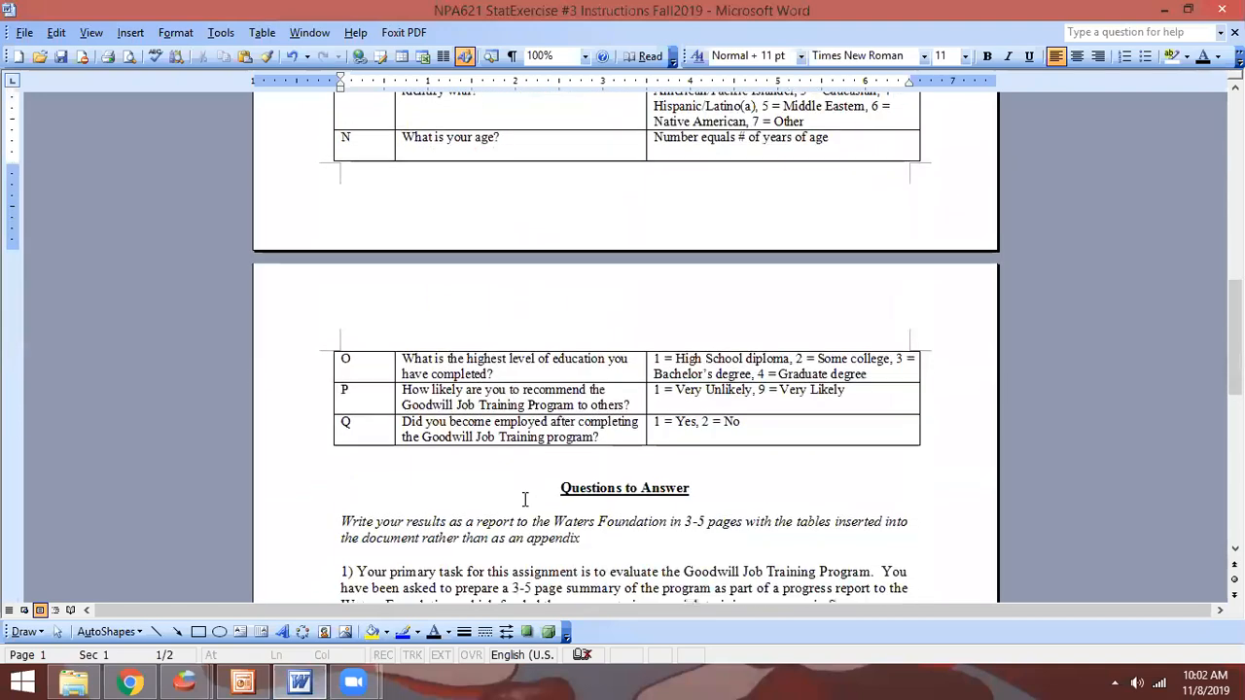
{"action": "scroll", "coordinate": [524, 499], "scroll_direction": "down", "scroll_amount": 8}
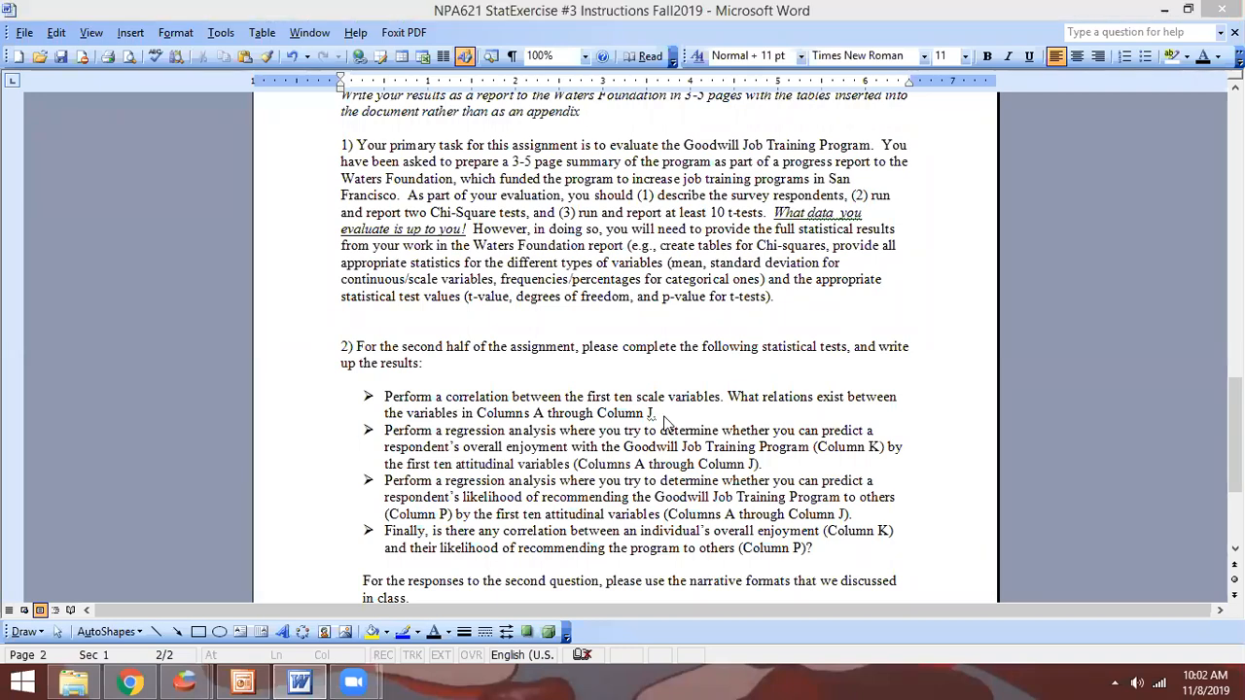
{"action": "key", "text": "alt+Tab"}
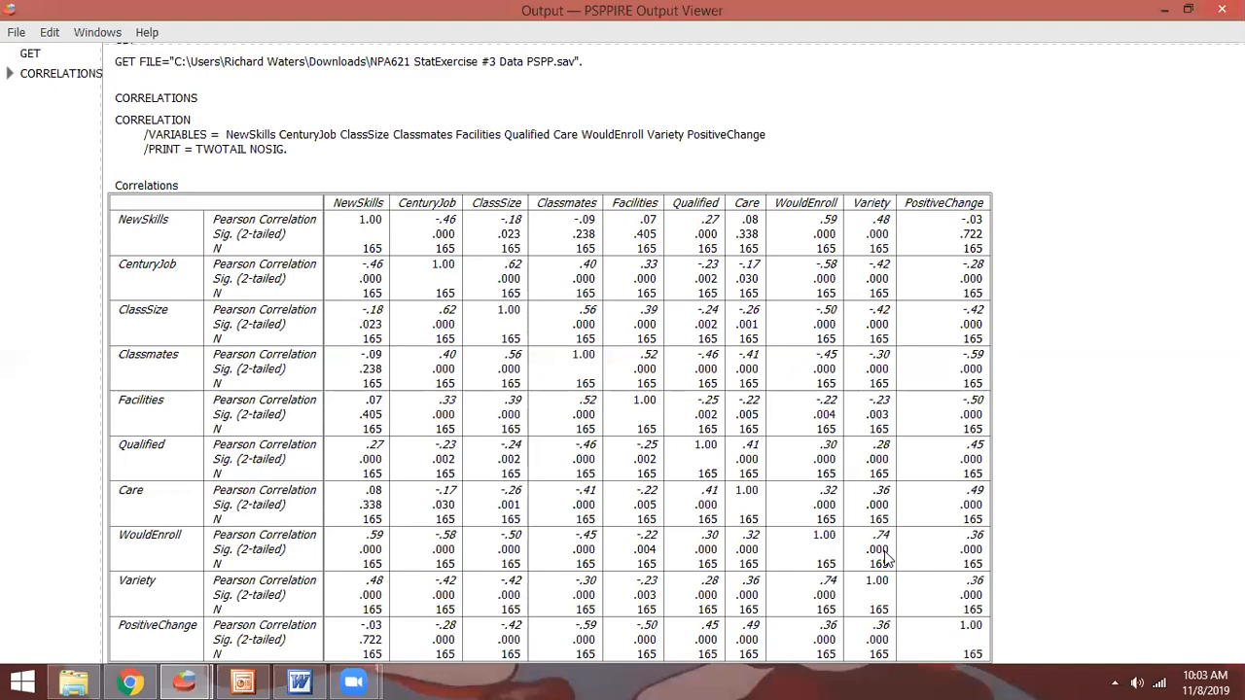
Switch back to the Word instructions and look up the wording of the survey questions behind the correlated variables
{"action": "key", "text": "alt+Tab"}
{"action": "scroll", "coordinate": [734, 435], "scroll_direction": "up", "scroll_amount": 5}
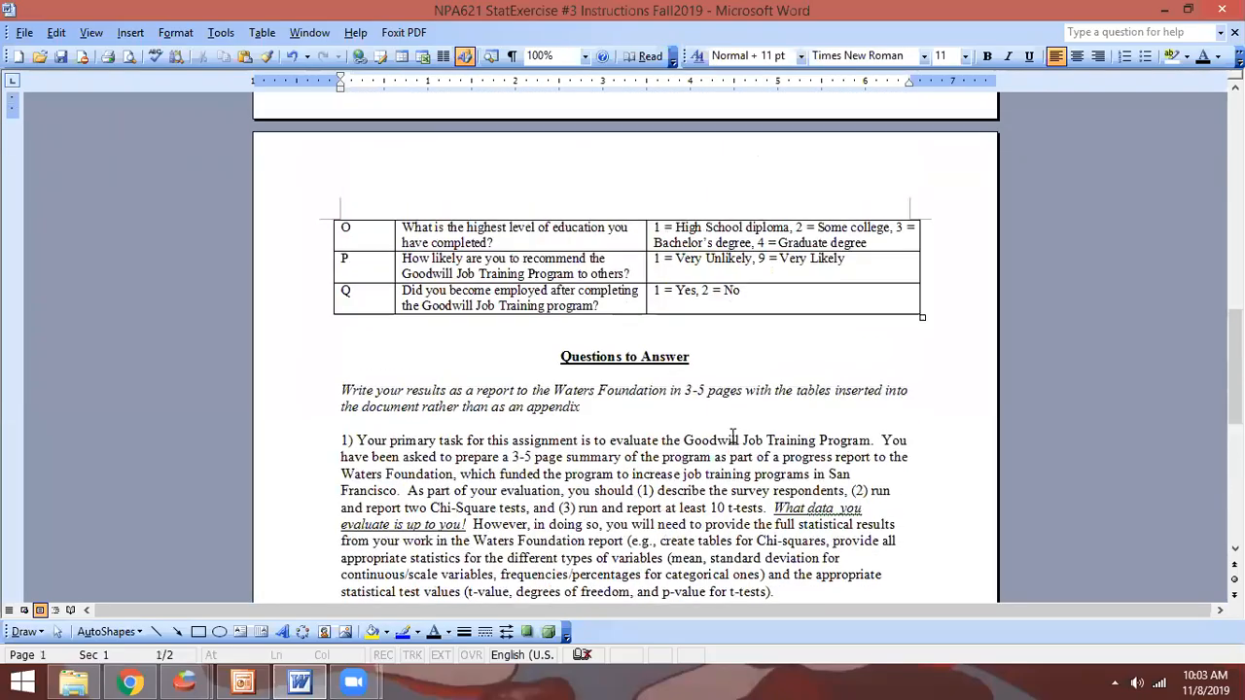
{"action": "scroll", "coordinate": [734, 435], "scroll_direction": "up", "scroll_amount": 8}
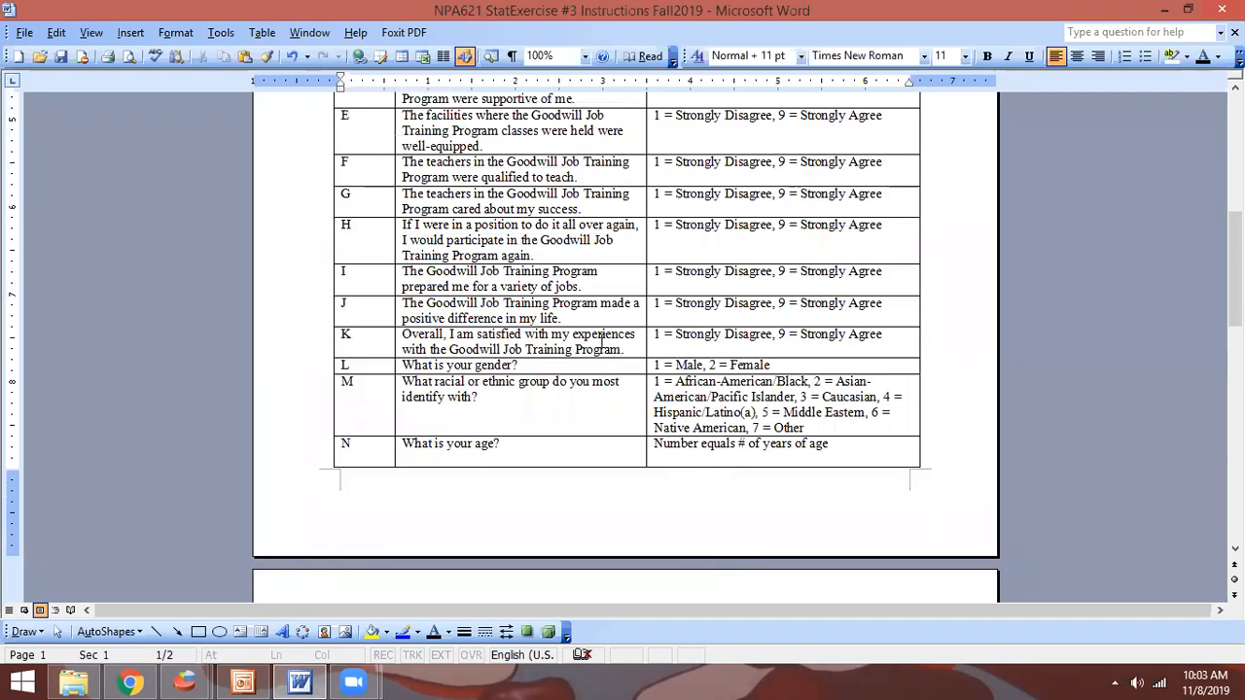
{"action": "scroll", "coordinate": [599, 329], "scroll_direction": "up", "scroll_amount": 1}
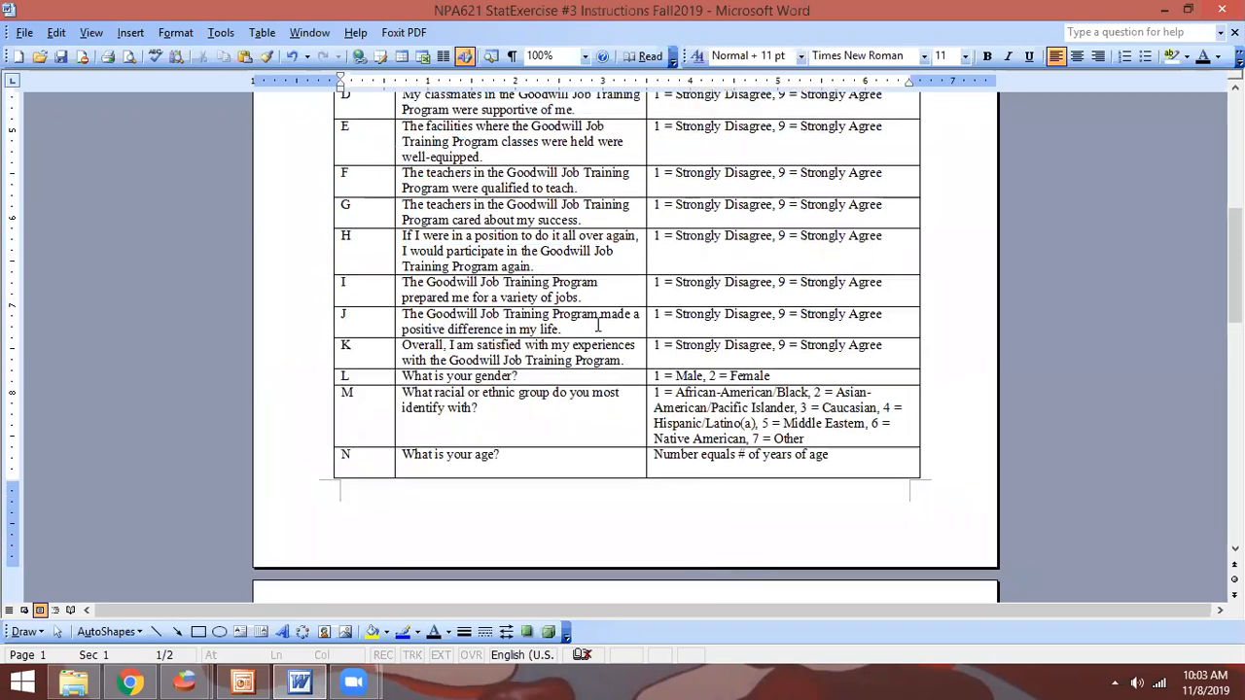
{"action": "scroll", "coordinate": [599, 327], "scroll_direction": "up", "scroll_amount": 4}
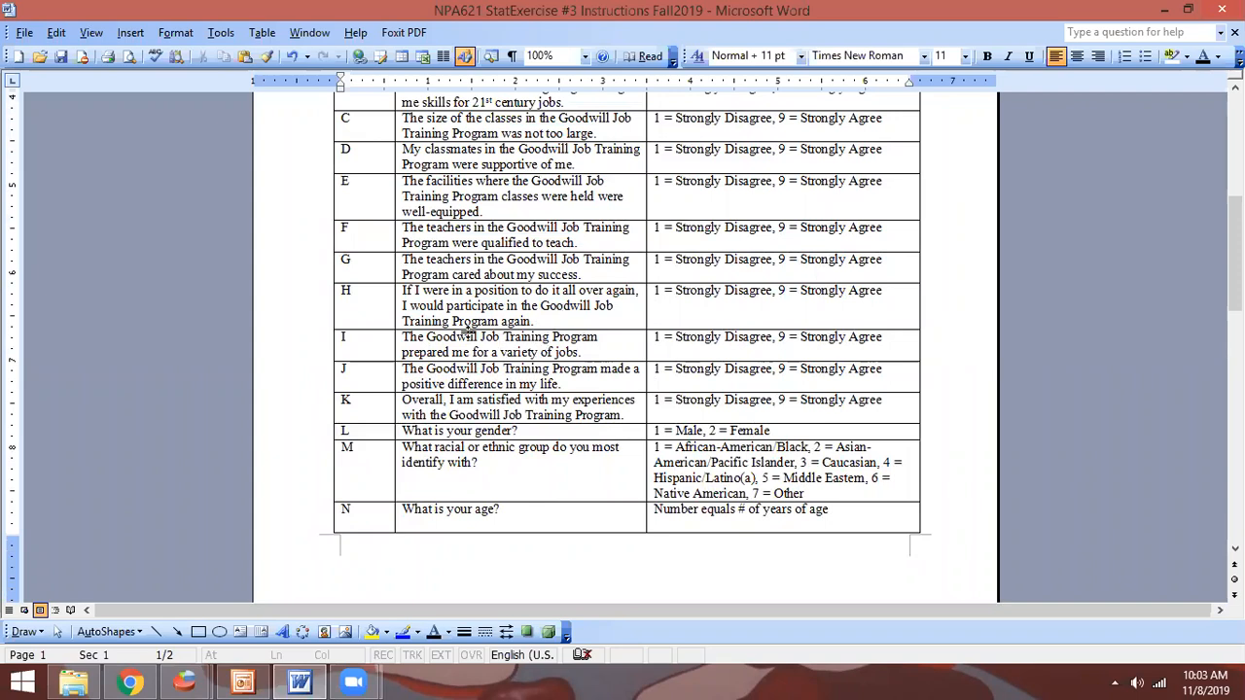
Compare the PSPPIRE correlation table with the wording of survey questions A through J in the Word instructions, and return to the table
{"action": "key", "text": "alt+Tab"}
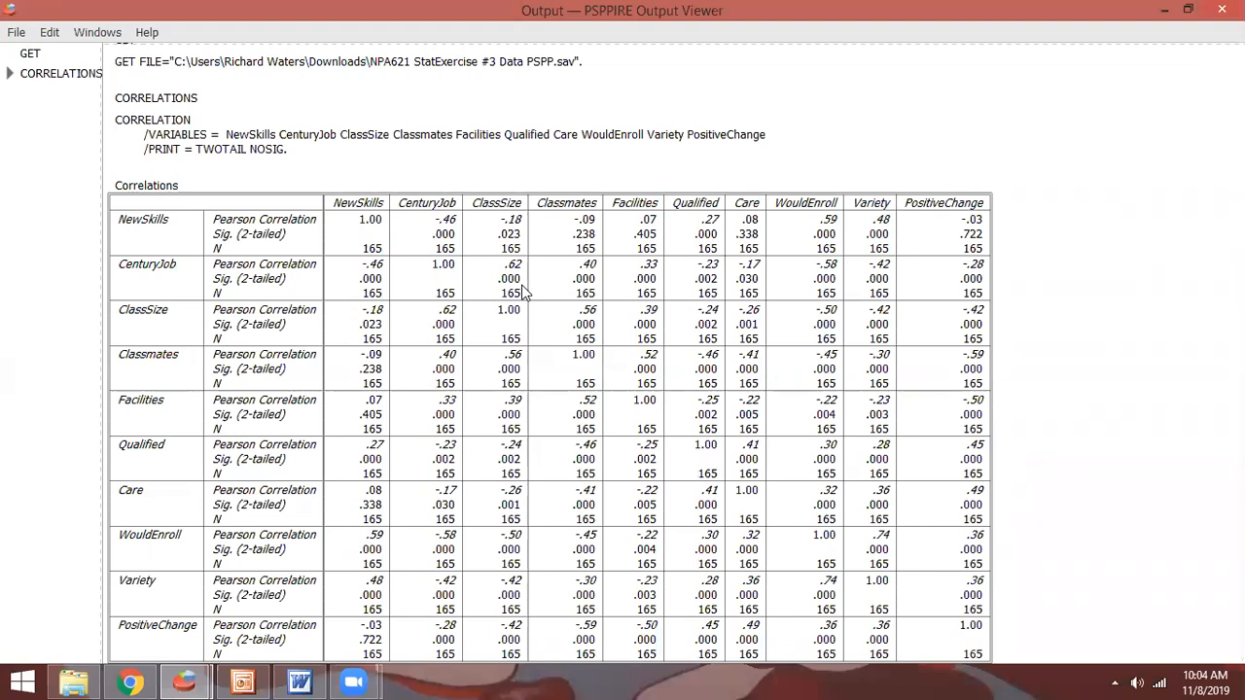
{"action": "key", "text": "alt+Tab"}
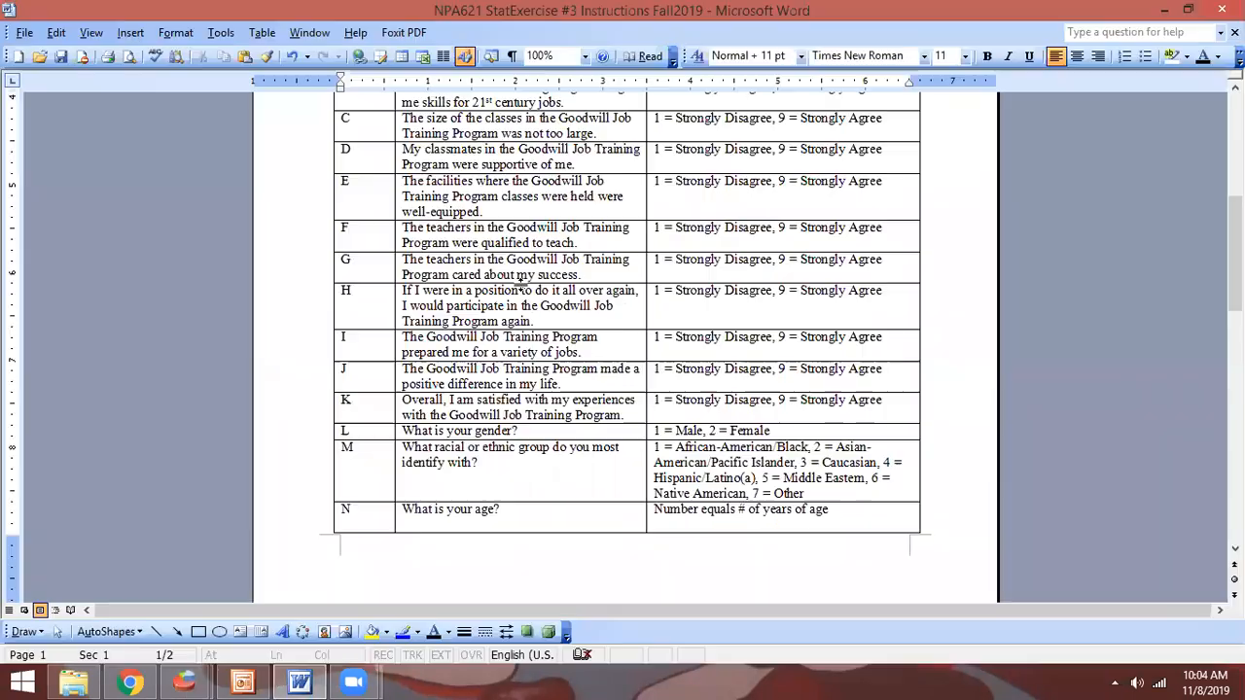
{"action": "scroll", "coordinate": [530, 286], "scroll_direction": "up", "scroll_amount": 1}
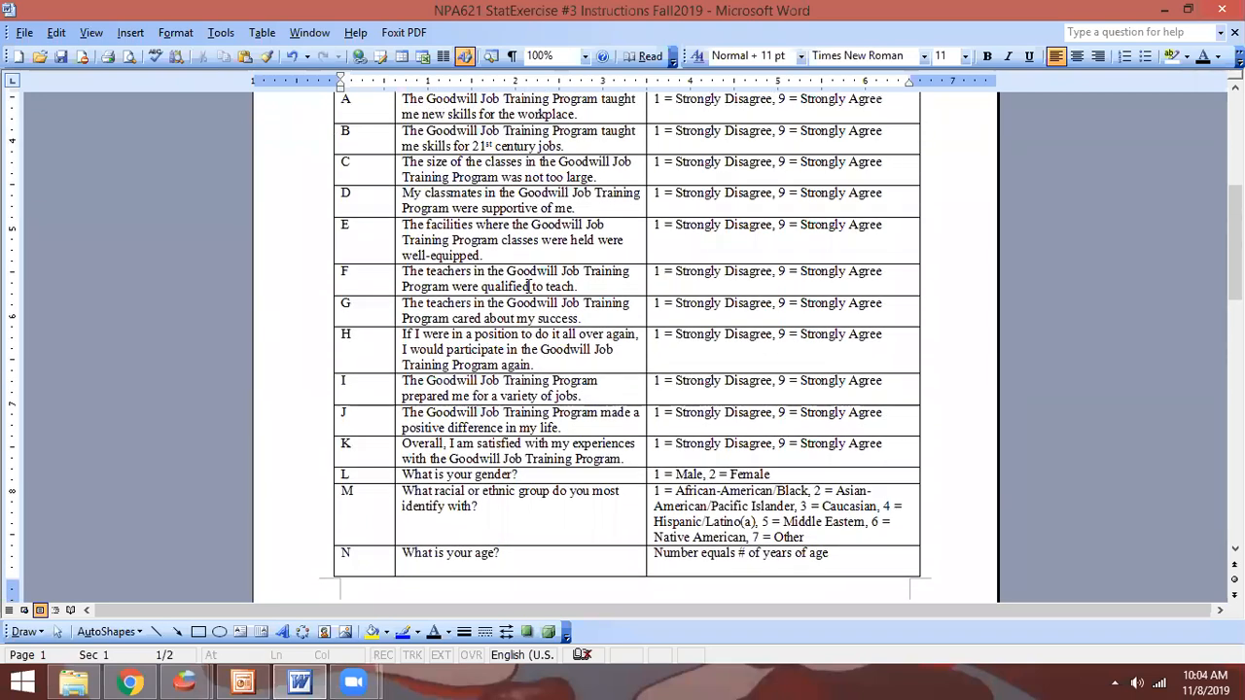
{"action": "scroll", "coordinate": [552, 206], "scroll_direction": "up", "scroll_amount": 1}
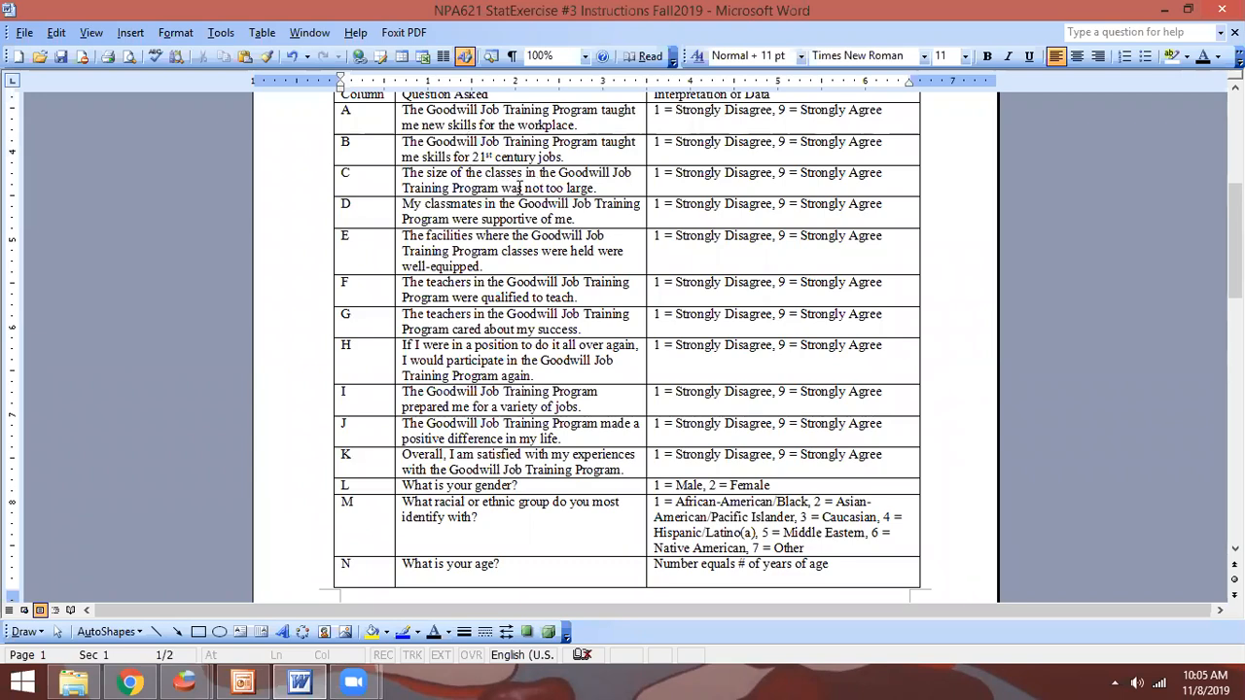
{"action": "key", "text": "alt+Tab"}
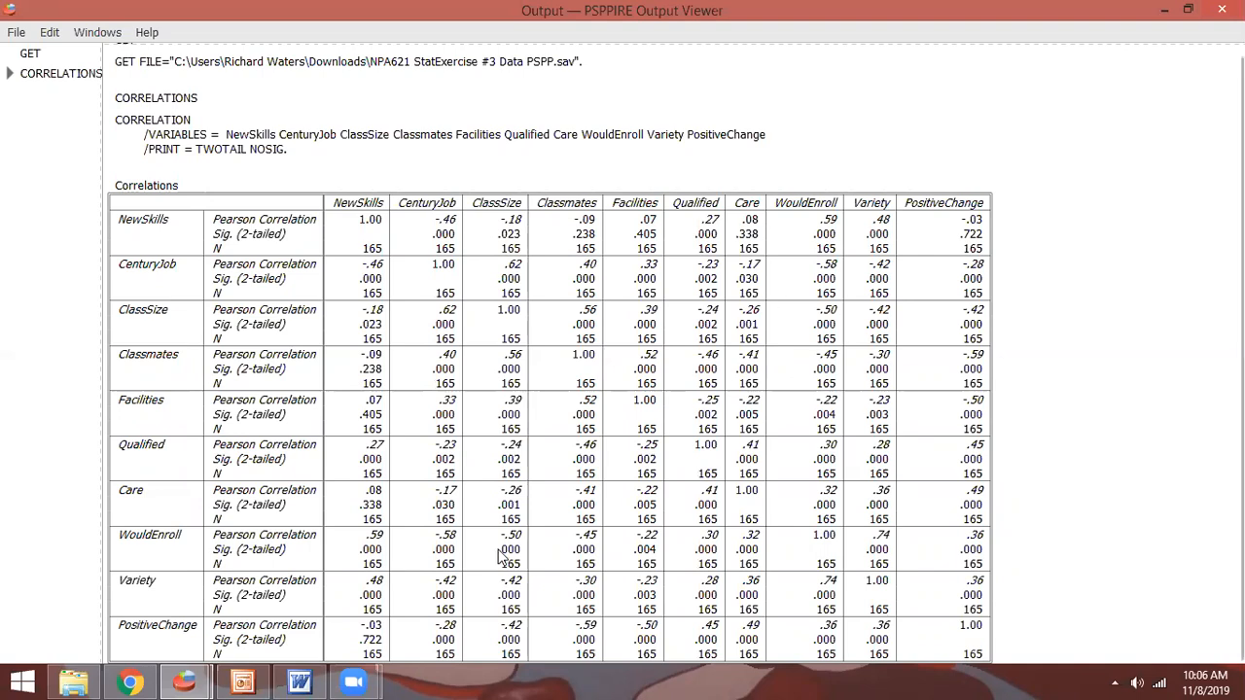
Switch to the PowerPoint lecture and read the slide on writing up Pearson's correlation results
{"action": "left_click", "coordinate": [244, 680]}
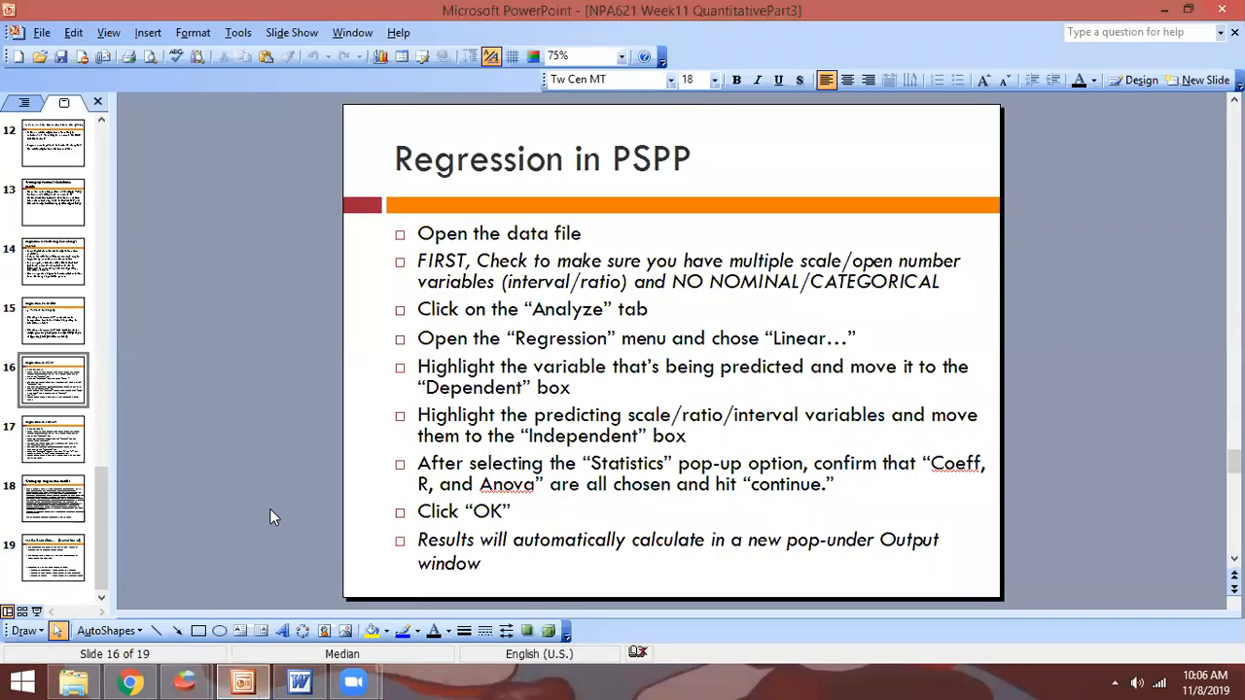
{"action": "scroll", "coordinate": [270, 508], "scroll_direction": "up", "scroll_amount": 4}
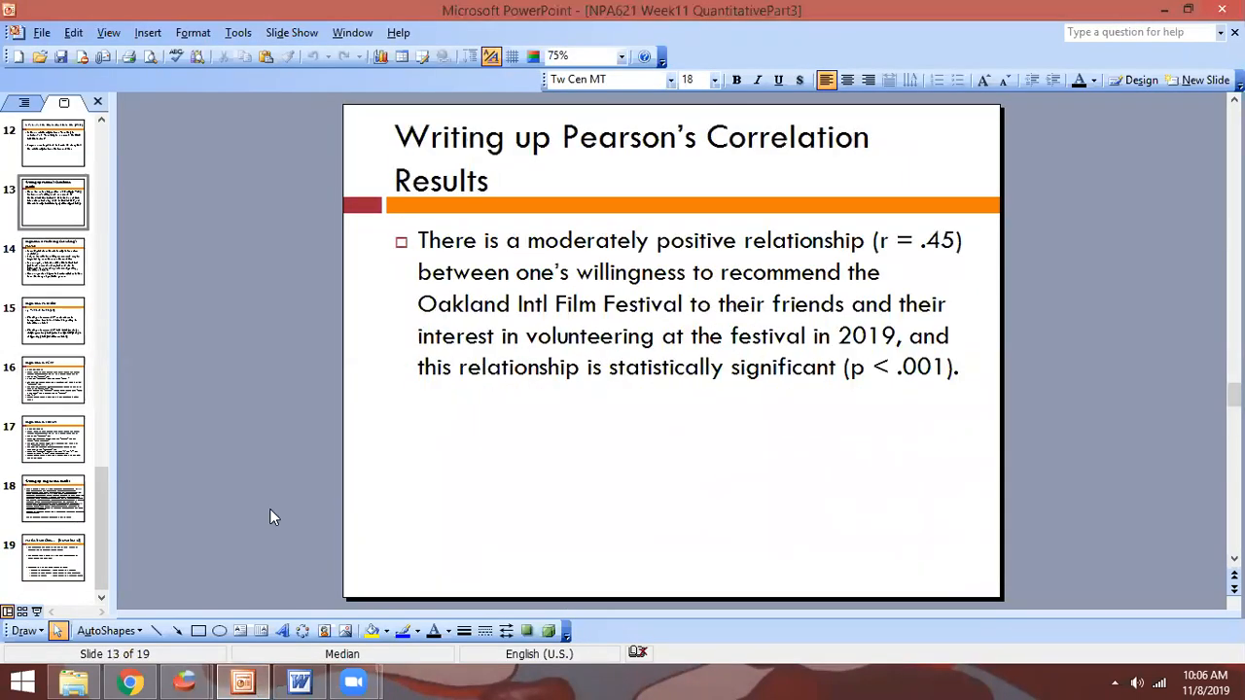
{"action": "scroll", "coordinate": [269, 509], "scroll_direction": "down", "scroll_amount": 1}
Switch to the Word instructions, read the question 2 regression task, and look up the wording of the Column K question
{"action": "key", "text": "alt+Tab"}
{"action": "key", "text": "alt+Tab"}
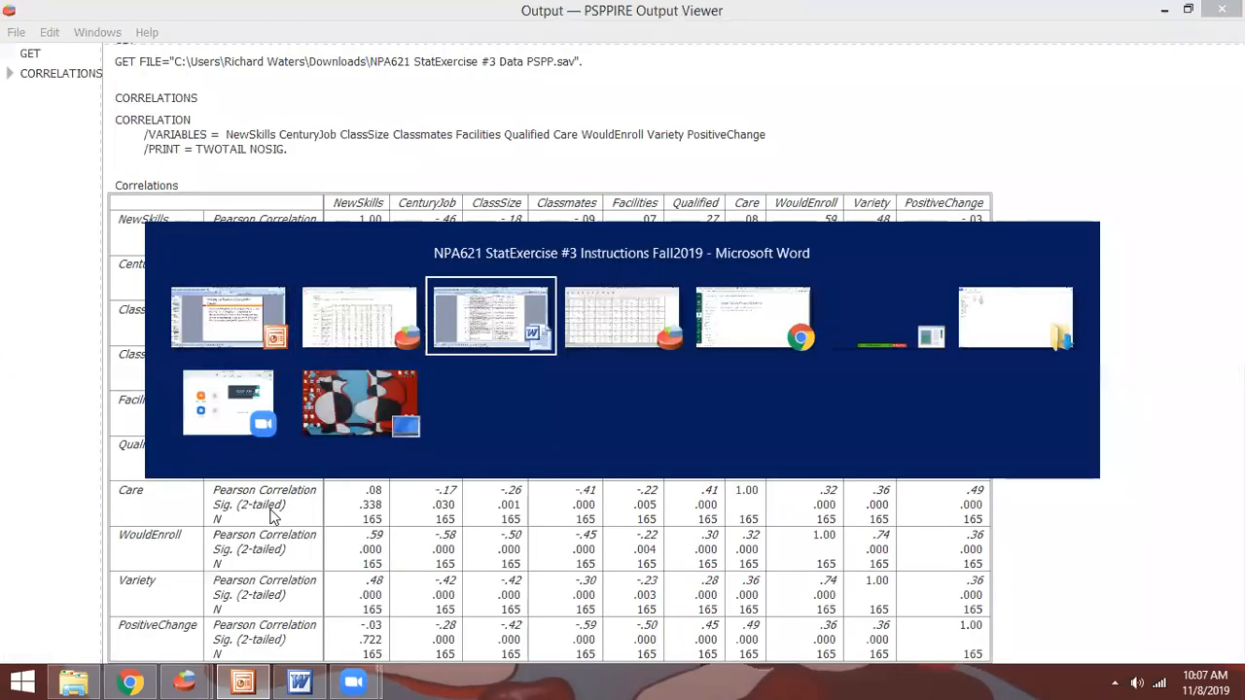
{"action": "scroll", "coordinate": [267, 518], "scroll_direction": "down", "scroll_amount": 10}
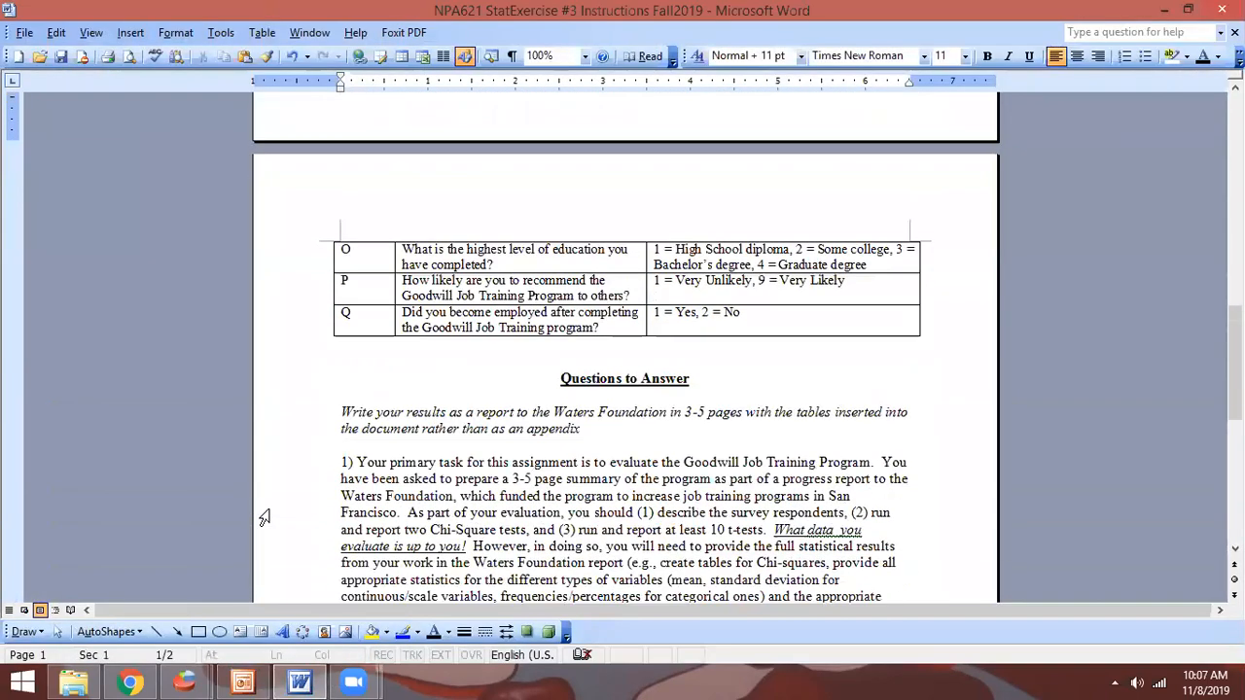
{"action": "scroll", "coordinate": [265, 517], "scroll_direction": "down", "scroll_amount": 7}
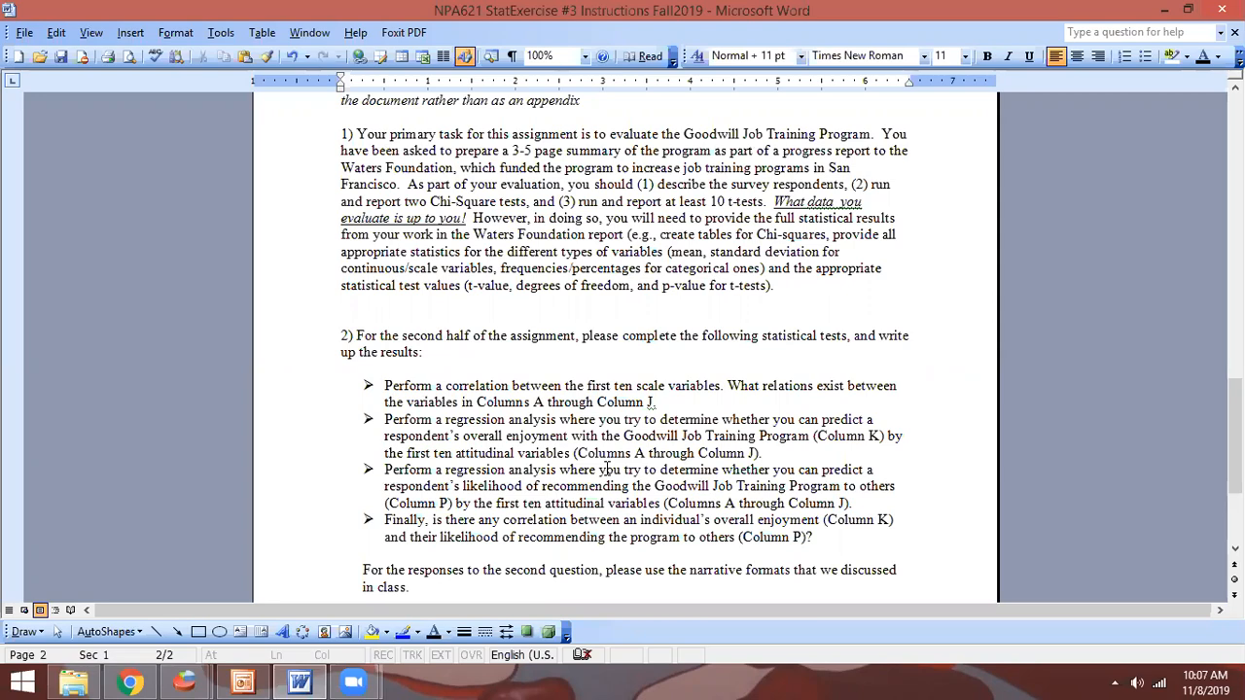
{"action": "scroll", "coordinate": [542, 309], "scroll_direction": "up", "scroll_amount": 12}
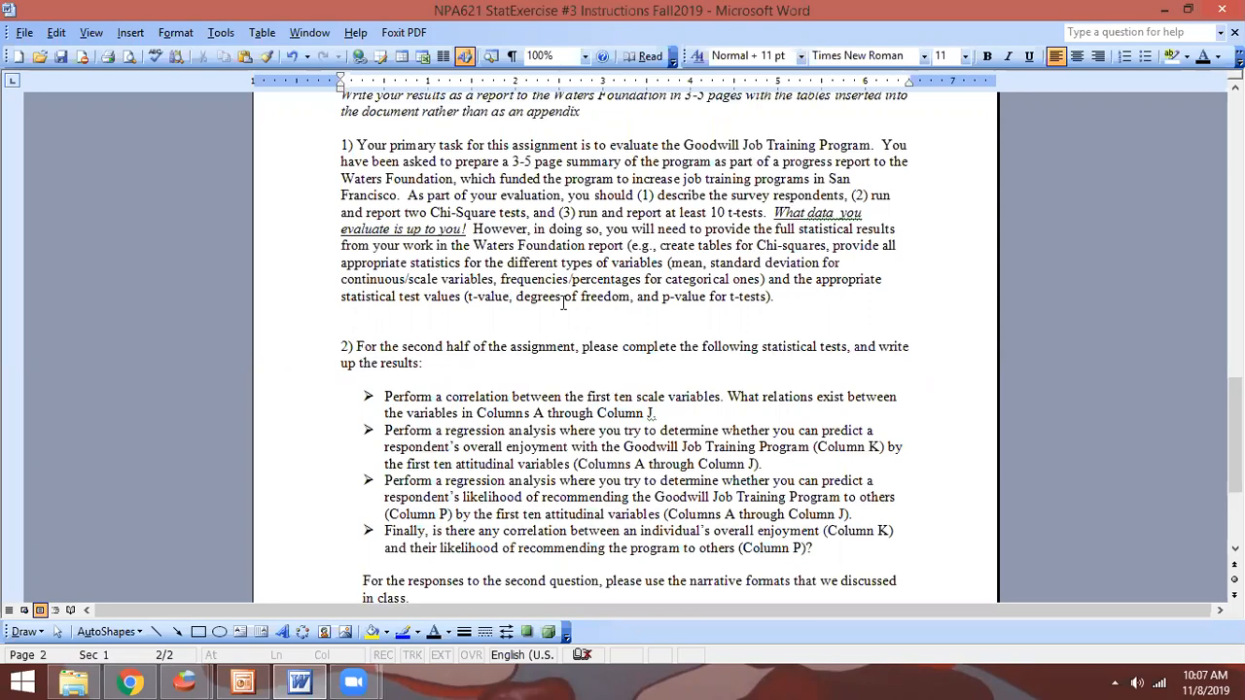
{"action": "scroll", "coordinate": [542, 308], "scroll_direction": "up", "scroll_amount": 7}
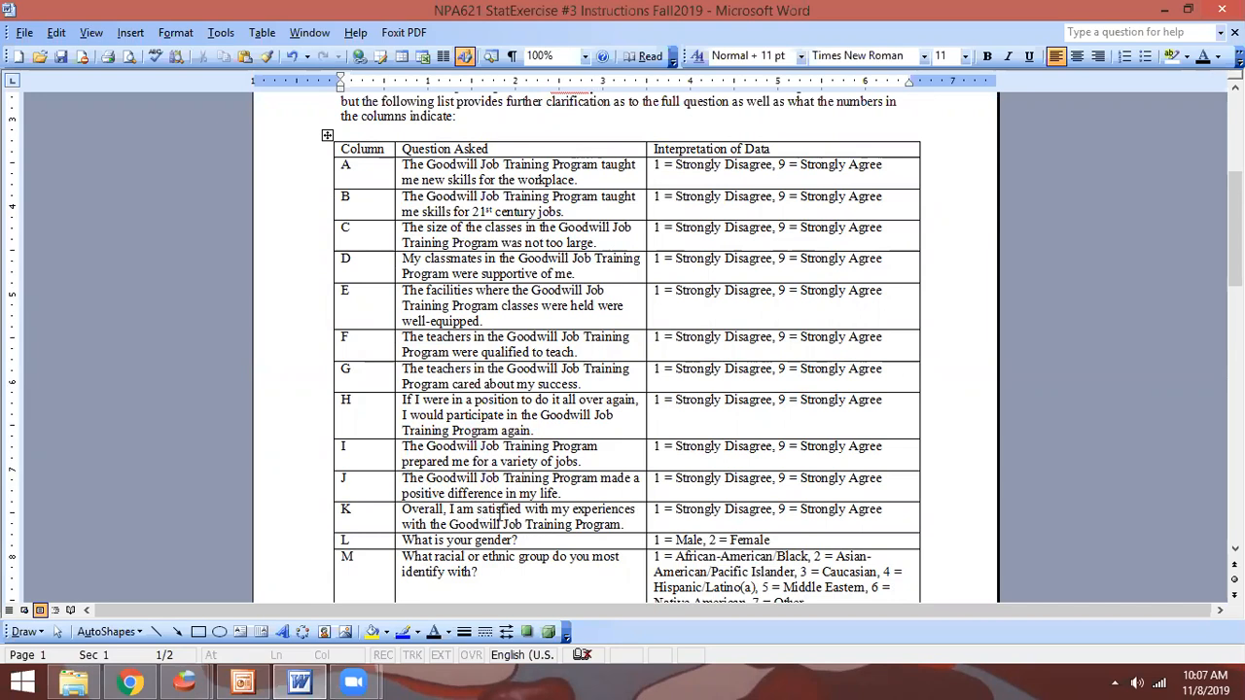
Return to the PowerPoint lecture and read the "Regression in PSPP" slide
{"action": "key", "text": "alt+Tab"}
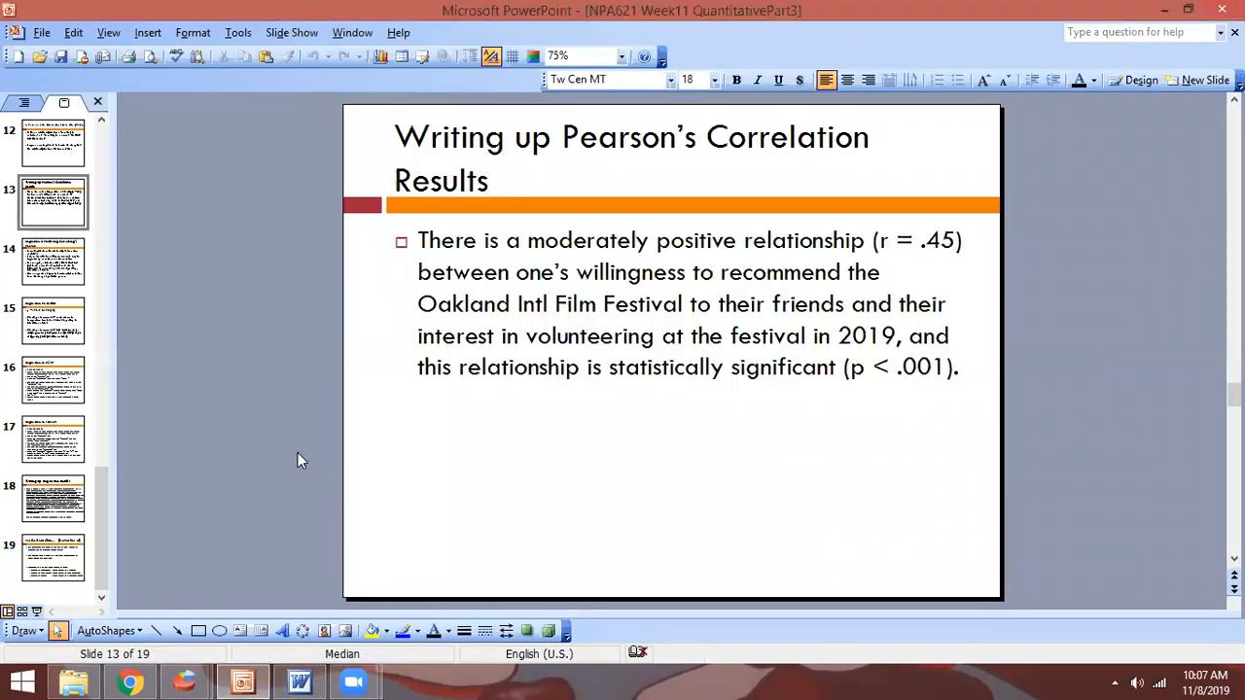
{"action": "key", "text": "Page_Down"}
{"action": "key", "text": "Page_Down"}
{"action": "key", "text": "Page_Down"}
{"action": "key", "text": "Page_Down"}
{"action": "key", "text": "Page_Up"}
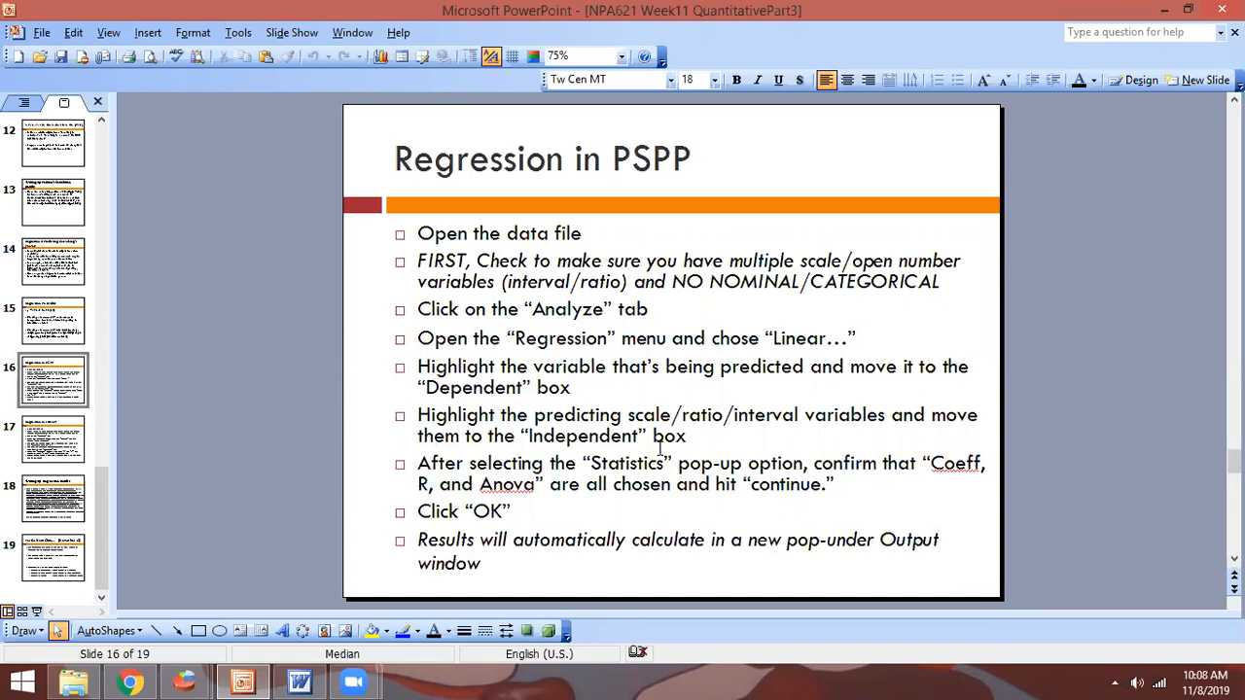
Switch to the PSPPIRE dataset and set up a linear regression with Enjoyment as the dependent variable
{"action": "key", "text": "alt+Tab"}
{"action": "key", "text": "alt+Tab"}
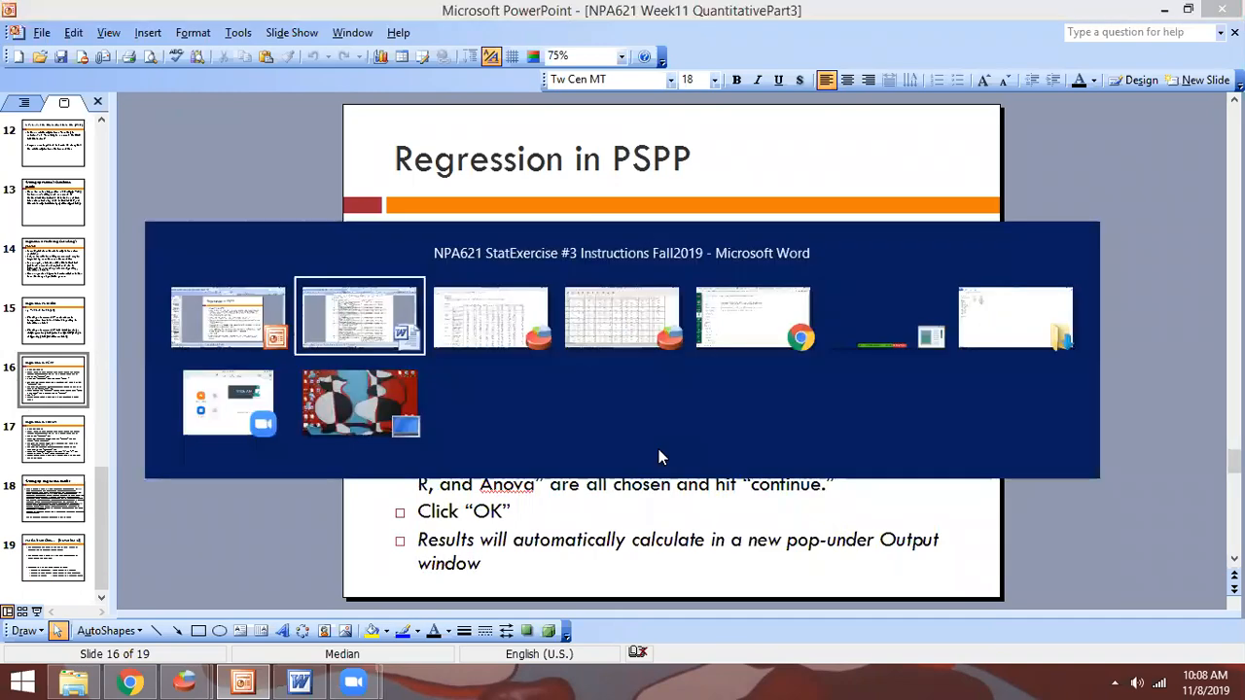
{"action": "key", "text": "alt+Tab"}
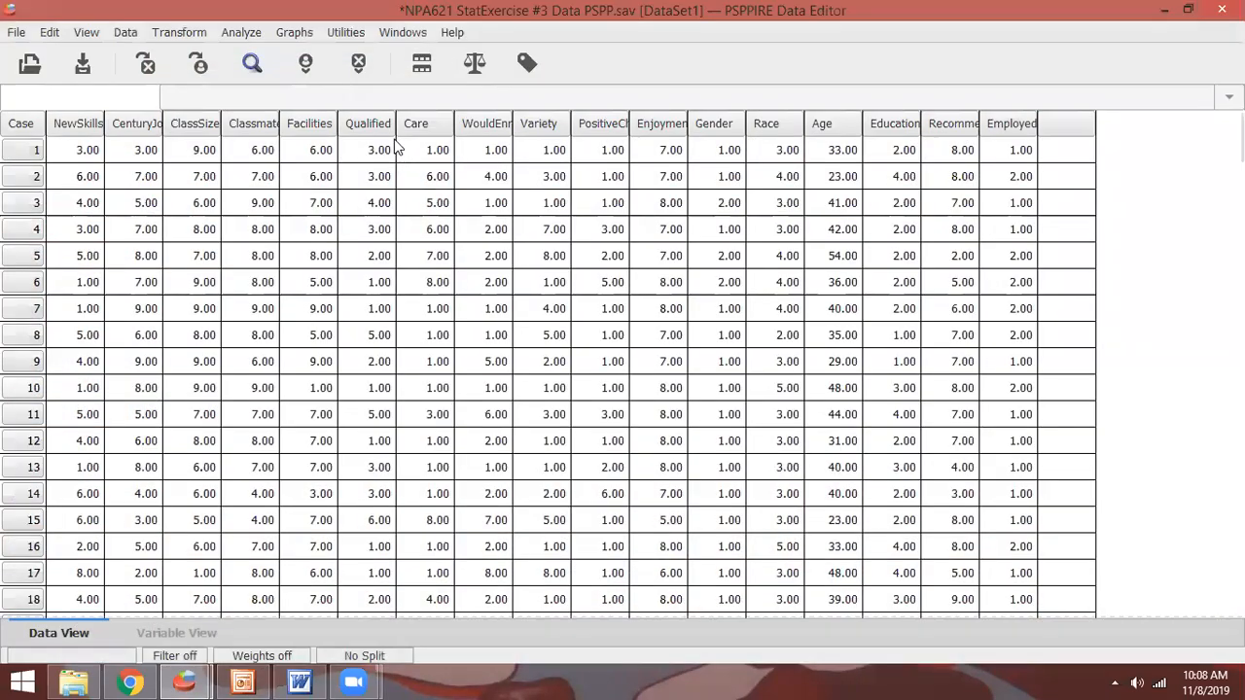
{"action": "left_click", "coordinate": [252, 37]}
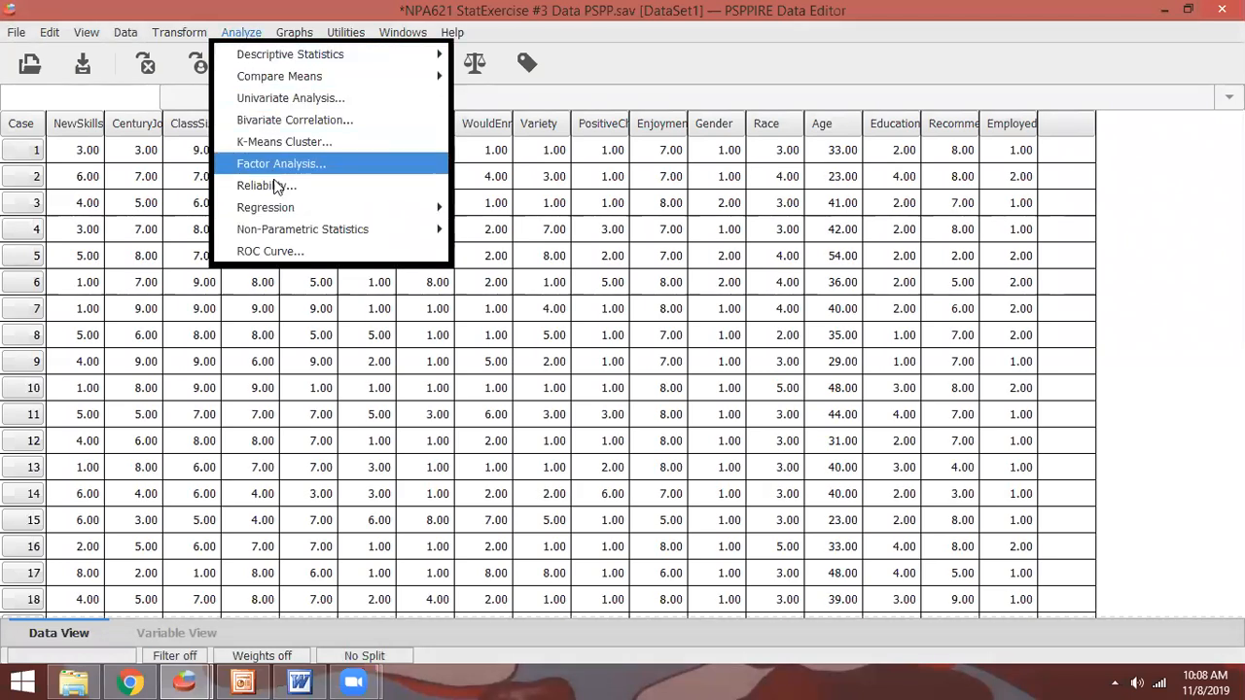
{"action": "mouse_move", "coordinate": [282, 216]}
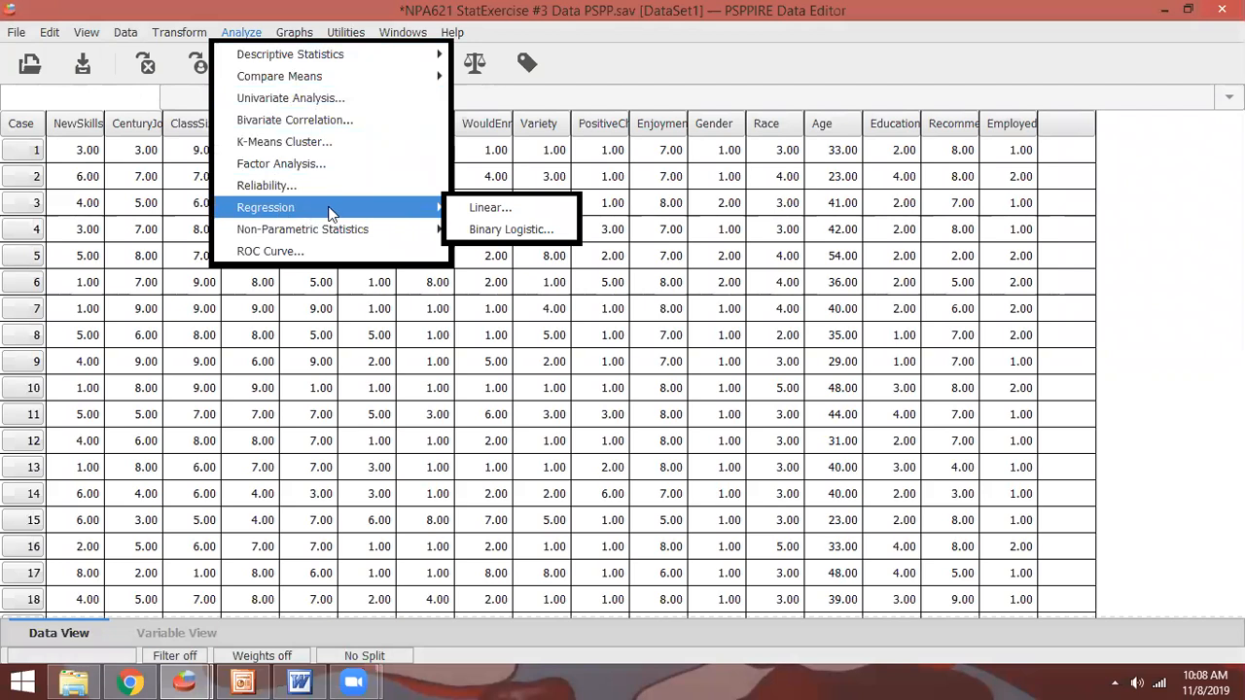
{"action": "left_click", "coordinate": [477, 212]}
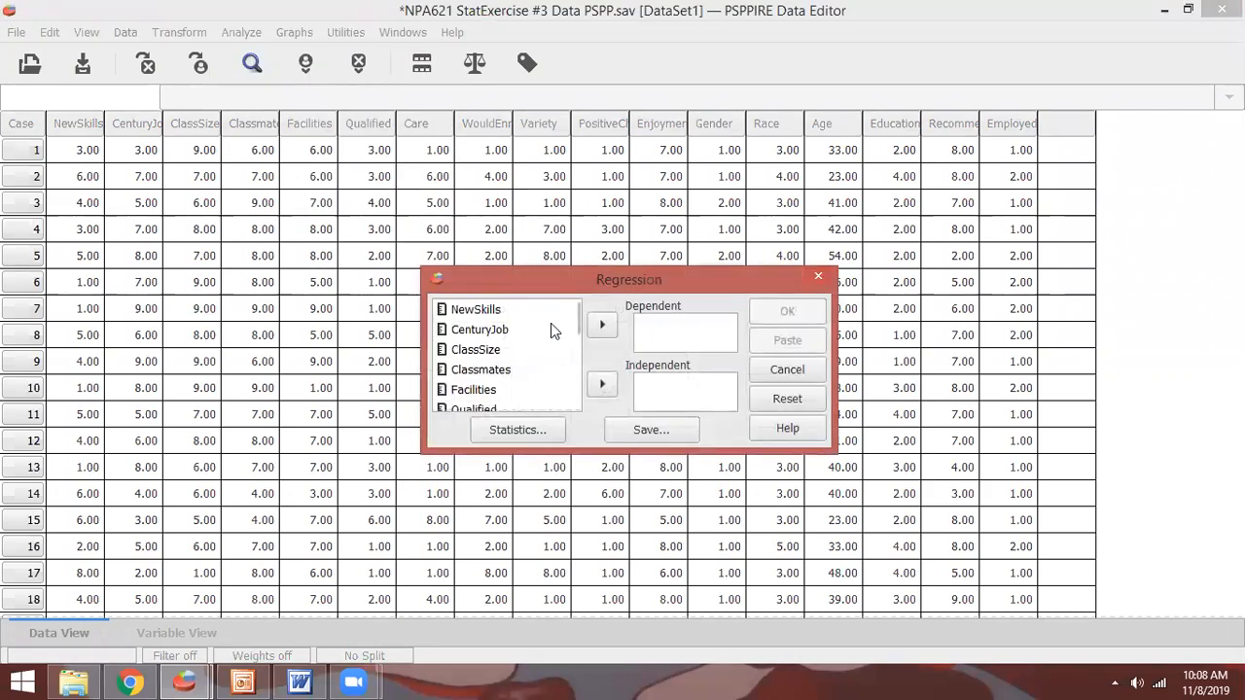
{"action": "key", "text": "alt+Tab"}
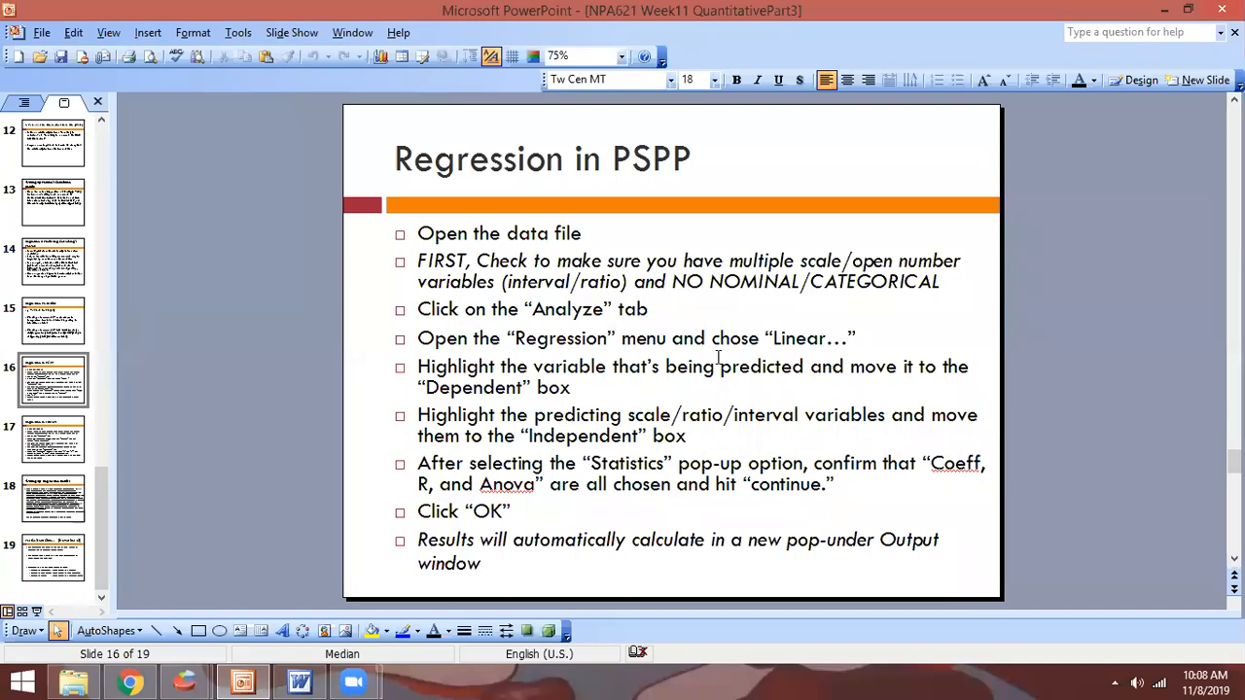
{"action": "key", "text": "alt+Tab"}
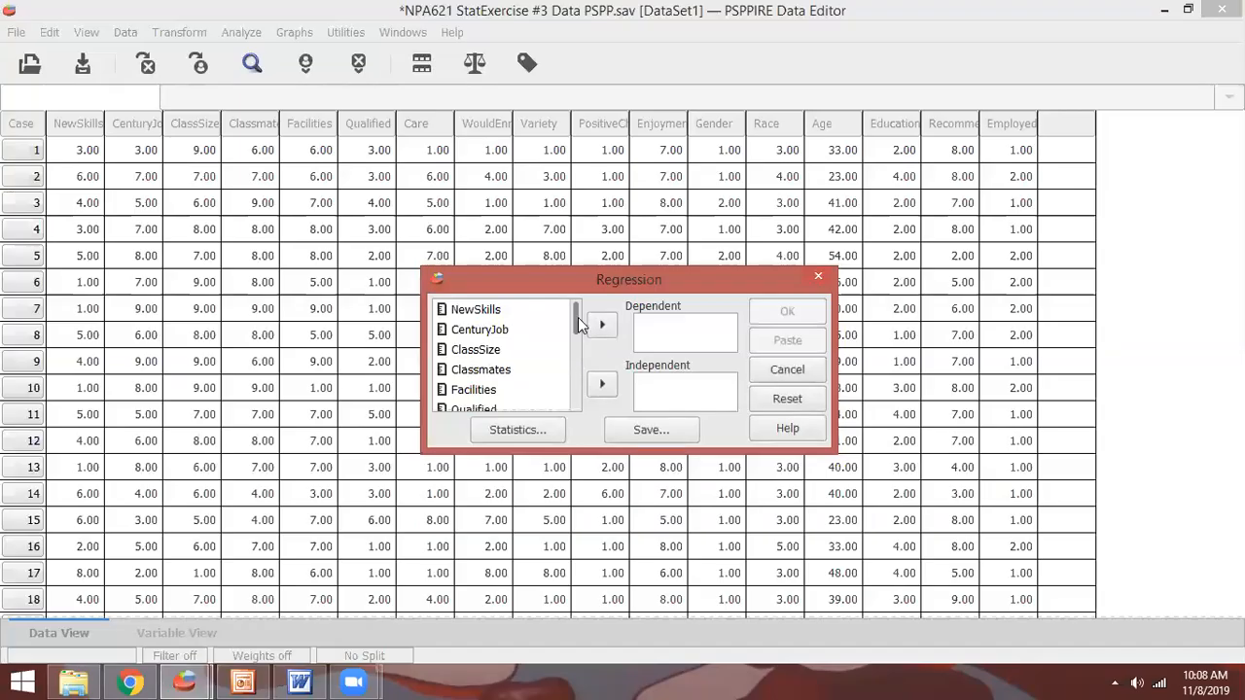
{"action": "left_click_drag", "start_coordinate": [579, 331], "coordinate": [536, 370]}
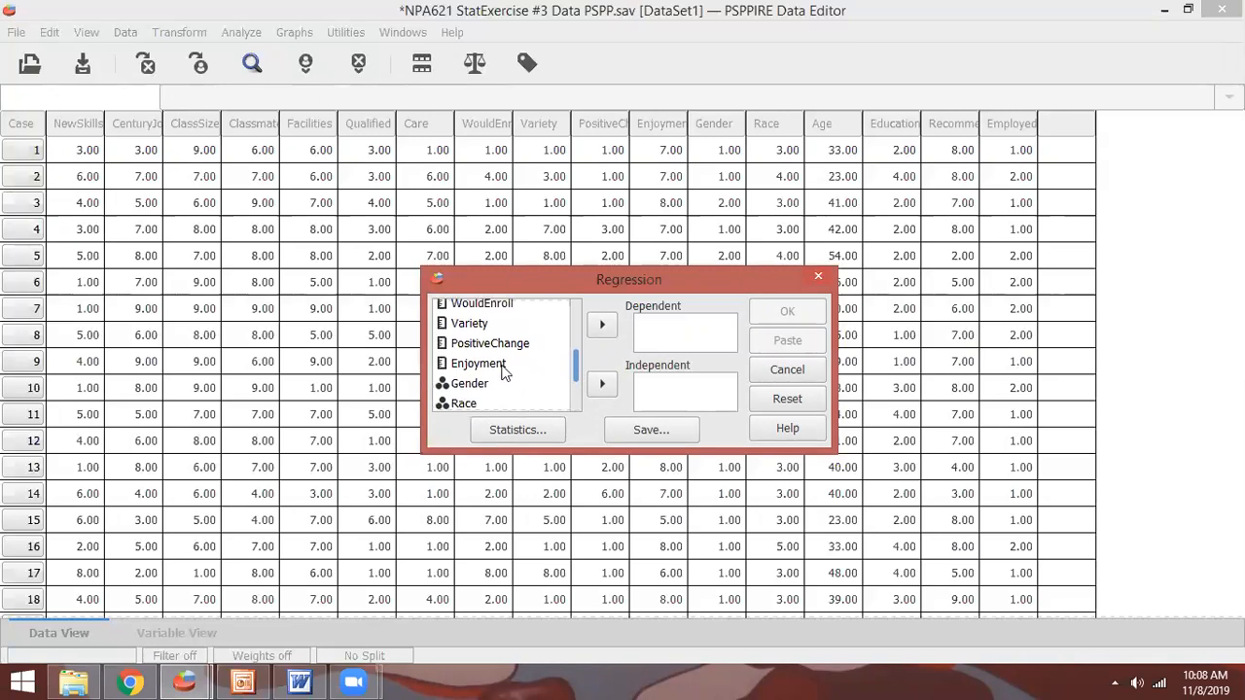
{"action": "left_click", "coordinate": [500, 360]}
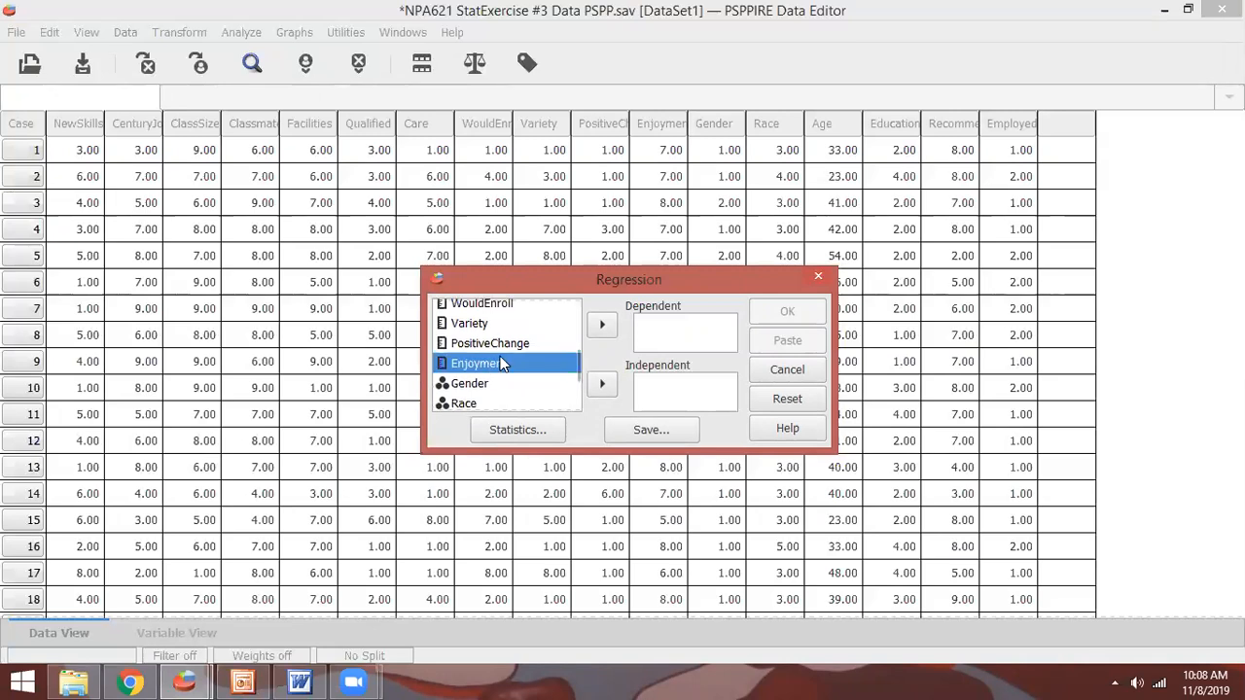
{"action": "left_click", "coordinate": [598, 328]}
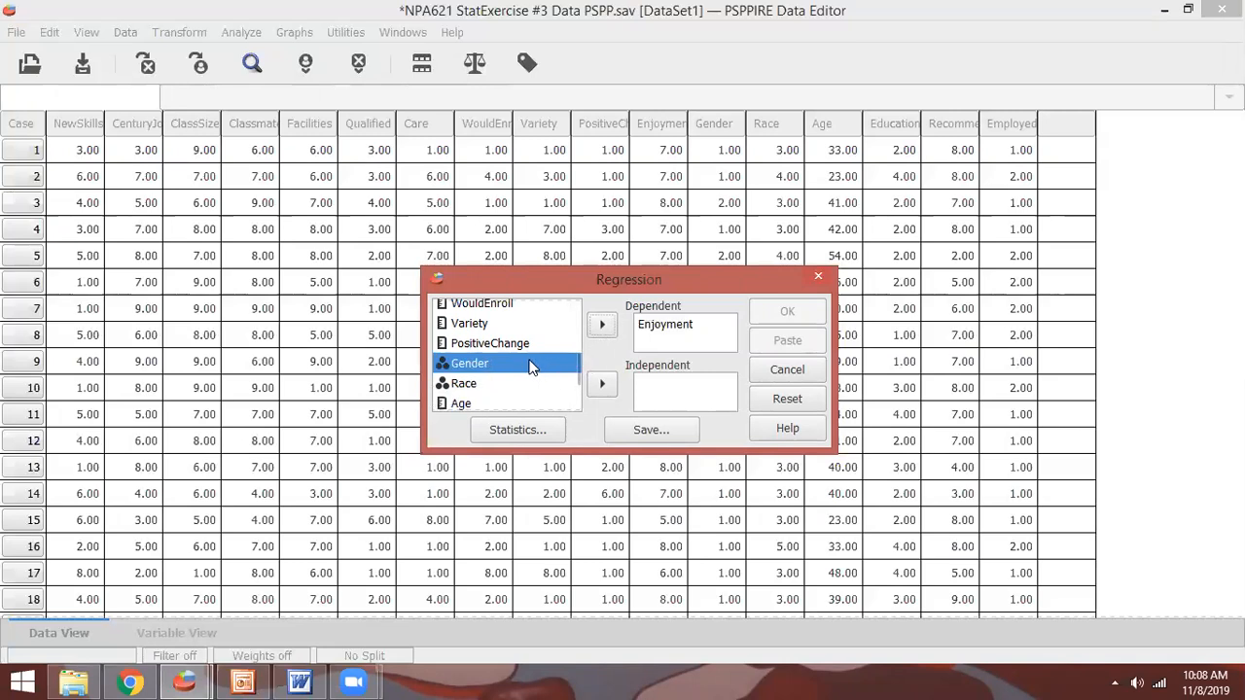
Add the ten variables NewSkills through PositiveChange as the regression's independent variables
{"action": "scroll", "coordinate": [530, 368], "scroll_direction": "up", "scroll_amount": 3}
{"action": "left_click", "coordinate": [498, 309]}
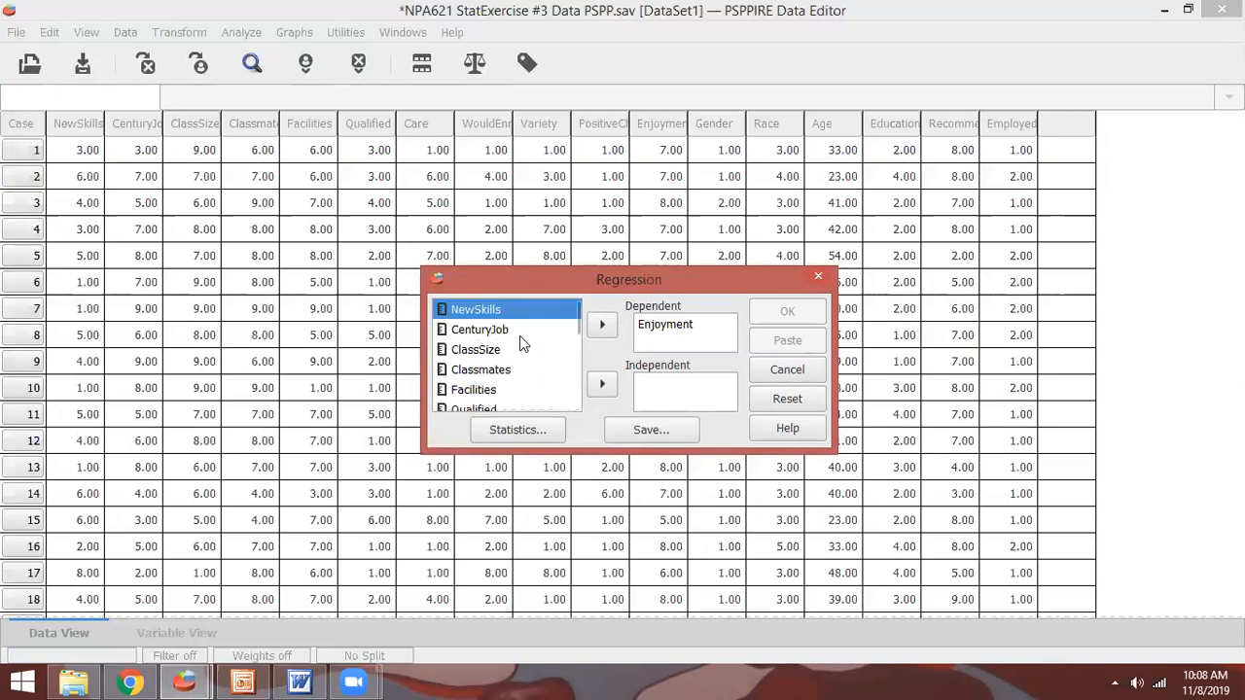
{"action": "key", "text": "shift+Down"}
{"action": "key", "text": "shift+Down"}
{"action": "key", "text": "shift+Down"}
{"action": "key", "text": "shift+Down"}
{"action": "key", "text": "shift+Down"}
{"action": "key", "text": "shift+Down"}
{"action": "key", "text": "shift+Down"}
{"action": "key", "text": "shift+Down"}
{"action": "key", "text": "shift+Down"}
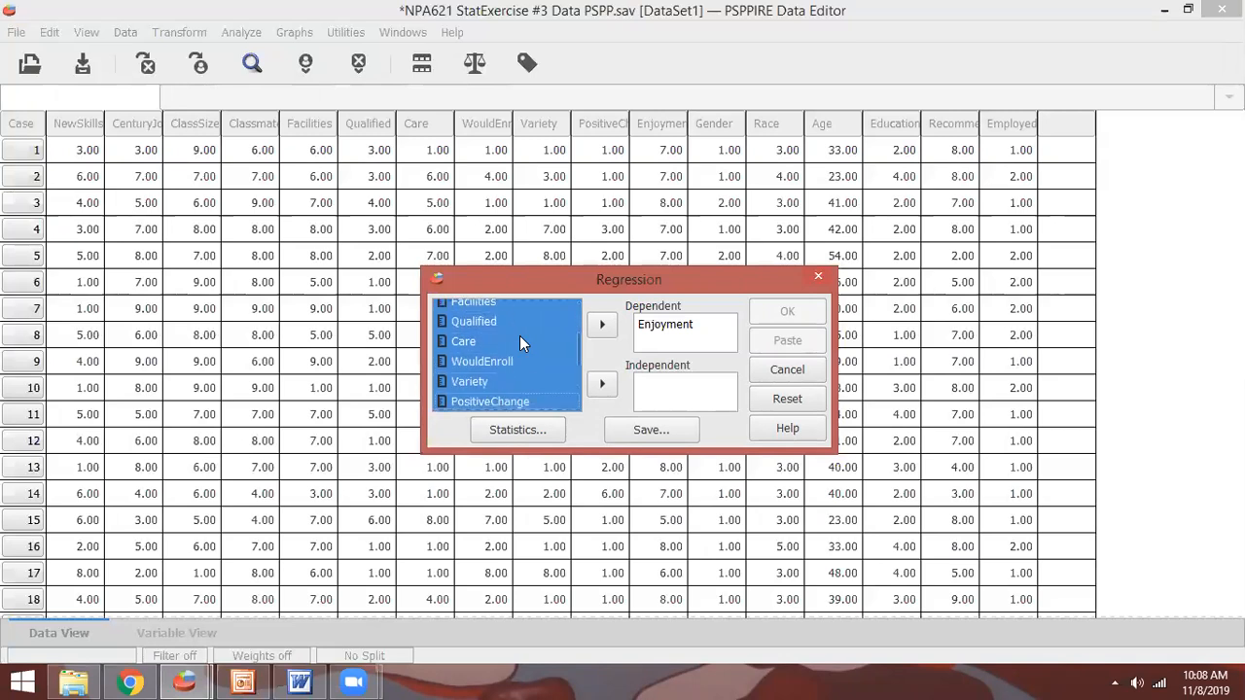
{"action": "left_click", "coordinate": [602, 388]}
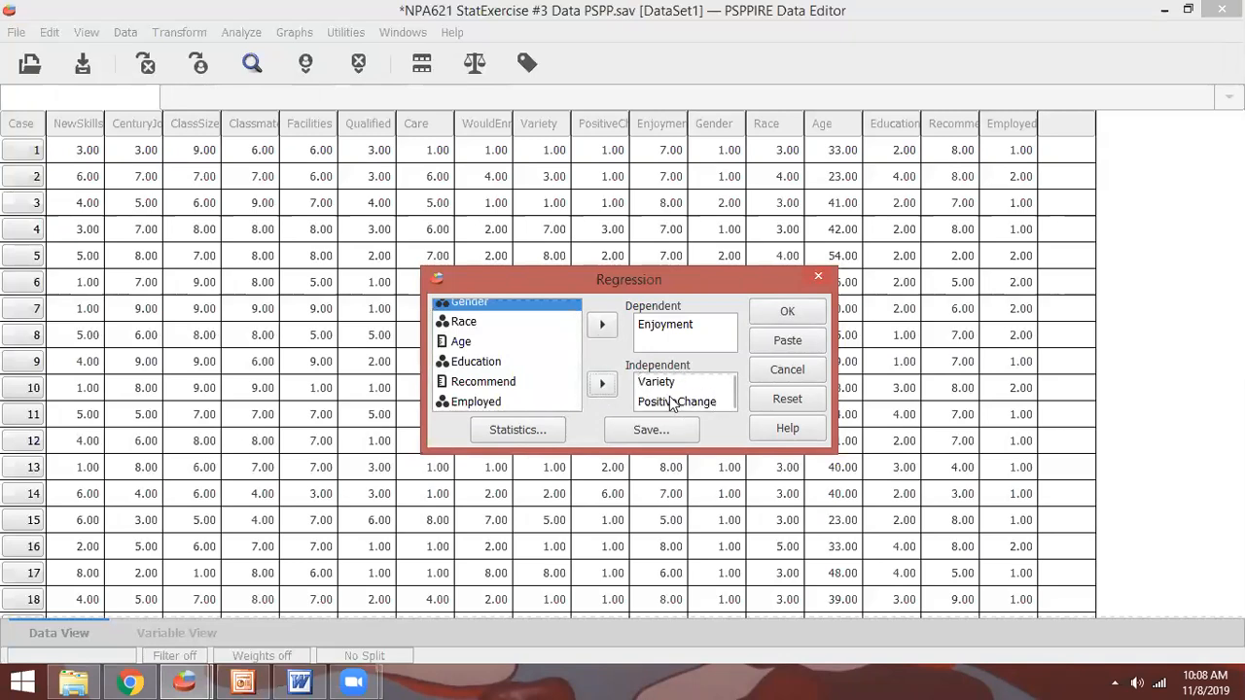
Check the regression statistics against the PowerPoint slide, keep Coeff, R and Anova selected, and run the regression
{"action": "key", "text": "alt+Tab"}
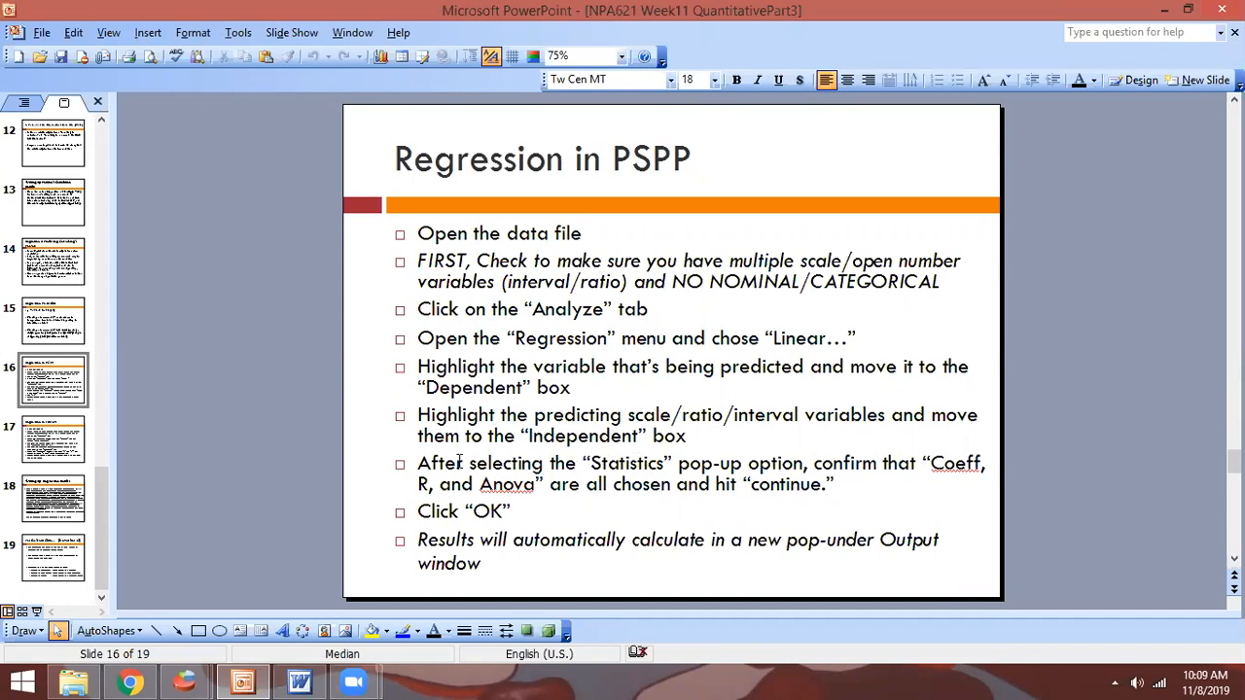
{"action": "key", "text": "alt+Tab"}
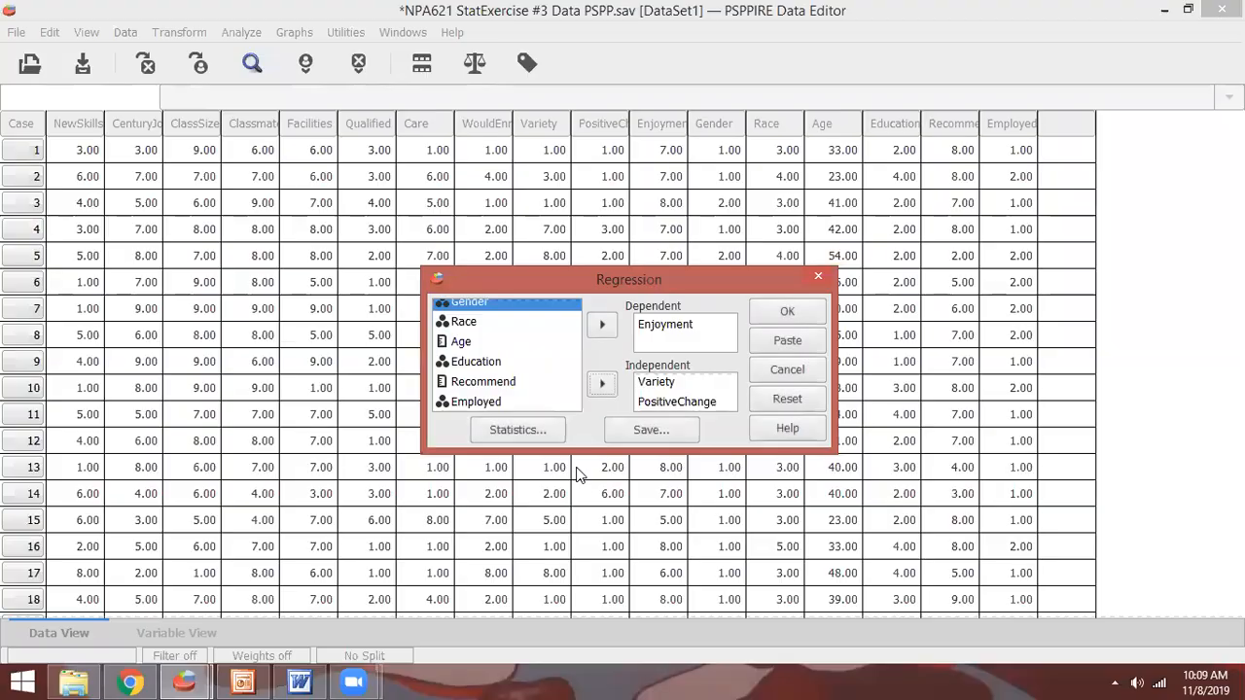
{"action": "left_click", "coordinate": [538, 429]}
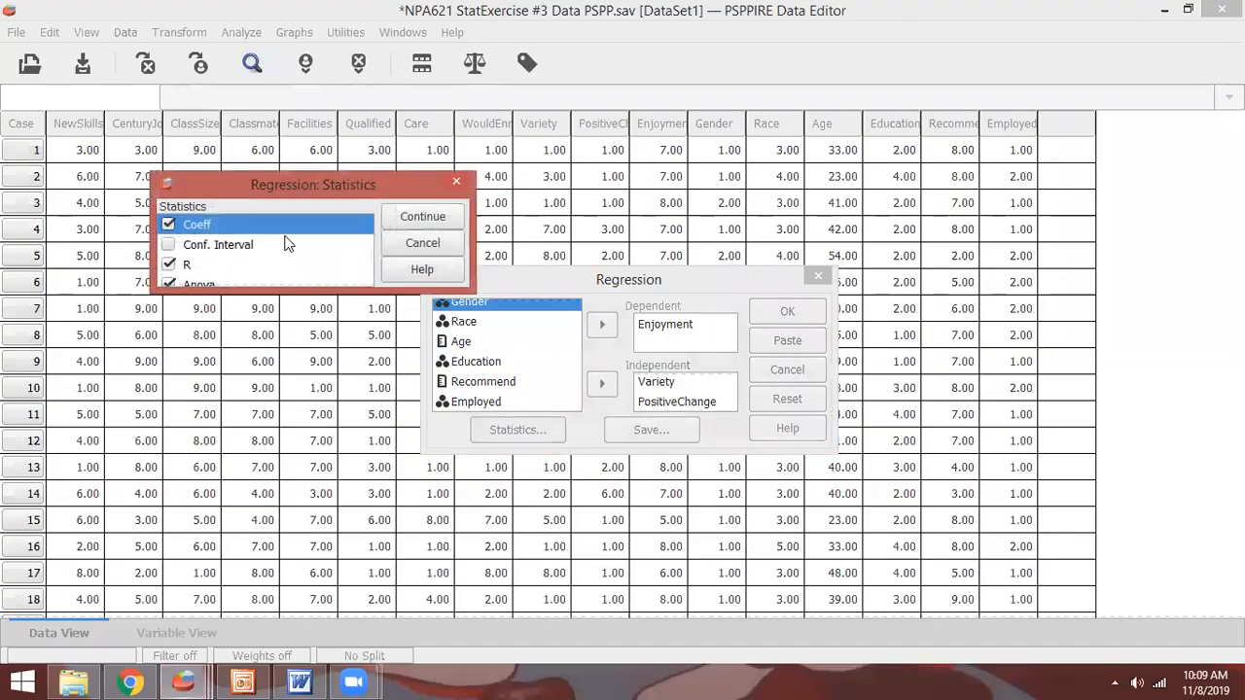
{"action": "scroll", "coordinate": [190, 265], "scroll_direction": "down", "scroll_amount": 1}
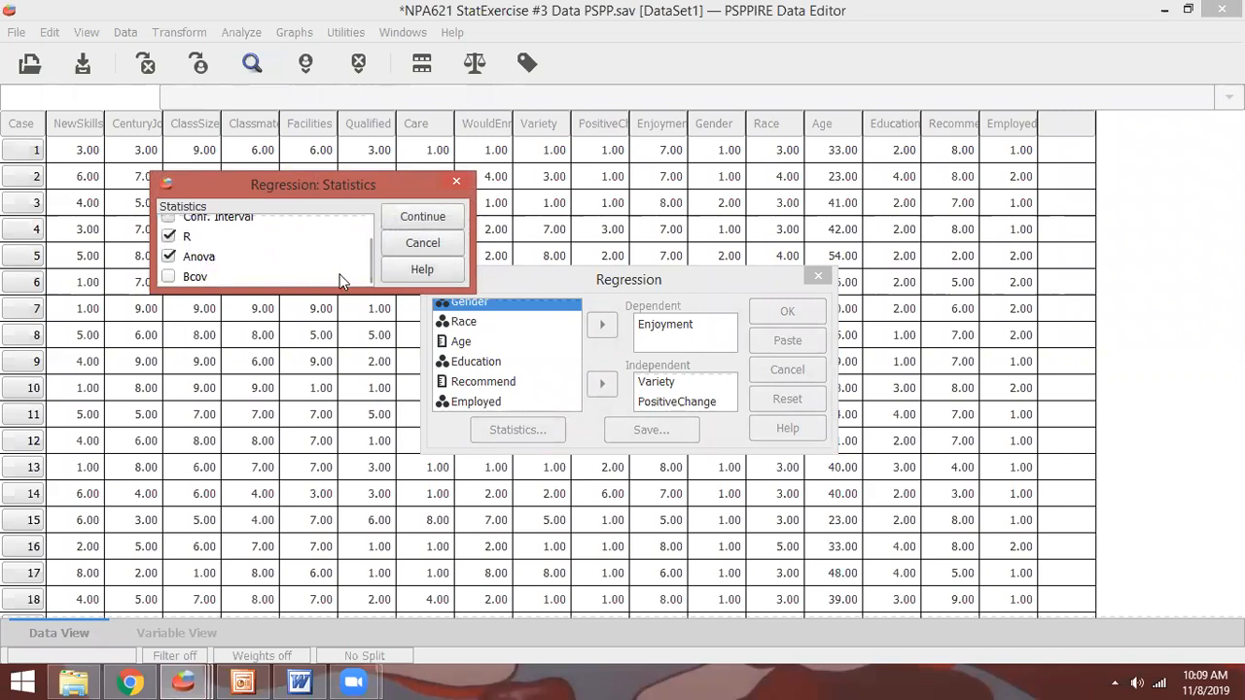
{"action": "left_click", "coordinate": [433, 222]}
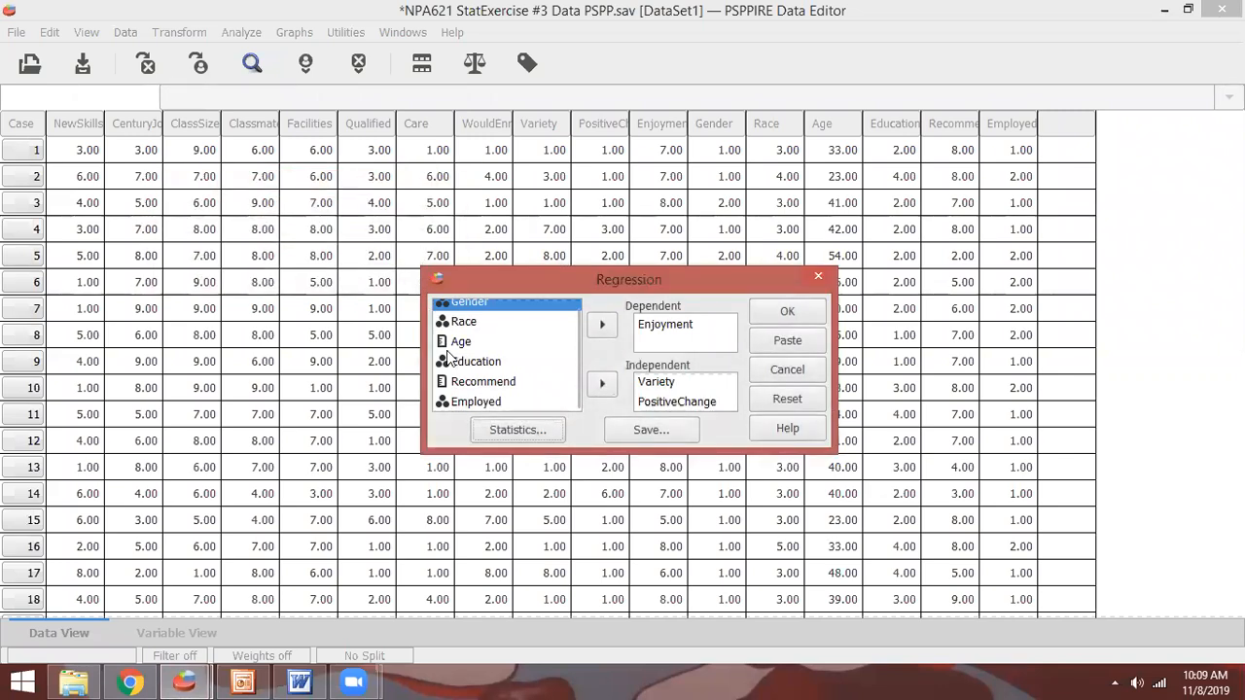
{"action": "key", "text": "alt+Tab"}
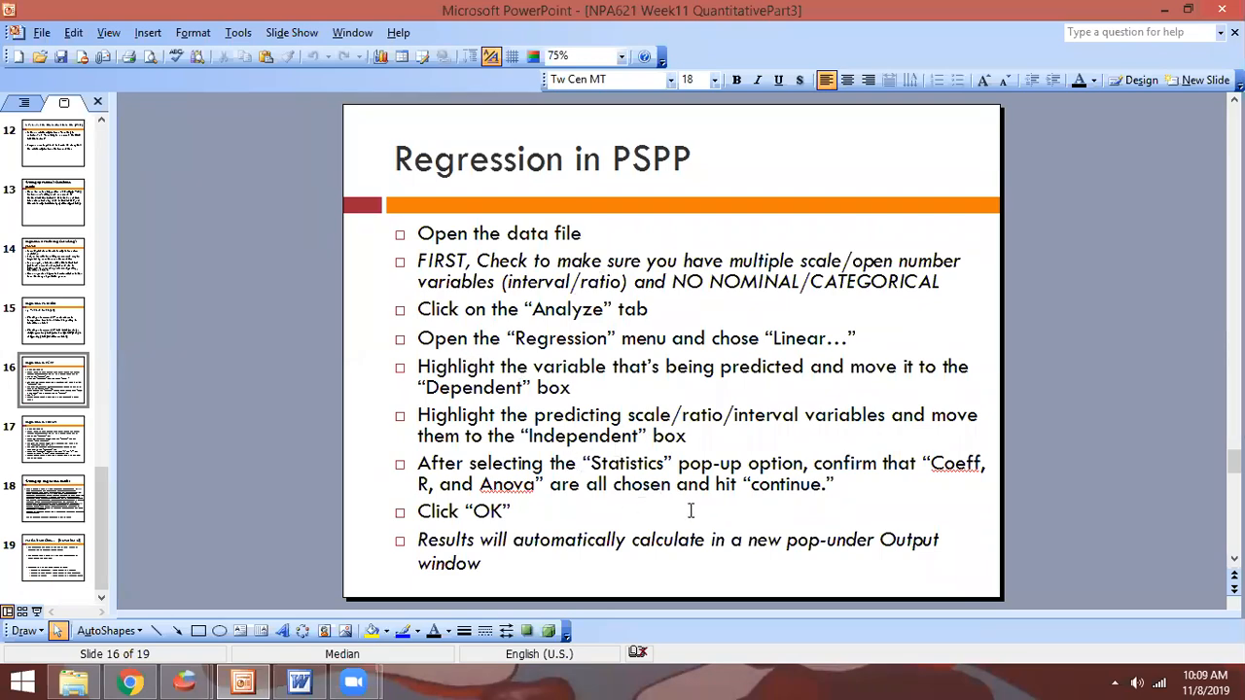
{"action": "key", "text": "alt+Tab"}
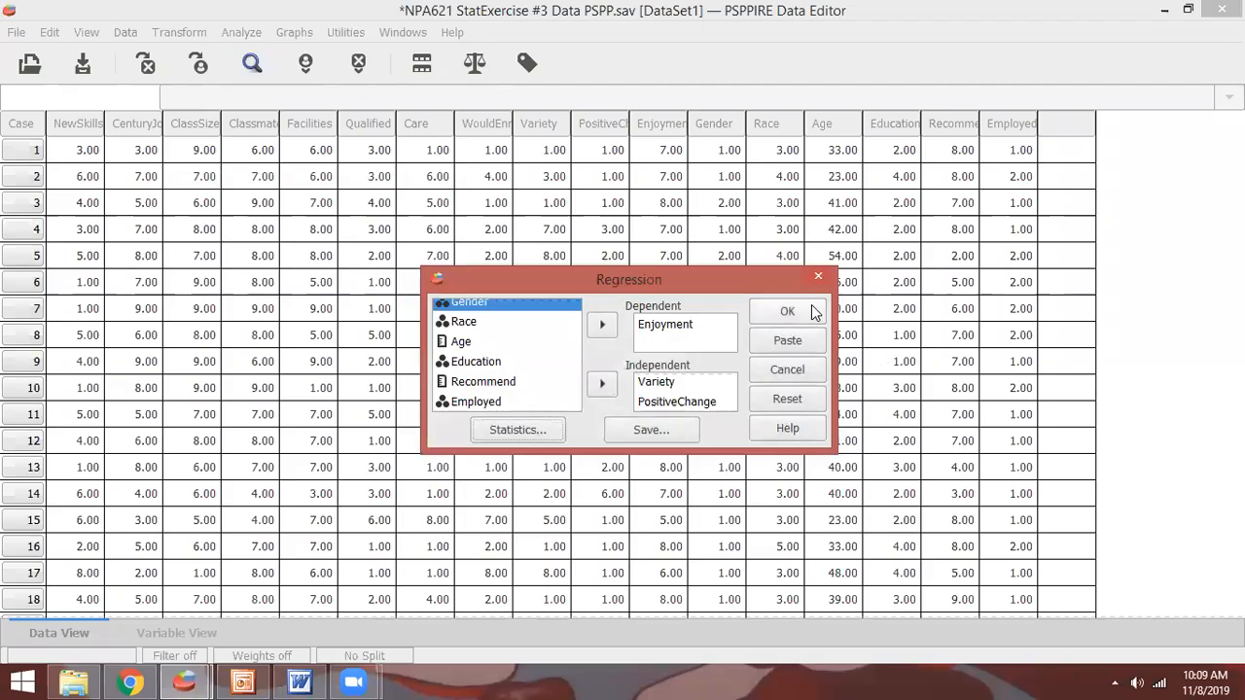
{"action": "left_click", "coordinate": [814, 312]}
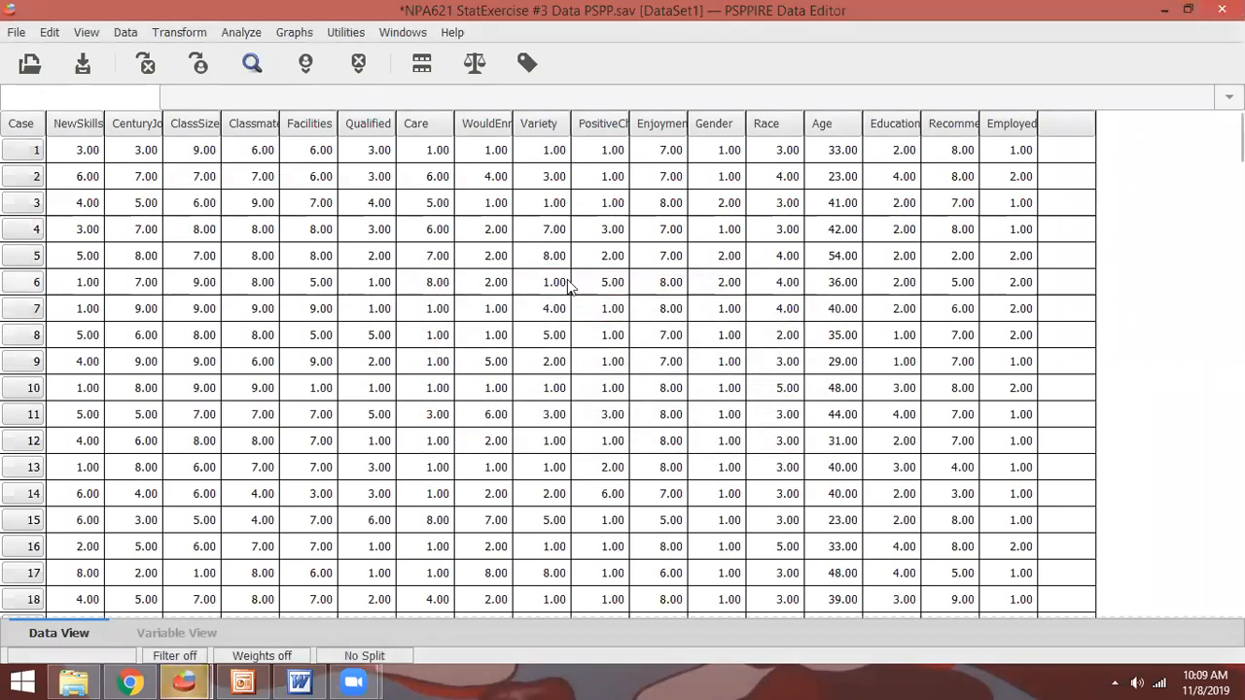
Bring up the PSPPIRE output and review the Enjoyment regression's model summary, ANOVA and coefficients tables
{"action": "mouse_move", "coordinate": [188, 681]}
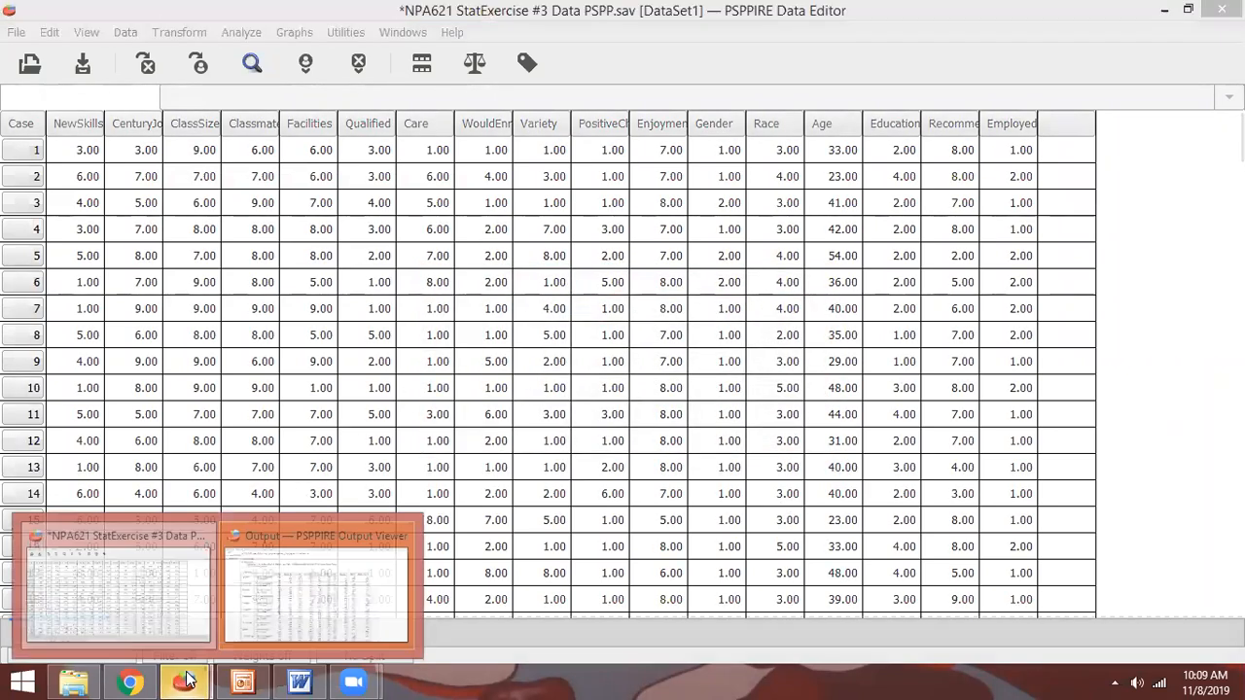
{"action": "left_click", "coordinate": [292, 622]}
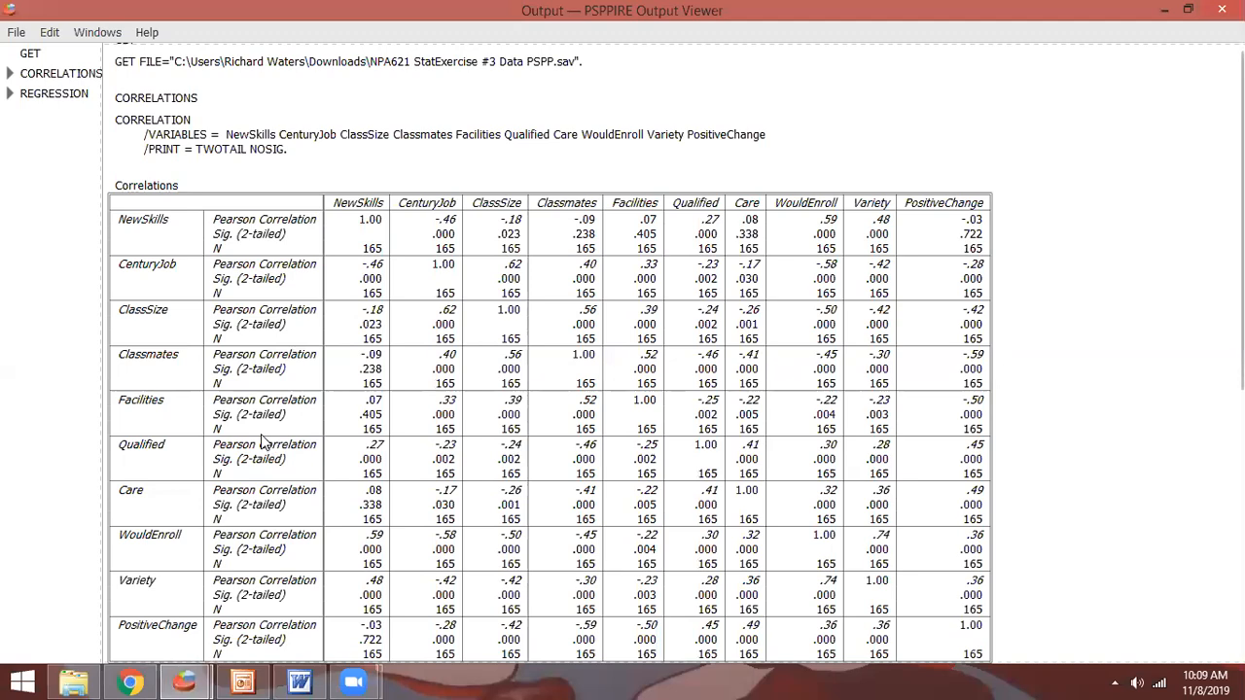
{"action": "scroll", "coordinate": [261, 434], "scroll_direction": "down", "scroll_amount": 8}
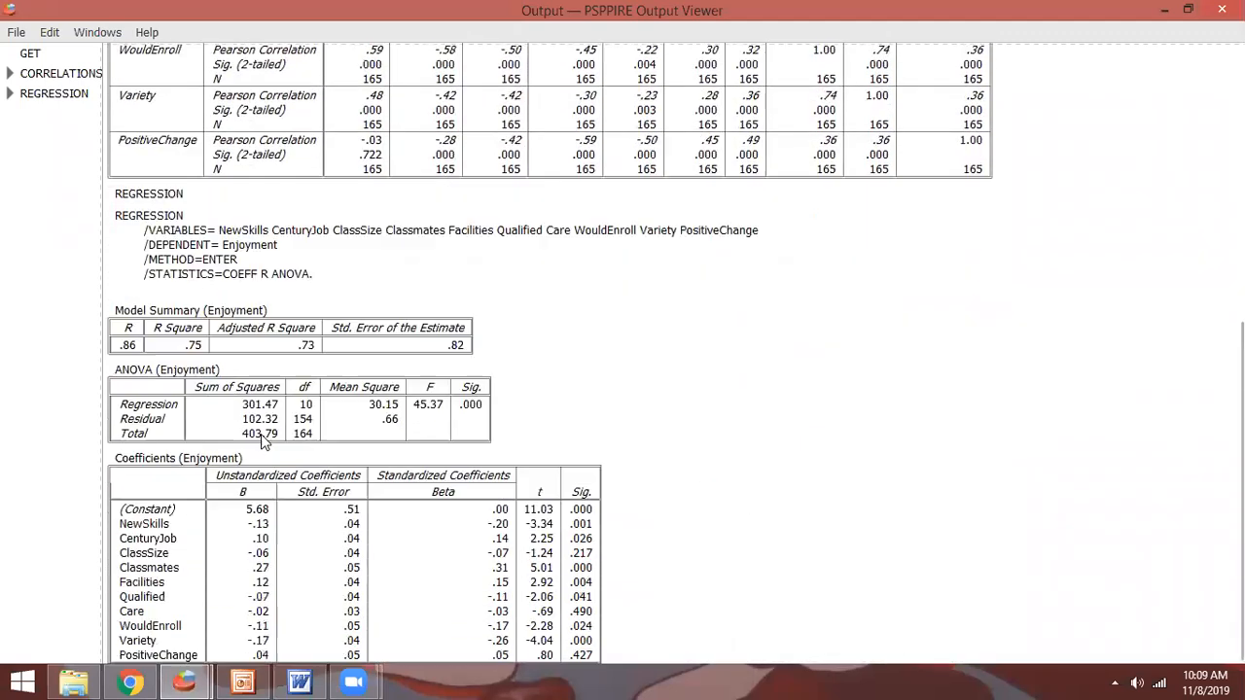
{"action": "scroll", "coordinate": [261, 434], "scroll_direction": "up", "scroll_amount": 1}
{"action": "scroll", "coordinate": [260, 434], "scroll_direction": "down", "scroll_amount": 1}
Switch to Word and create a new blank document for the regression write-up
{"action": "left_click", "coordinate": [300, 681]}
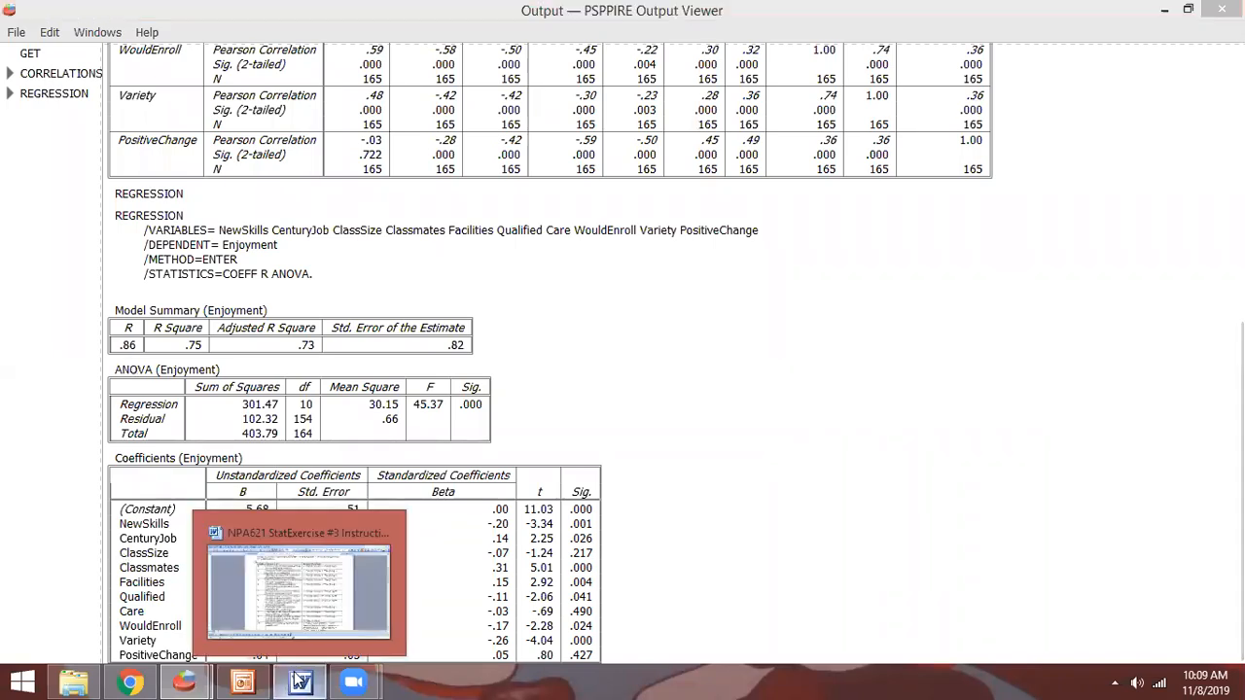
{"action": "left_click", "coordinate": [18, 56]}
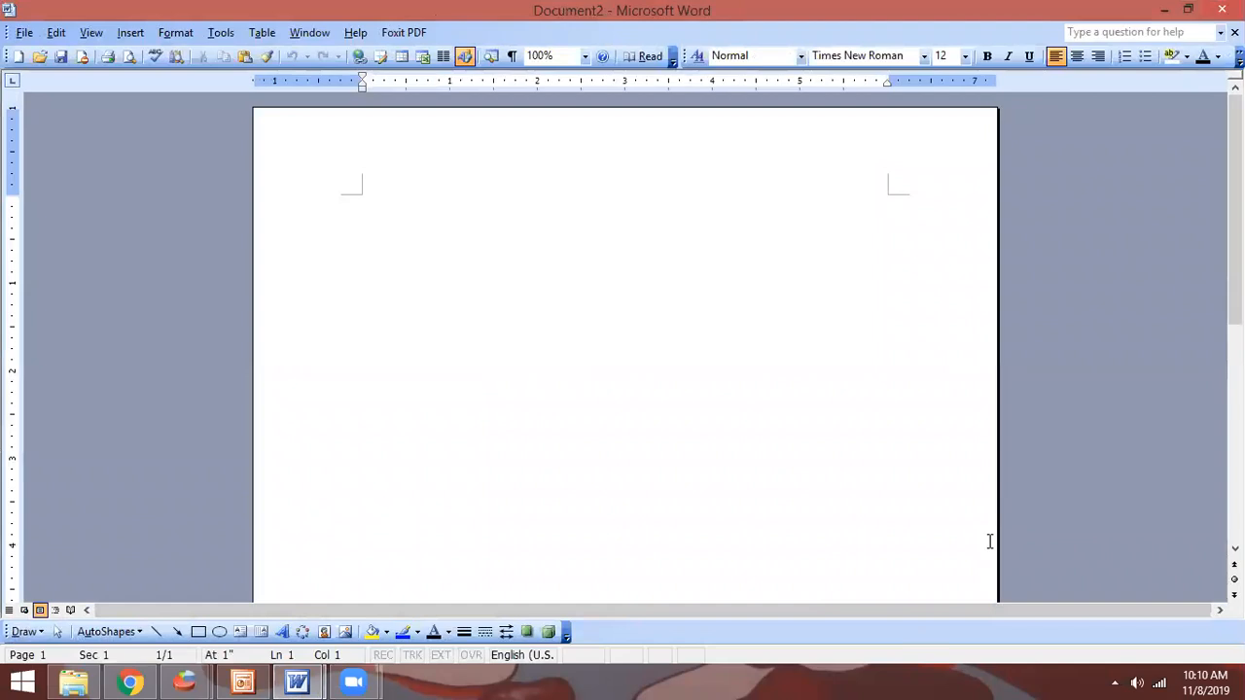
{"action": "key", "text": "alt+Tab"}
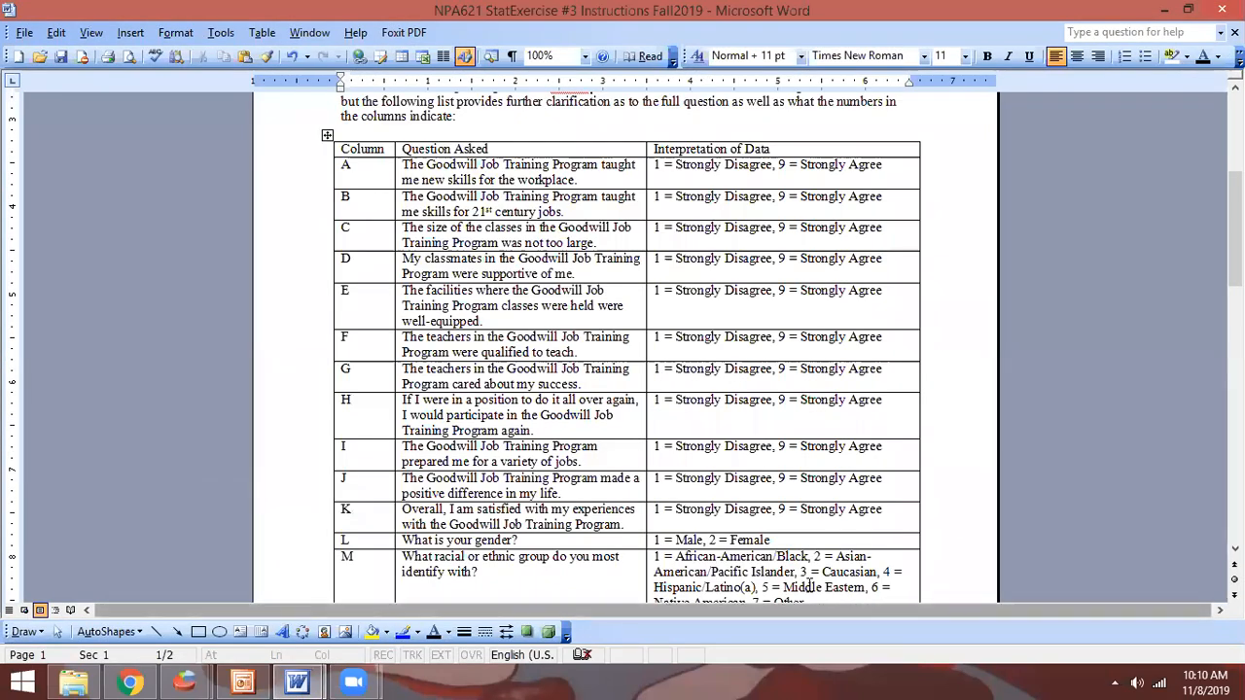
{"action": "key", "text": "alt+Tab"}
Write the general formula "Overall satisfaction = INTERCEPT + X1 +X2 + X3+ X4 +X5 +X6+X7 +X8 +X9 +X10"
{"action": "type", "text": "Overall satis"}
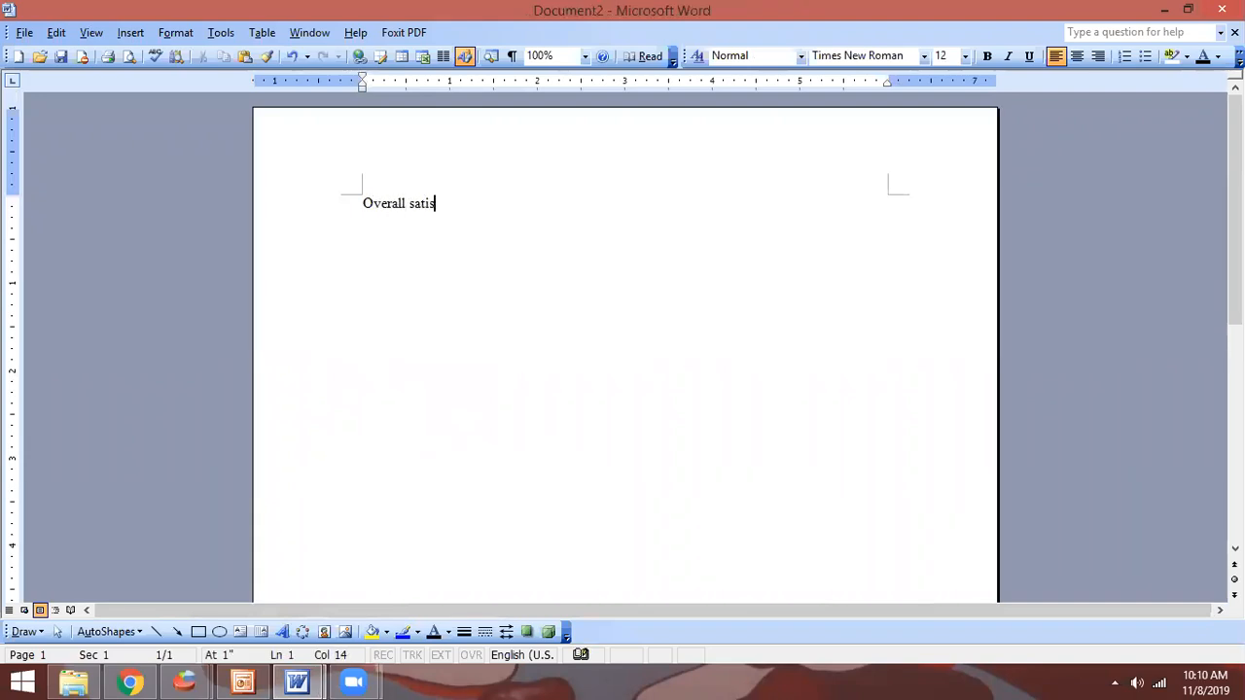
{"action": "type", "text": "faction = INTERCEPT +"}
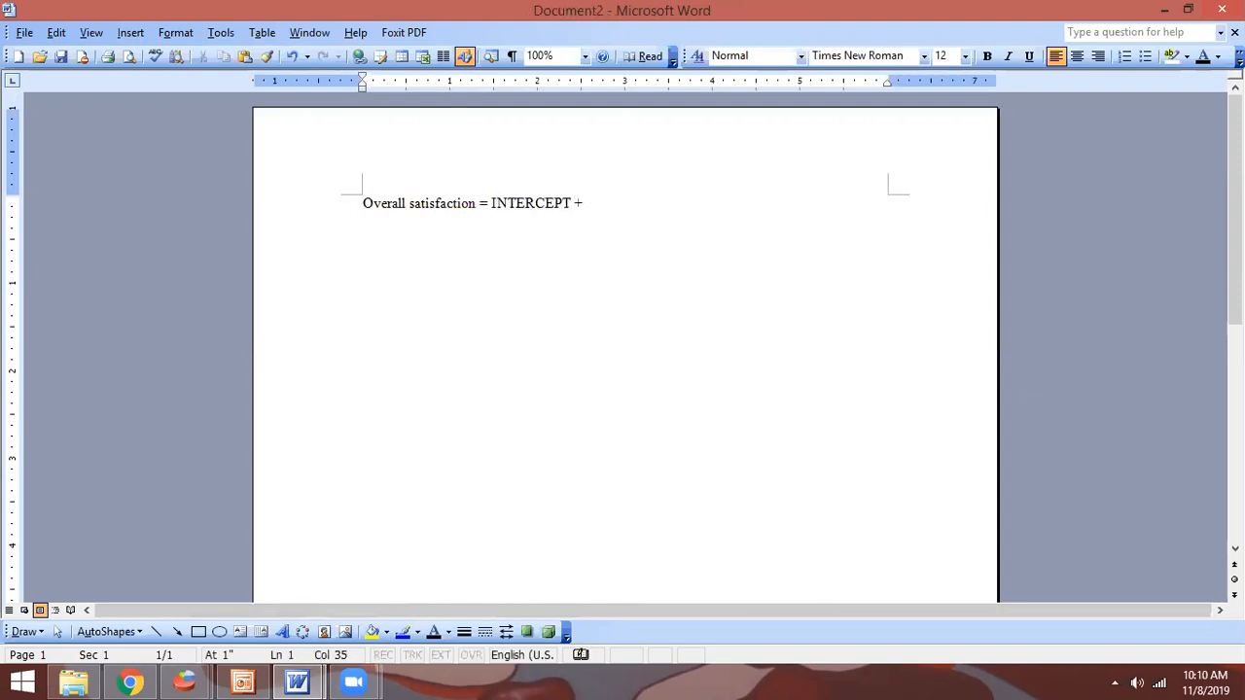
{"action": "type", "text": " X1 +X2 +x"}
{"action": "key", "text": "BackSpace"}
{"action": "type", "text": "X3+ X4 +X5"}
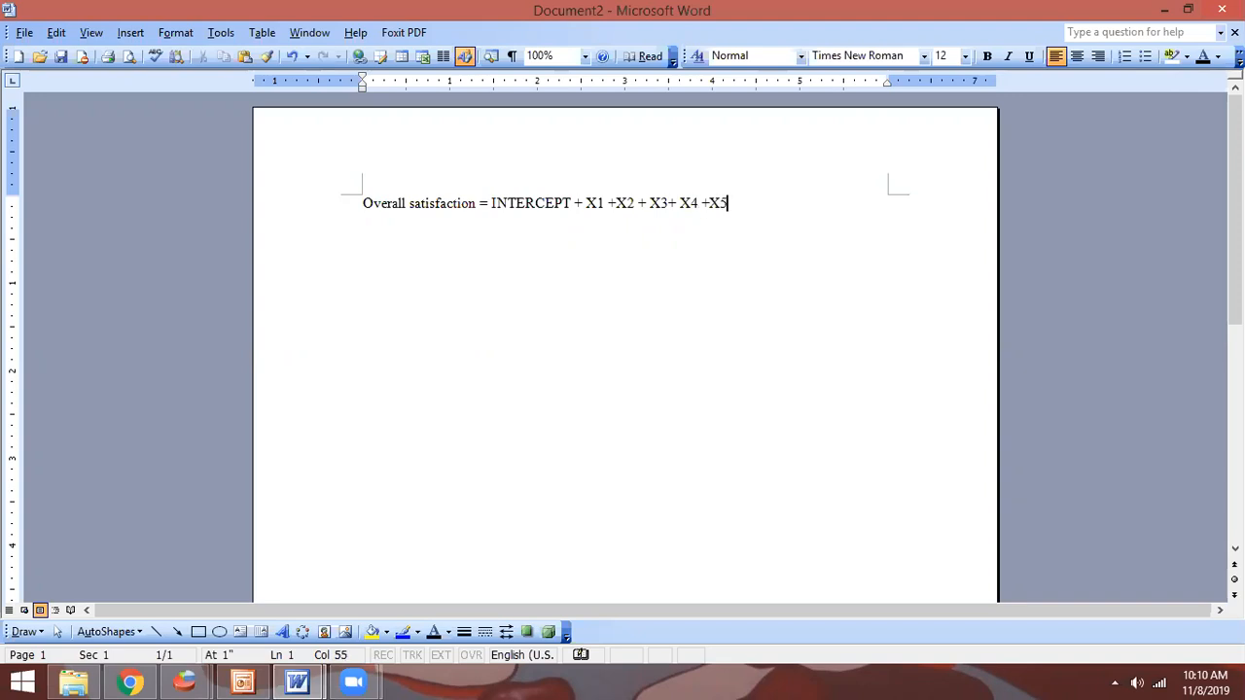
{"action": "type", "text": " +X6+"}
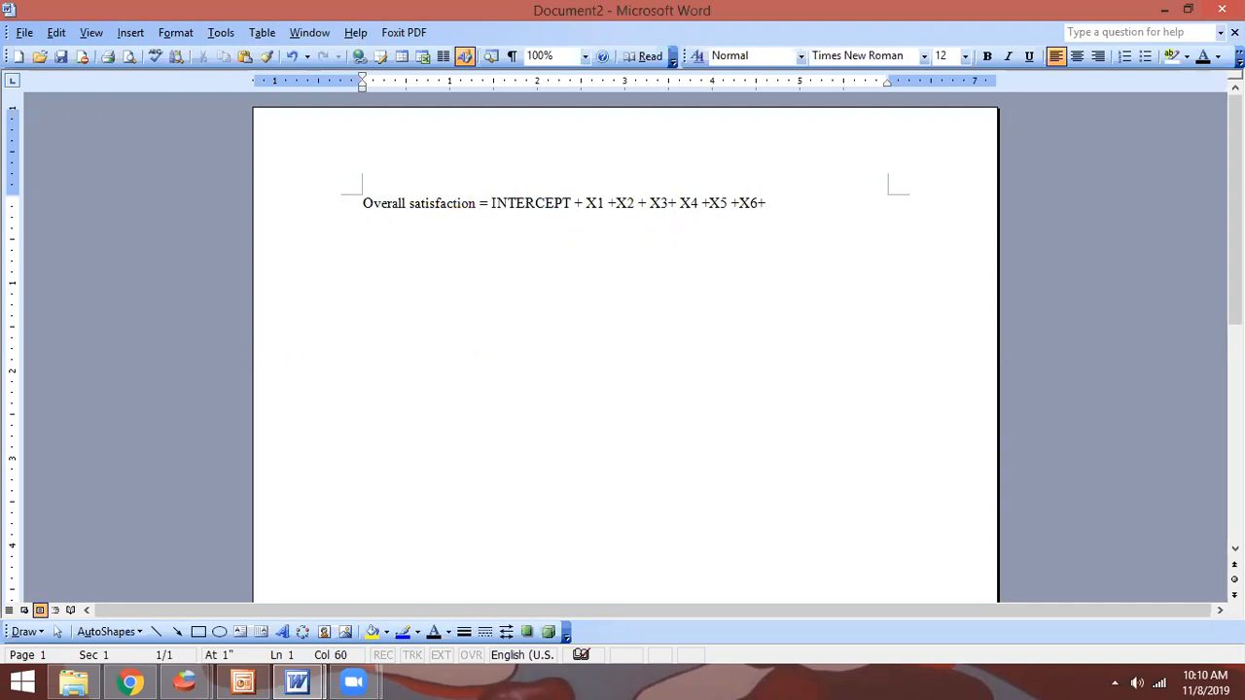
{"action": "type", "text": "X& +X"}
{"action": "key", "text": "BackSpace"}
{"action": "key", "text": "BackSpace"}
{"action": "key", "text": "BackSpace"}
{"action": "key", "text": "BackSpace"}
{"action": "type", "text": "7 +X8 +X9 +10"}
{"action": "key", "text": "BackSpace"}
{"action": "key", "text": "BackSpace"}
{"action": "type", "text": "X10"}
Add separate "r =" and "r² =" lines below the formula, with the 2 in superscript
{"action": "key", "text": "Return"}
{"action": "key", "text": "Return"}
{"action": "type", "text": "r"}
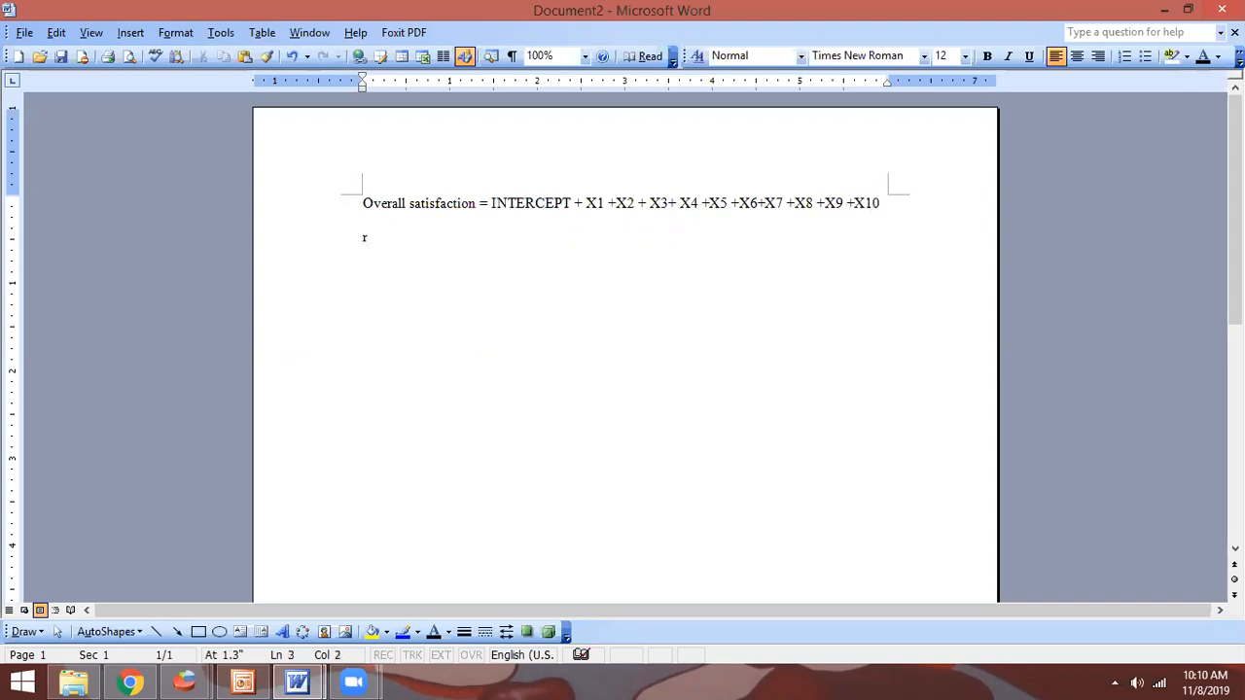
{"action": "key", "text": "BackSpace"}
{"action": "key", "text": "BackSpace"}
{"action": "type", "text": "r ="}
{"action": "key", "text": "Return"}
{"action": "key", "text": "Return"}
{"action": "type", "text": "r 1st"}
{"action": "key", "text": "BackSpace"}
{"action": "key", "text": "BackSpace"}
{"action": "key", "text": "BackSpace"}
{"action": "key", "text": "BackSpace"}
{"action": "key", "text": "BackSpace"}
{"action": "key", "text": "ctrl+shift+equal"}
{"action": "type", "text": "2"}
{"action": "key", "text": "ctrl+shift+equal"}
{"action": "type", "text": "="}
Look up R and R Square in the PSPPIRE model summary and enter r = .86 and r² = .75 in the Word document
{"action": "key", "text": "alt+Tab"}
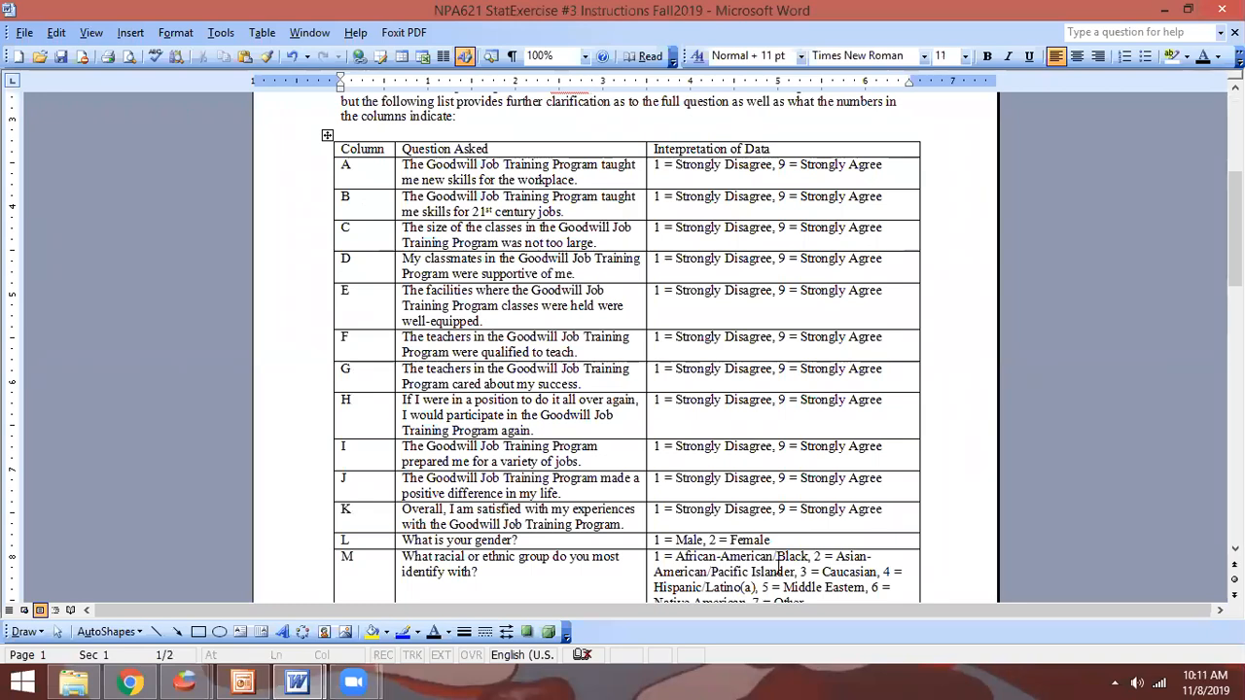
{"action": "key", "text": "alt+Tab"}
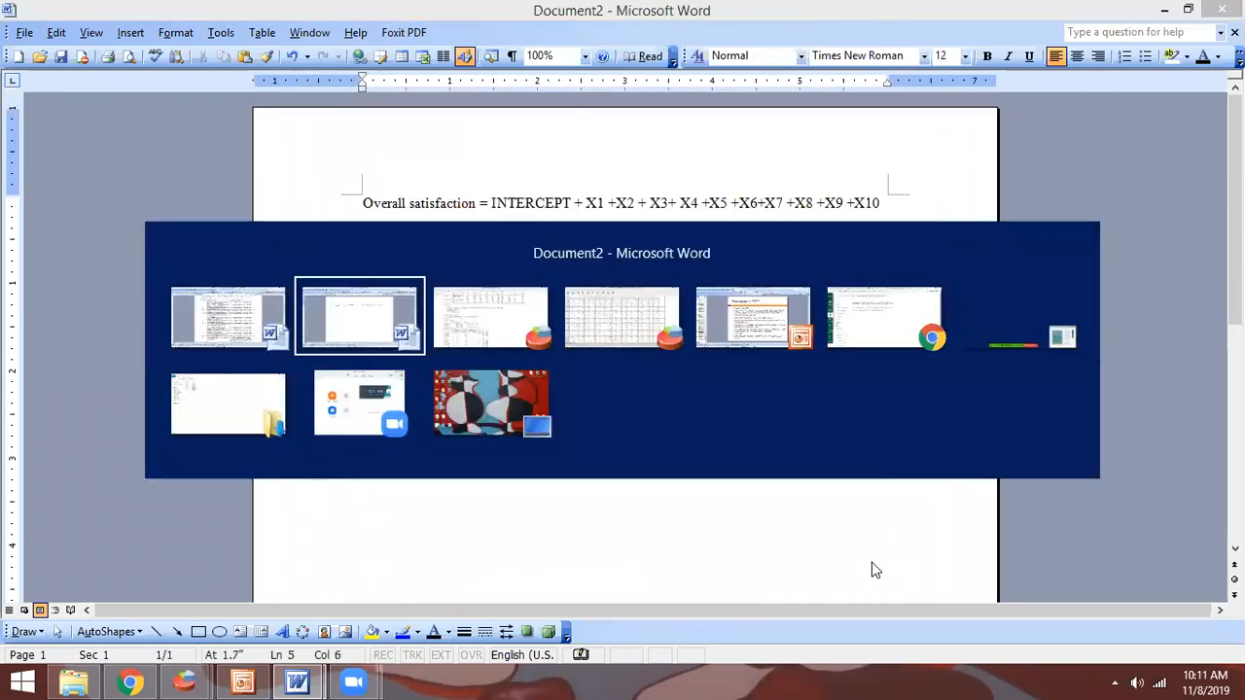
{"action": "key", "text": "alt+Tab"}
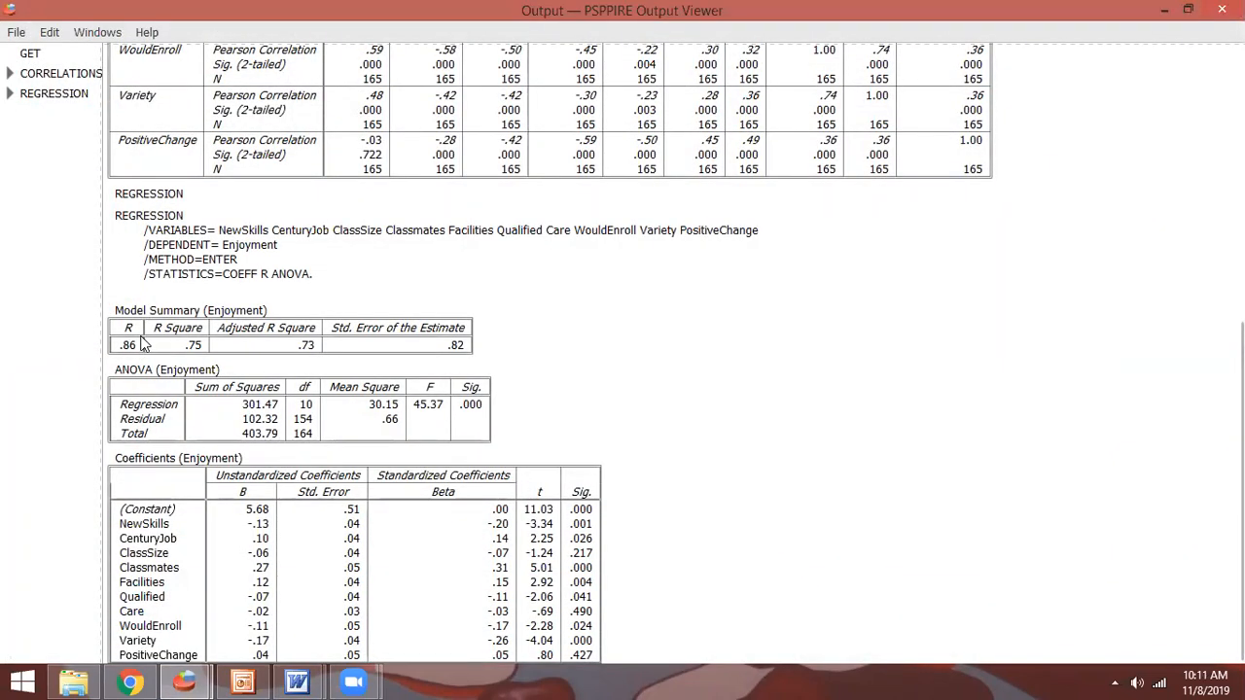
{"action": "key", "text": "alt+Tab"}
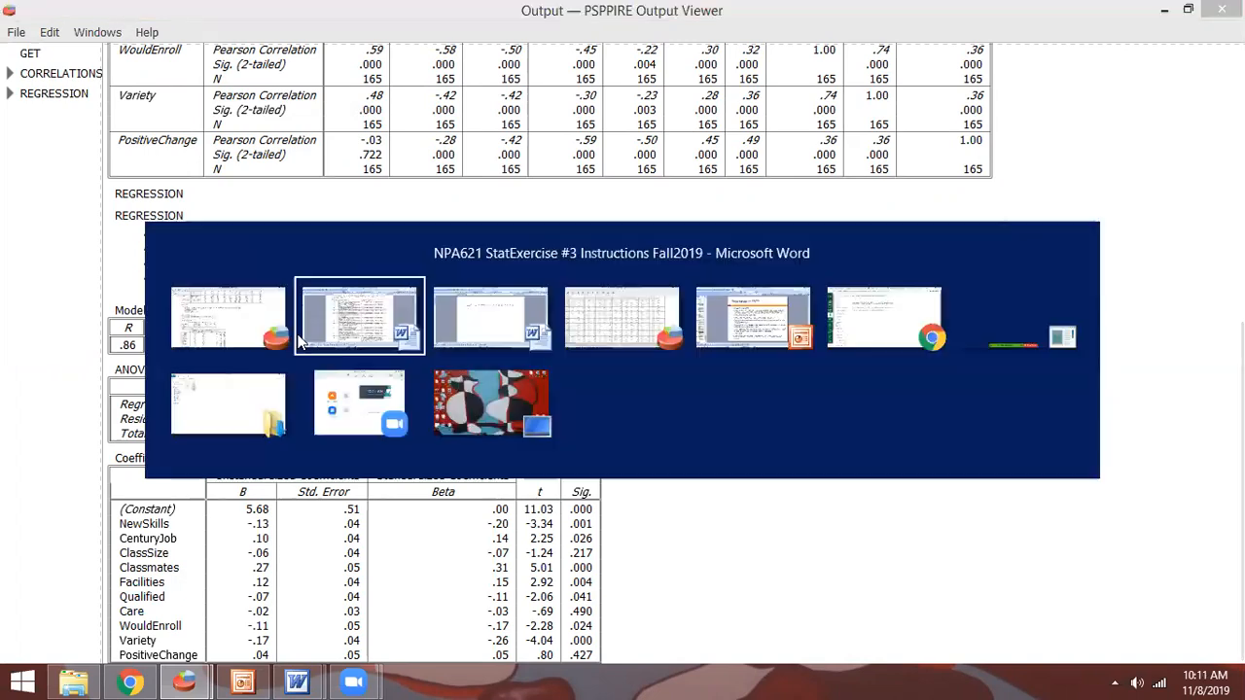
{"action": "key", "text": "alt+Tab"}
{"action": "left_click", "coordinate": [396, 237]}
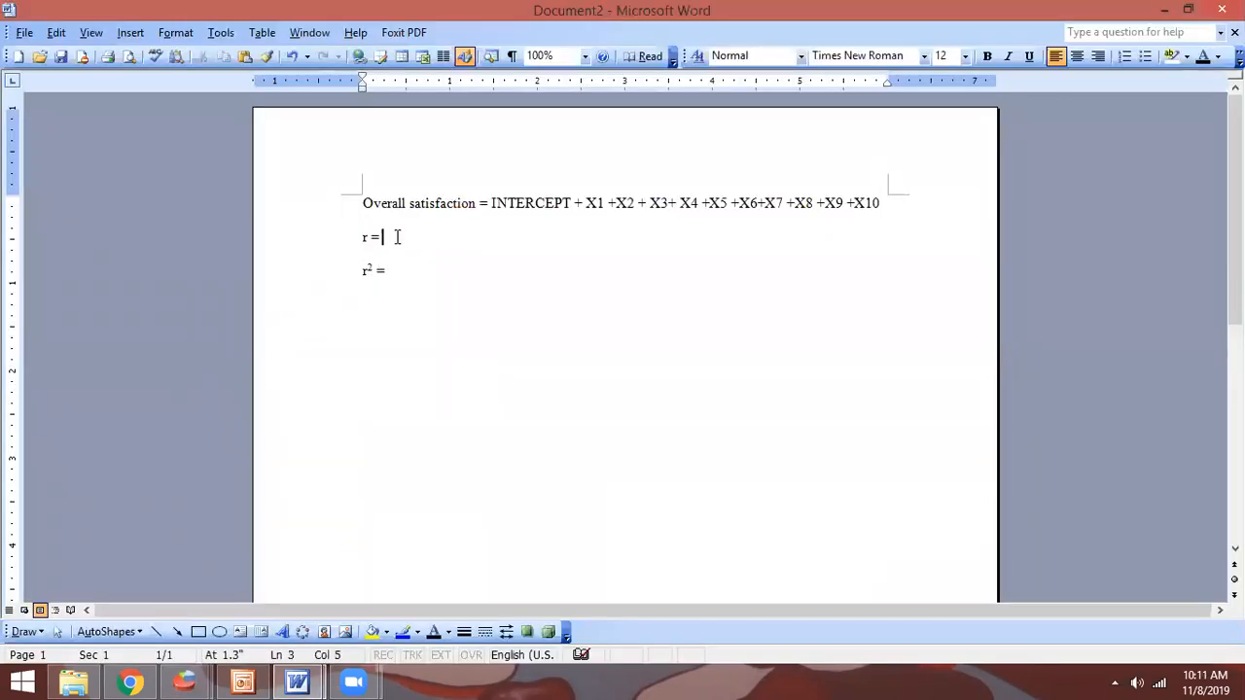
{"action": "type", "text": ".86"}
{"action": "key", "text": "alt+Tab"}
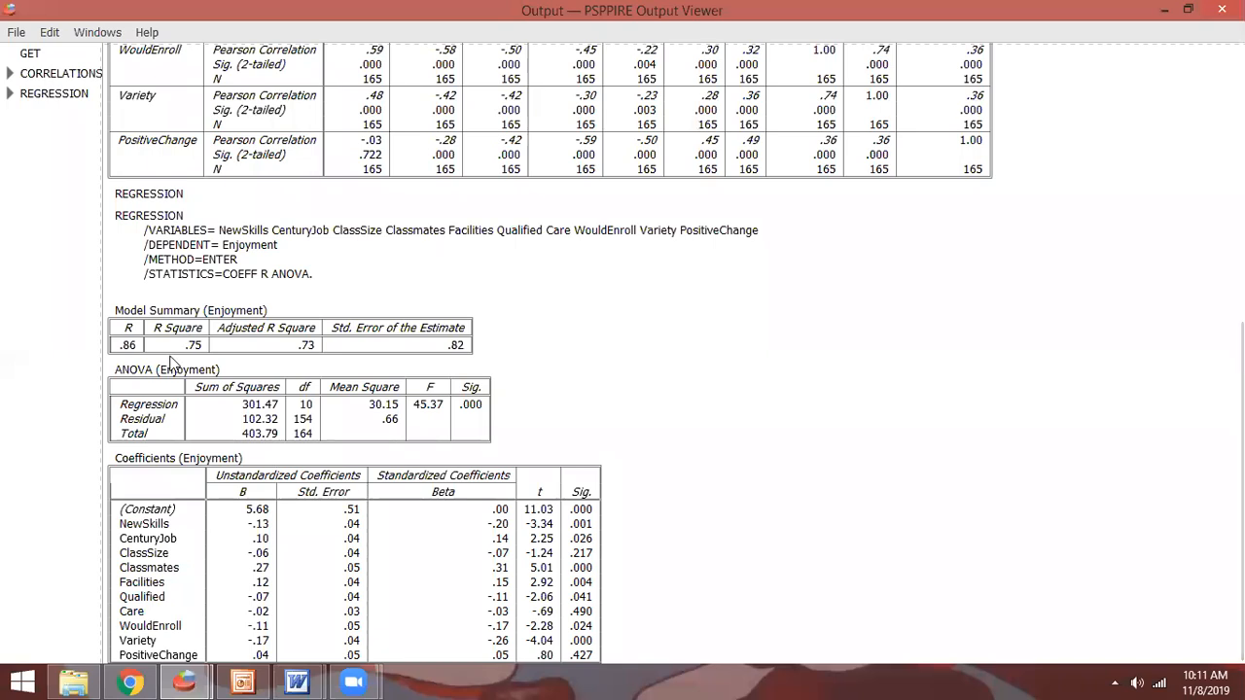
{"action": "key", "text": "alt+Tab"}
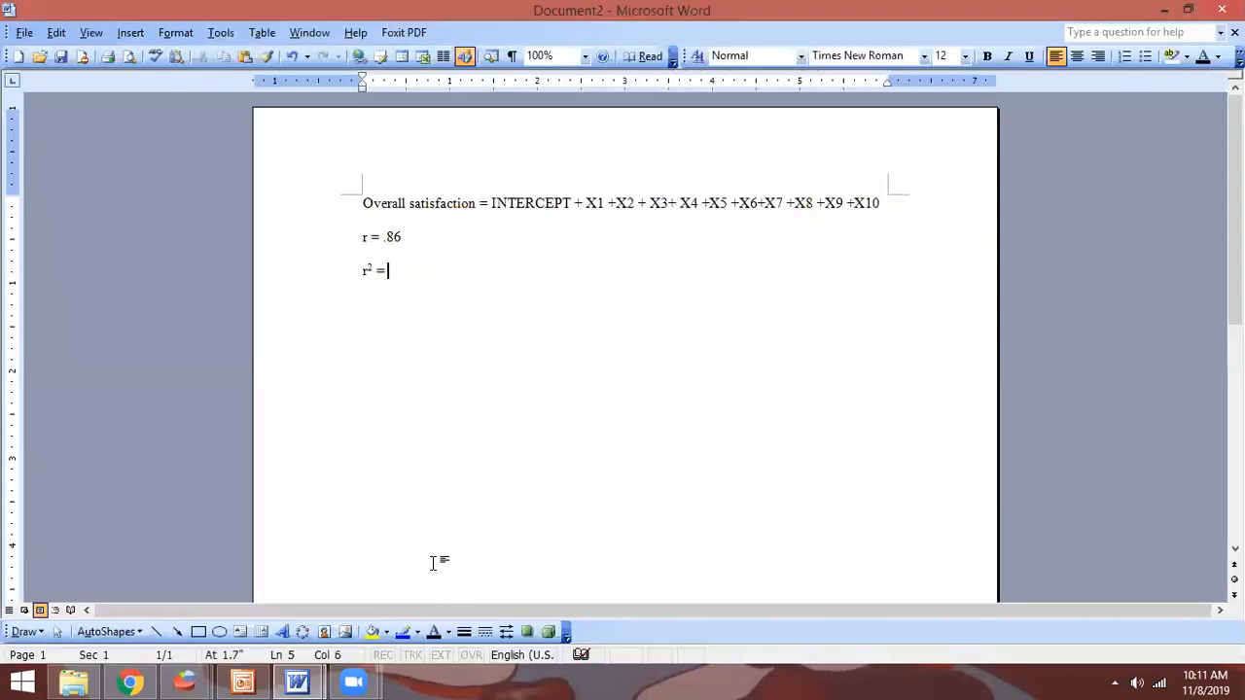
{"action": "type", "text": ".75"}
Annotate the r value with "(Pearson's r: +.7 strong)"
{"action": "key", "text": "Up"}
{"action": "key", "text": "Up"}
{"action": "type", "text": "(Oe"}
{"action": "key", "text": "BackSpace"}
{"action": "key", "text": "BackSpace"}
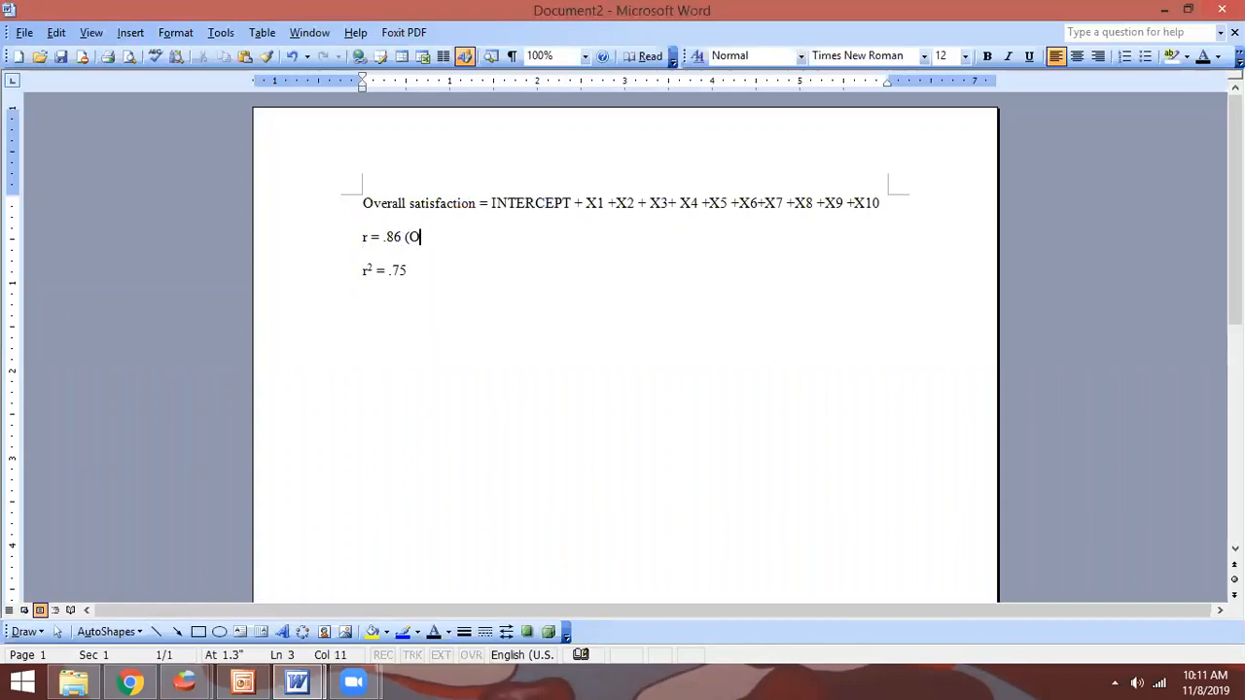
{"action": "type", "text": "Pearson's r"}
{"action": "key", "text": "BackSpace"}
{"action": "type", "text": "--"}
{"action": "type", "text": "+"}
{"action": "key", "text": "BackSpace"}
{"action": "key", "text": "BackSpace"}
{"action": "key", "text": "BackSpace"}
{"action": "key", "text": "BackSpace"}
{"action": "key", "text": "BackSpace"}
{"action": "type", "text": ":  +.7 strong"}
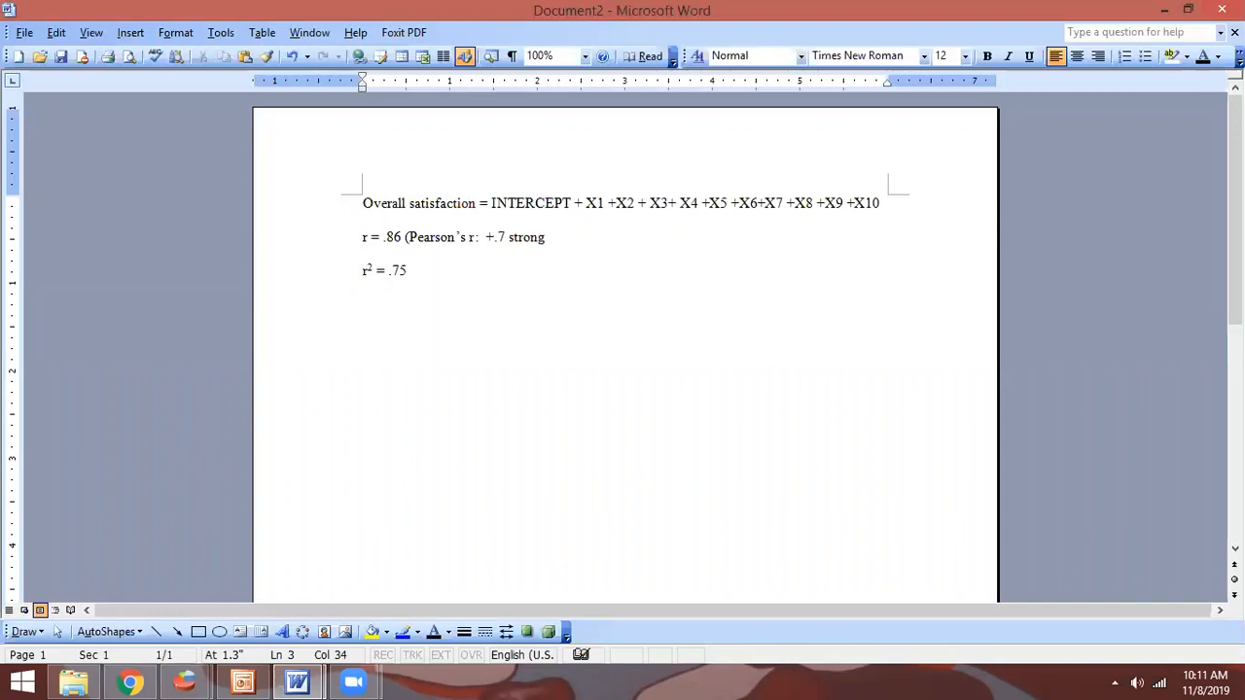
{"action": "type", "text": ")"}
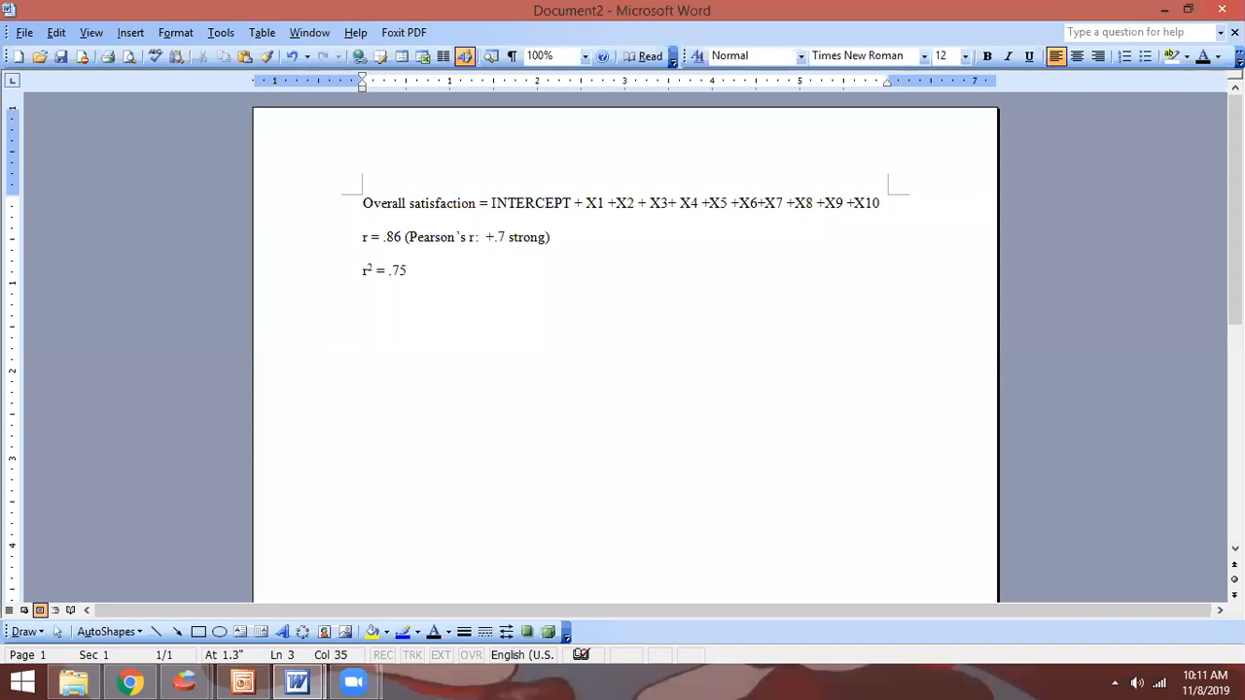
{"action": "left_click_drag", "start_coordinate": [882, 207], "coordinate": [526, 213]}
{"action": "left_click", "coordinate": [523, 208]}
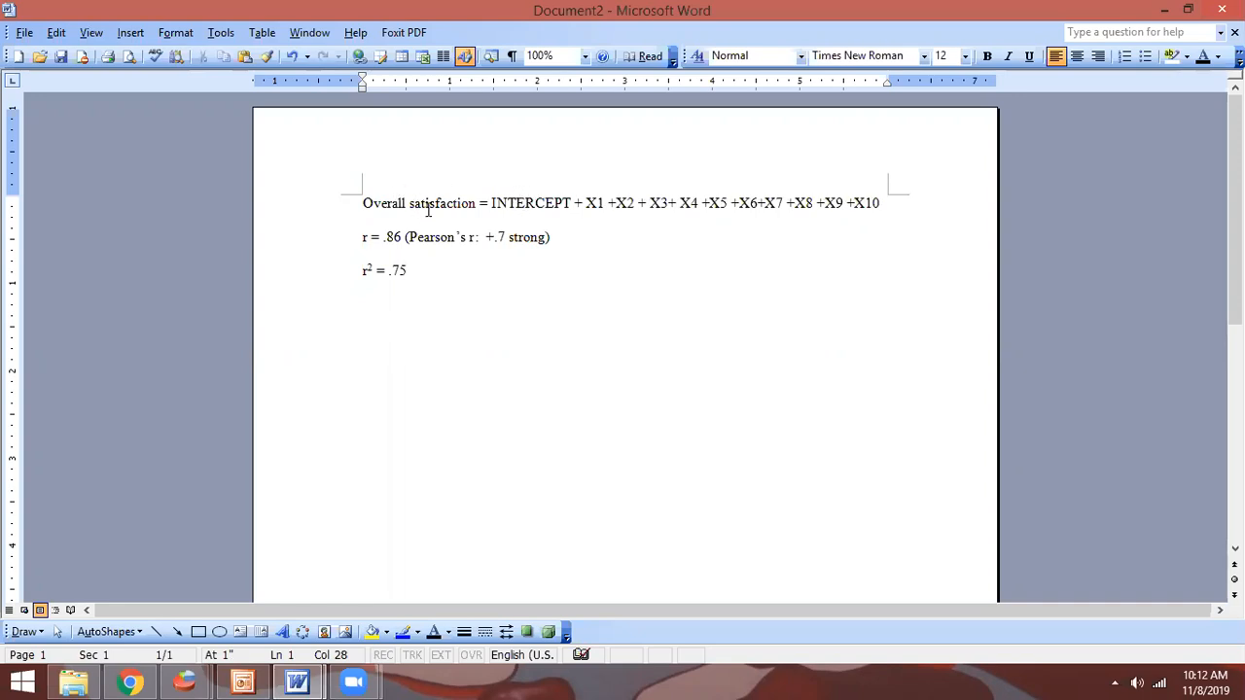
{"action": "double_click", "coordinate": [520, 203]}
{"action": "left_click", "coordinate": [521, 202]}
Annotate the r² value with "(explains what percent of the variance of the Y value is explained by"
{"action": "left_click", "coordinate": [518, 292]}
{"action": "type", "text": "("}
{"action": "type", "text": "tell"}
{"action": "key", "text": "BackSpace"}
{"action": "key", "text": "BackSpace"}
{"action": "key", "text": "BackSpace"}
{"action": "key", "text": "BackSpace"}
{"action": "type", "text": "explains what "}
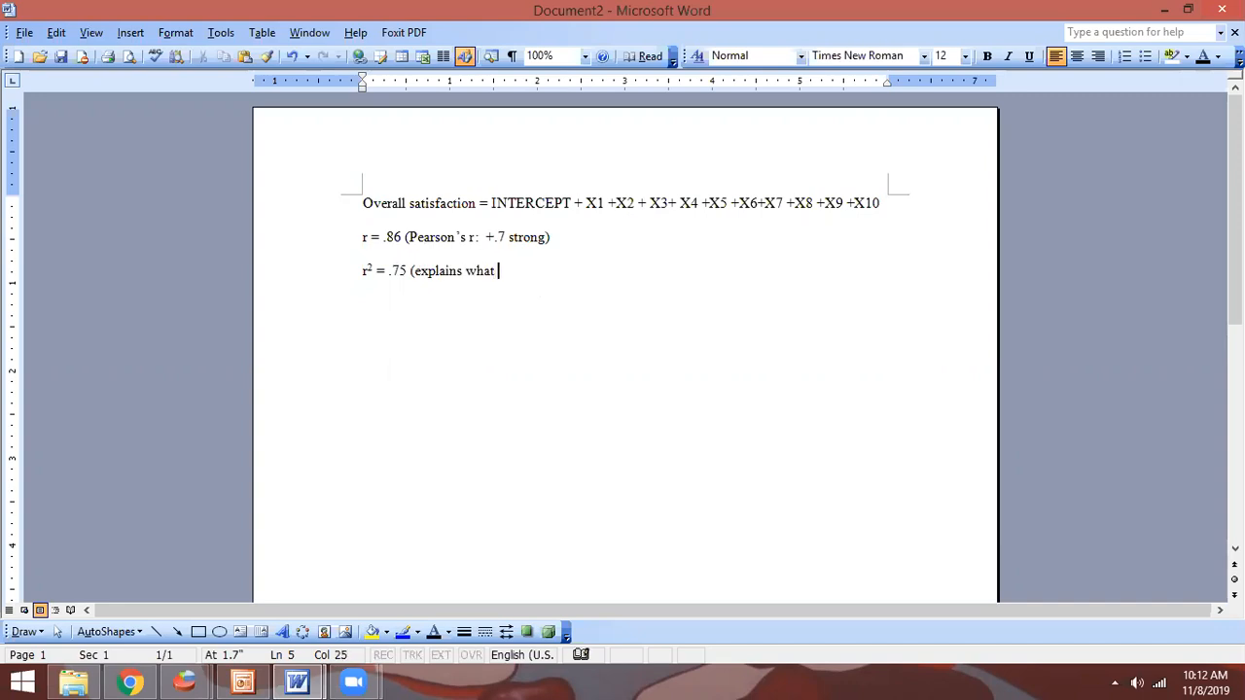
{"action": "type", "text": "percent of the varia"}
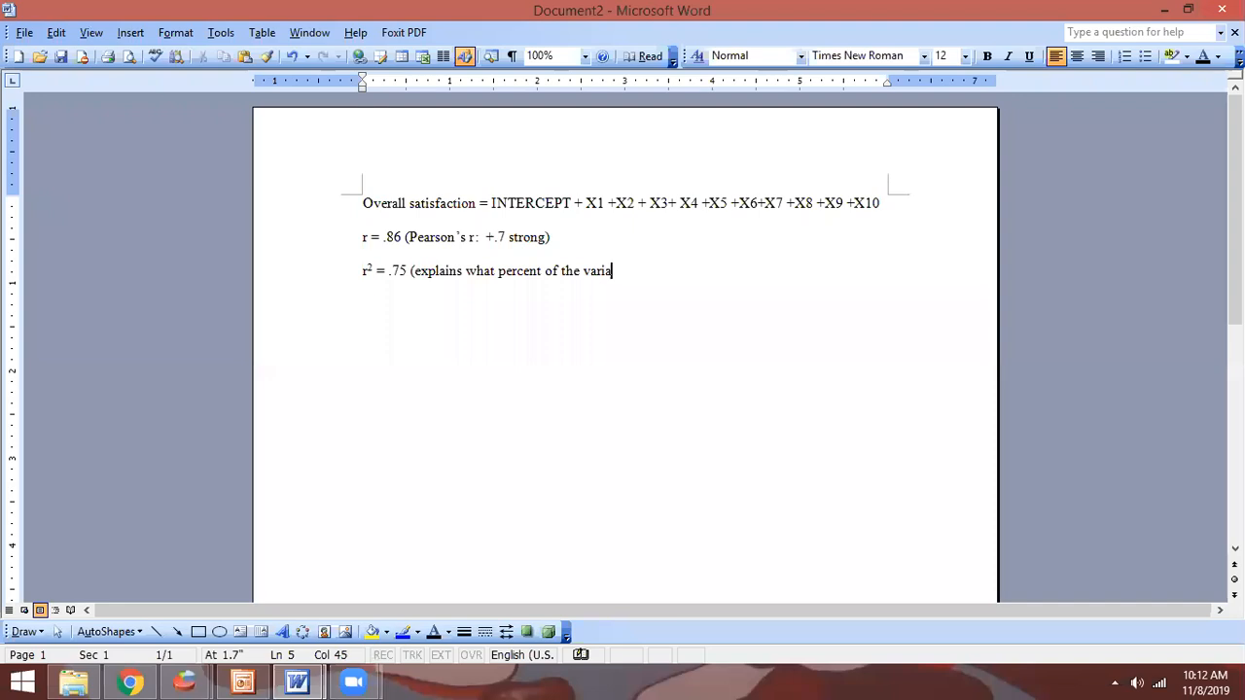
{"action": "type", "text": "nce of the Y value "}
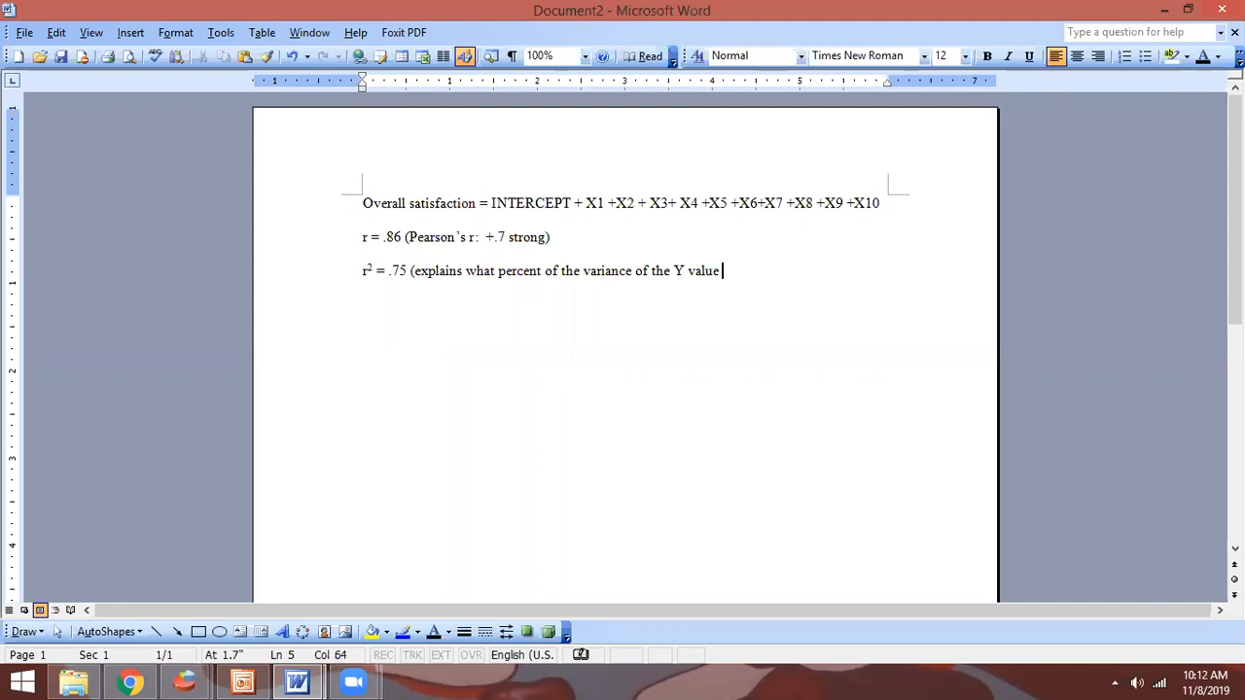
{"action": "type", "text": "is explained by"}
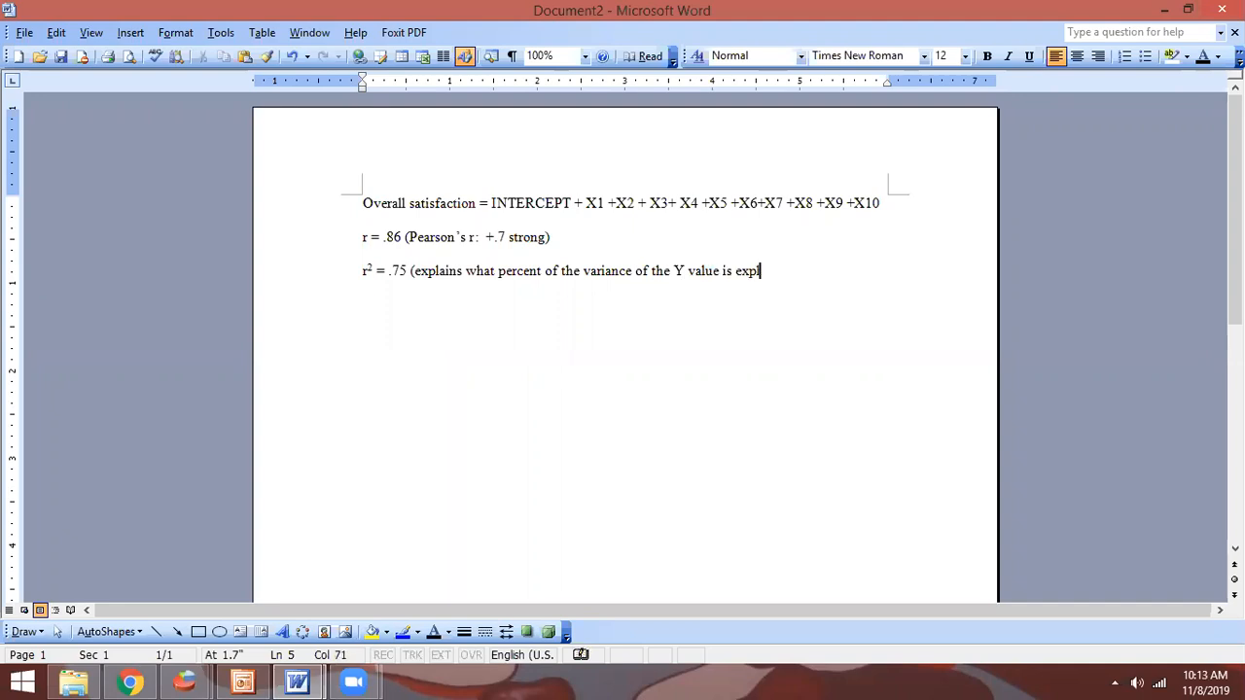
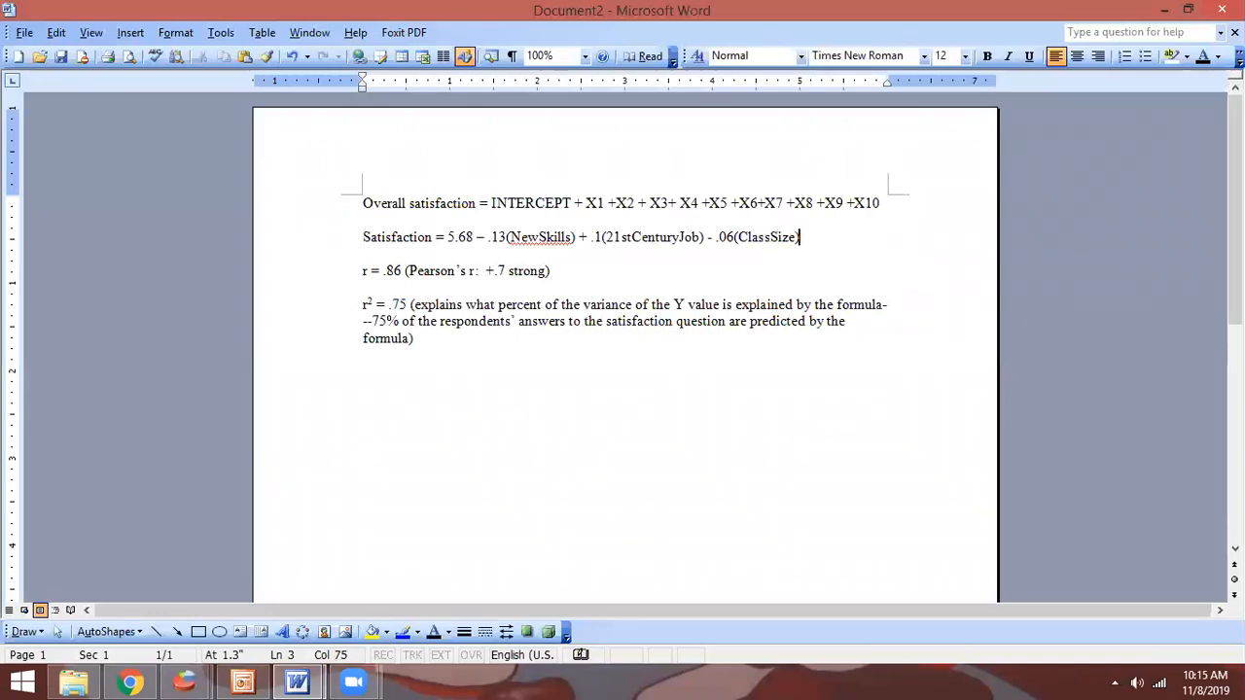
Extend the Satisfaction formula after ClassSize with "+ .27(Classmates) + .12", taking the coefficients from the PSPPIRE output
{"action": "key", "text": "alt+Tab"}
{"action": "key", "text": "alt+Tab"}
{"action": "type", "text": ") + "}
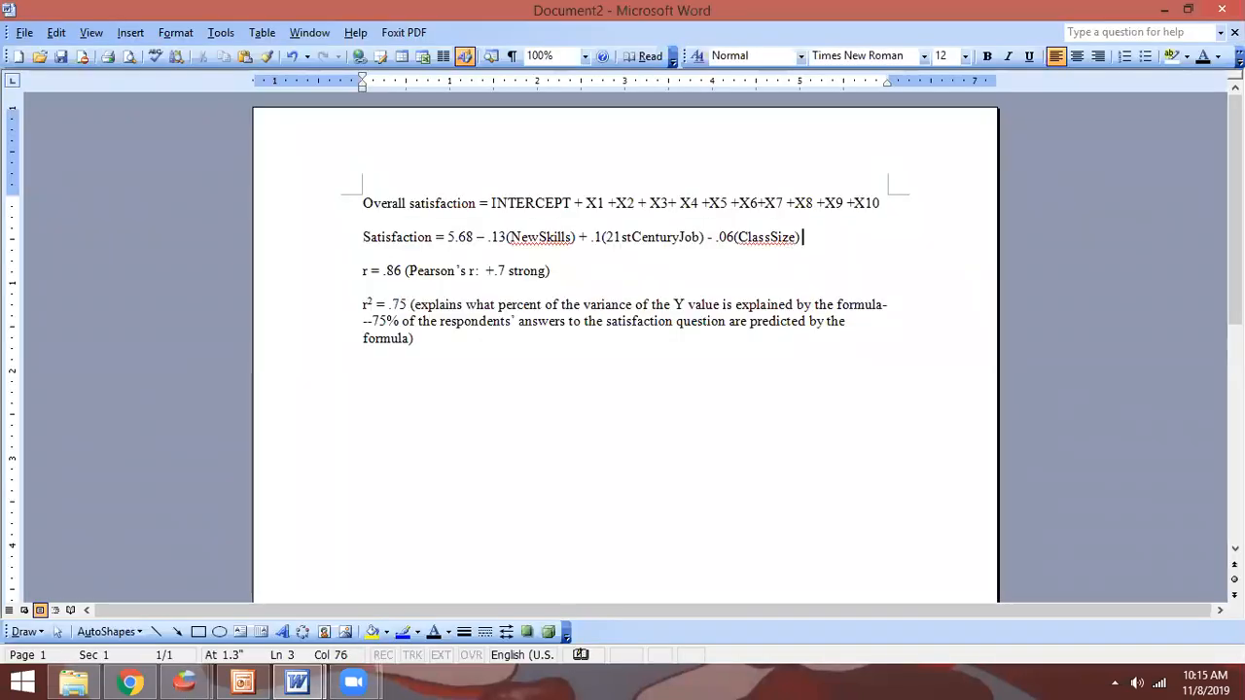
{"action": "type", "text": ".27"}
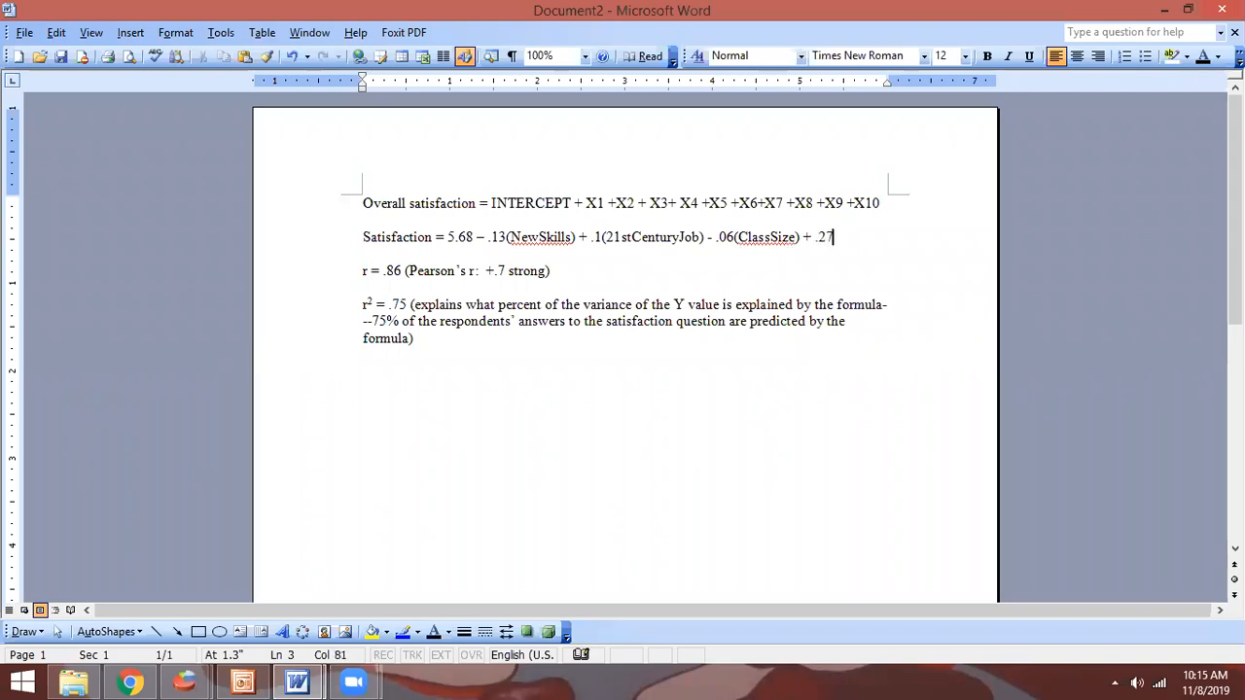
{"action": "type", "text": "(Classmates"}
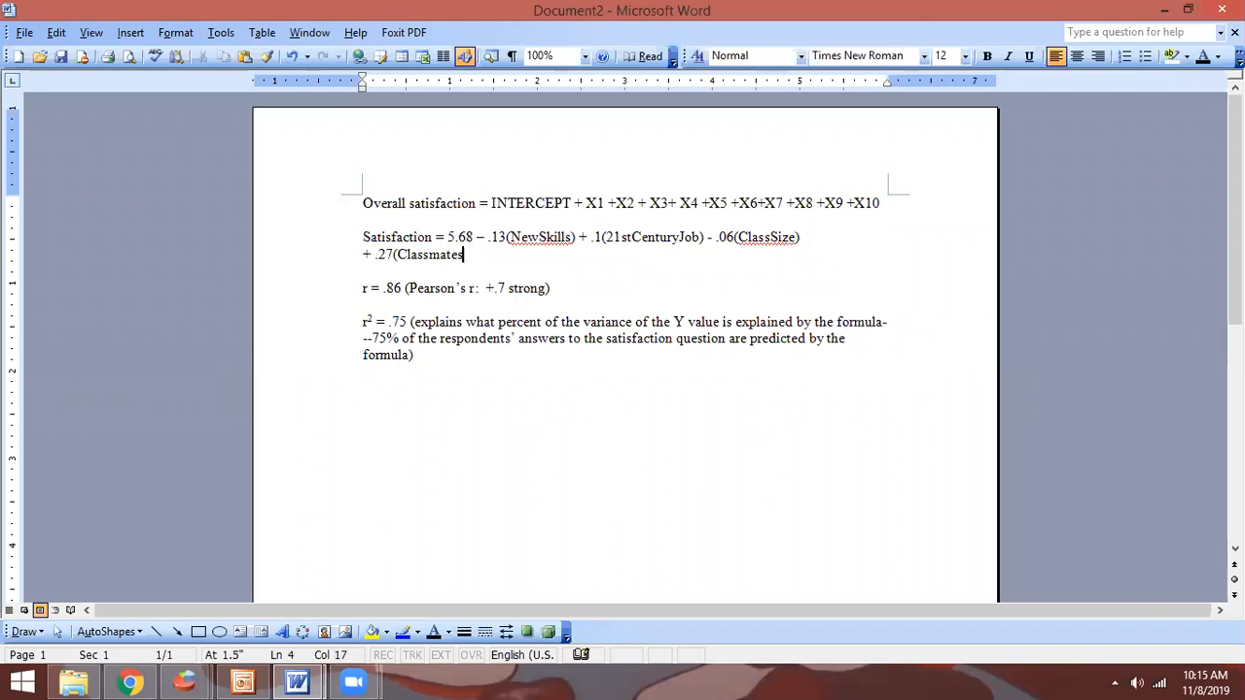
{"action": "key", "text": "alt+Tab"}
{"action": "key", "text": "alt+Tab"}
{"action": "type", "text": ") + .12"}
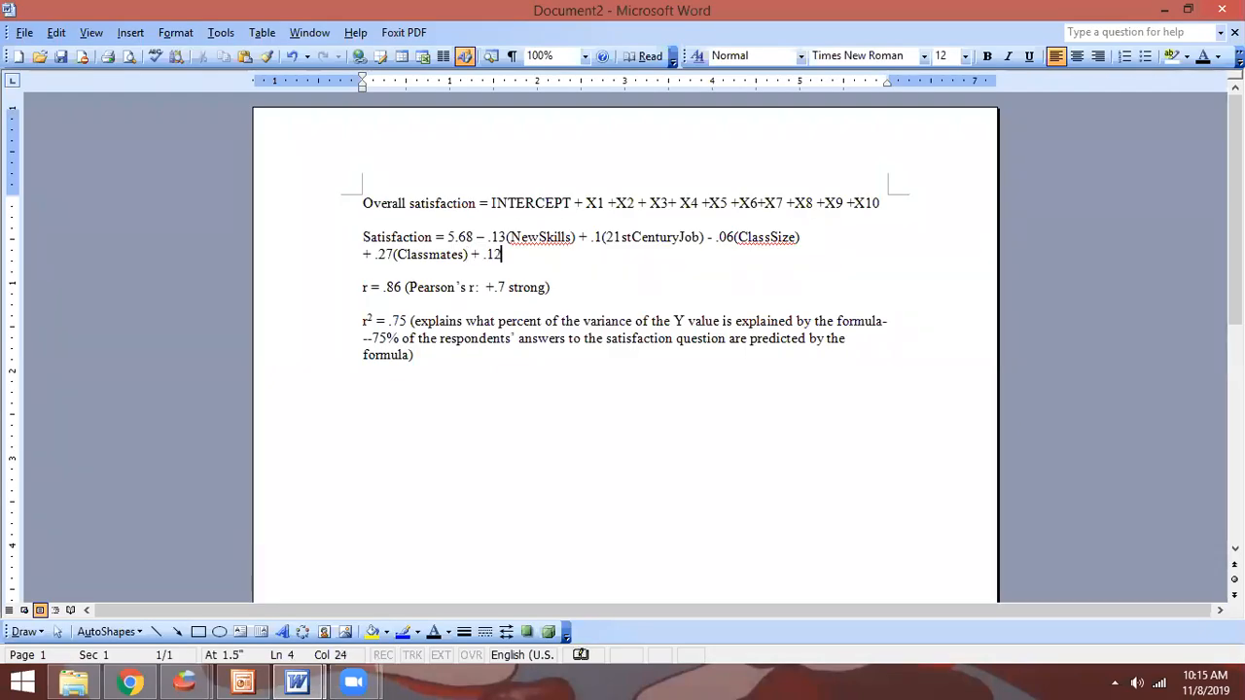
Continue the Satisfaction formula in Word with "(Facilities) - .07(Qualified)", taking the variable names and coefficient from the PSPPIRE output
{"action": "key", "text": "alt+Tab"}
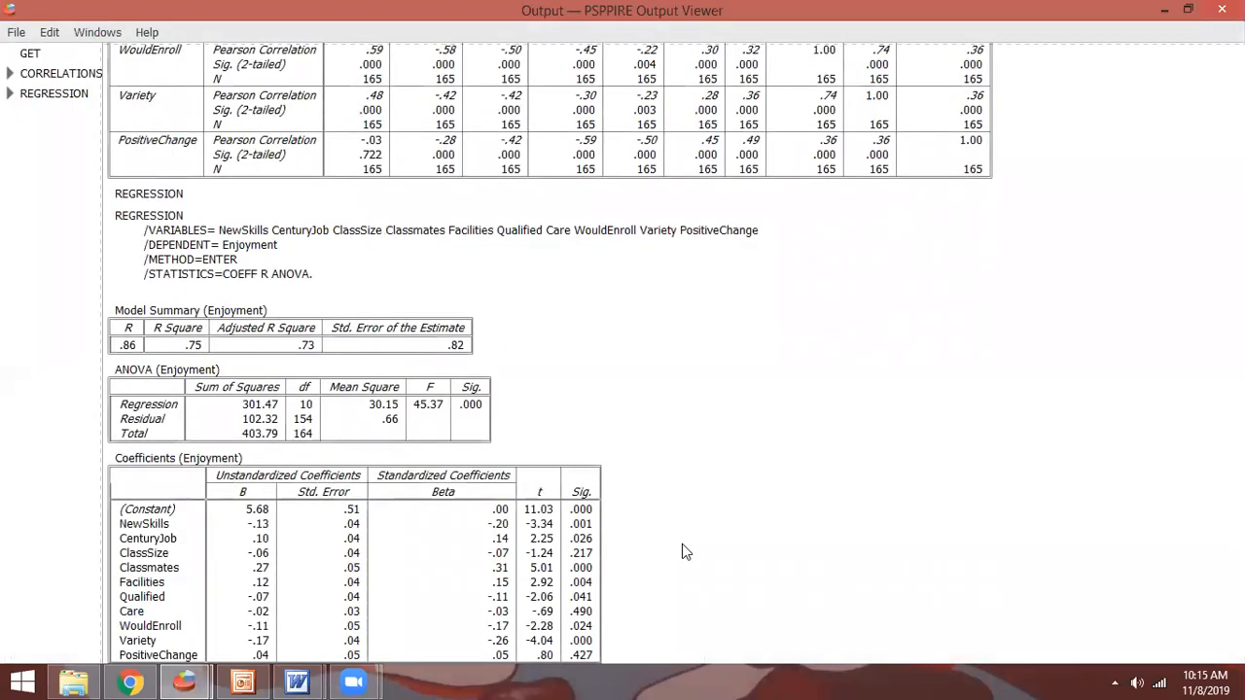
{"action": "key", "text": "alt+Tab"}
{"action": "type", "text": "(Facilities) - .08"}
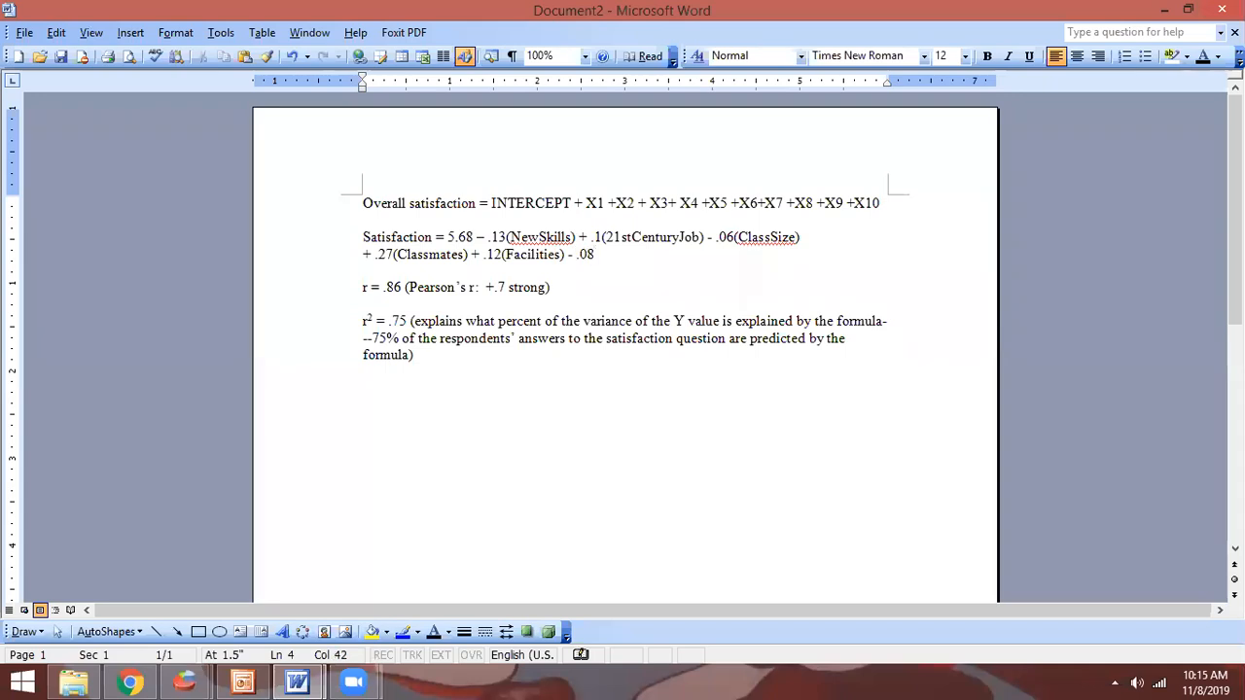
{"action": "key", "text": "BackSpace"}
{"action": "type", "text": "7("}
{"action": "key", "text": "alt+Tab"}
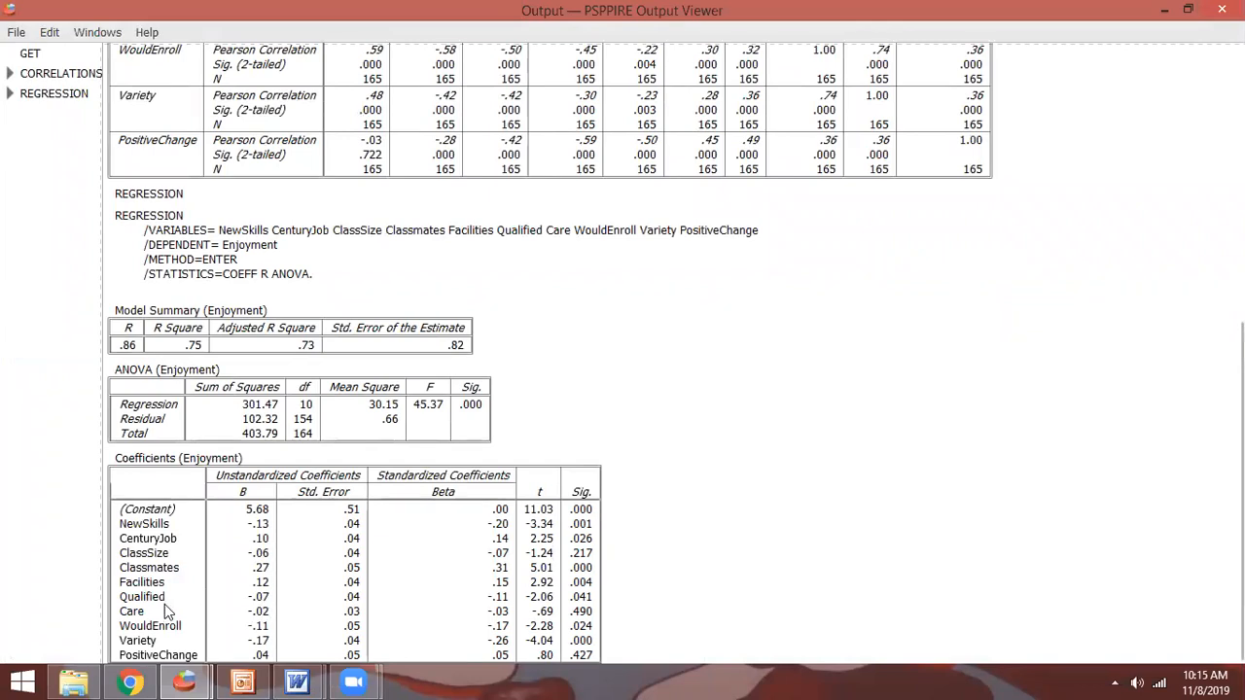
{"action": "key", "text": "alt+Tab"}
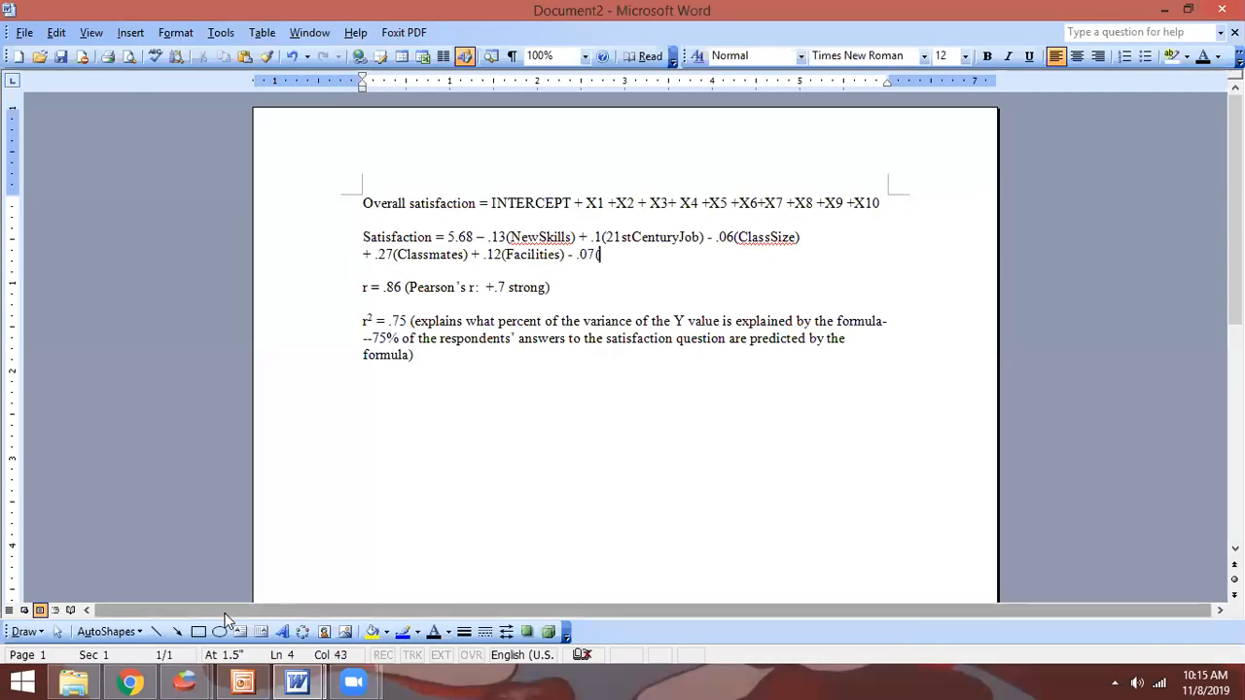
{"action": "type", "text": "Qualified) "}
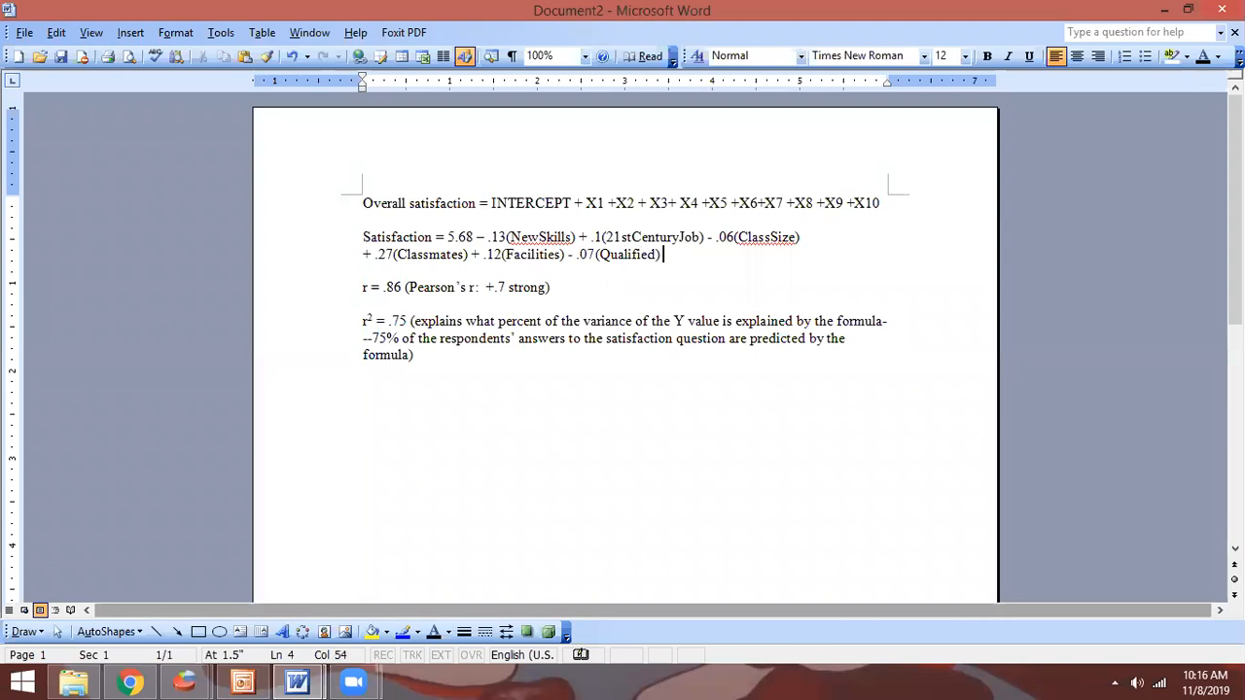
Add the terms "- .02(Care) - .11(WouldEnroll)" to the Satisfaction formula, checking the coefficients in the PSPPIRE output
{"action": "type", "text": "- .02(Care)"}
{"action": "key", "text": "alt+Tab"}
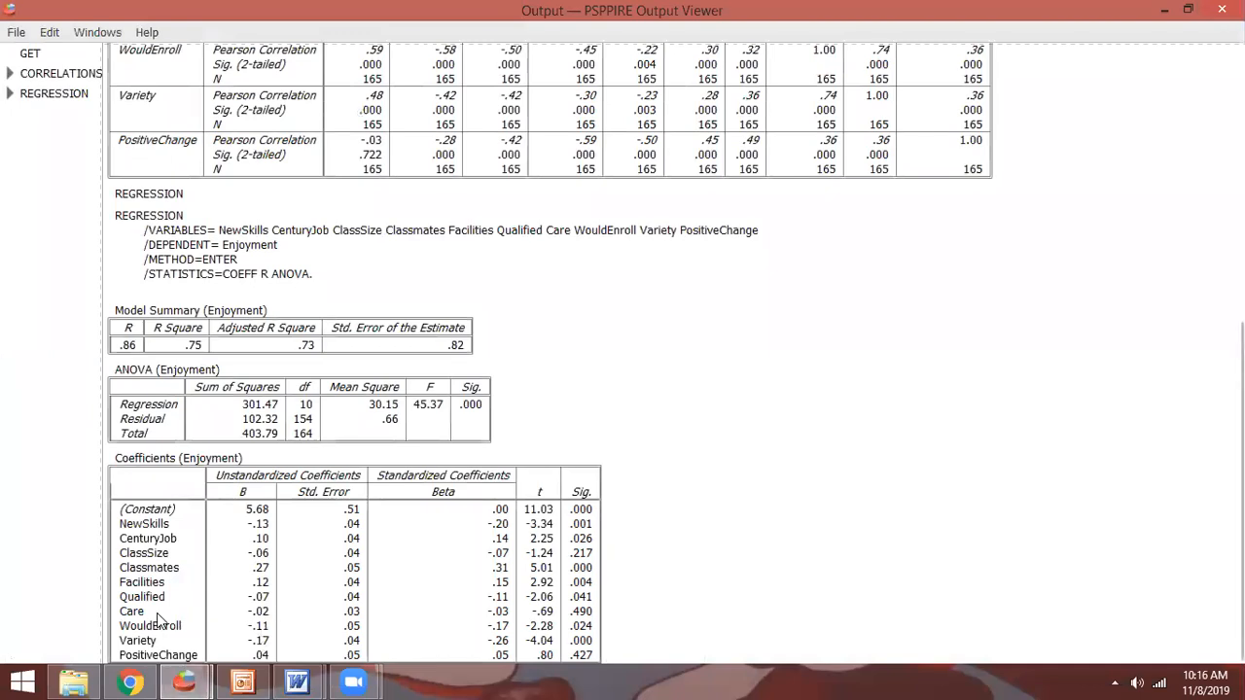
{"action": "key", "text": "alt+Tab"}
{"action": "type", "text": "-"}
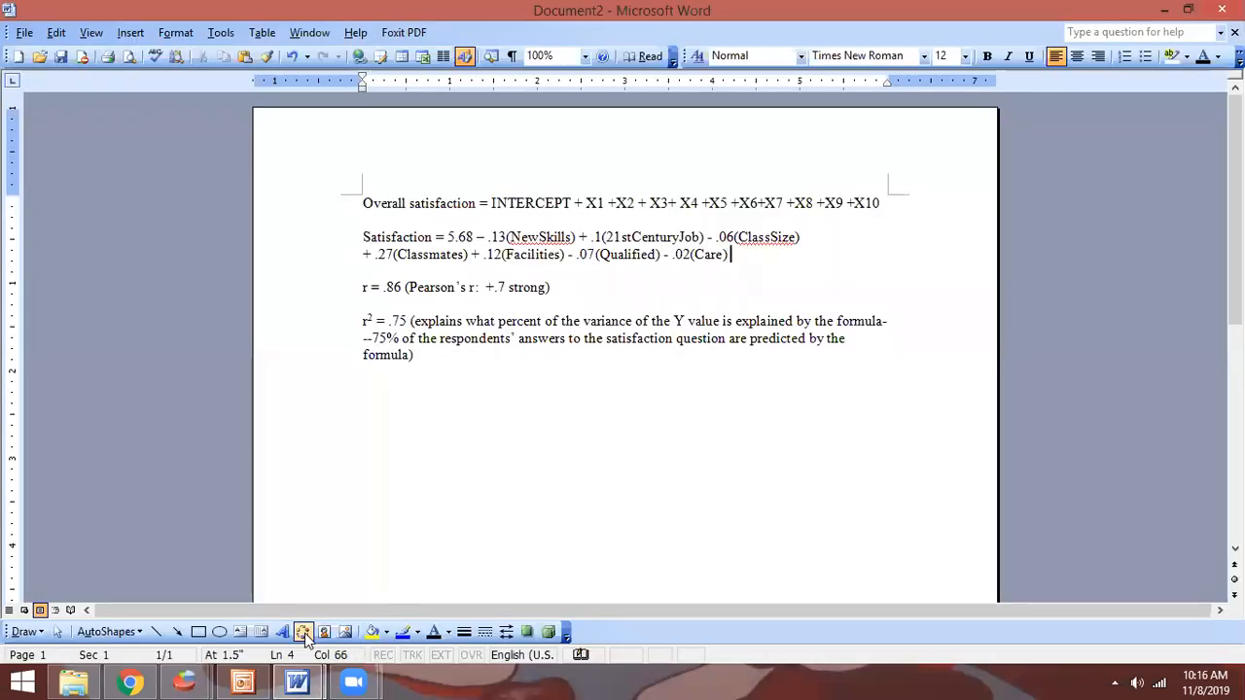
{"action": "type", "text": " .11"}
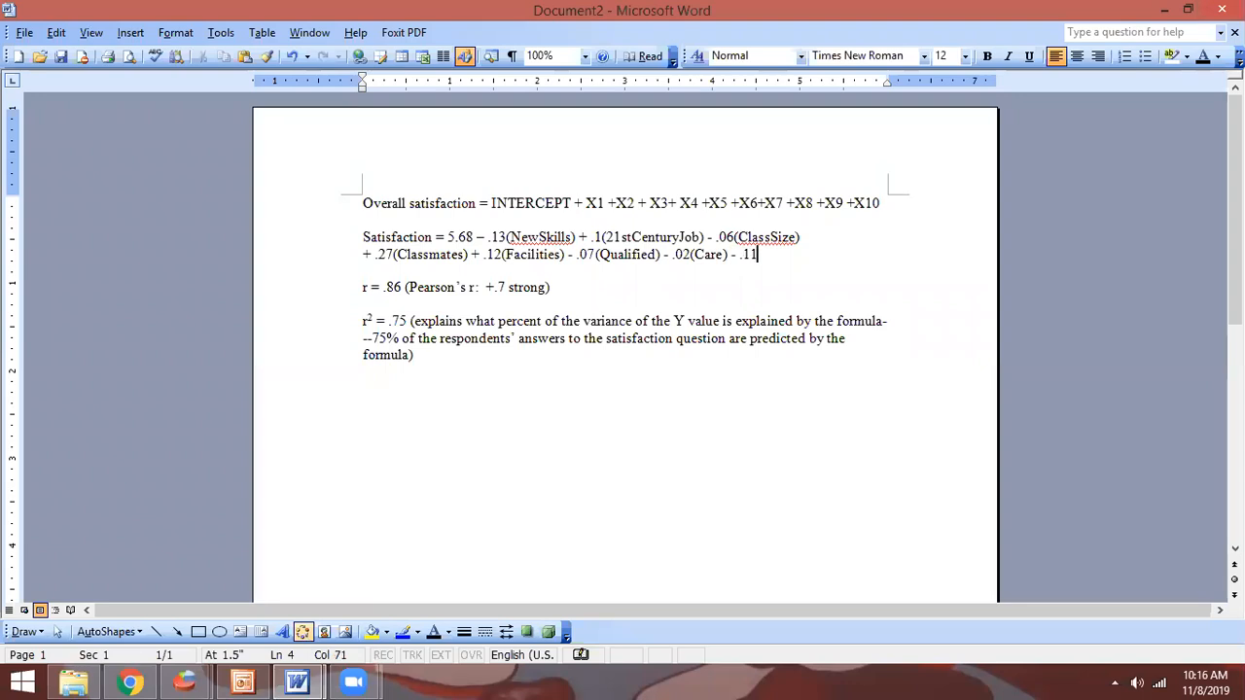
{"action": "type", "text": "(WouldEnroll)"}
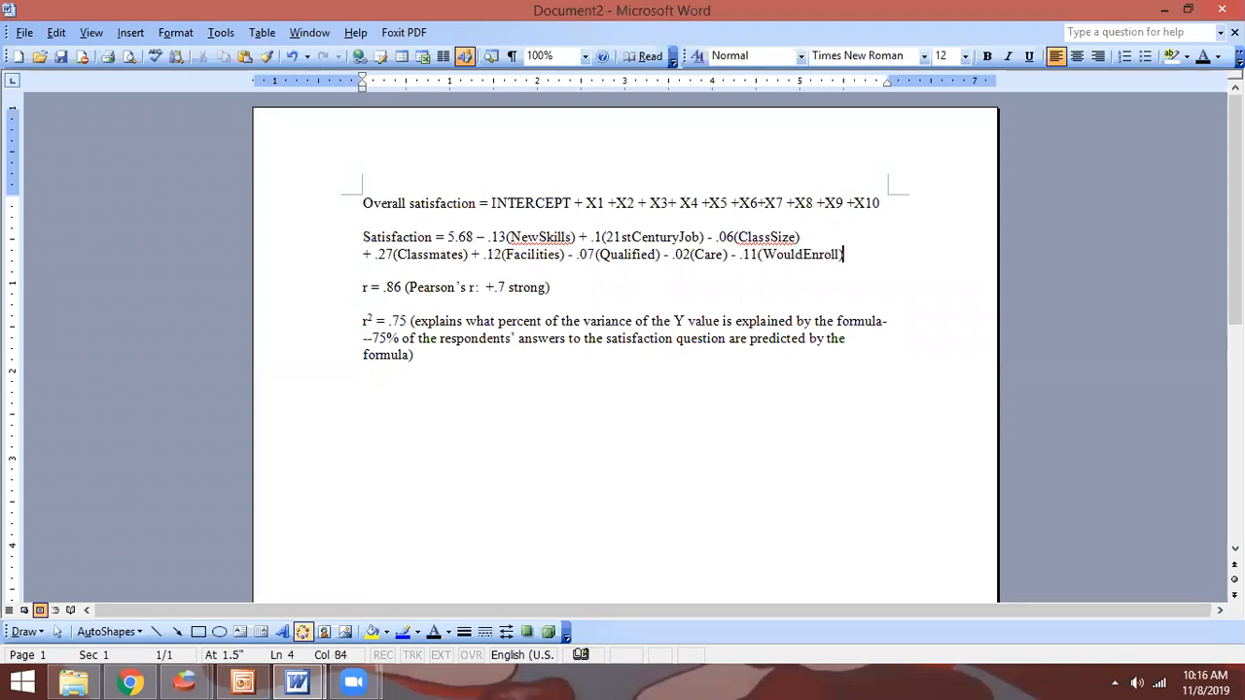
Look up the Variety coefficient in the PSPPIRE output and add "- .17(Variety)" to the Satisfaction formula in Word
{"action": "key", "text": "alt+Tab"}
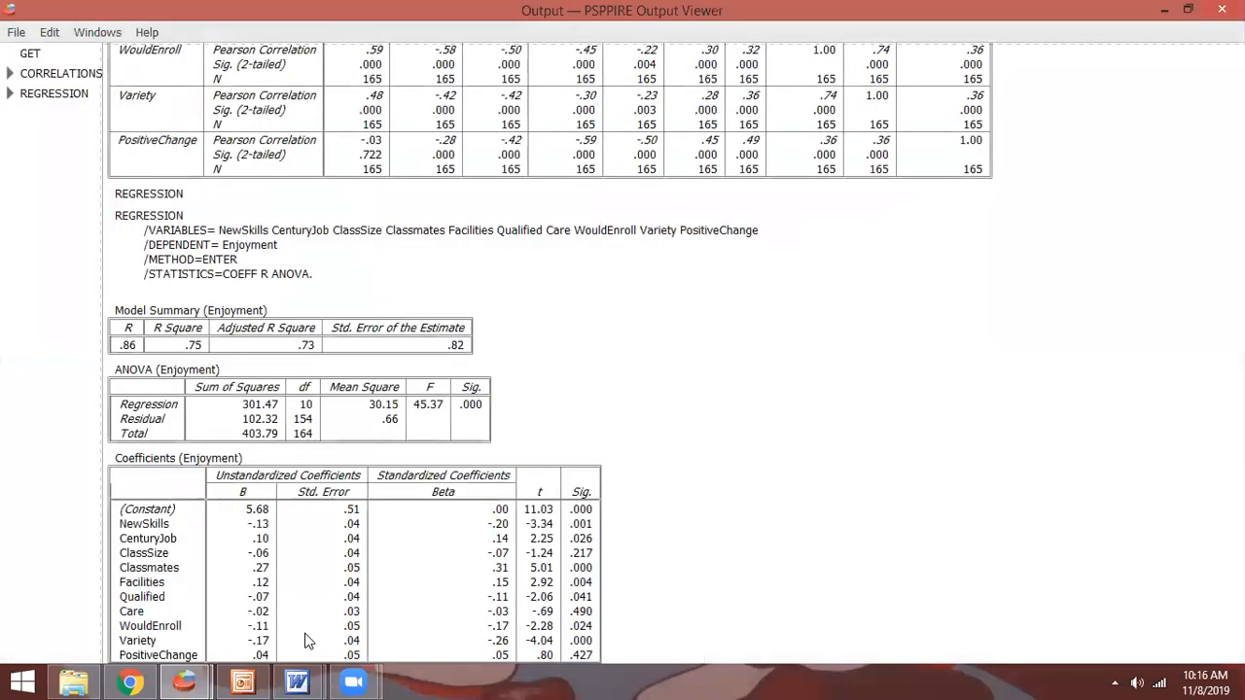
{"action": "key", "text": "alt+Tab"}
{"action": "type", "text": "-"}
{"action": "type", "text": " a"}
{"action": "key", "text": "BackSpace"}
{"action": "type", "text": "."}
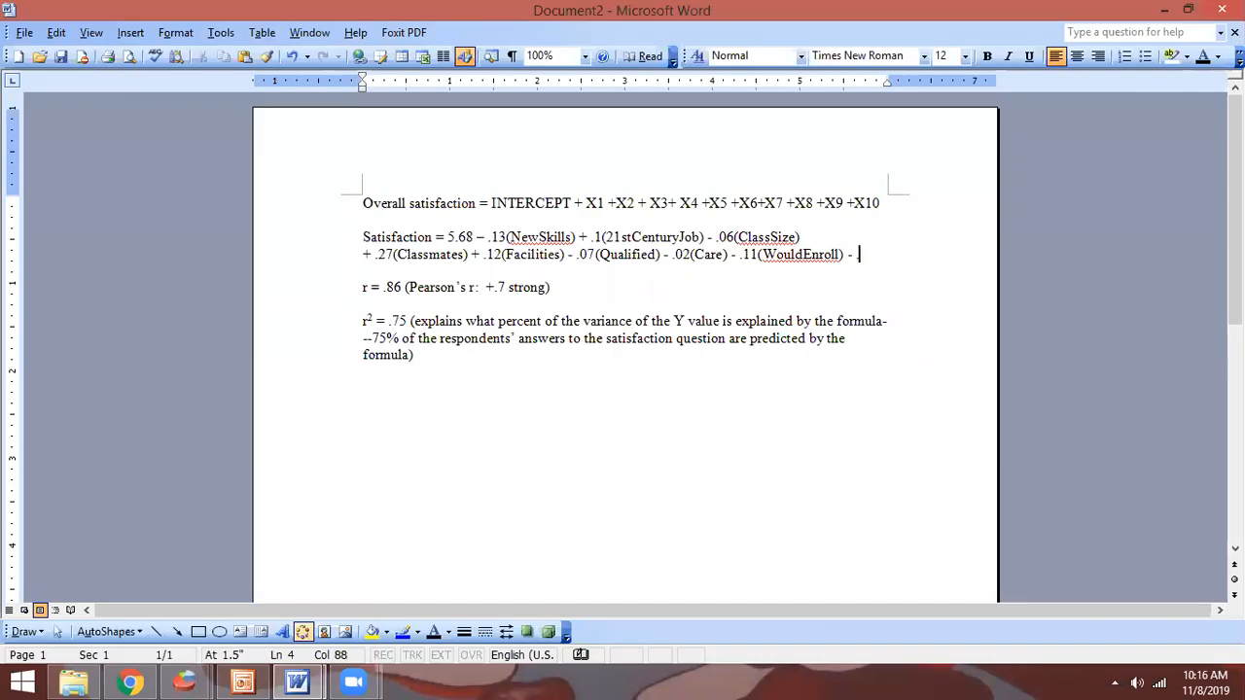
{"action": "type", "text": "17"}
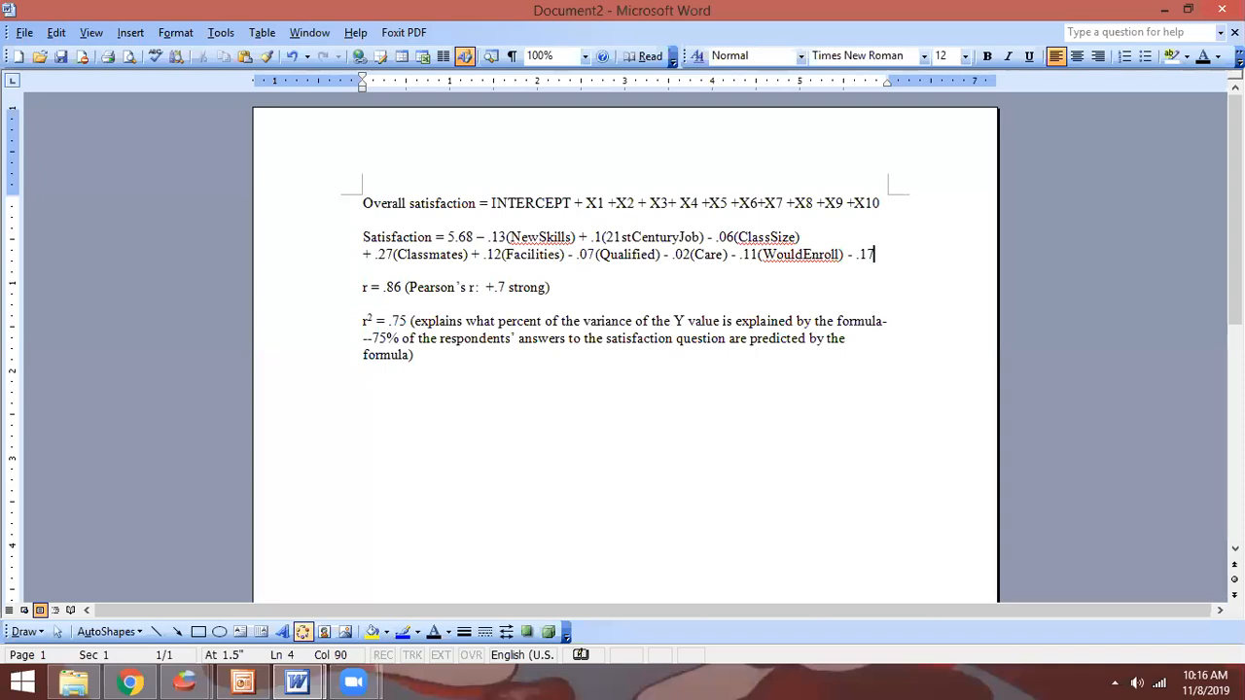
{"action": "type", "text": "0"}
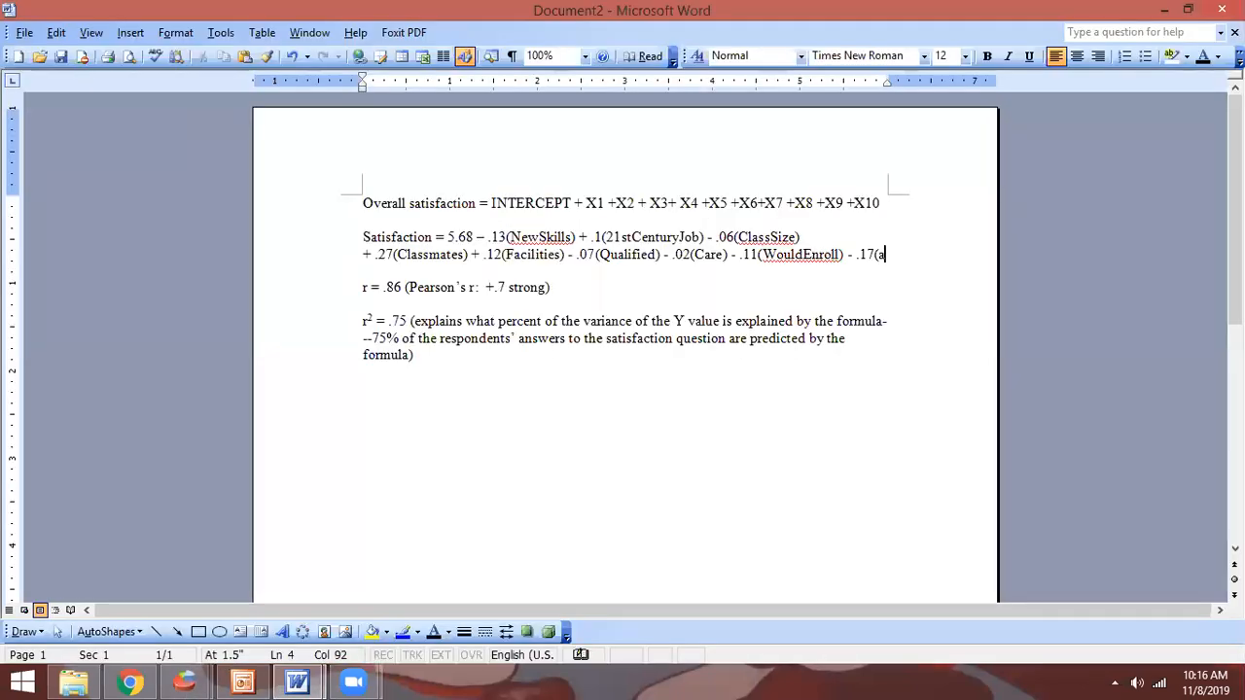
{"action": "type", "text": "Variety)"}
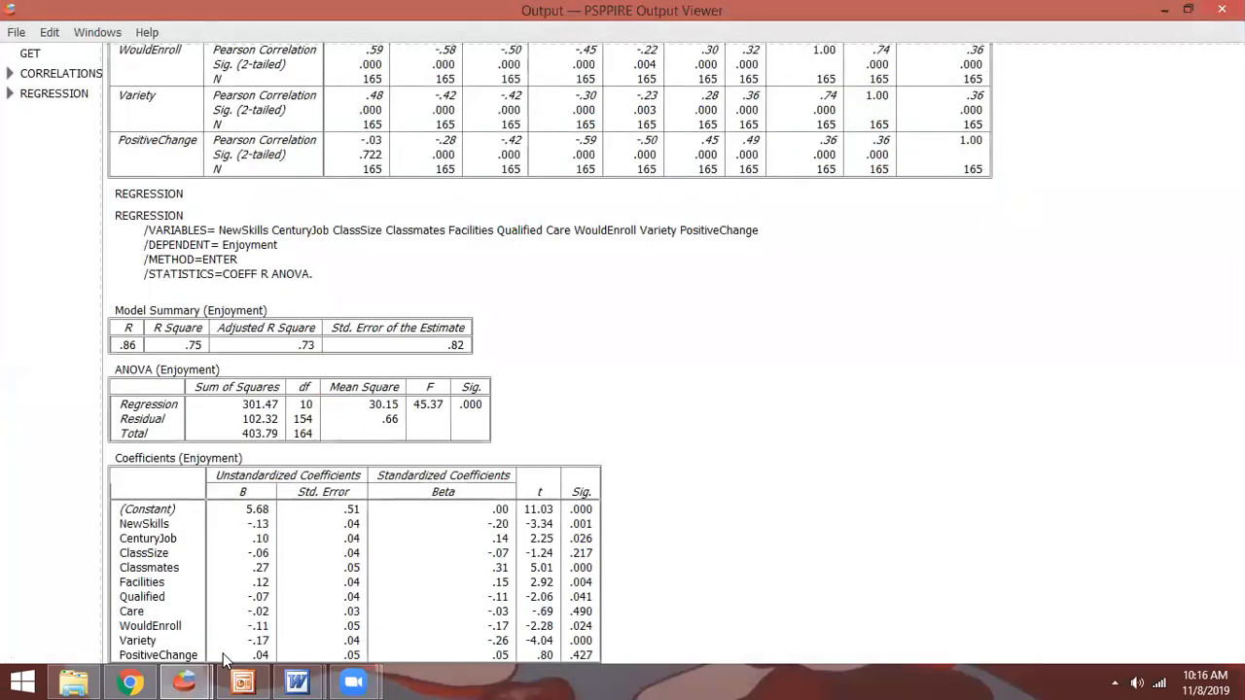
Complete the Satisfaction formula in Word with the final term "+.04(PositiveChange)"
{"action": "key", "text": "alt+Tab"}
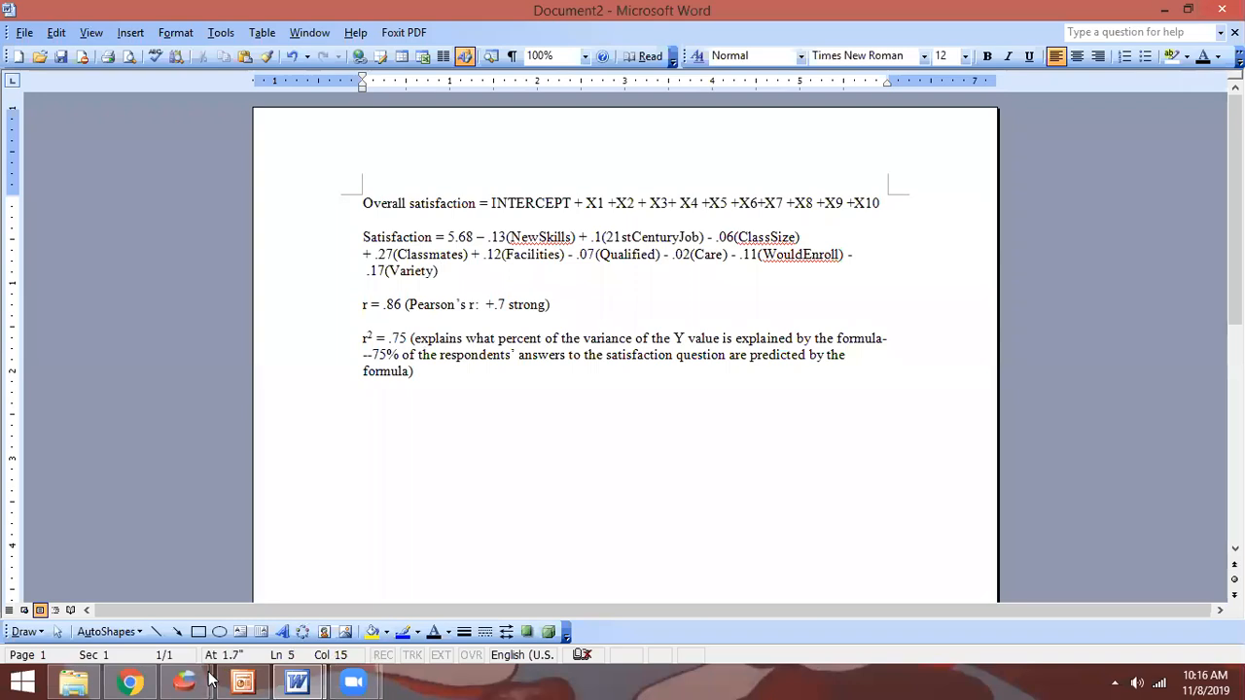
{"action": "mouse_move", "coordinate": [239, 680]}
{"action": "type", "text": "+.04 ("}
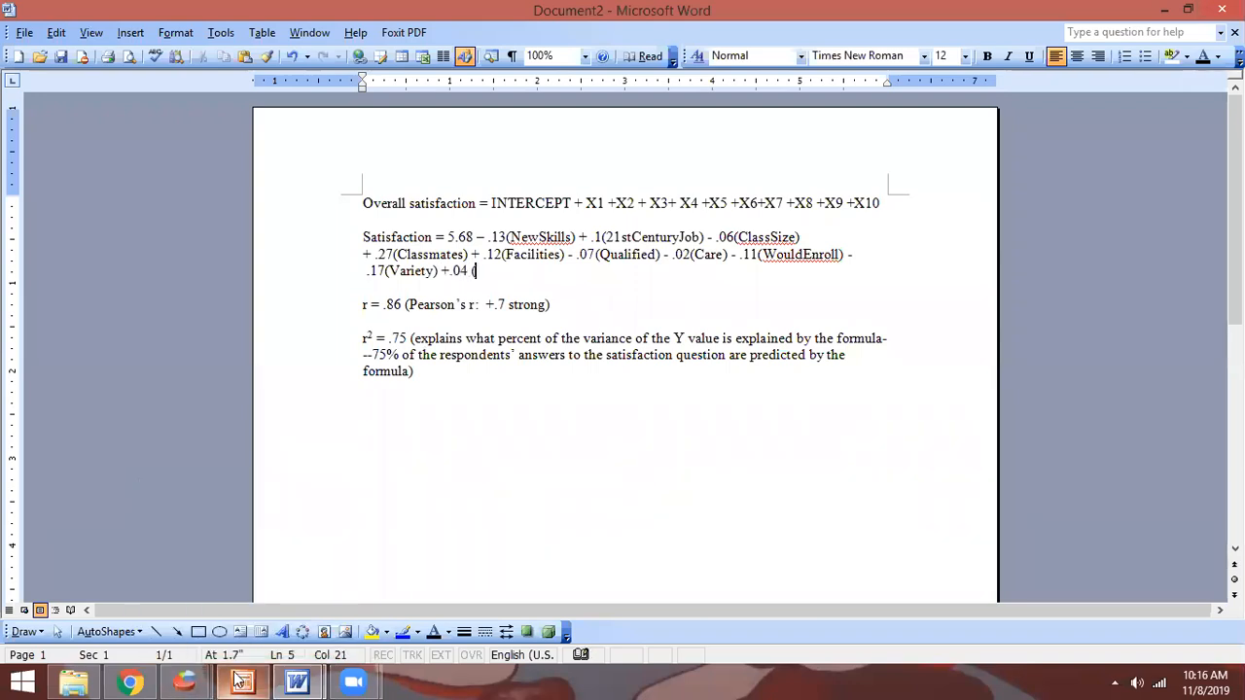
{"action": "key", "text": "BackSpace"}
{"action": "type", "text": "(Positive C"}
{"action": "key", "text": "BackSpace"}
{"action": "key", "text": "BackSpace"}
{"action": "type", "text": "Change)"}
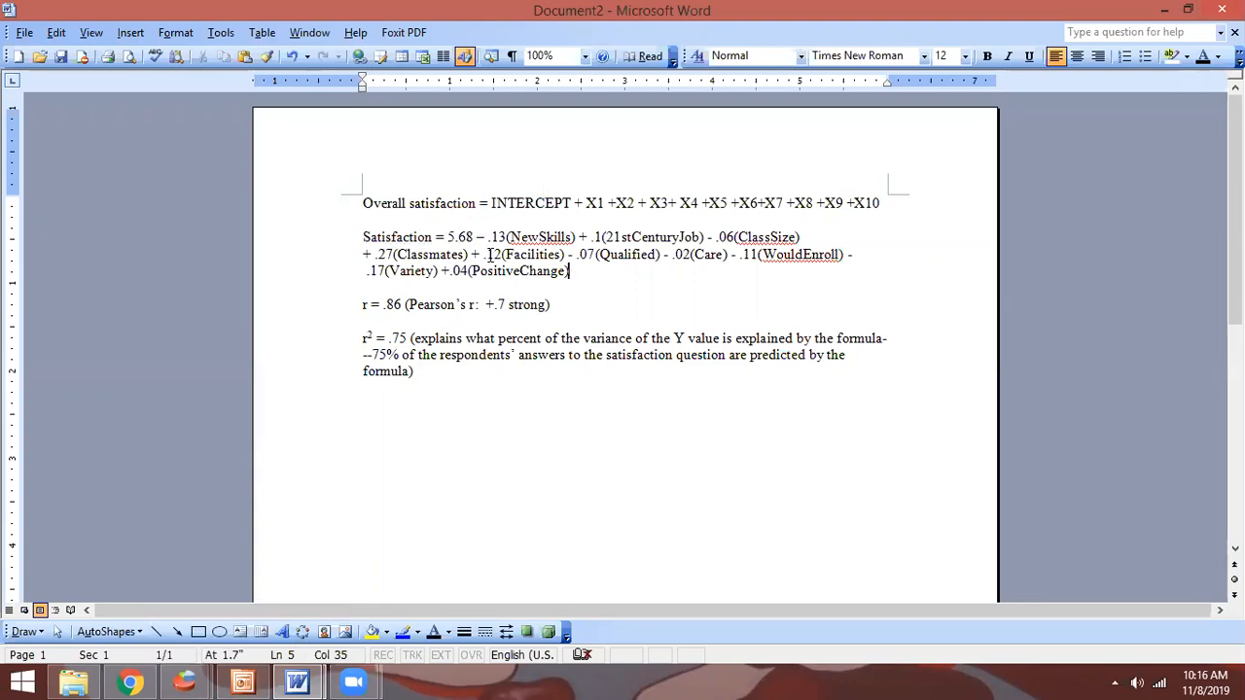
Compare the intercept and terms of the Satisfaction formula in Word with the B column of the Coefficients table in PSPPIRE
{"action": "key", "text": "alt+Tab"}
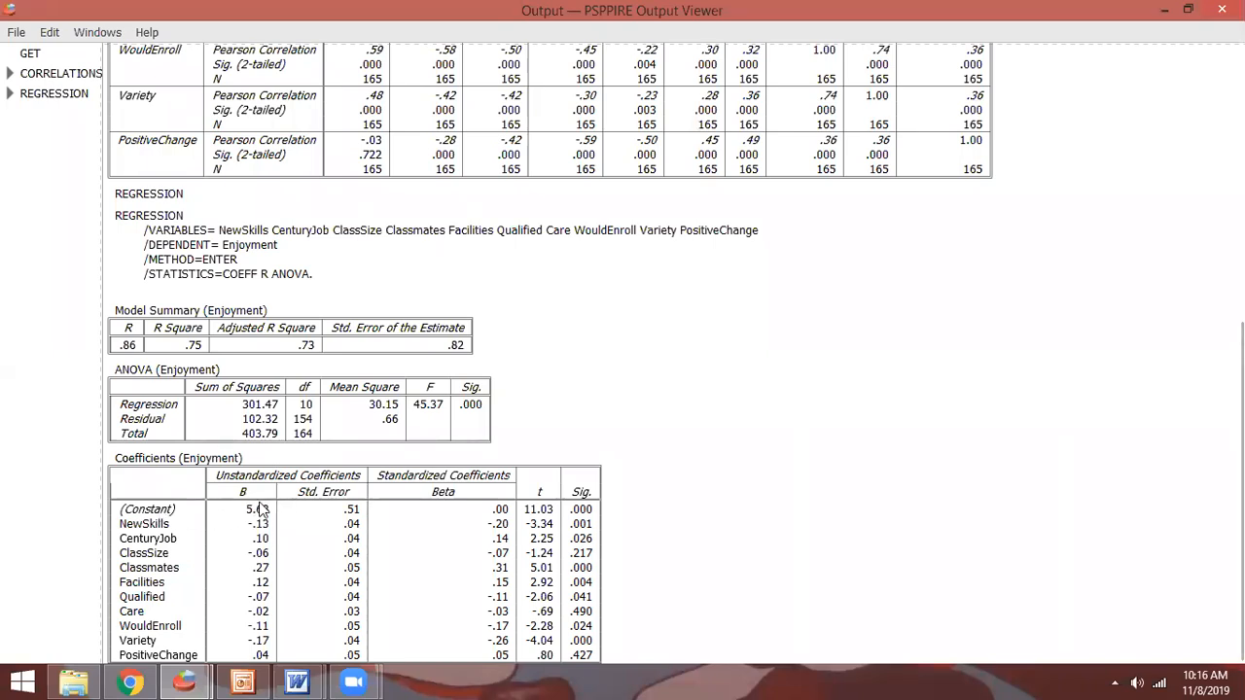
{"action": "key", "text": "alt+Tab"}
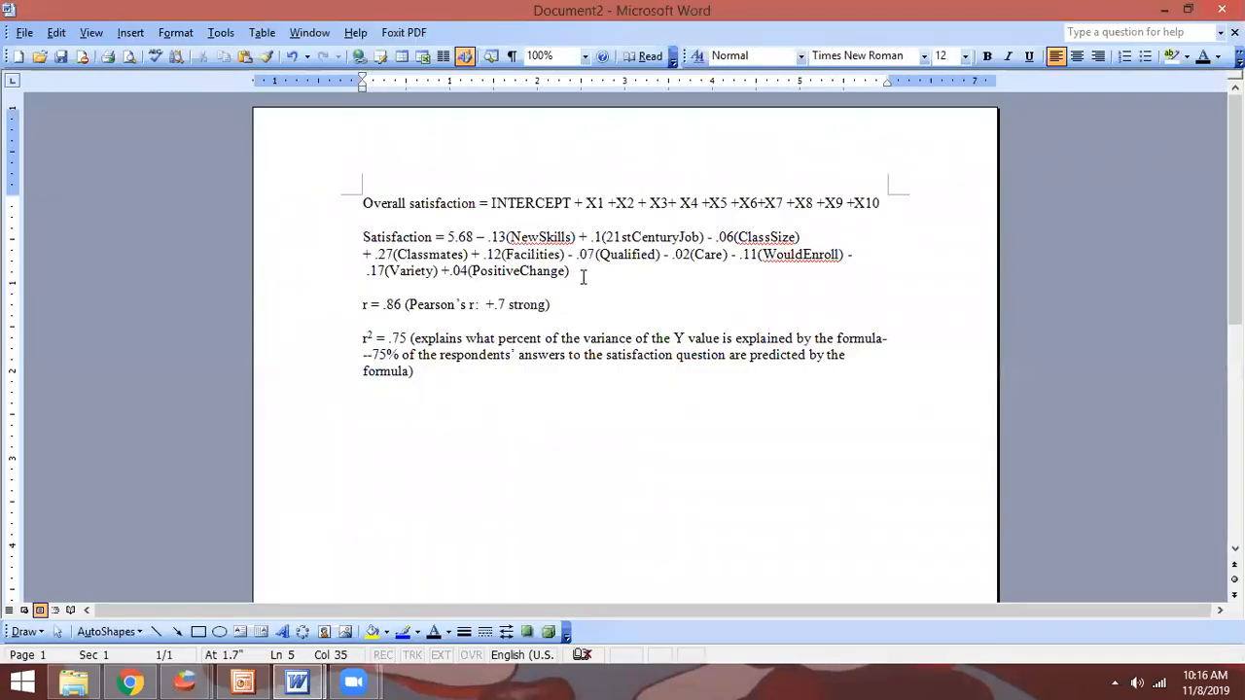
{"action": "key", "text": "alt+Tab"}
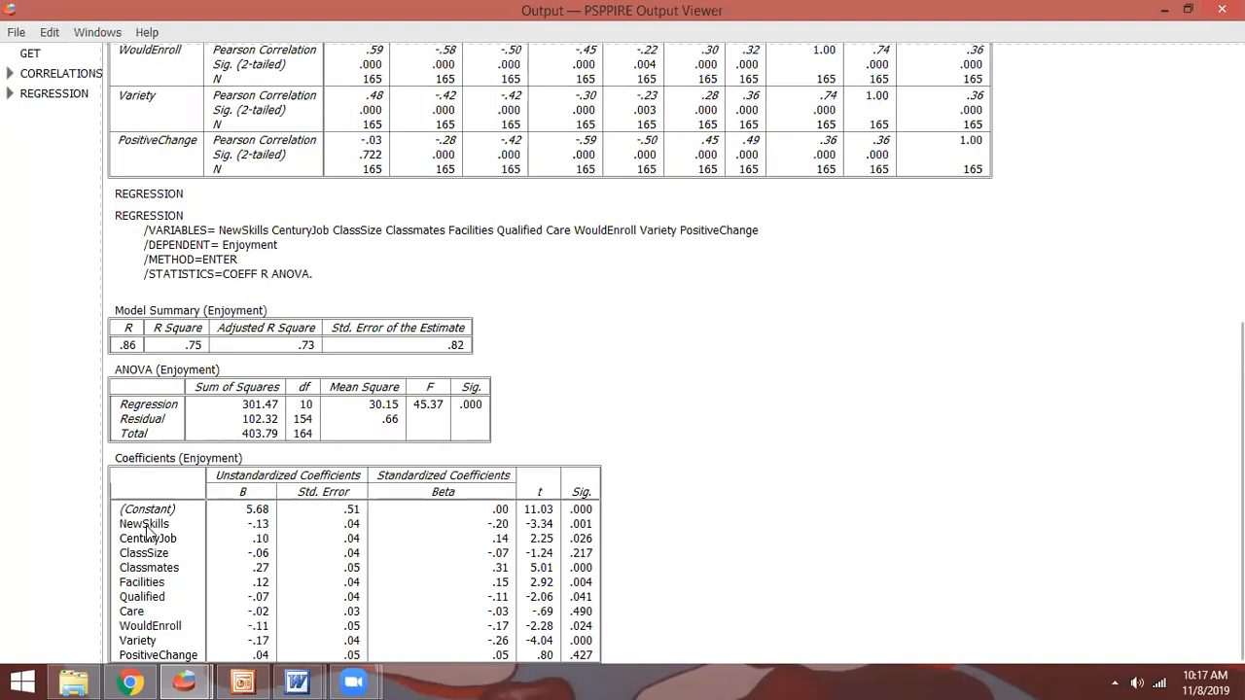
{"action": "key", "text": "alt+Tab"}
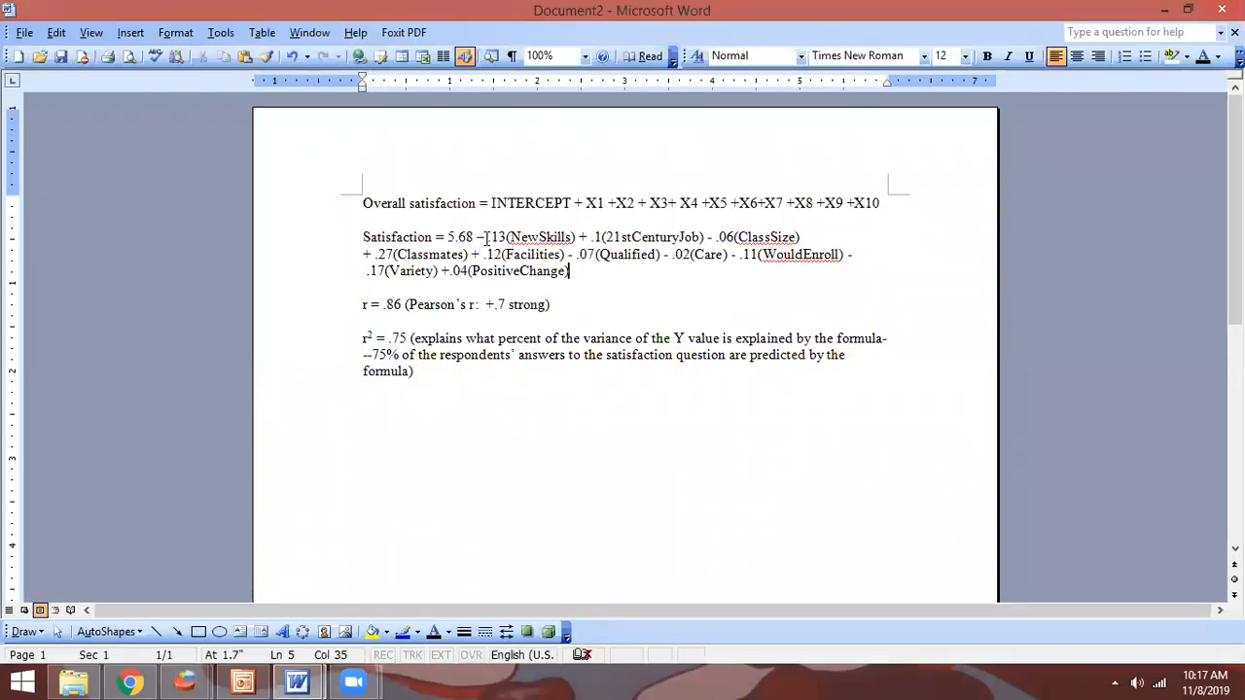
{"action": "key", "text": "alt+Tab"}
{"action": "key", "text": "alt+Tab"}
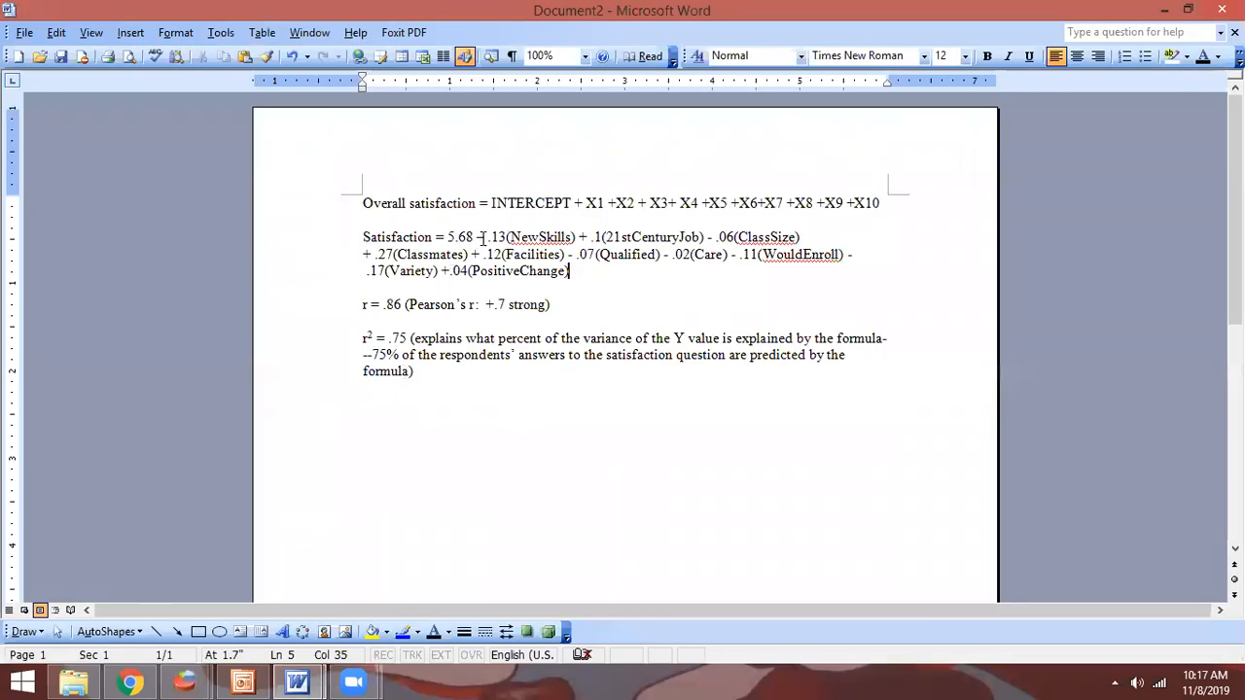
{"action": "key", "text": "alt+Tab"}
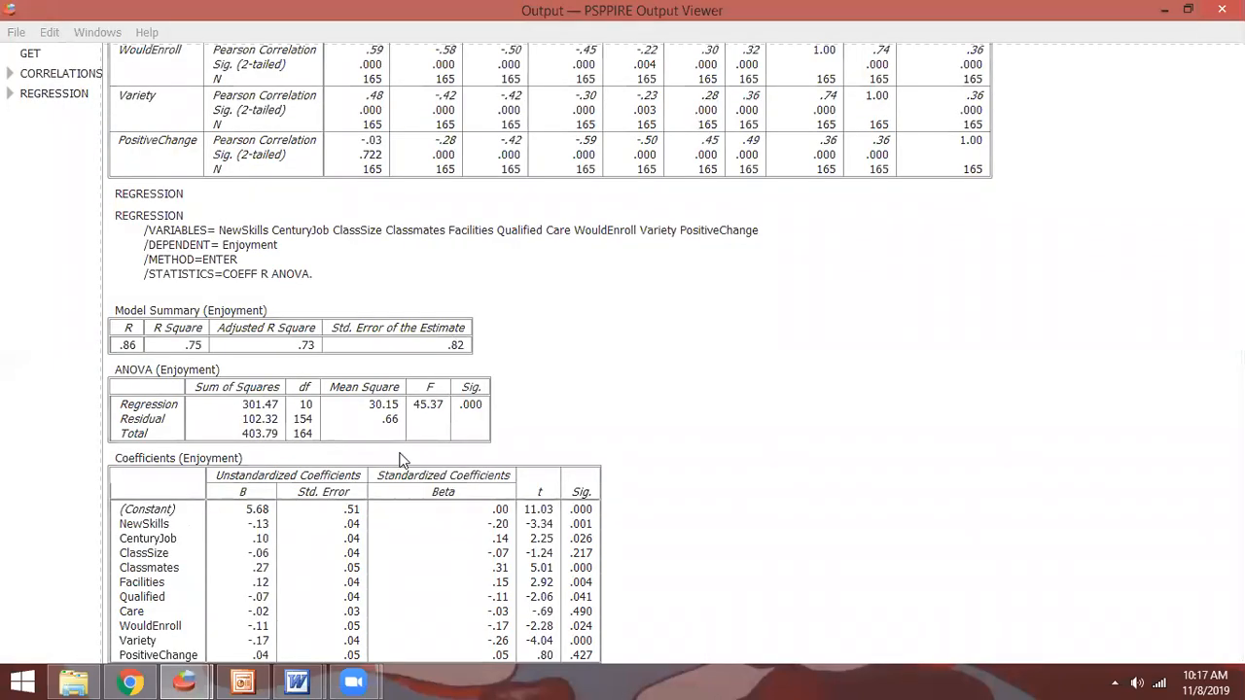
{"action": "key", "text": "alt+Tab"}
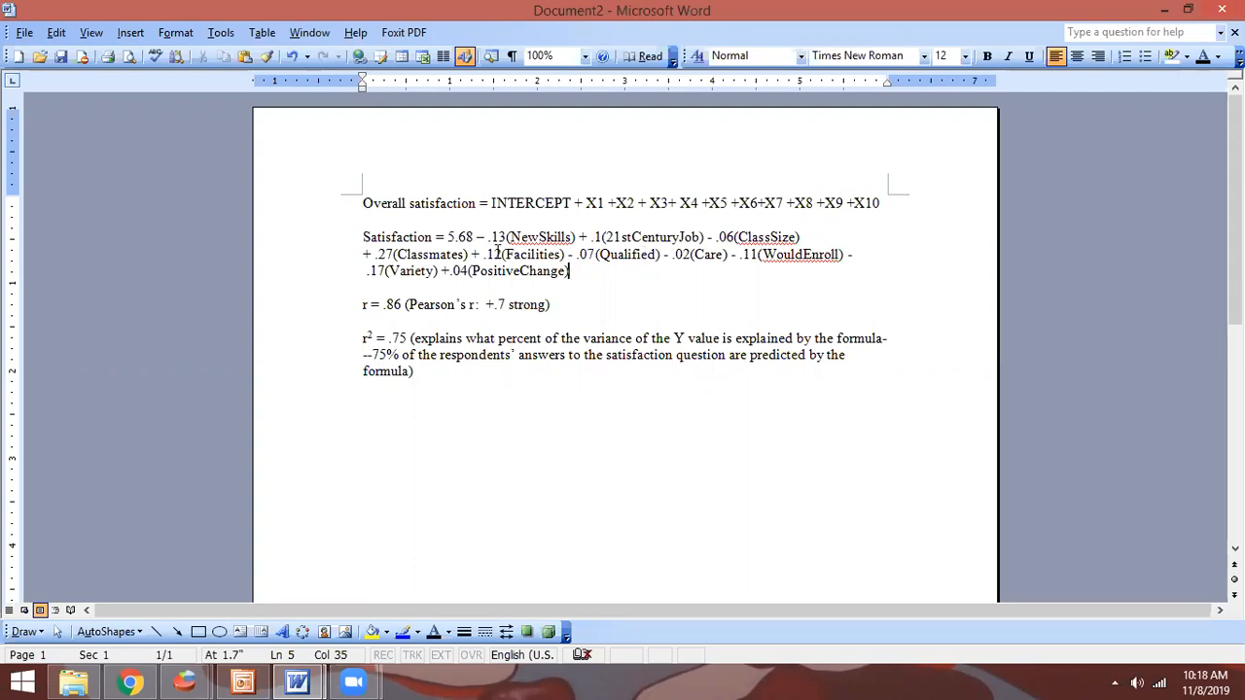
{"action": "key", "text": "alt+Tab"}
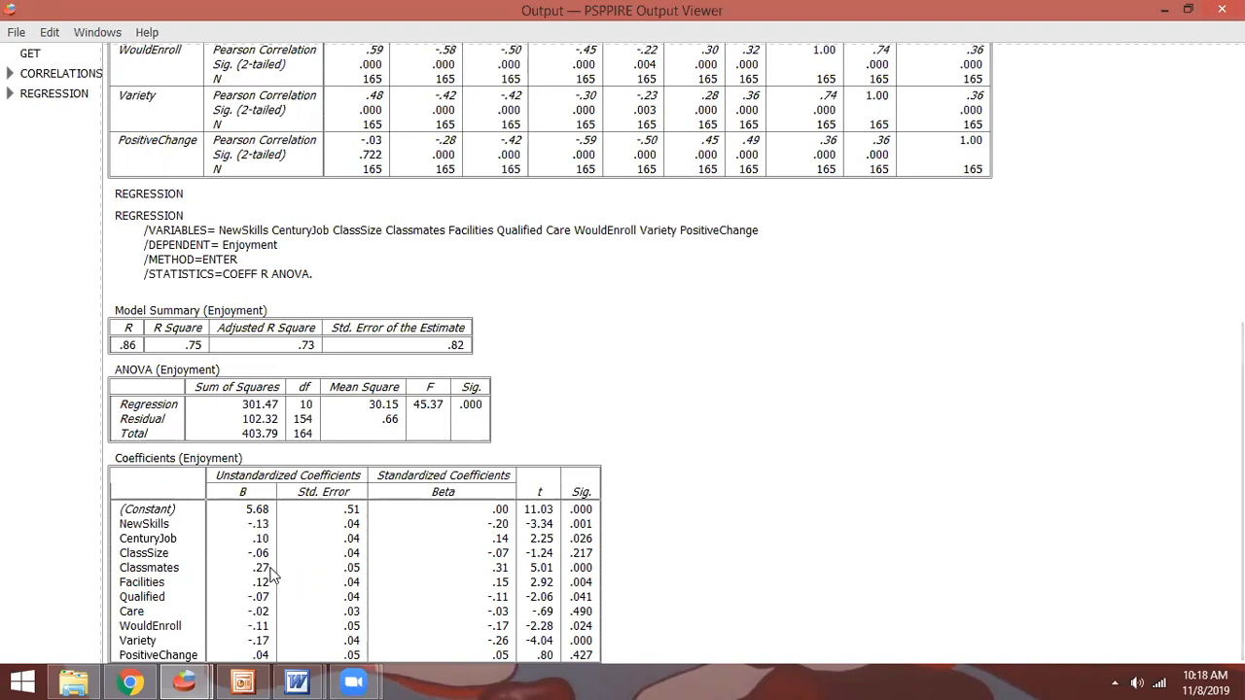
{"action": "scroll", "coordinate": [272, 576], "scroll_direction": "up", "scroll_amount": 2}
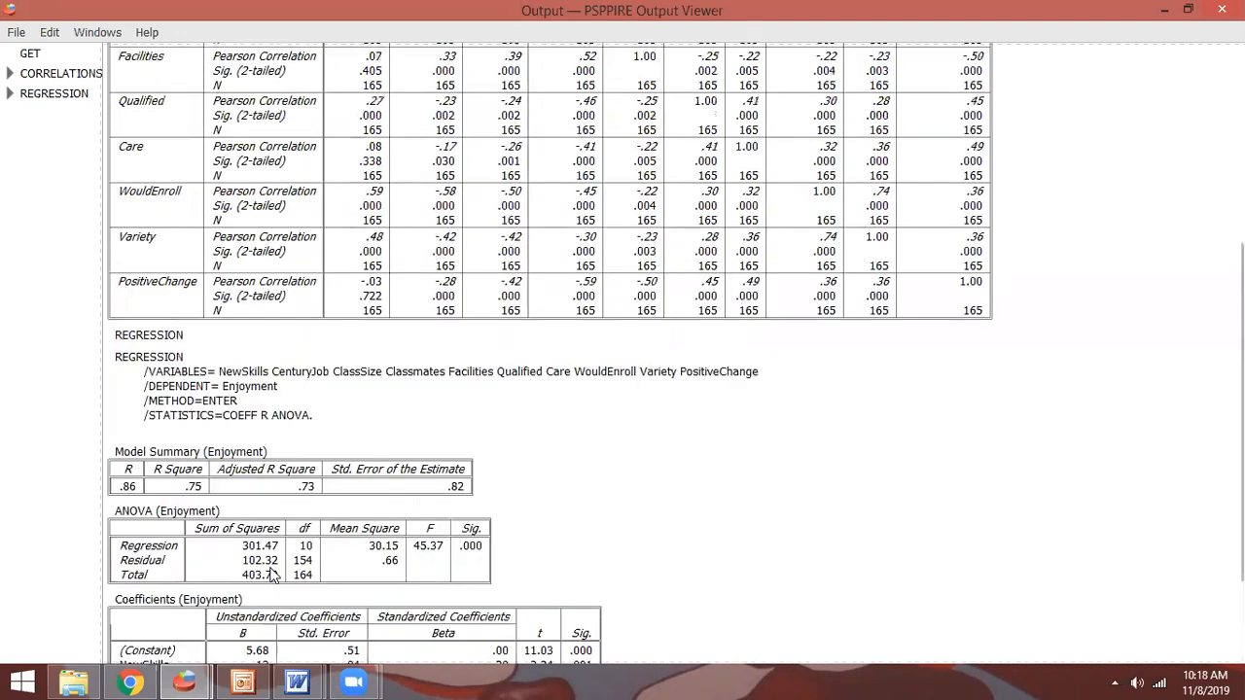
{"action": "scroll", "coordinate": [271, 576], "scroll_direction": "down", "scroll_amount": 2}
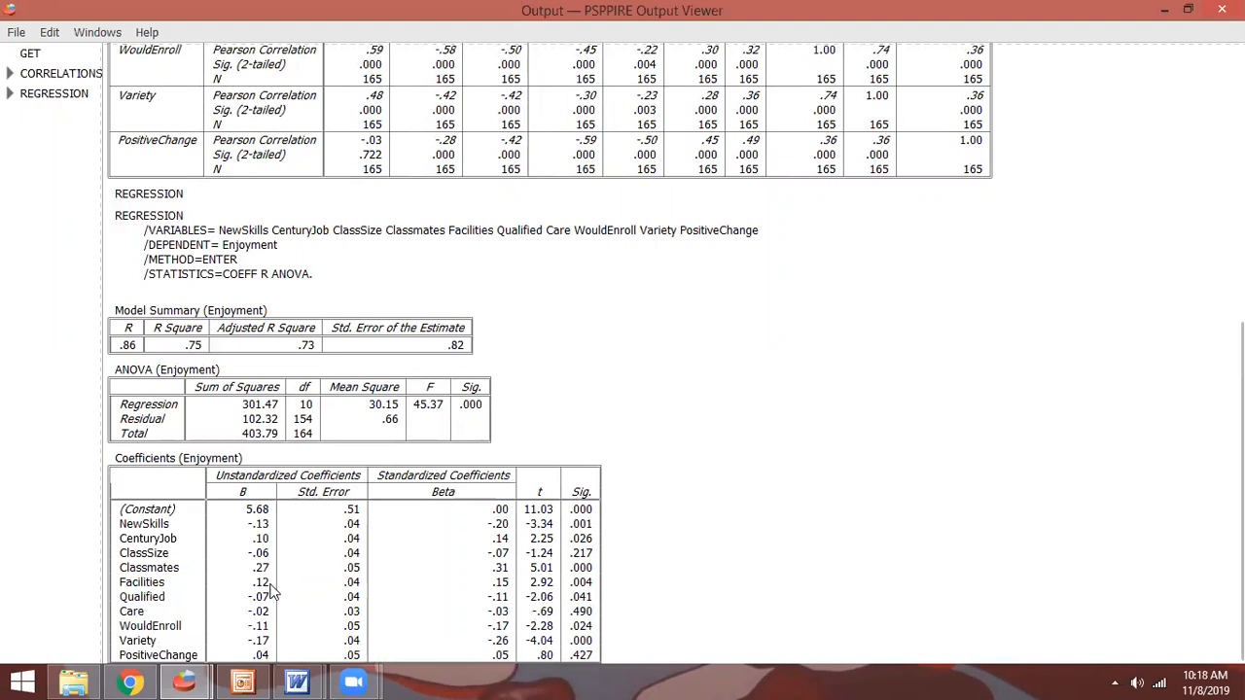
{"action": "scroll", "coordinate": [271, 590], "scroll_direction": "up", "scroll_amount": 1}
{"action": "scroll", "coordinate": [272, 590], "scroll_direction": "down", "scroll_amount": 1}
Switch to the PowerPoint lecture and go to slide 18, "Writing up Regression Results"
{"action": "key", "text": "alt+Tab"}
{"action": "key", "text": "alt+Tab"}
{"action": "key", "text": "alt+Tab"}
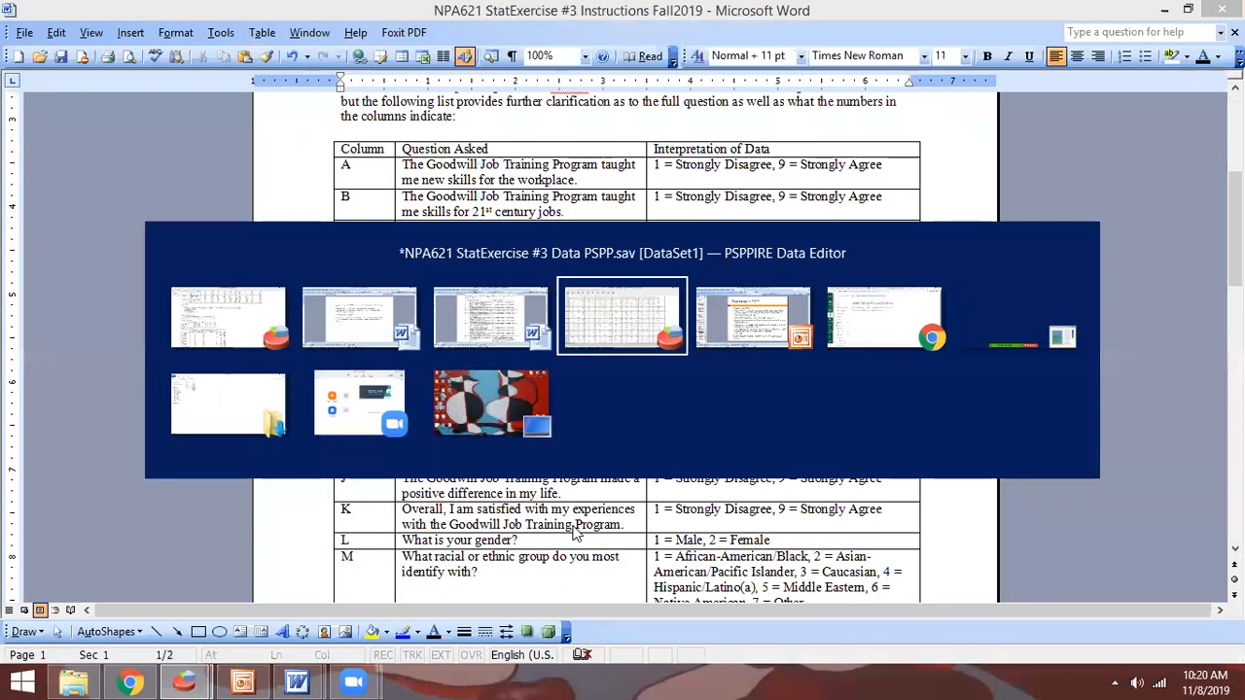
{"action": "key", "text": "alt+Tab"}
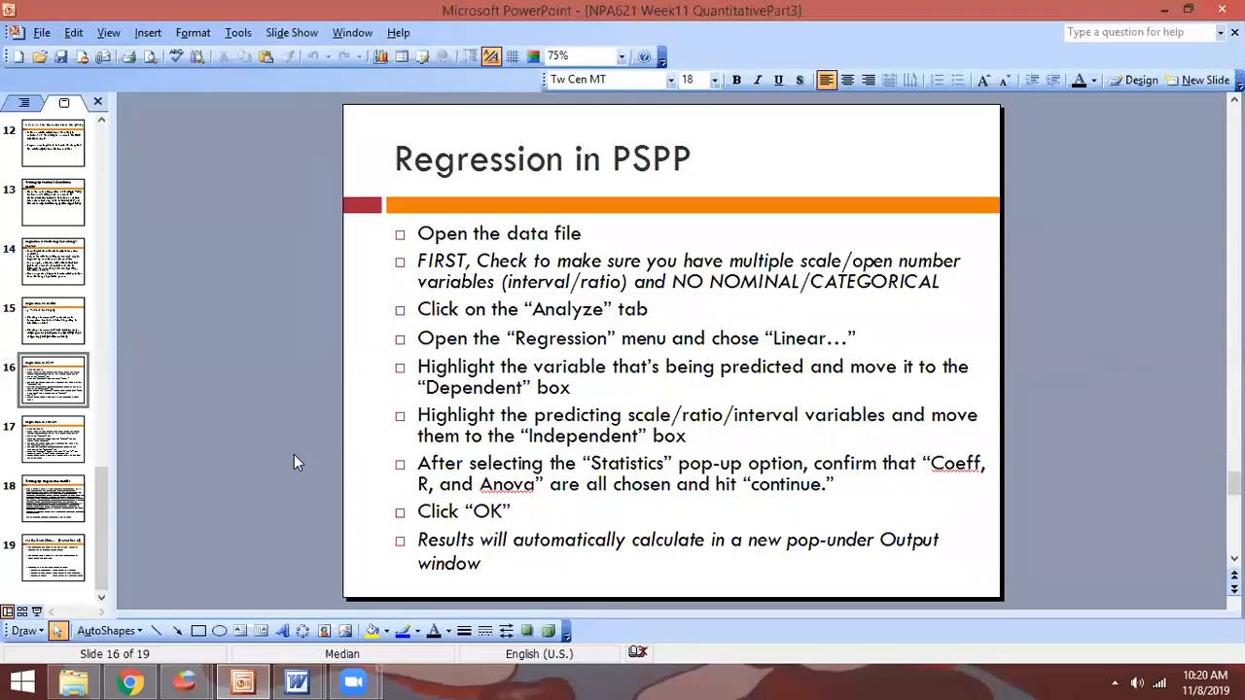
{"action": "scroll", "coordinate": [294, 449], "scroll_direction": "down", "scroll_amount": 3}
{"action": "scroll", "coordinate": [294, 448], "scroll_direction": "up", "scroll_amount": 1}
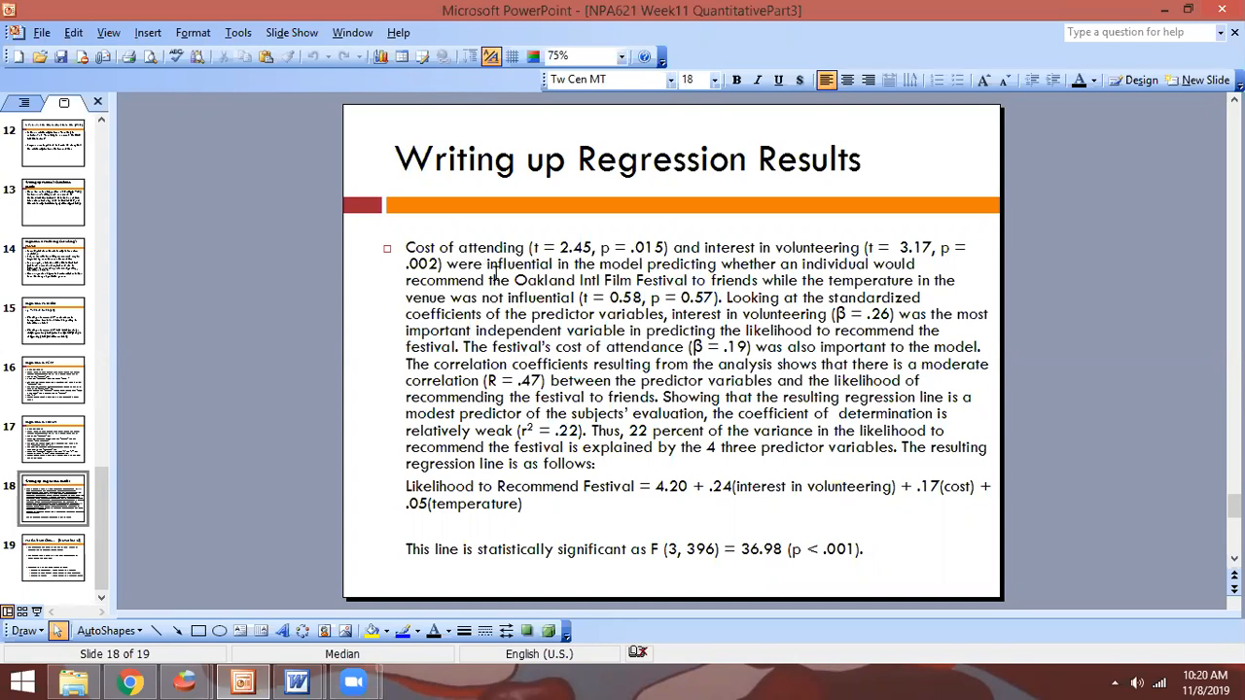
Examine how the sample write-up reports influential predictors with t and p values, and return to the Coefficients table in the PSPPIRE output
{"action": "left_click_drag", "start_coordinate": [407, 249], "coordinate": [774, 264]}
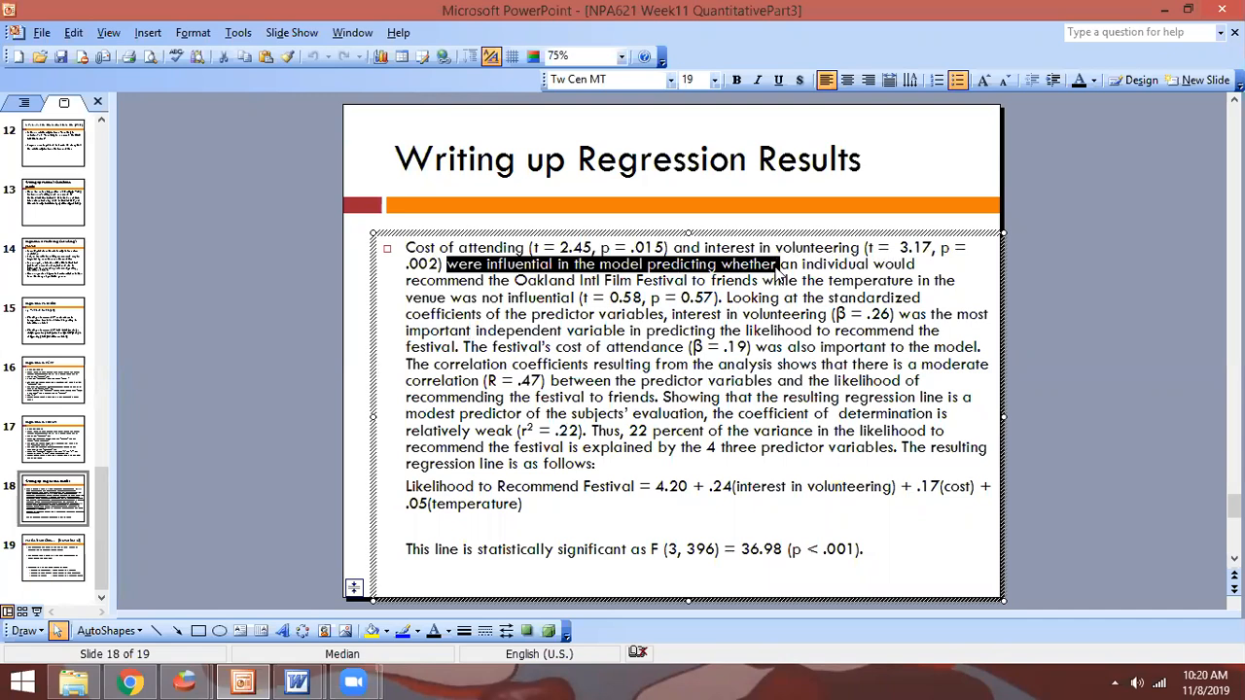
{"action": "left_click", "coordinate": [776, 267]}
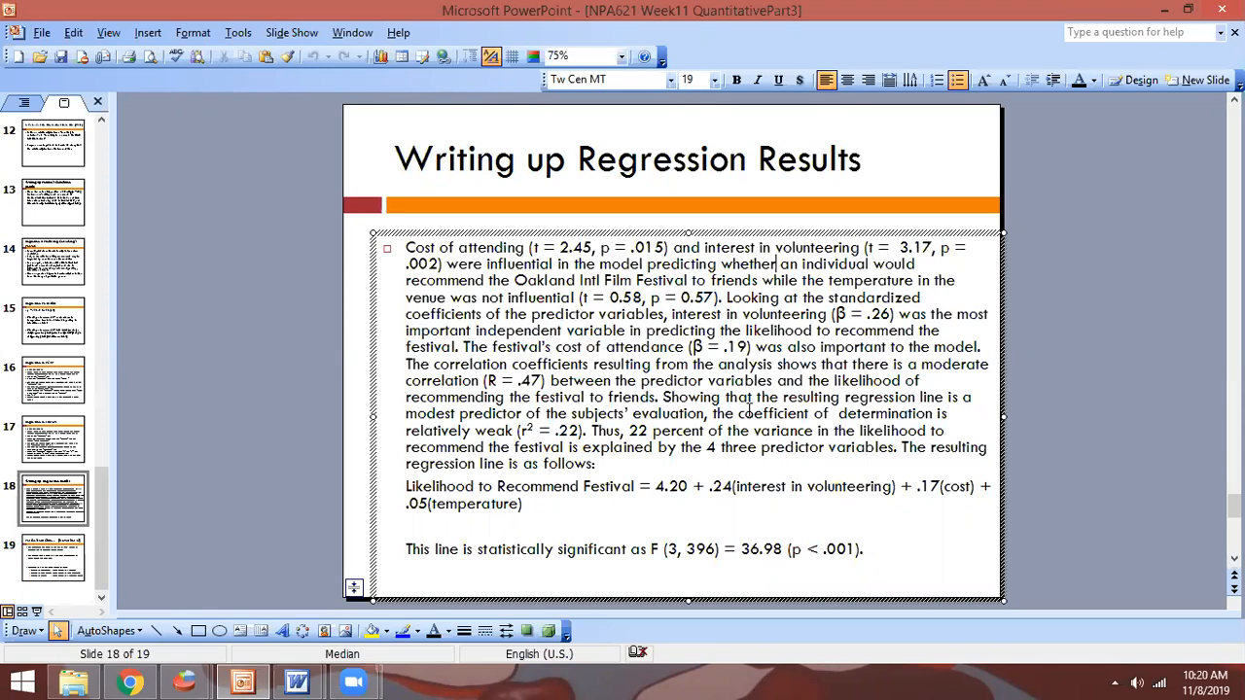
{"action": "key", "text": "alt+Tab"}
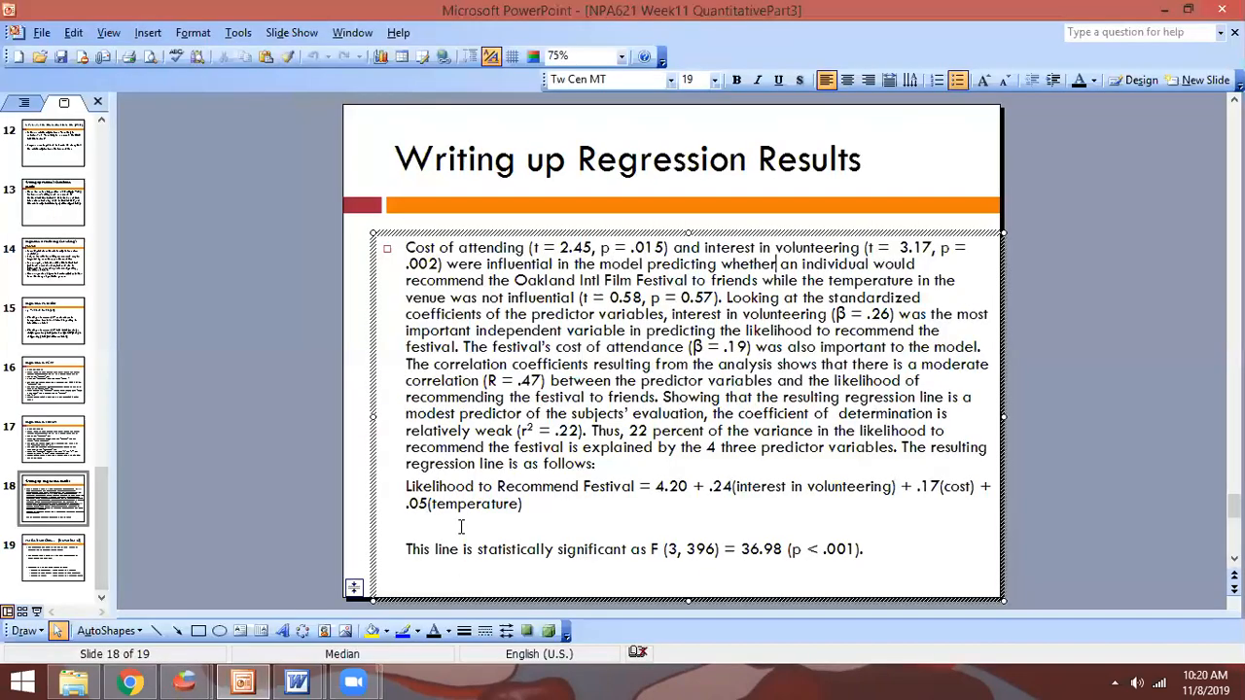
{"action": "key", "text": "alt+Tab"}
{"action": "double_click", "coordinate": [551, 248]}
{"action": "left_click", "coordinate": [534, 251]}
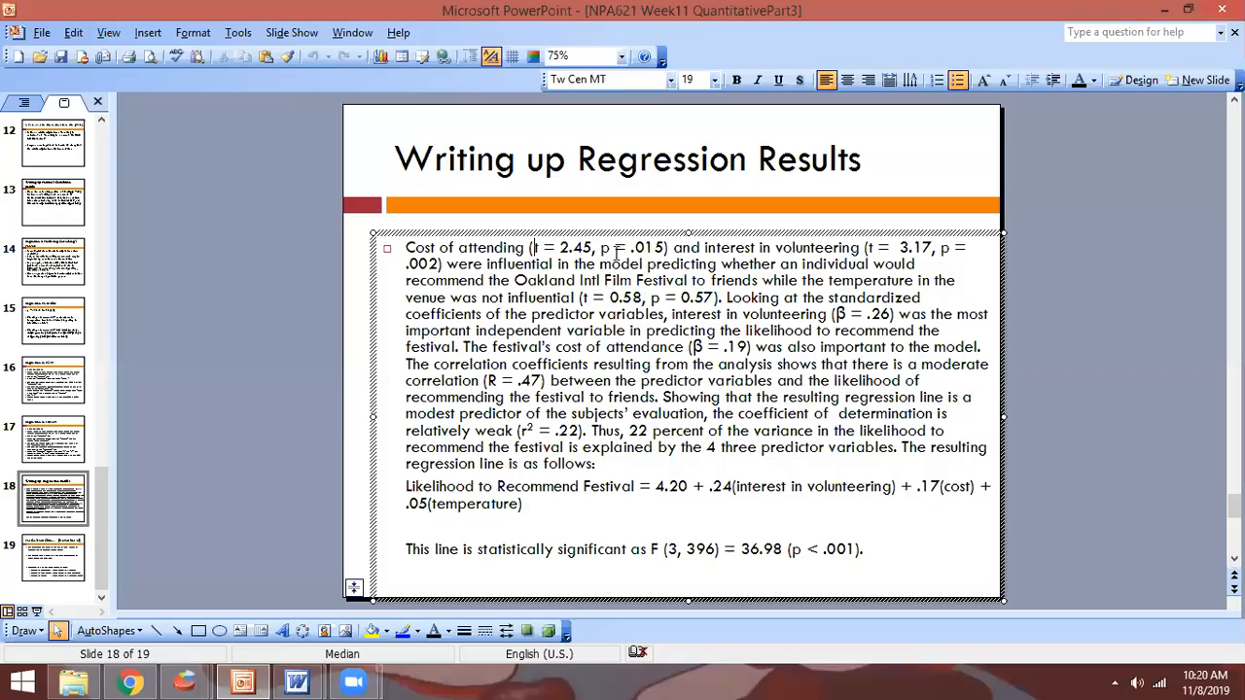
{"action": "key", "text": "alt+Tab"}
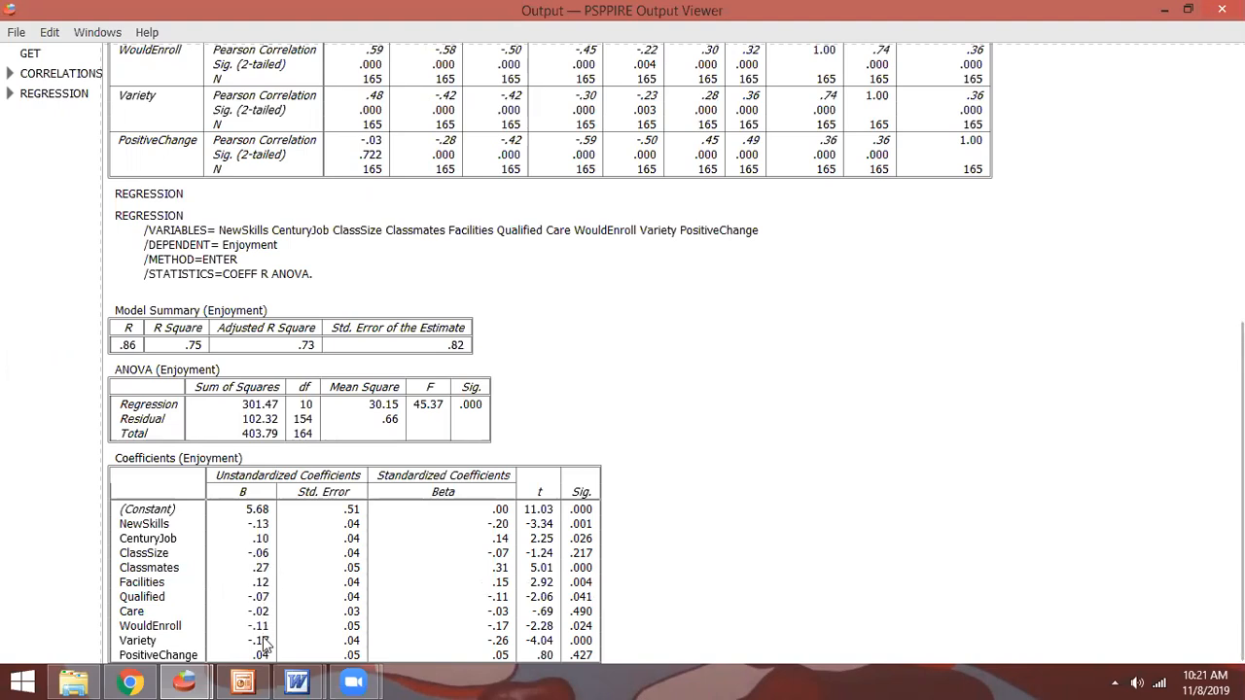
Compare the sample regression line on slide 18 in PowerPoint with the Satisfaction formula in the Word document
{"action": "key", "text": "alt+Tab"}
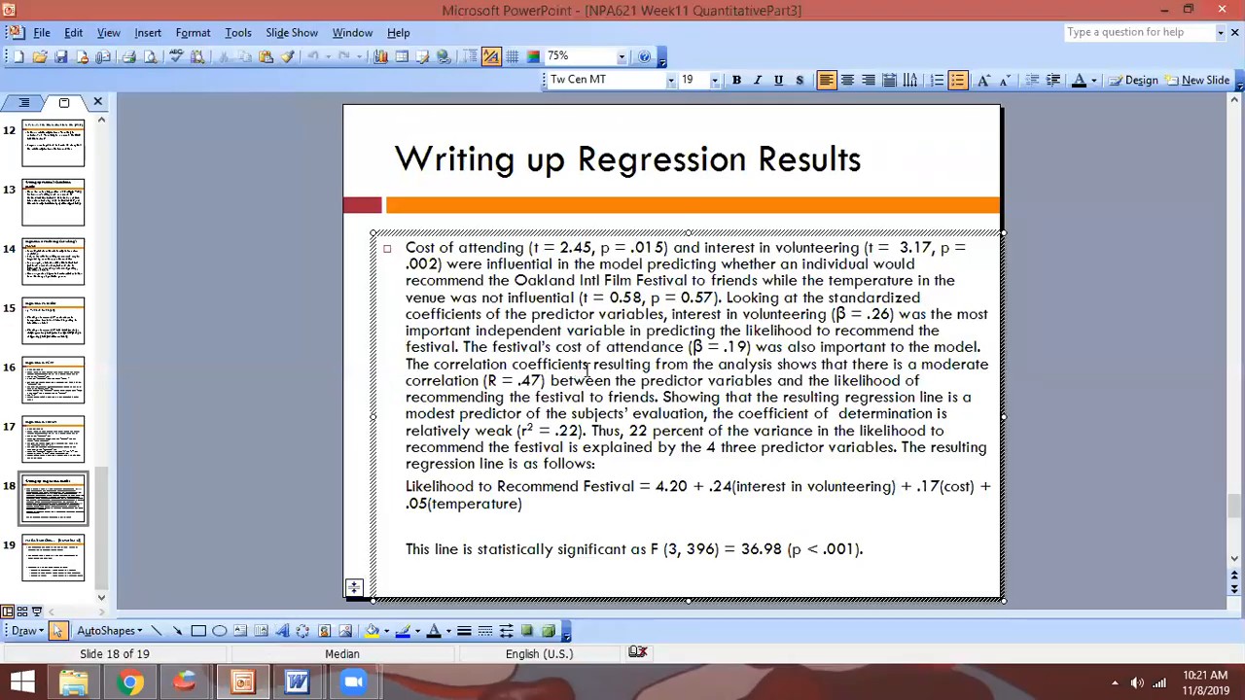
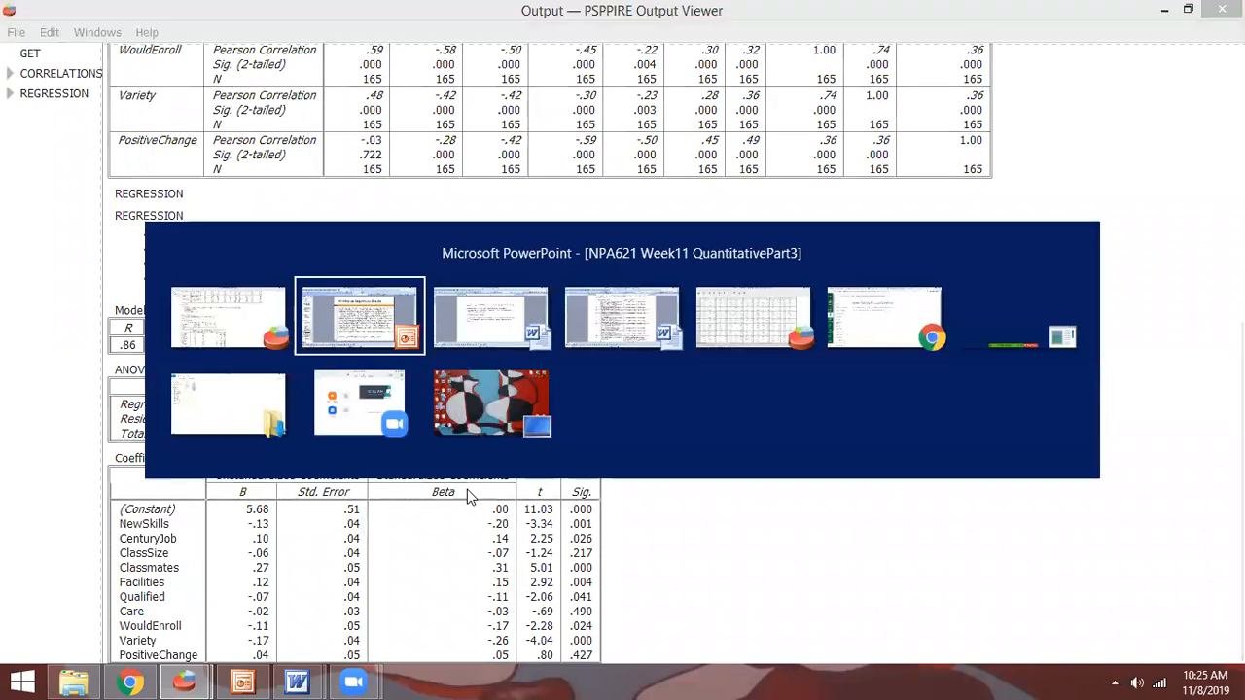
{"action": "key", "text": "alt+Tab"}
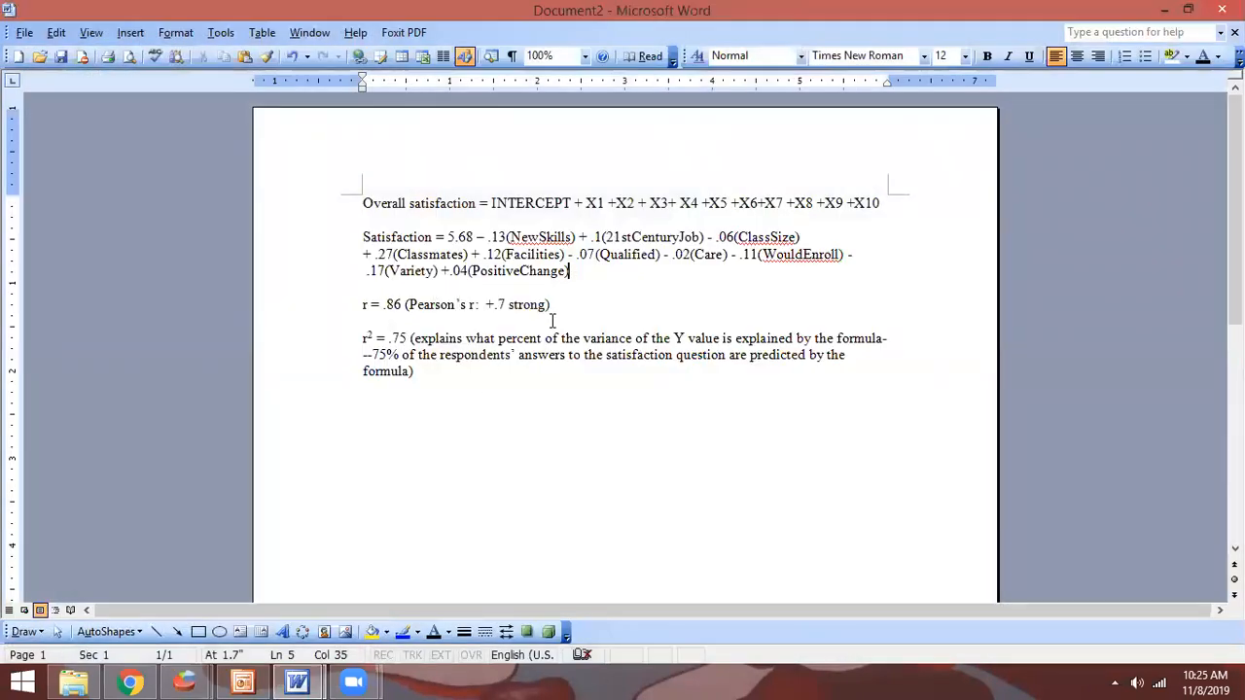
{"action": "left_click_drag", "start_coordinate": [582, 271], "coordinate": [365, 220]}
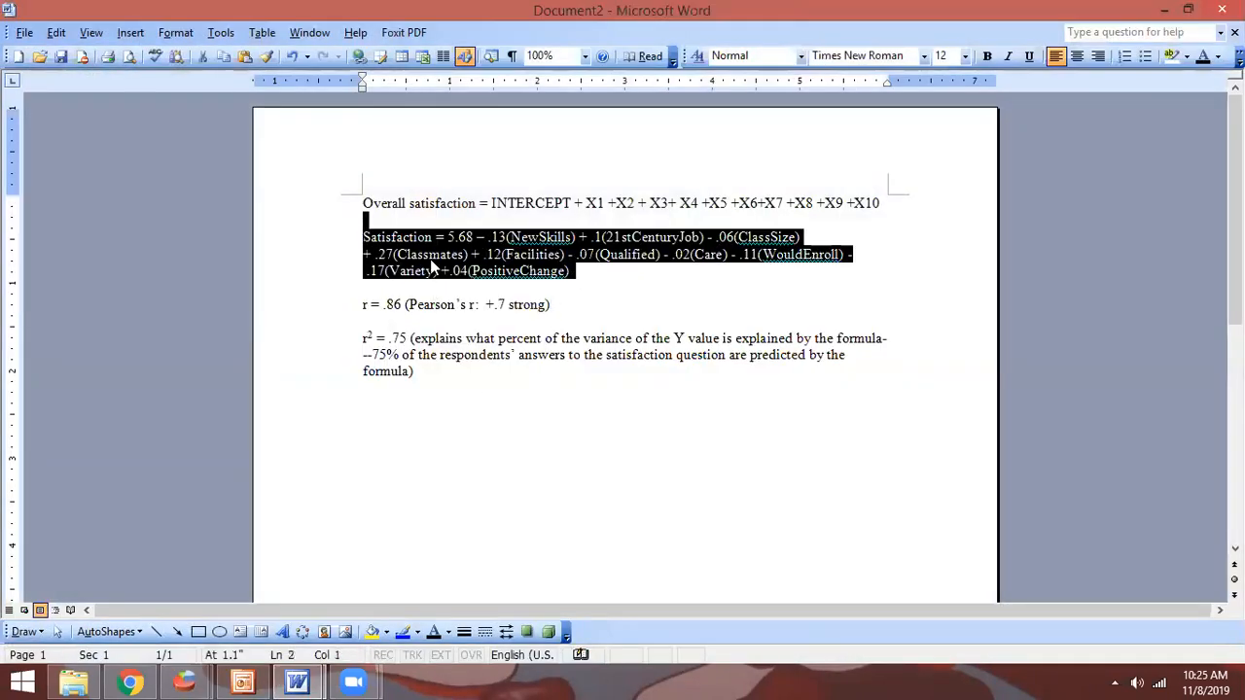
{"action": "left_click", "coordinate": [584, 275]}
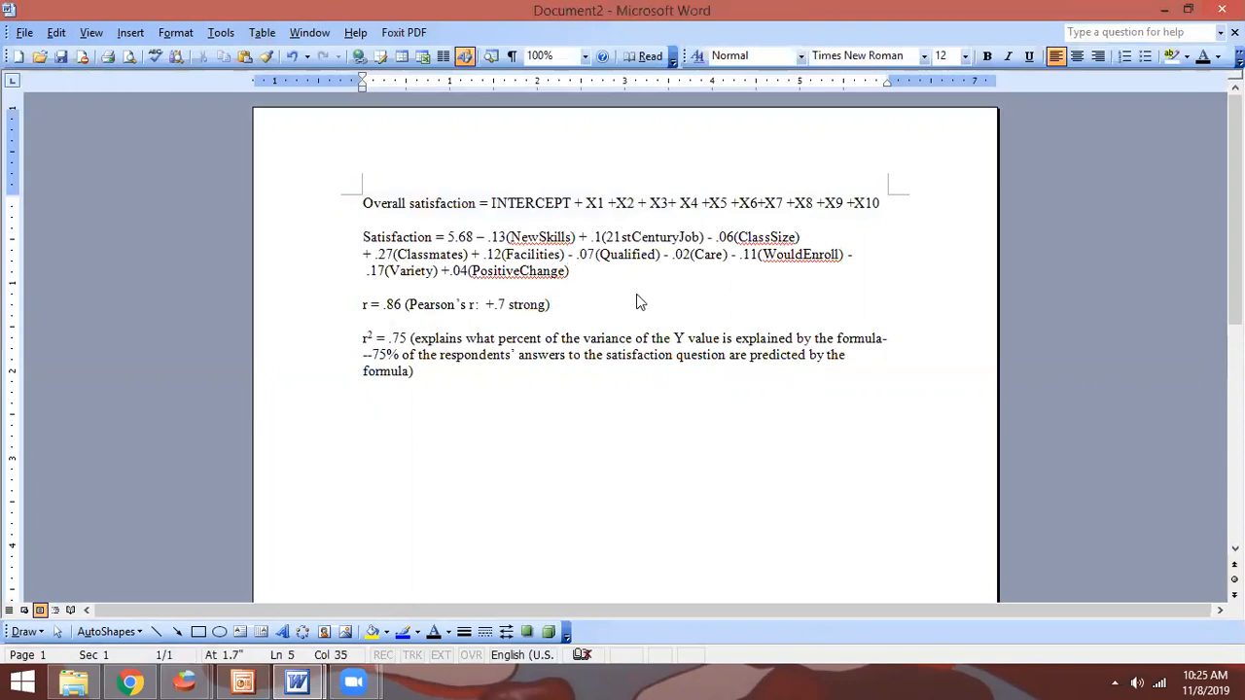
Compare the F significance statement on slide 18 with the df, F and Sig. values of the Enjoyment ANOVA table in the PSPPIRE output
{"action": "key", "text": "alt+Tab"}
{"action": "key", "text": "alt+Tab"}
{"action": "key", "text": "alt+Tab"}
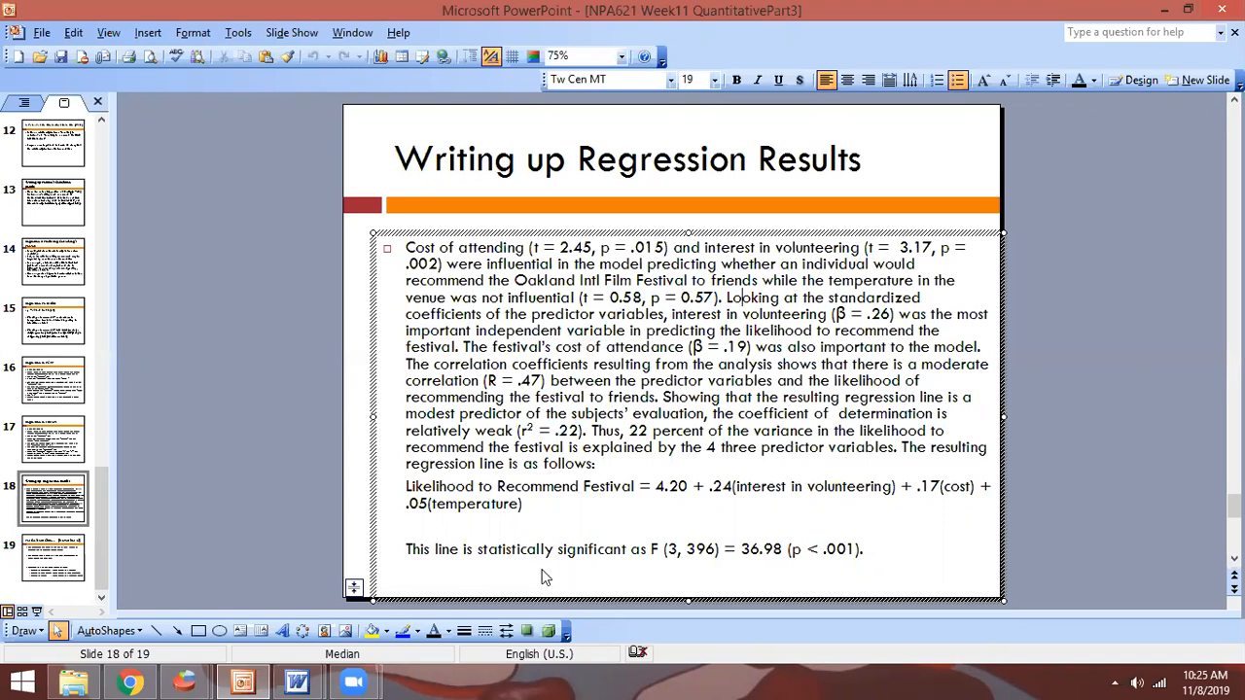
{"action": "key", "text": "alt+Tab"}
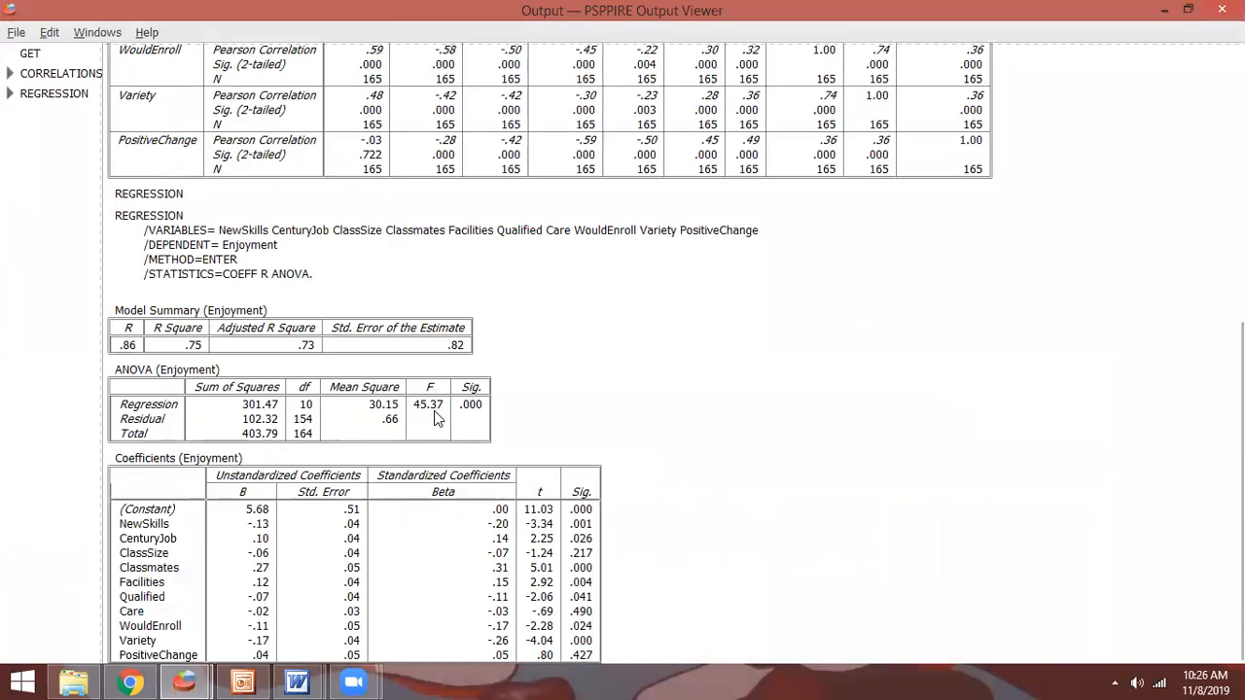
{"action": "key", "text": "alt+Tab"}
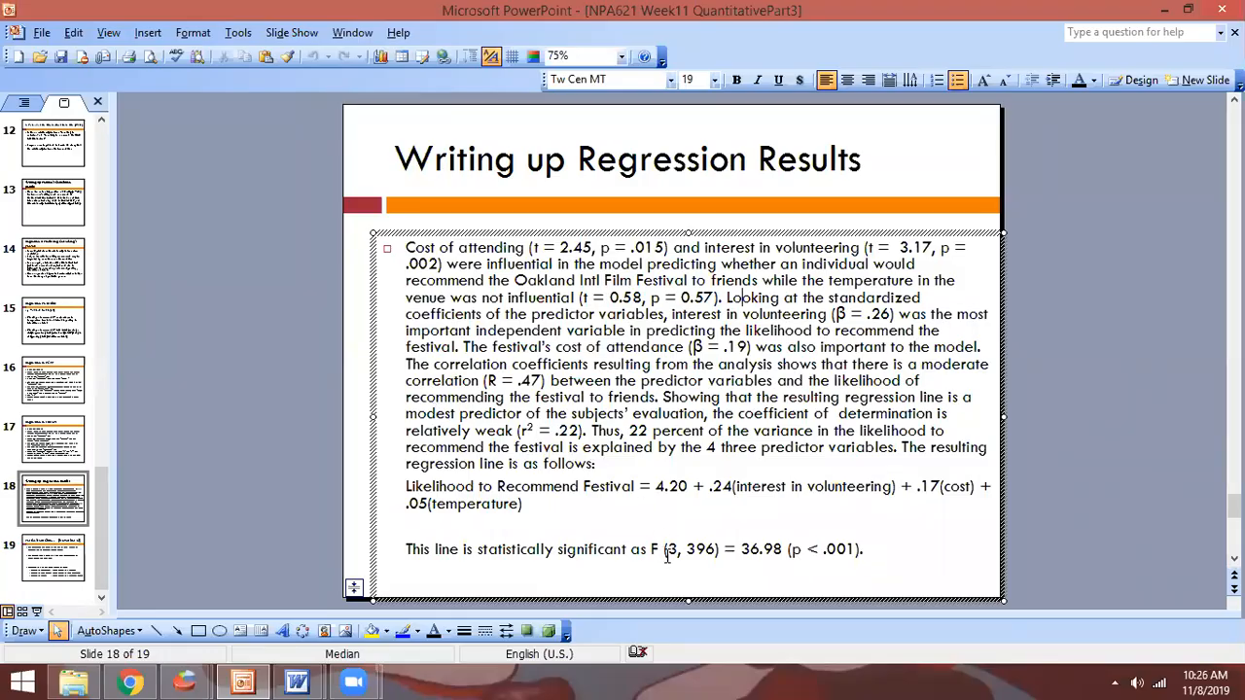
{"action": "key", "text": "alt+Tab"}
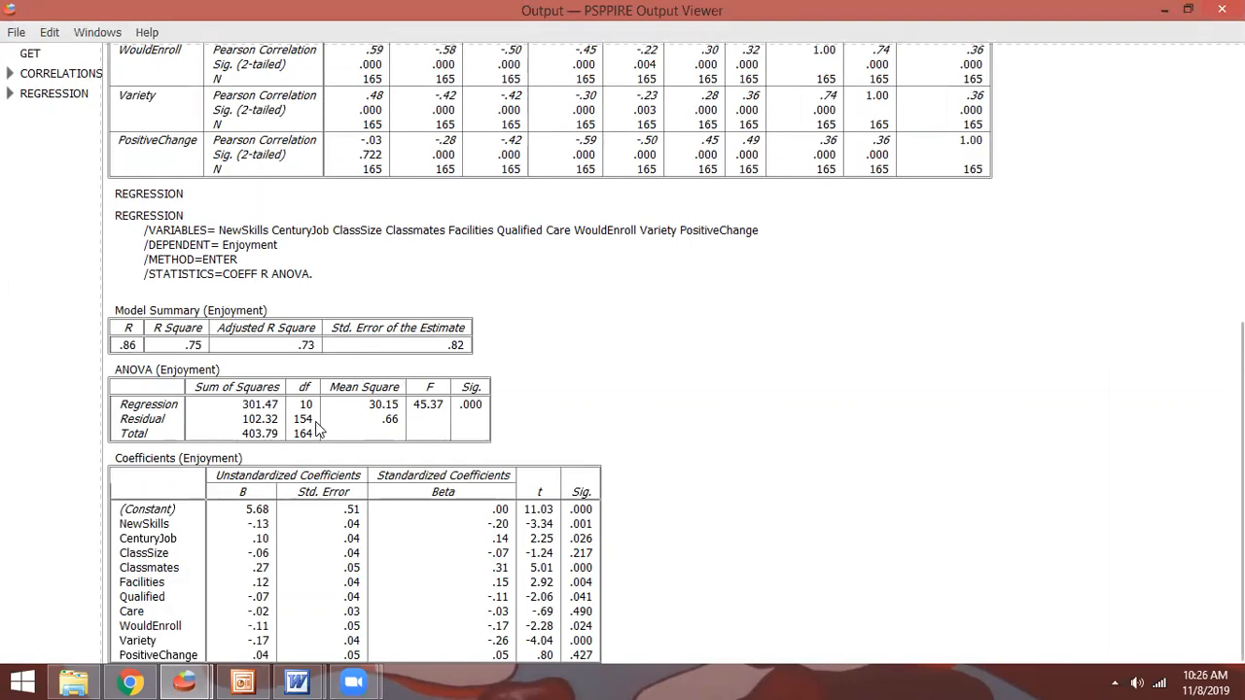
{"action": "key", "text": "alt+Tab"}
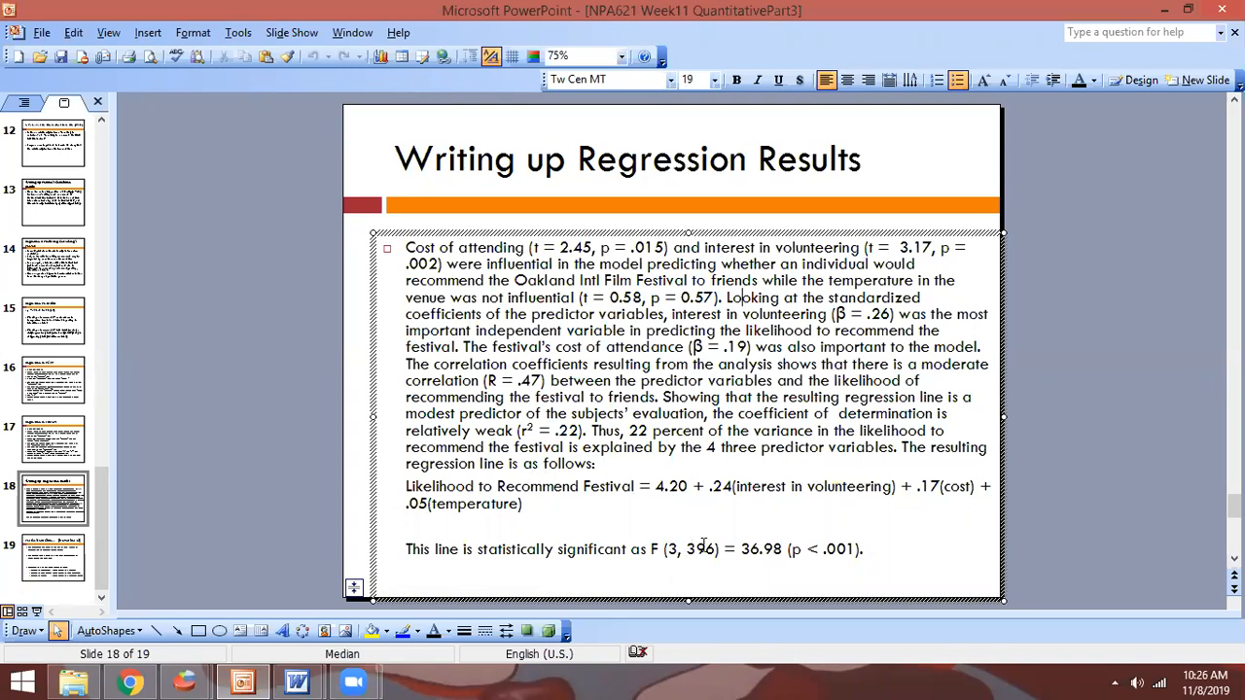
{"action": "key", "text": "alt+Tab"}
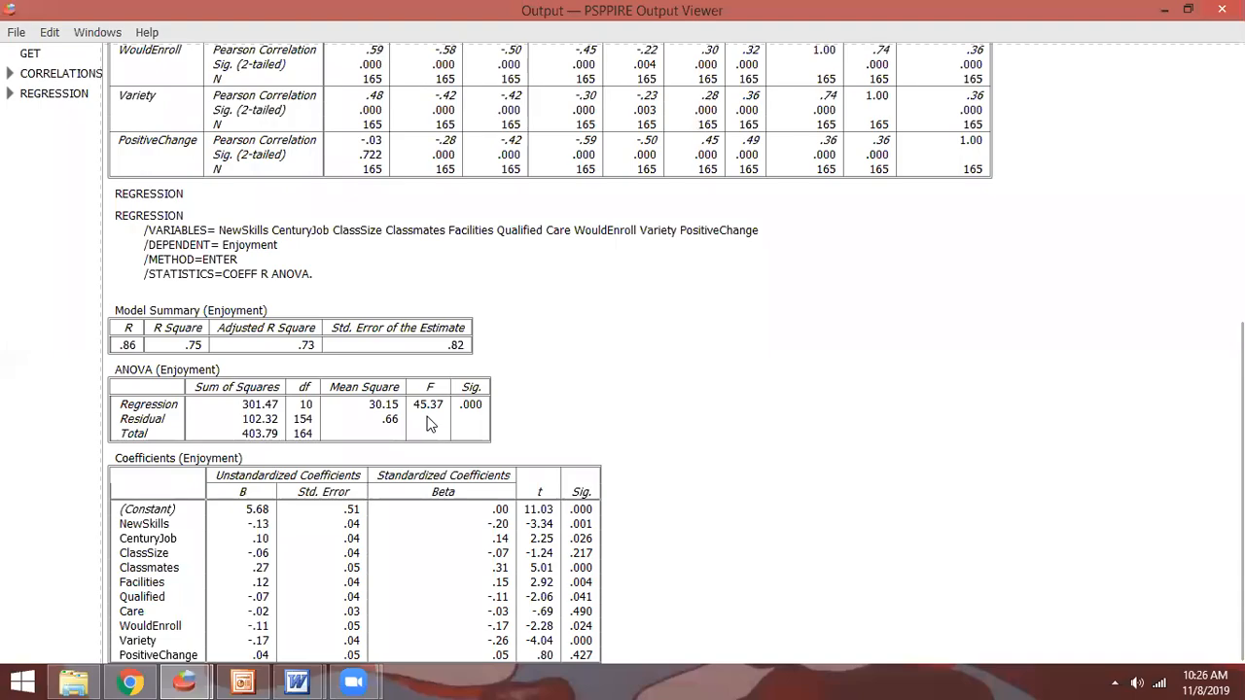
{"action": "key", "text": "alt+Tab"}
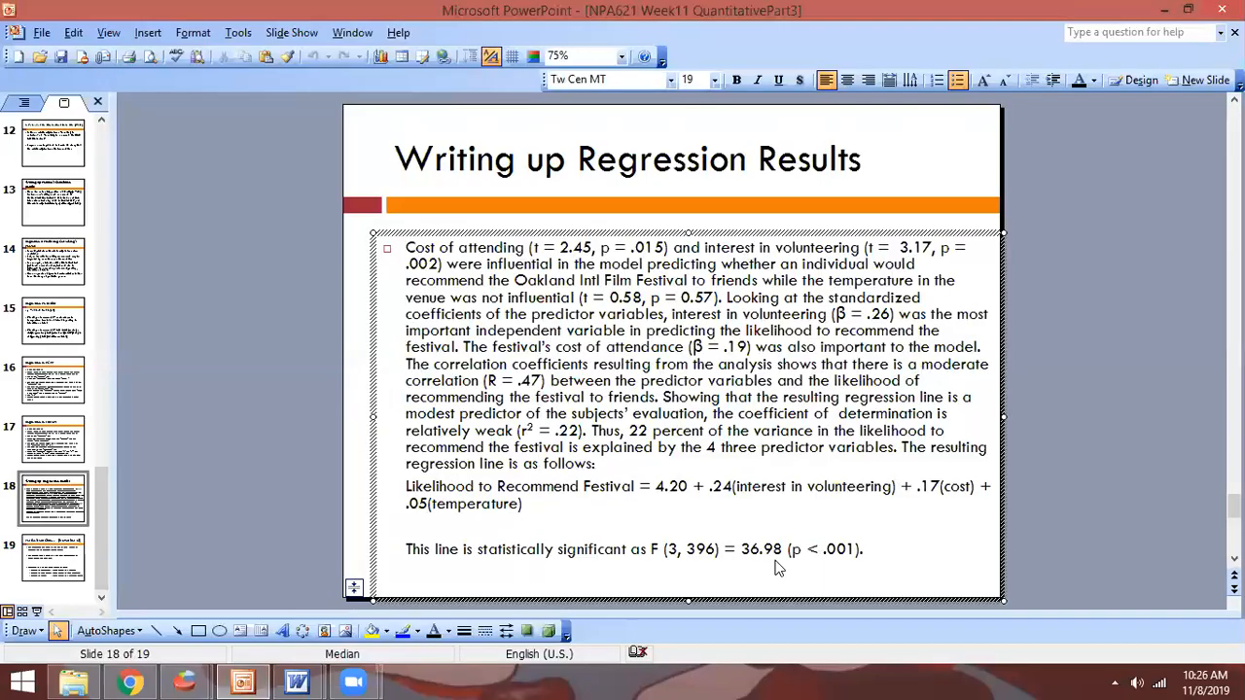
{"action": "key", "text": "alt+Tab"}
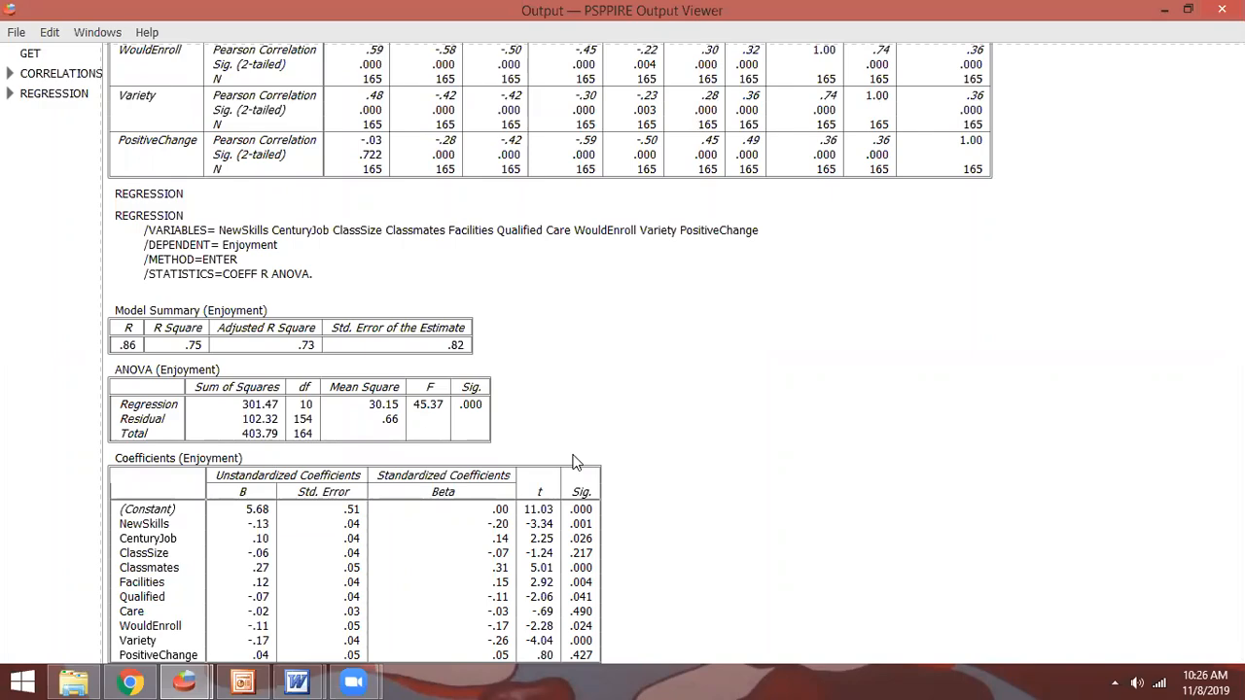
{"action": "key", "text": "alt+Tab"}
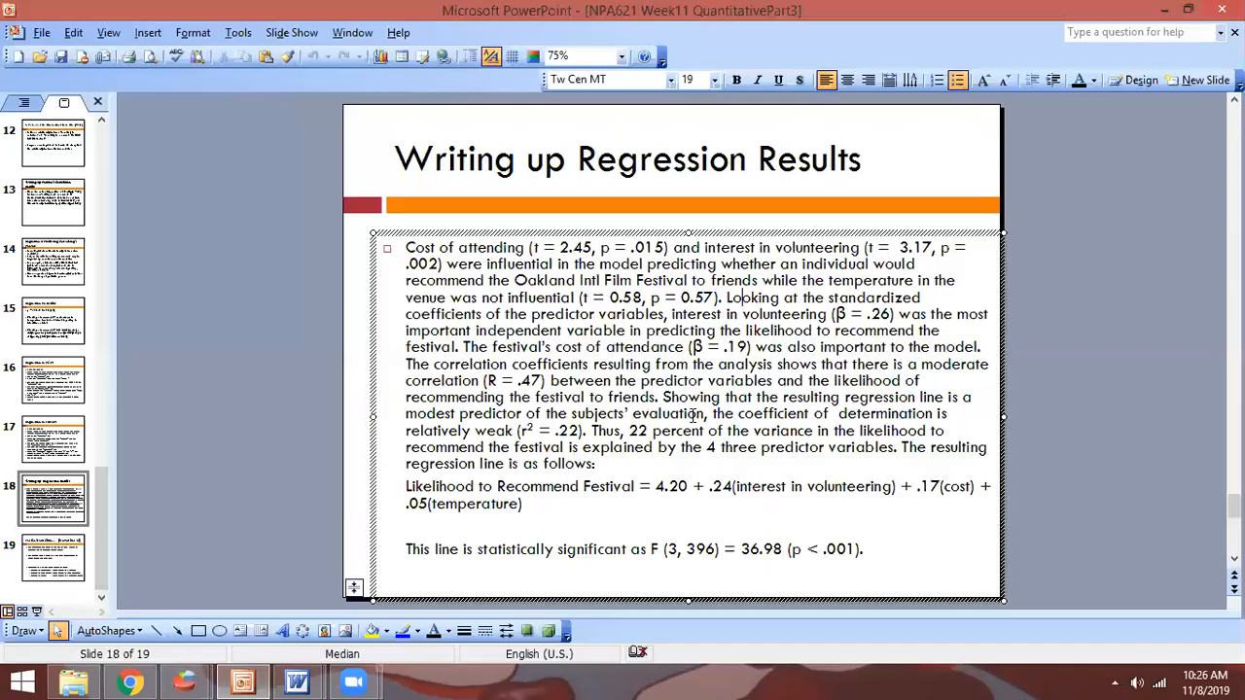
Switch to the StatExercise #3 instructions in Word and read the correlation and regression tasks in the second half of the assignment
{"action": "key", "text": "alt+Tab"}
{"action": "key", "text": "alt+Tab"}
{"action": "key", "text": "alt+Tab"}
{"action": "key", "text": "alt+Tab"}
{"action": "key", "text": "alt+Tab"}
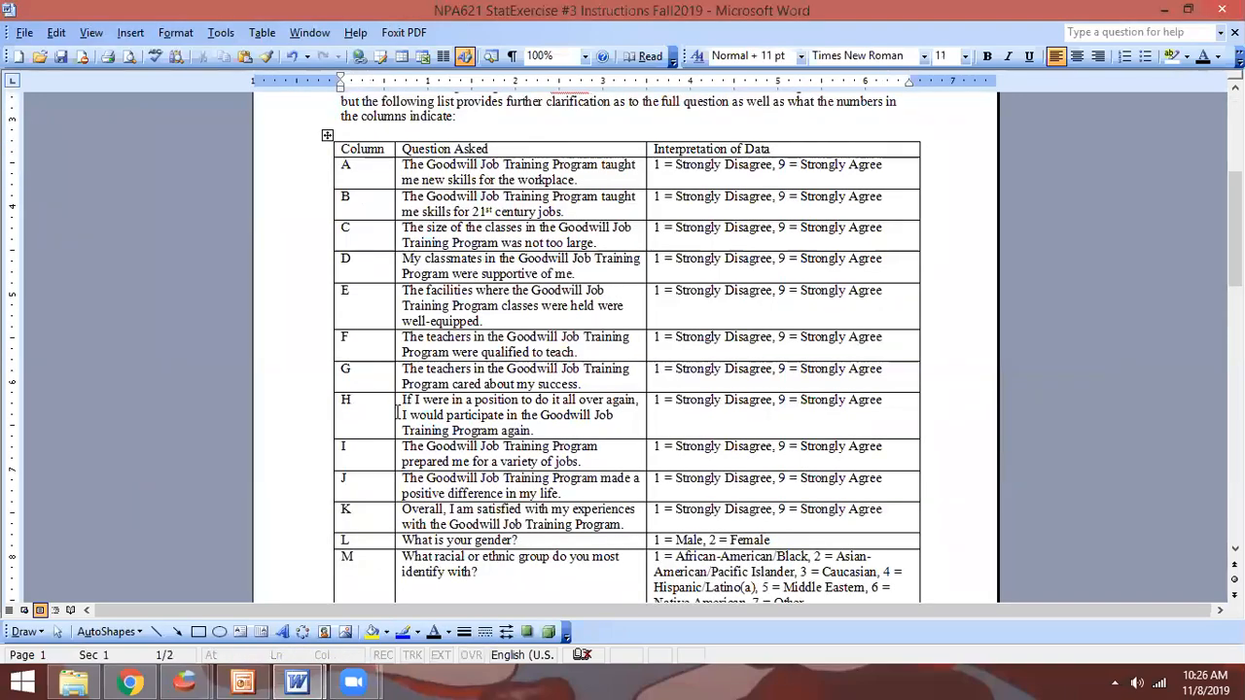
{"action": "scroll", "coordinate": [407, 424], "scroll_direction": "down", "scroll_amount": 7}
{"action": "scroll", "coordinate": [407, 424], "scroll_direction": "down", "scroll_amount": 12}
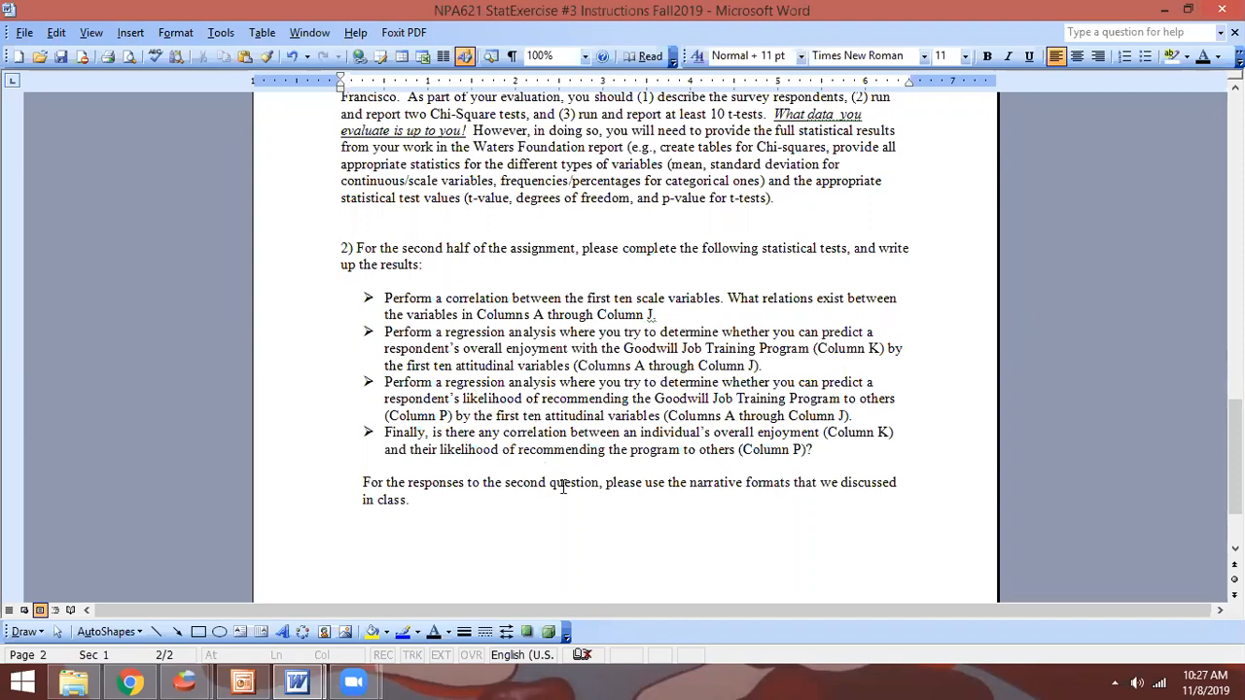
Switch to the PSPPIRE Data Editor and set up a linear regression with Recommend replacing Enjoyment as the dependent variable
{"action": "key", "text": "alt+Tab"}
{"action": "key", "text": "alt+Tab"}
{"action": "key", "text": "alt+Tab"}
{"action": "key", "text": "alt+Tab"}
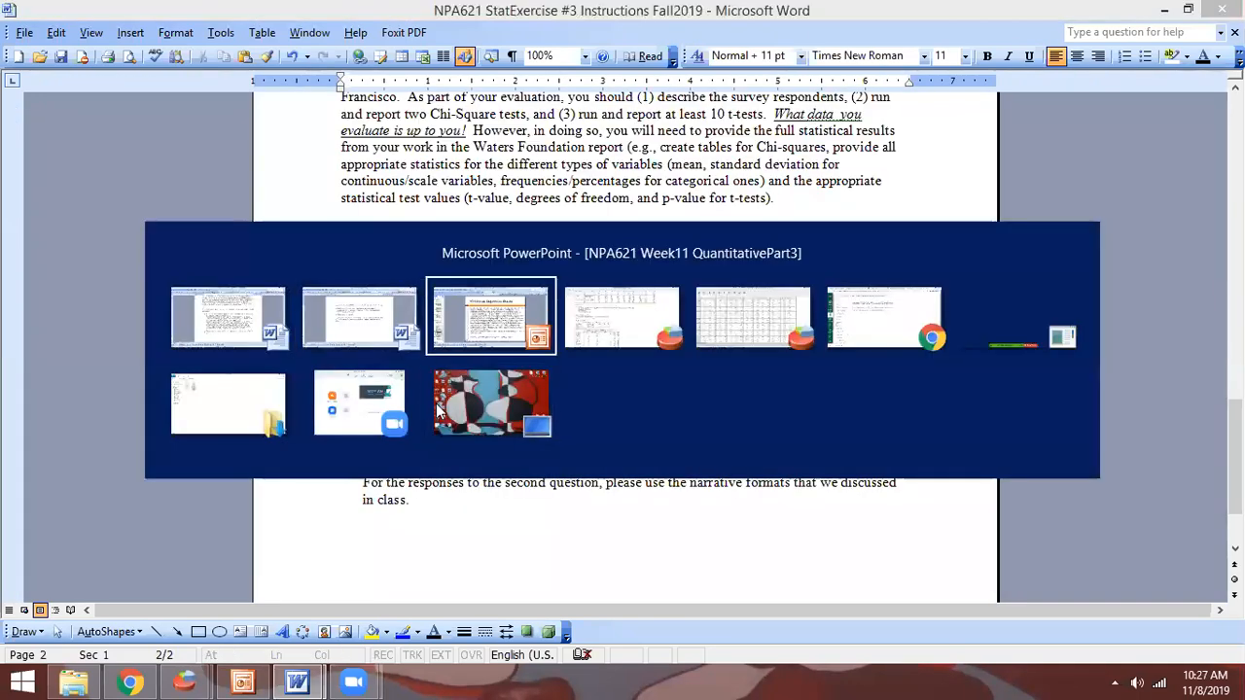
{"action": "key", "text": "alt+Tab"}
{"action": "key", "text": "alt+Tab"}
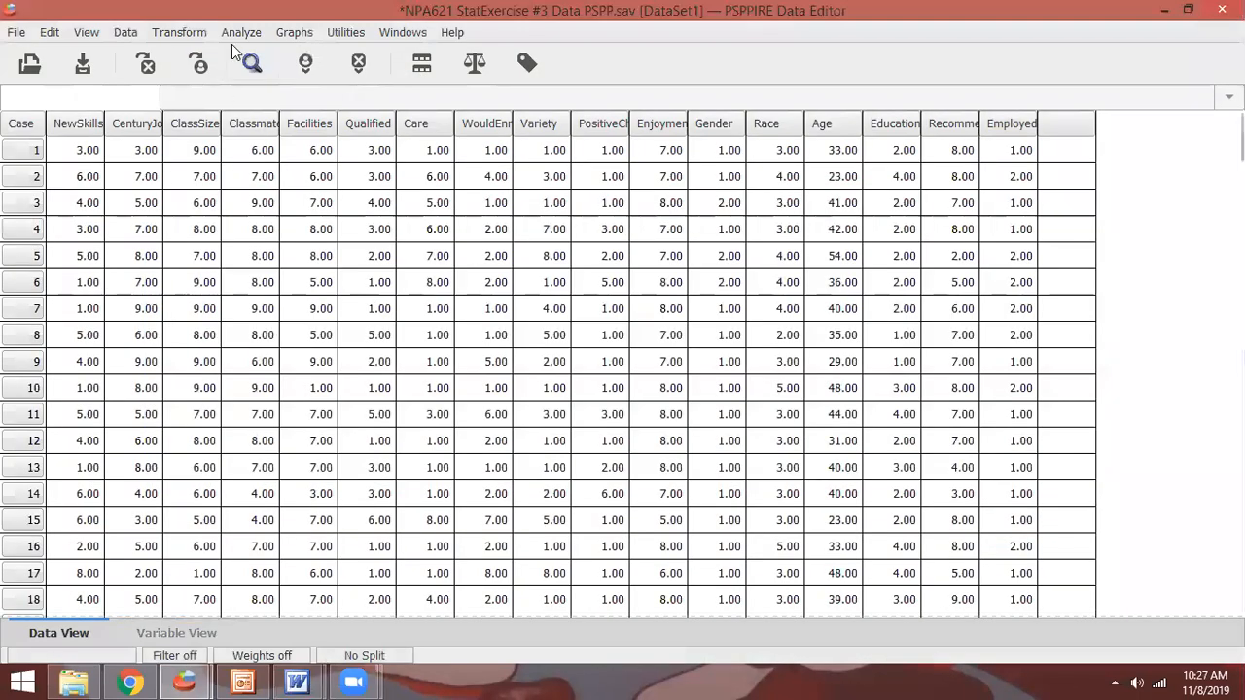
{"action": "left_click", "coordinate": [238, 34]}
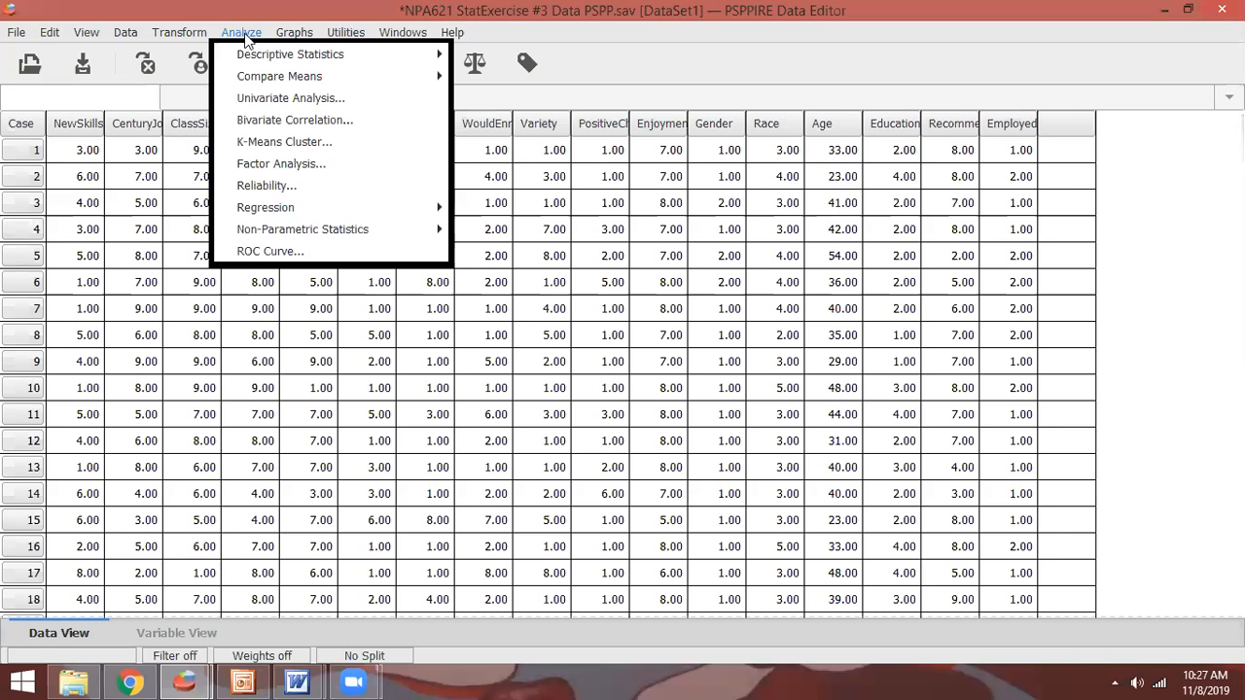
{"action": "mouse_move", "coordinate": [289, 208]}
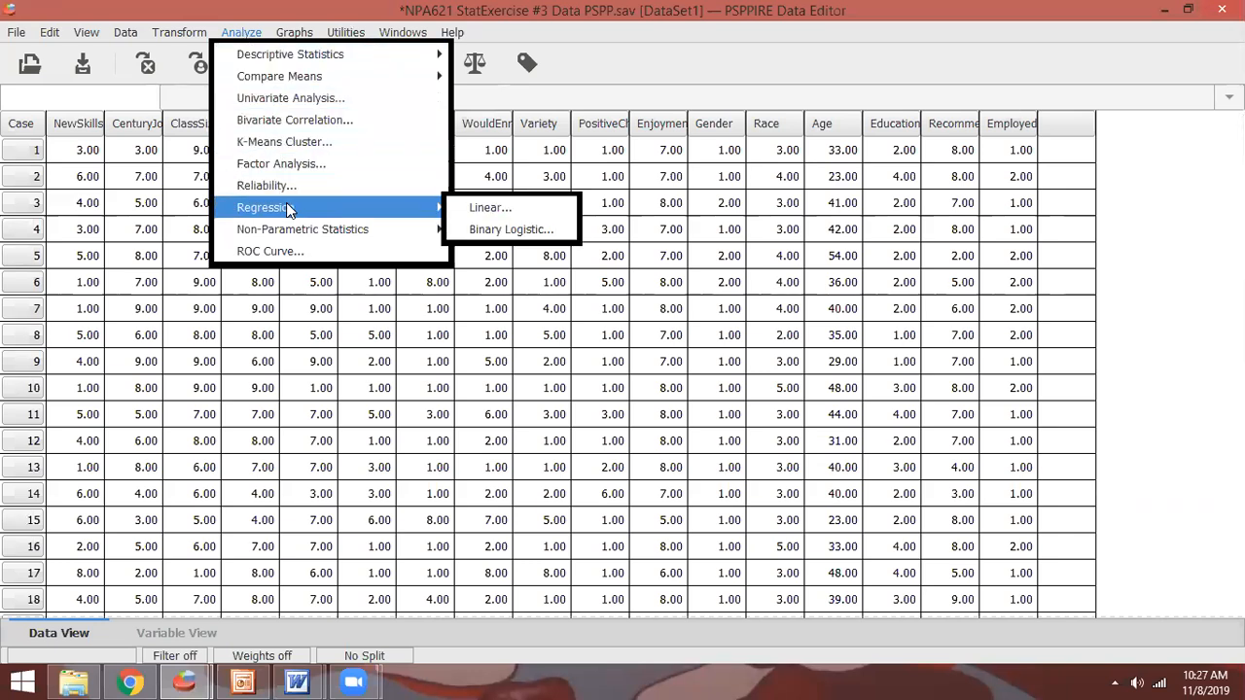
{"action": "left_click", "coordinate": [459, 209]}
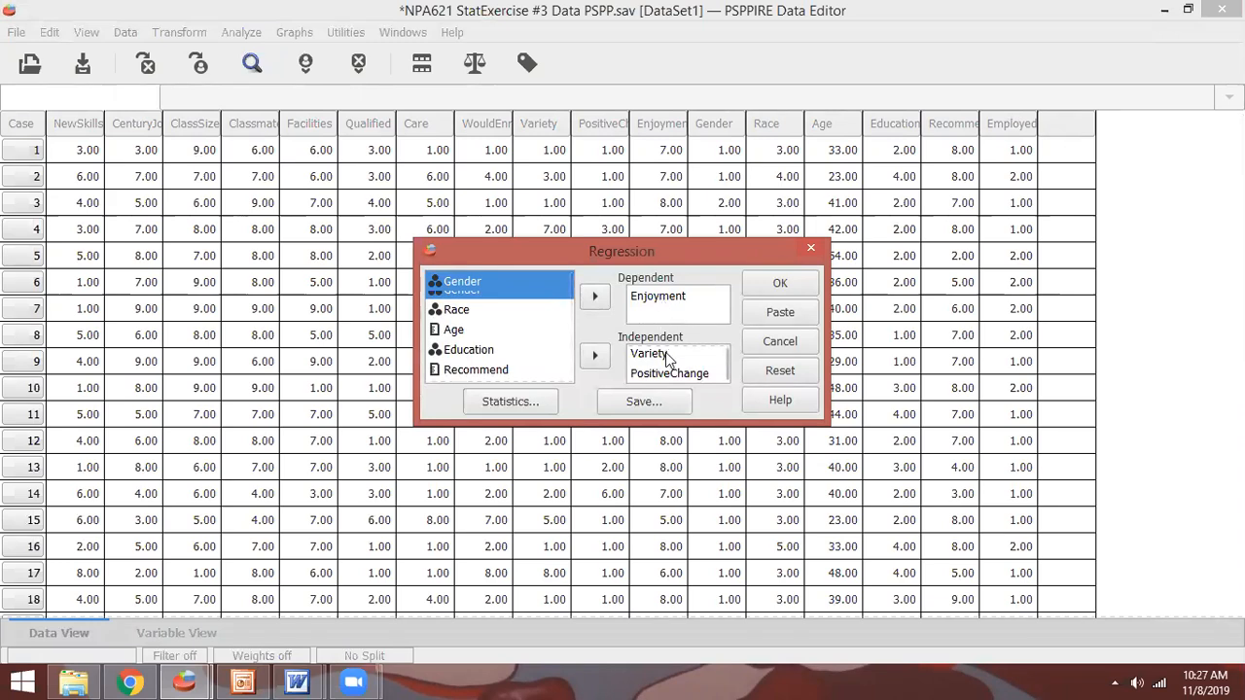
{"action": "left_click", "coordinate": [654, 298]}
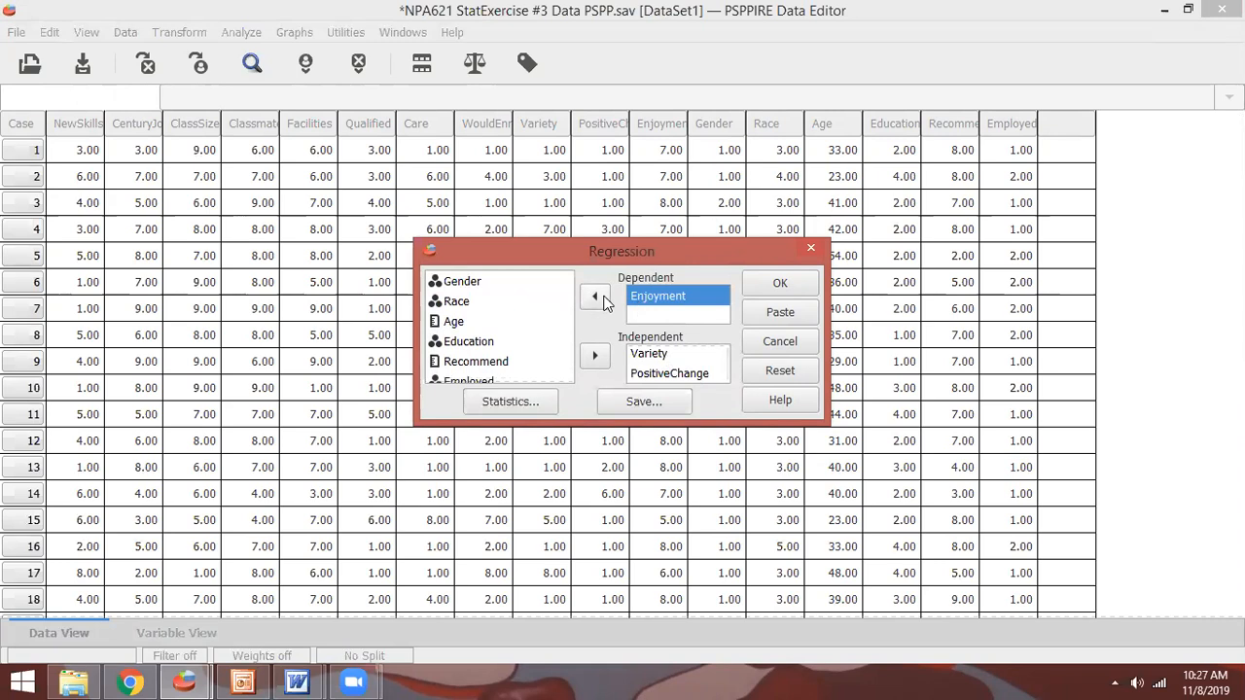
{"action": "left_click", "coordinate": [600, 299]}
{"action": "scroll", "coordinate": [483, 311], "scroll_direction": "down", "scroll_amount": 1}
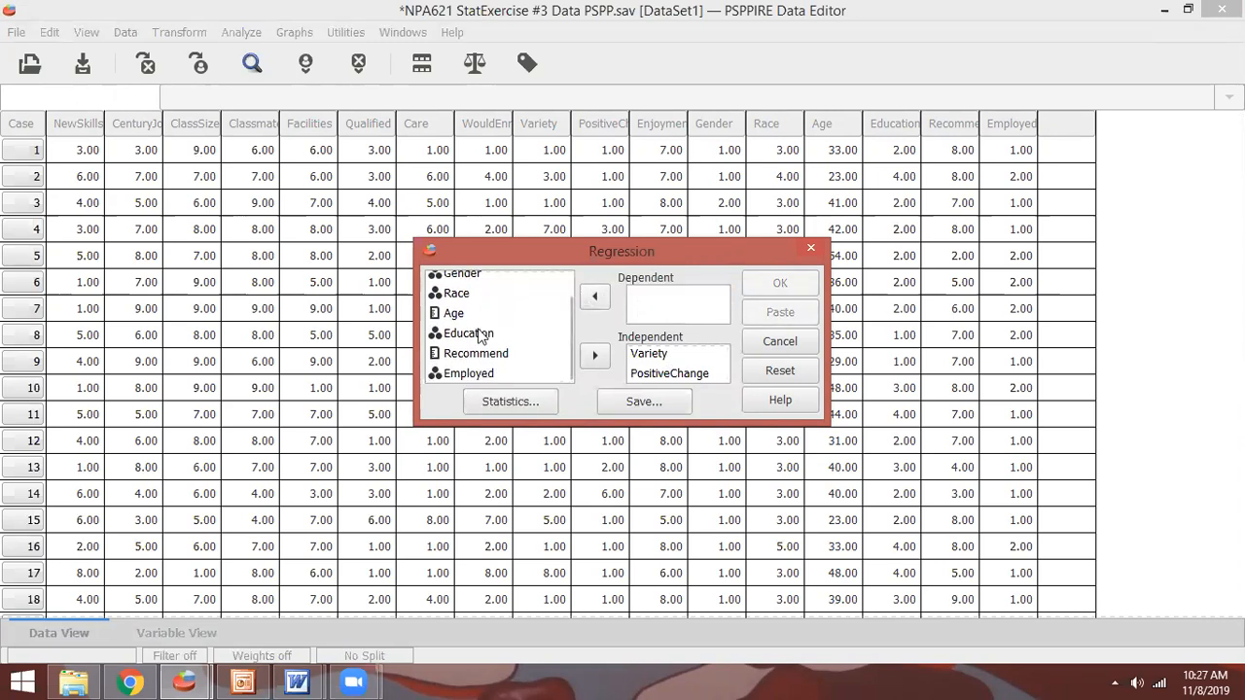
{"action": "left_click", "coordinate": [476, 358]}
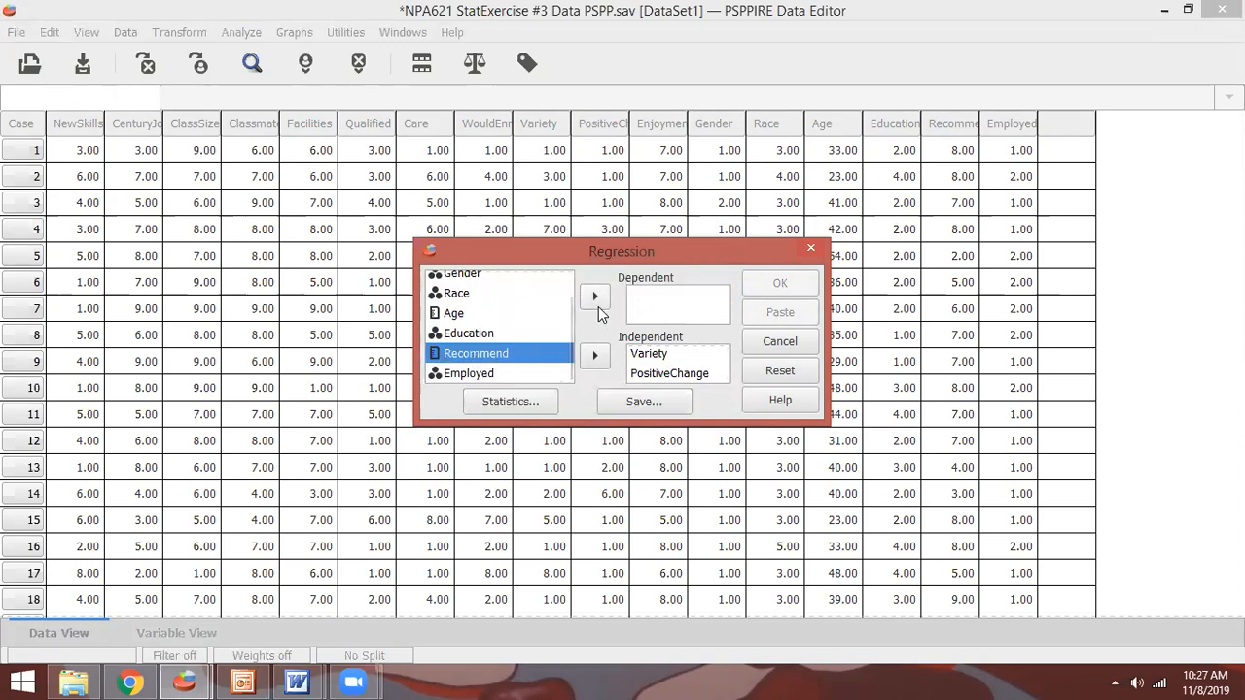
{"action": "left_click", "coordinate": [596, 299]}
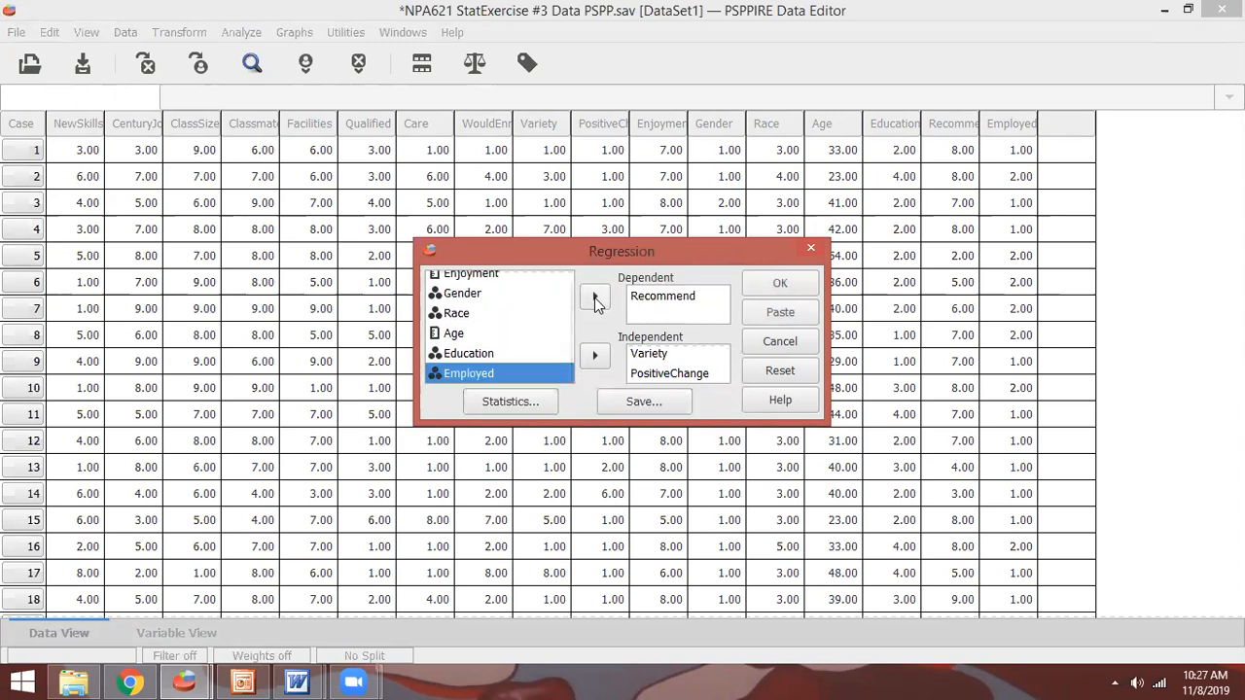
Check the selected regression statistics, run the regression, and bring up the Recommend results in the Output Viewer
{"action": "left_click", "coordinate": [514, 407]}
{"action": "scroll", "coordinate": [135, 138], "scroll_direction": "up", "scroll_amount": 1}
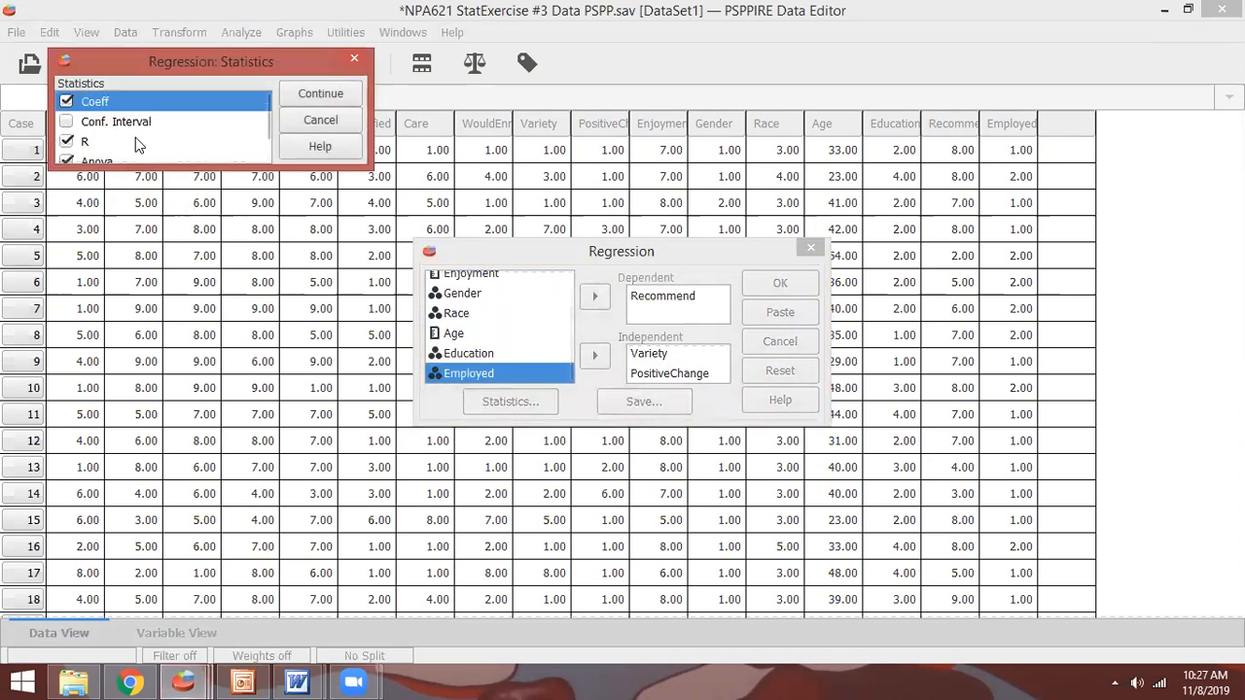
{"action": "left_click", "coordinate": [321, 95]}
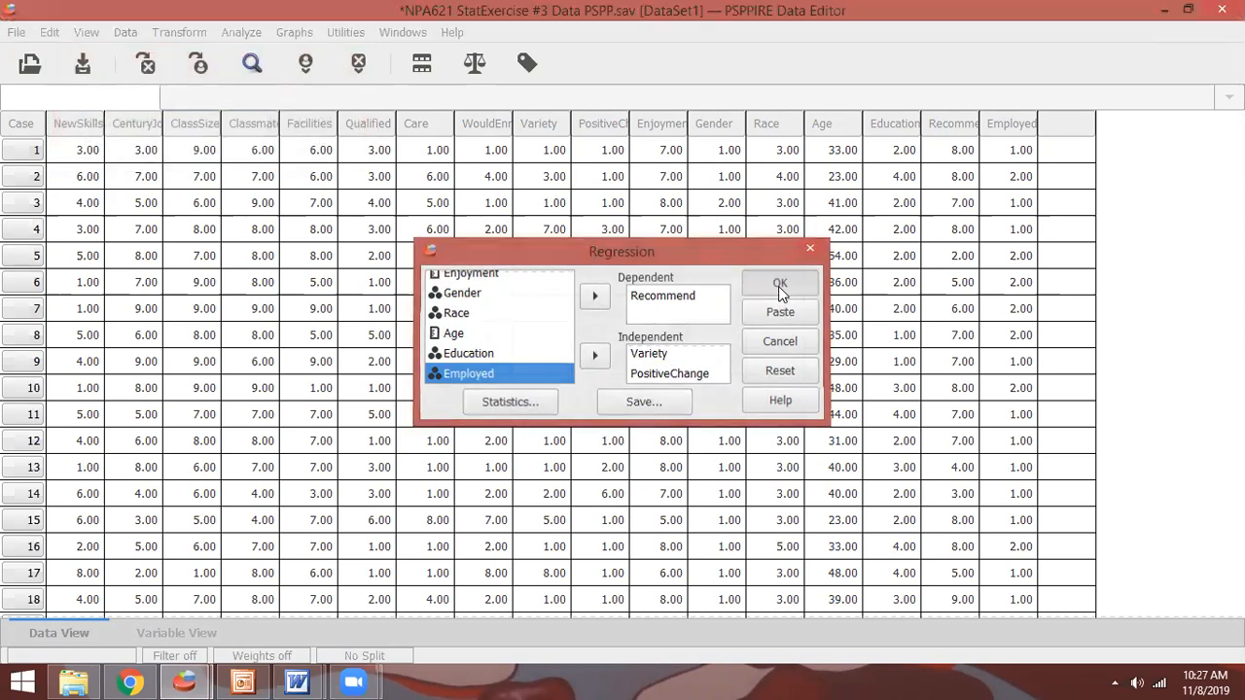
{"action": "left_click", "coordinate": [779, 285]}
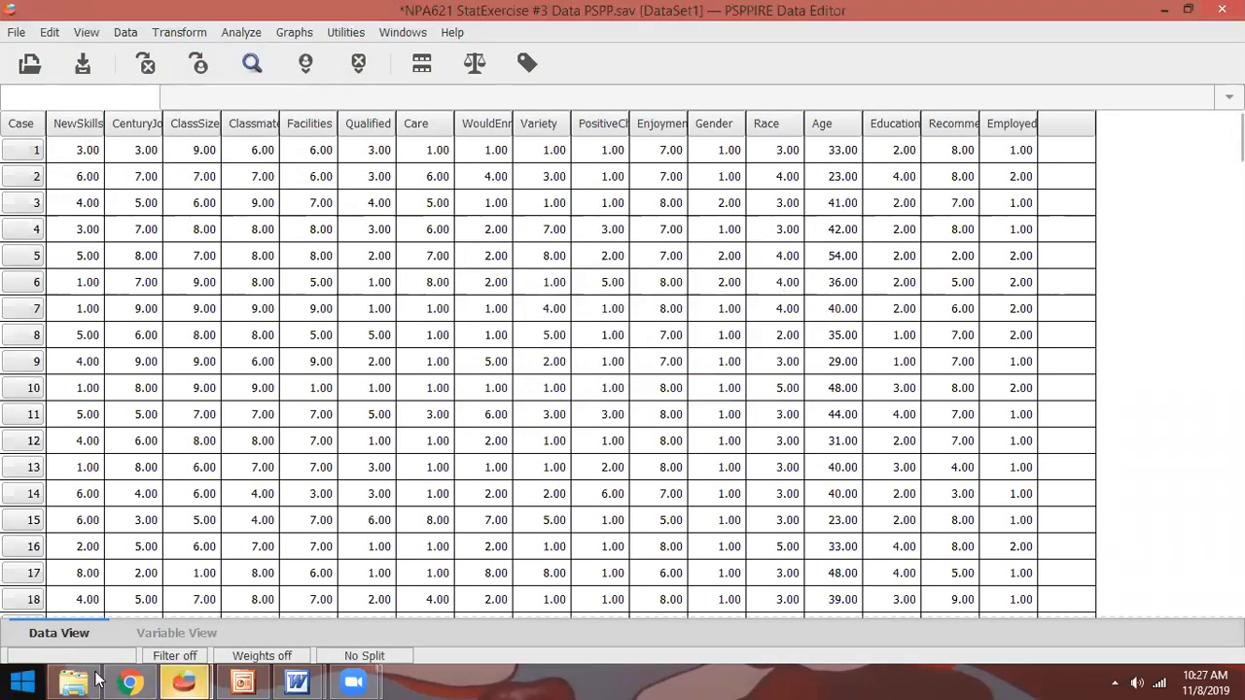
{"action": "mouse_move", "coordinate": [189, 681]}
{"action": "left_click", "coordinate": [328, 575]}
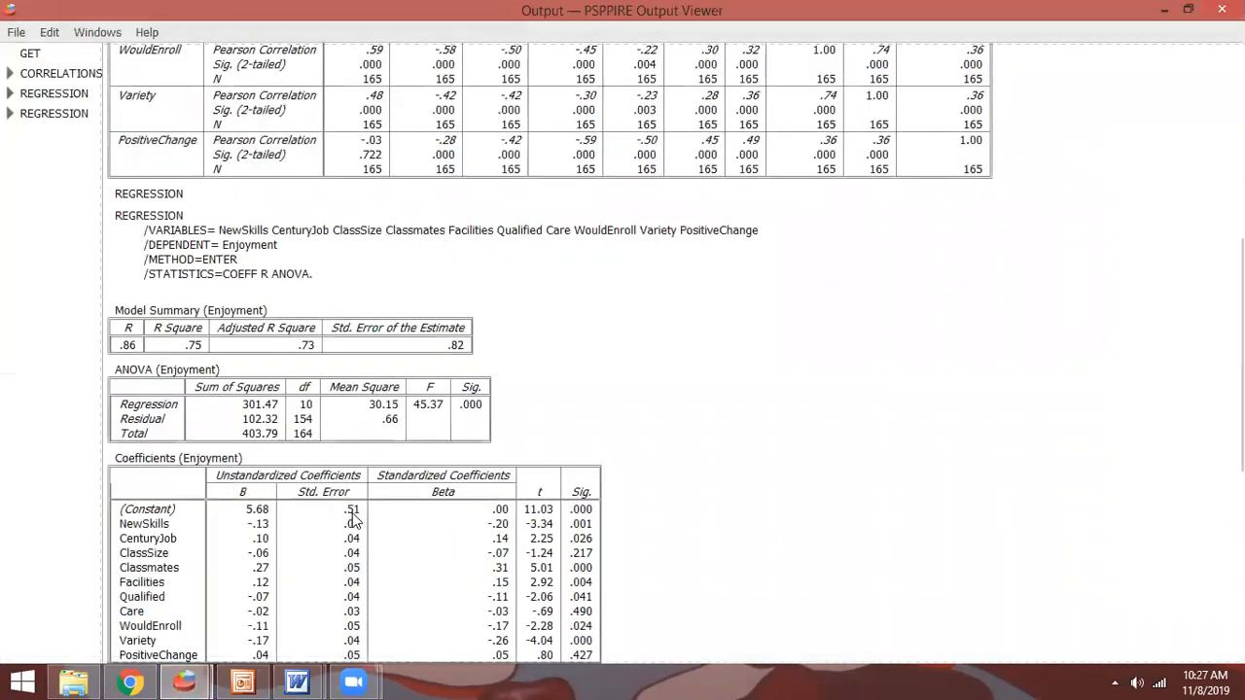
{"action": "scroll", "coordinate": [490, 432], "scroll_direction": "down", "scroll_amount": 5}
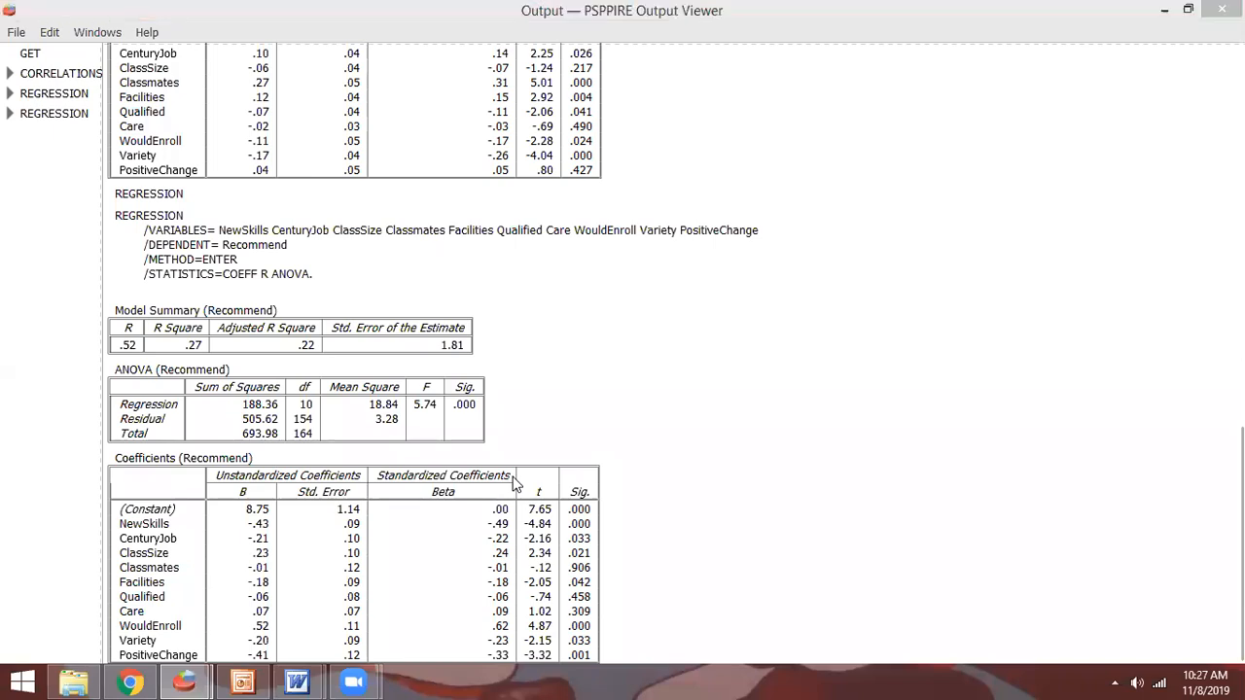
Switch to Document2 in Word and add the formula "Recommend = Intercept + x1+x2+x3+x4+x5+x6+x7+x8+x9+x10" below the satisfaction notes
{"action": "key", "text": "alt+Tab"}
{"action": "key", "text": "alt+Tab"}
{"action": "key", "text": "alt+Tab"}
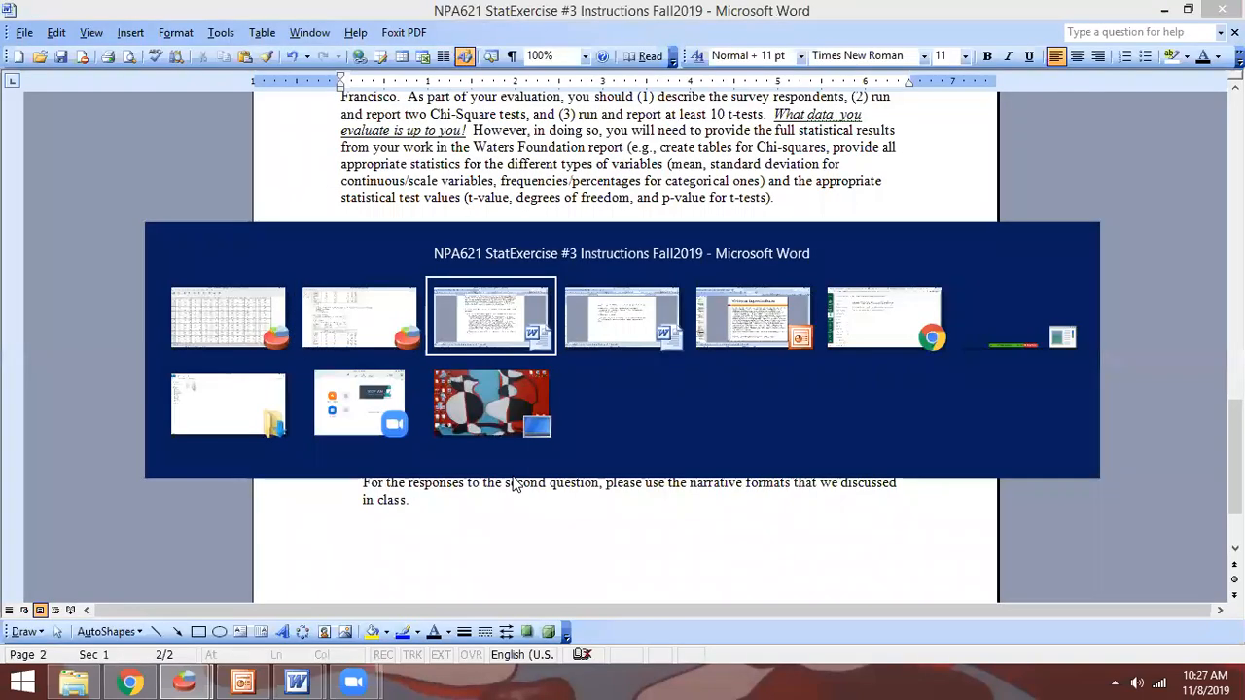
{"action": "key", "text": "alt+Tab"}
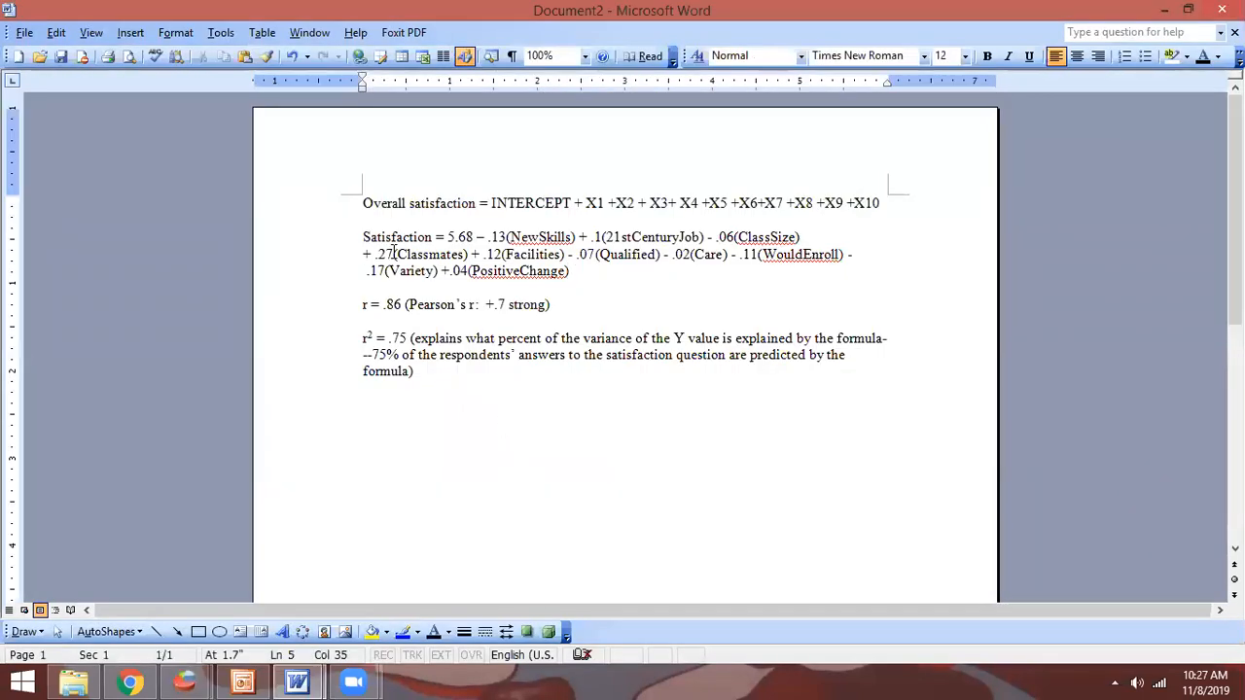
{"action": "left_click", "coordinate": [439, 467]}
{"action": "key", "text": "Return"}
{"action": "key", "text": "Return"}
{"action": "type", "text": "Reg"}
{"action": "type", "text": "ommend = "}
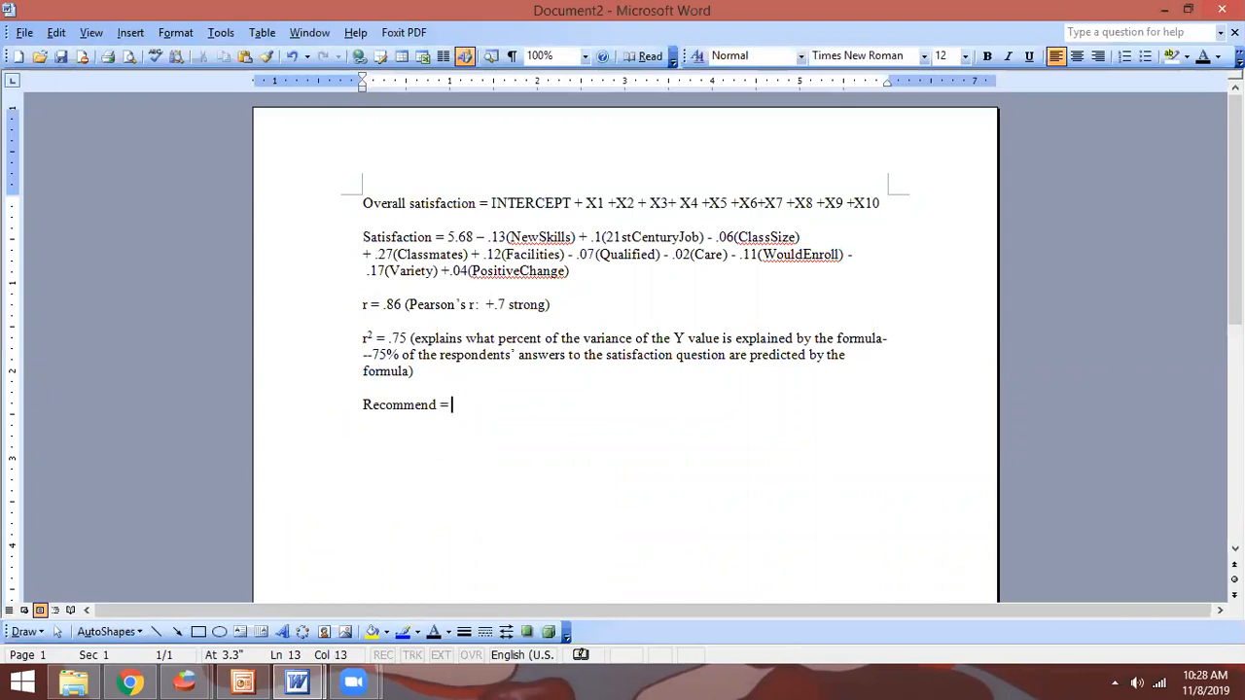
{"action": "type", "text": "Intercept + x1"}
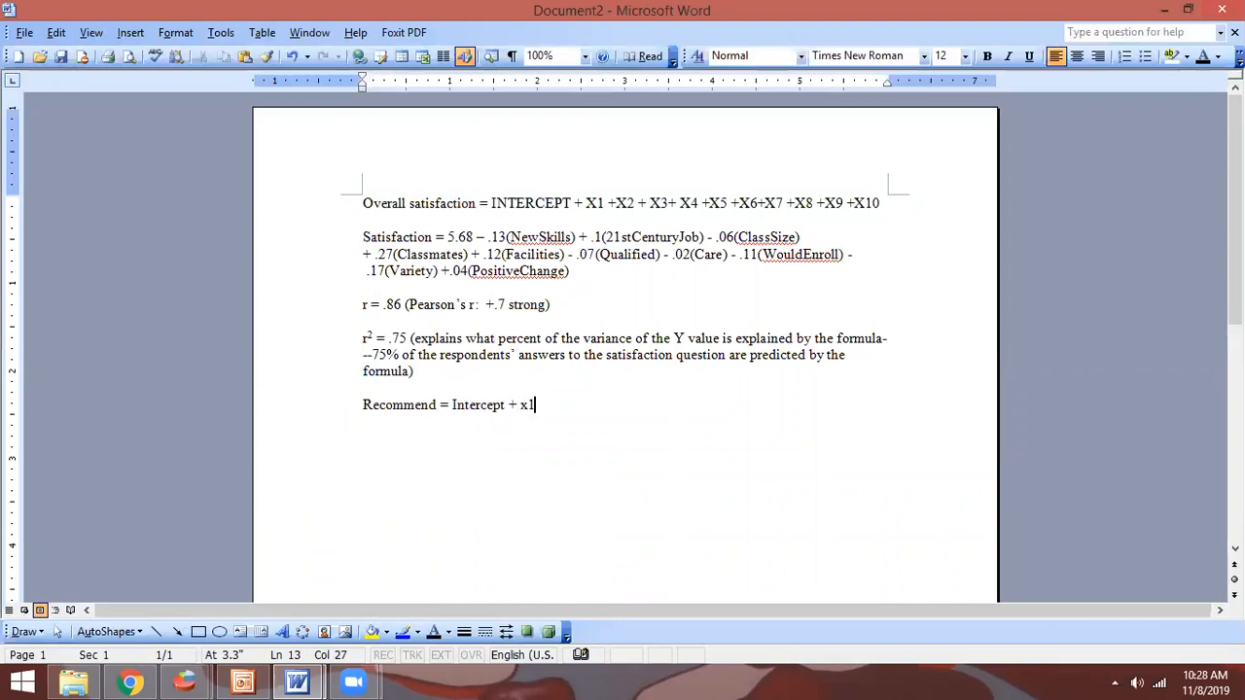
{"action": "type", "text": "+x2+x3+x4+x5+"}
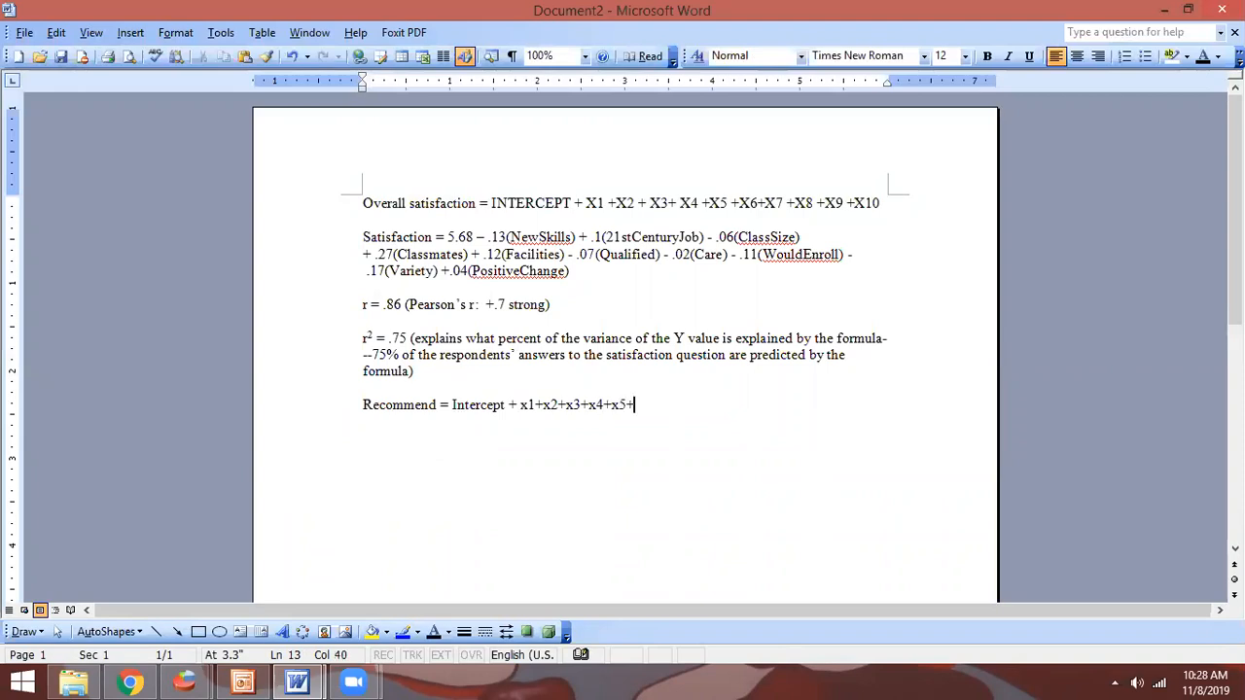
{"action": "type", "text": "x6+x7+x8+x9+x10"}
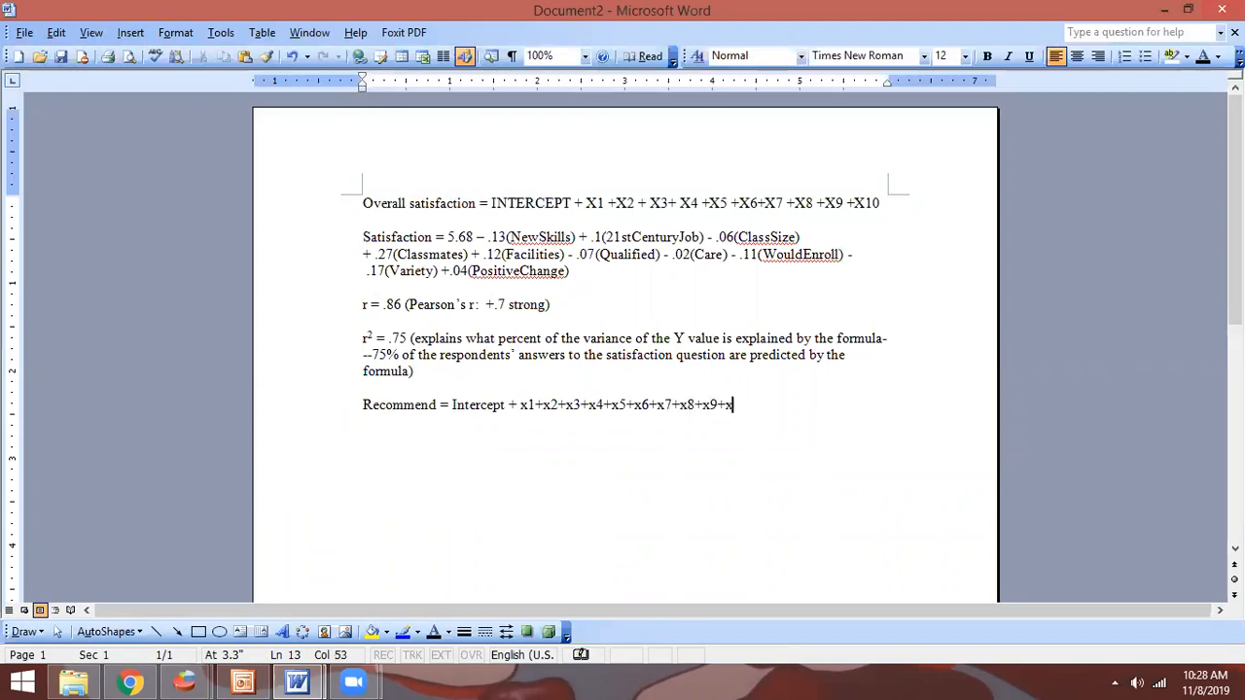
Add an "R =" line below the Recommend formula, separated from it by blank lines
{"action": "key", "text": "Return"}
{"action": "key", "text": "Return"}
{"action": "type", "text": "R ="}
{"action": "key", "text": "BackSpace"}
{"action": "key", "text": "BackSpace"}
{"action": "key", "text": "BackSpace"}
{"action": "key", "text": "Return"}
{"action": "type", "text": "r ="}
{"action": "key", "text": "Return"}
{"action": "key", "text": "Return"}
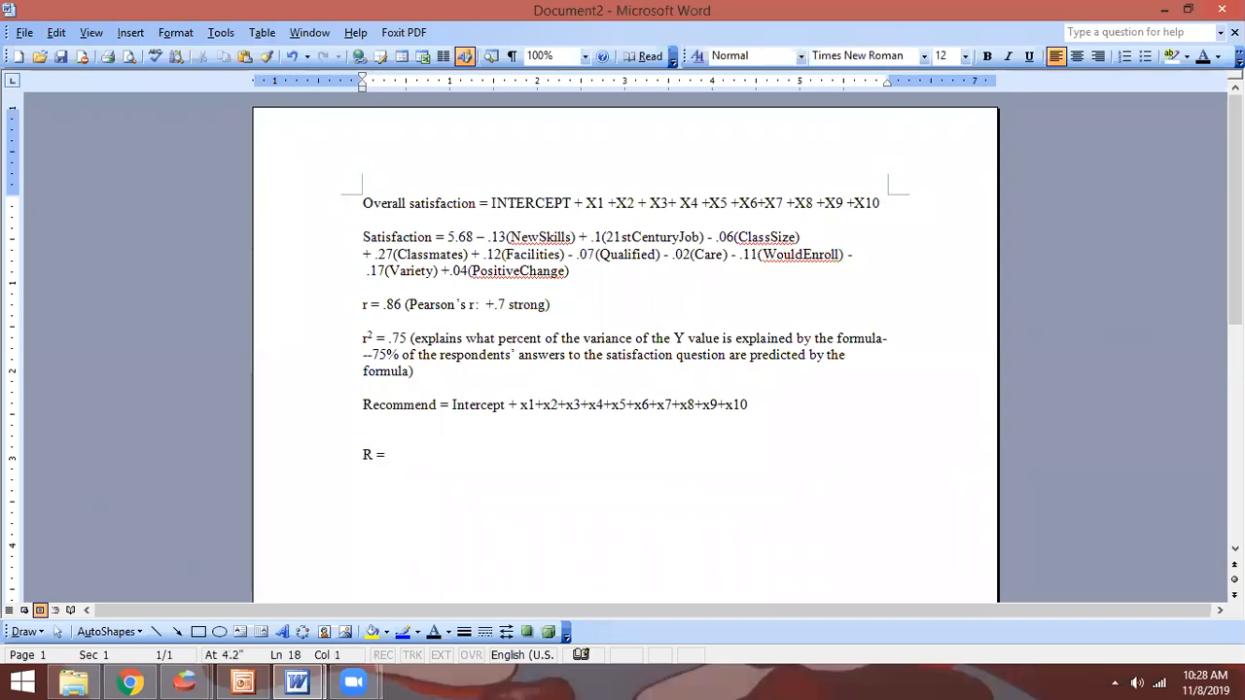
Add an "R² =" line with a superscript 2 below the R line, and insert a blank line above the Recommend formula
{"action": "type", "text": "r 1st 2"}
{"action": "key", "text": "Left"}
{"action": "key", "text": "Left"}
{"action": "key", "text": "BackSpace"}
{"action": "key", "text": "BackSpace"}
{"action": "key", "text": "BackSpace"}
{"action": "type", "text": "2"}
{"action": "key", "text": "shift+Right"}
{"action": "type", "text": "="}
{"action": "key", "text": "alt"}
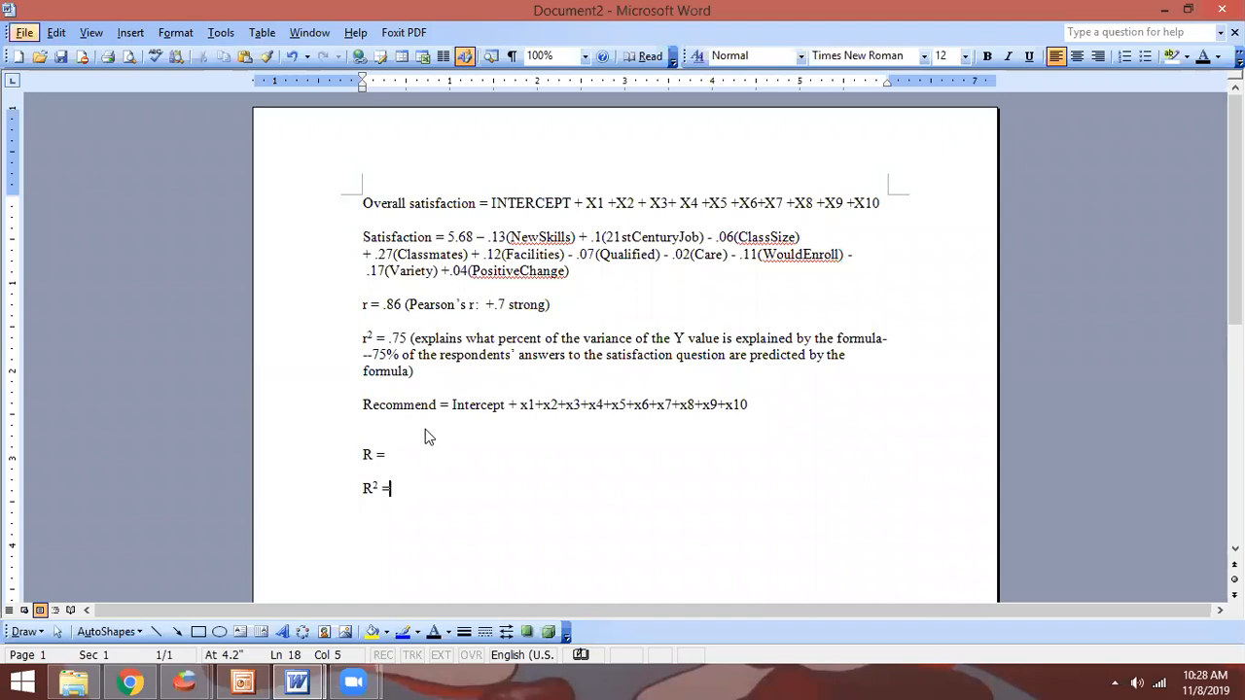
{"action": "left_click", "coordinate": [419, 387]}
{"action": "key", "text": "Return"}
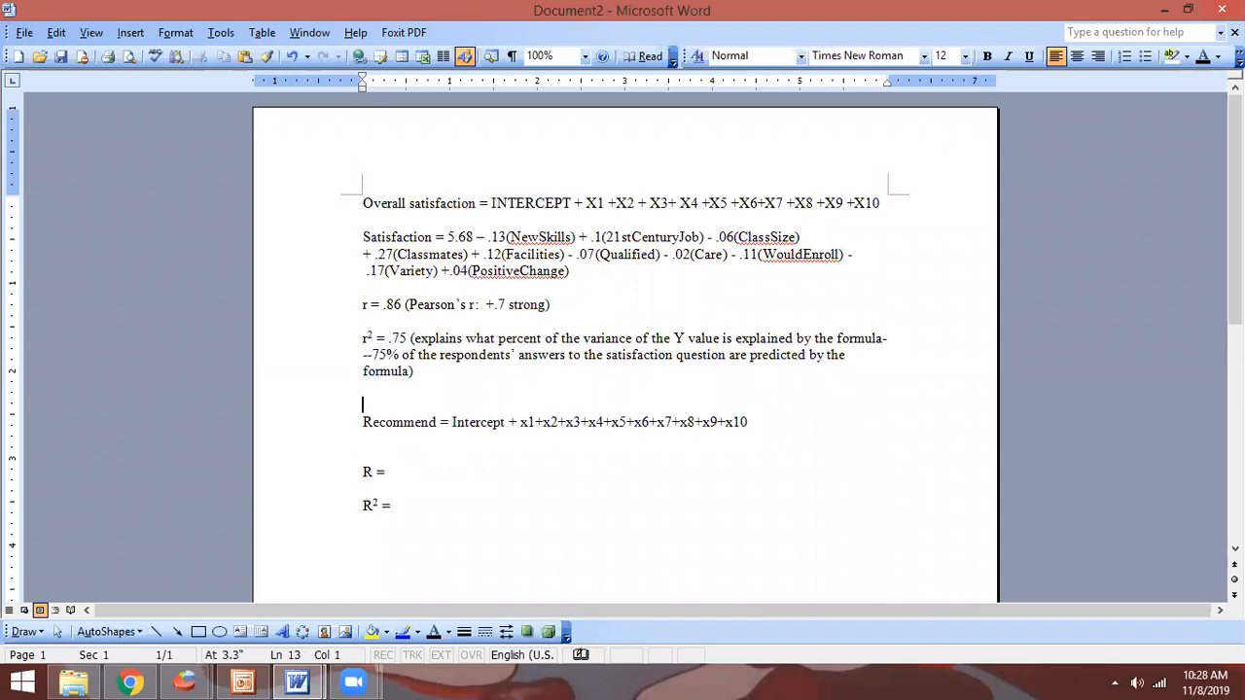
Look up R in the Recommend model summary in PSPPIRE, enter .52 for R in Word, and remove the blank line beneath it
{"action": "key", "text": "alt+Tab"}
{"action": "key", "text": "alt+Tab"}
{"action": "key", "text": "alt+Tab"}
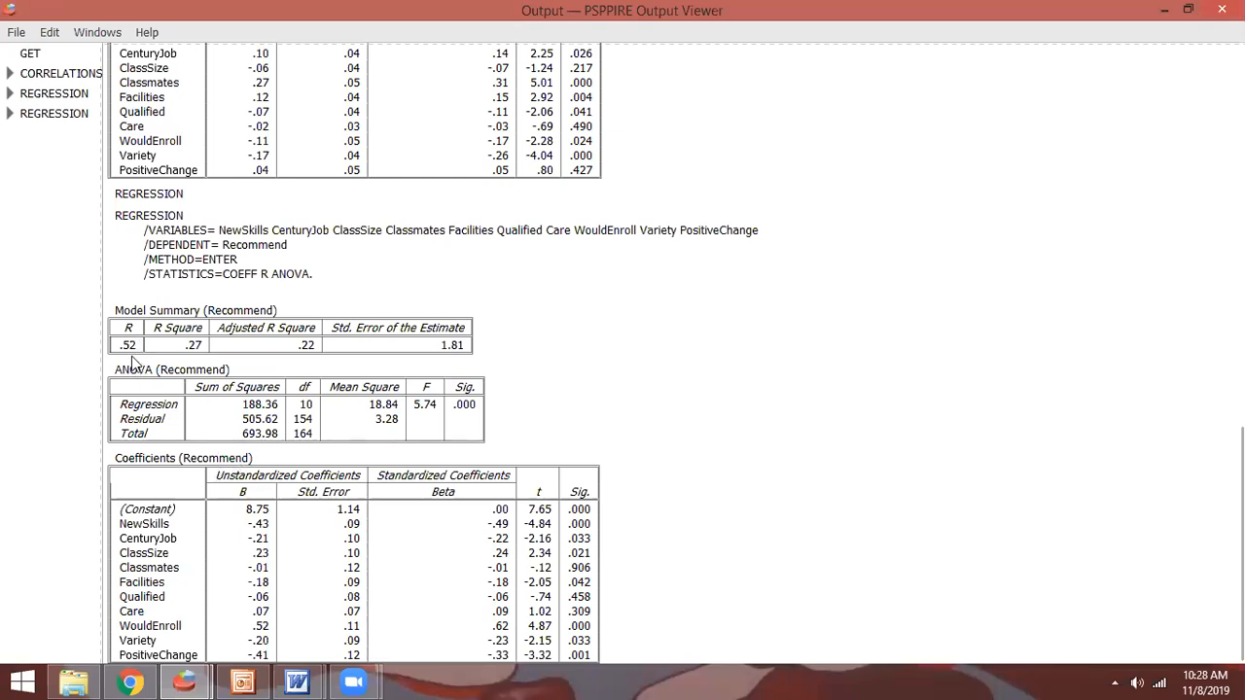
{"action": "key", "text": "alt+Tab"}
{"action": "key", "text": "alt+Tab"}
{"action": "key", "text": "alt+Tab"}
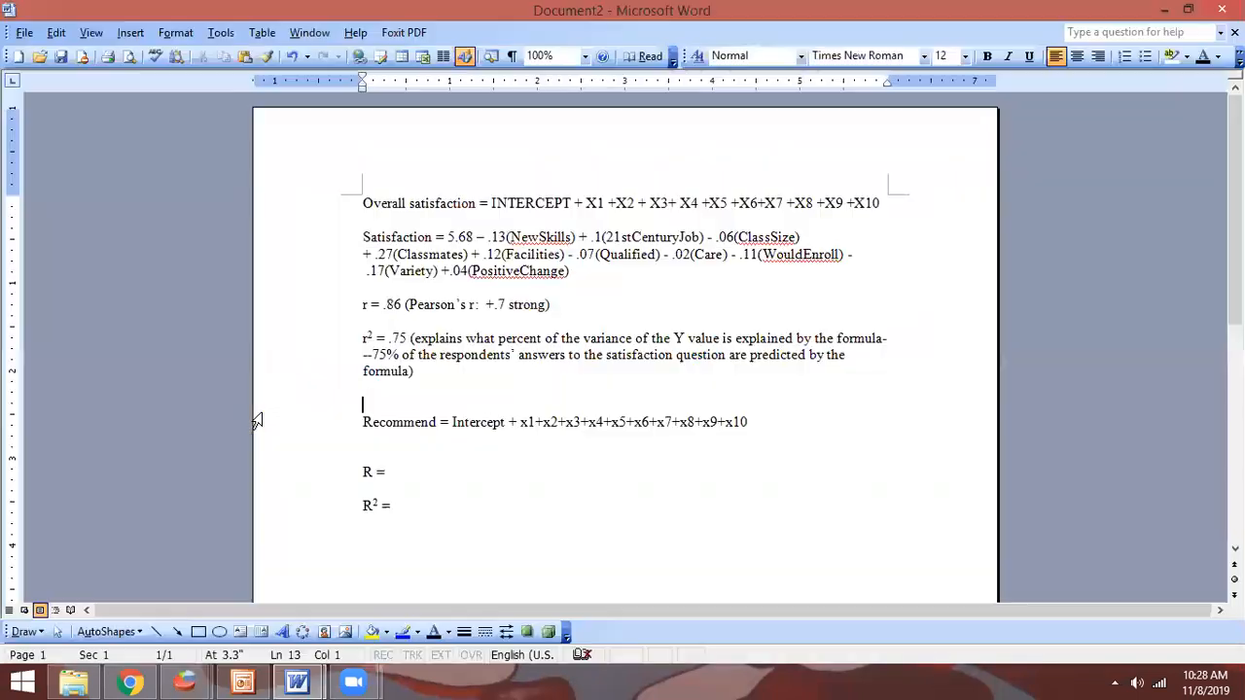
{"action": "left_click", "coordinate": [411, 473]}
{"action": "key", "text": "Delete"}
{"action": "key", "text": "Down"}
{"action": "key", "text": "Up"}
{"action": "type", "text": ".52"}
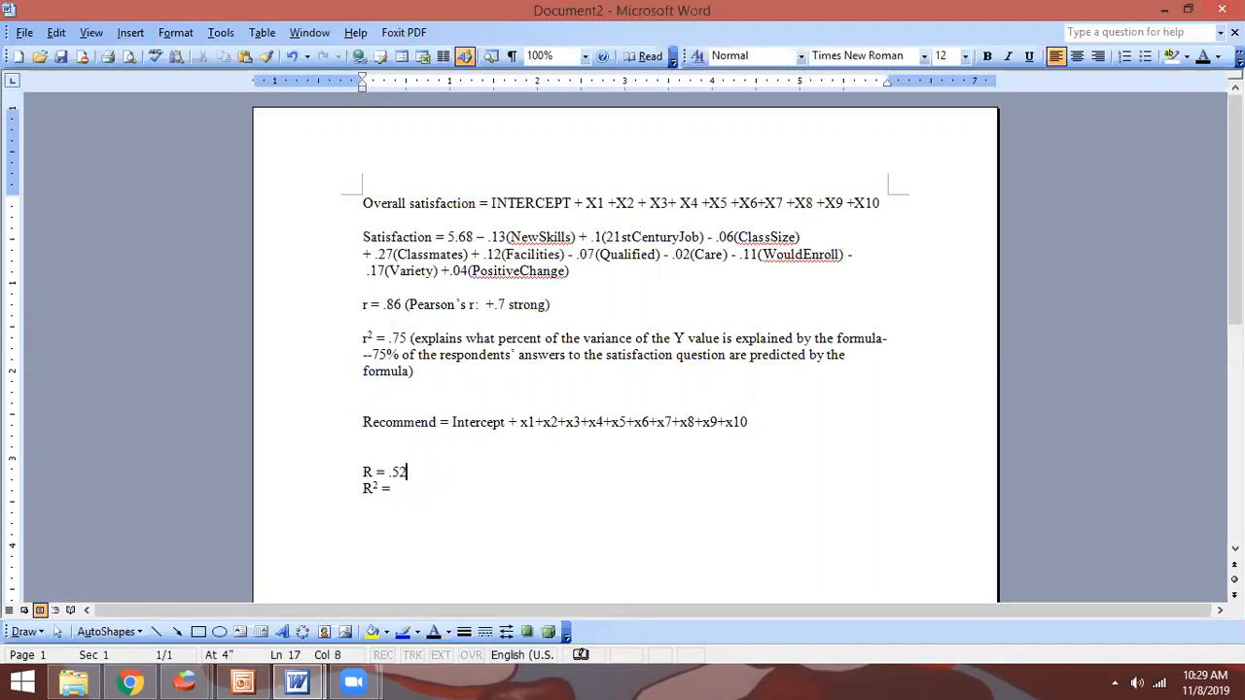
Look up R Square in the Recommend model summary in PSPPIRE and enter .27 for R² in Word
{"action": "key", "text": "Down"}
{"action": "key", "text": "alt+Tab"}
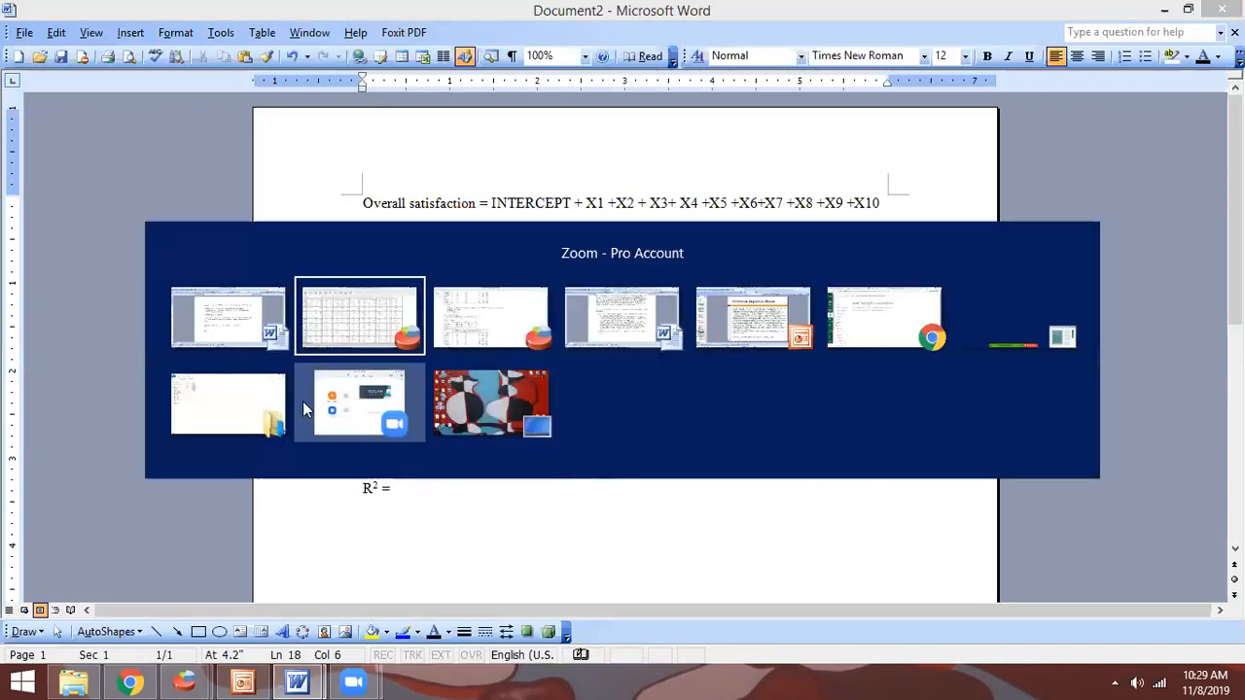
{"action": "key", "text": "alt+Tab"}
{"action": "key", "text": "alt+Tab"}
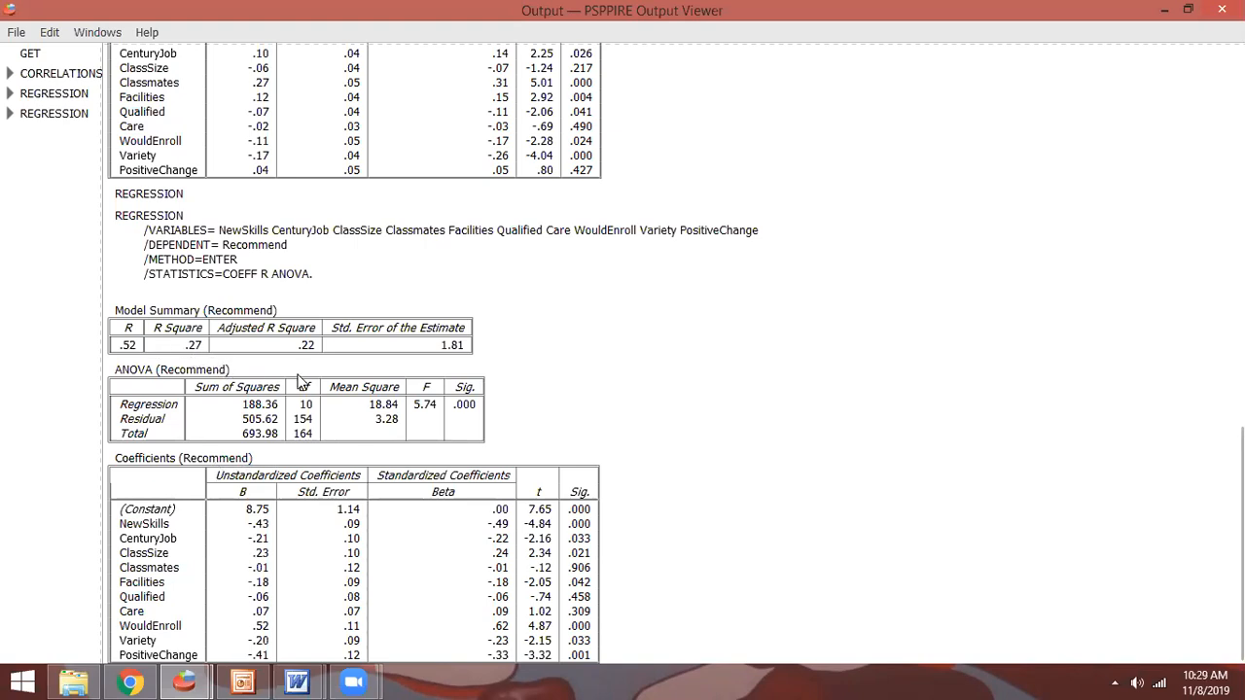
{"action": "key", "text": "alt+Tab"}
{"action": "key", "text": "alt+Tab"}
{"action": "key", "text": "alt+Tab"}
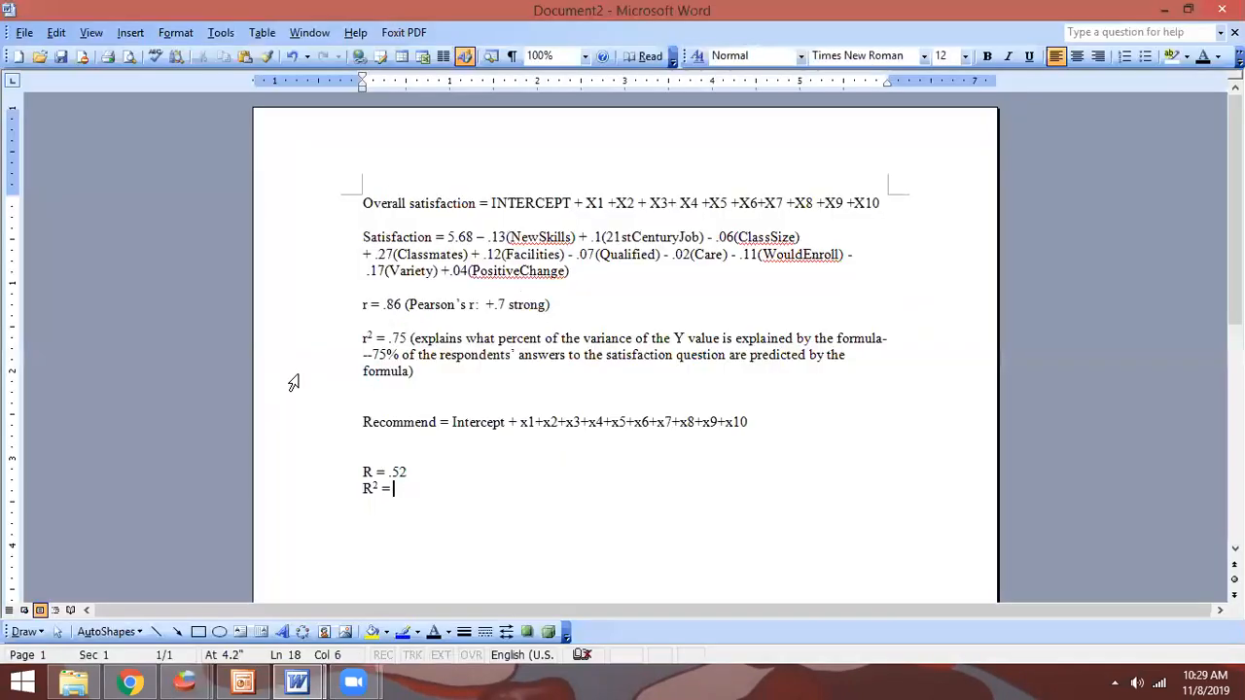
{"action": "type", "text": ".27"}
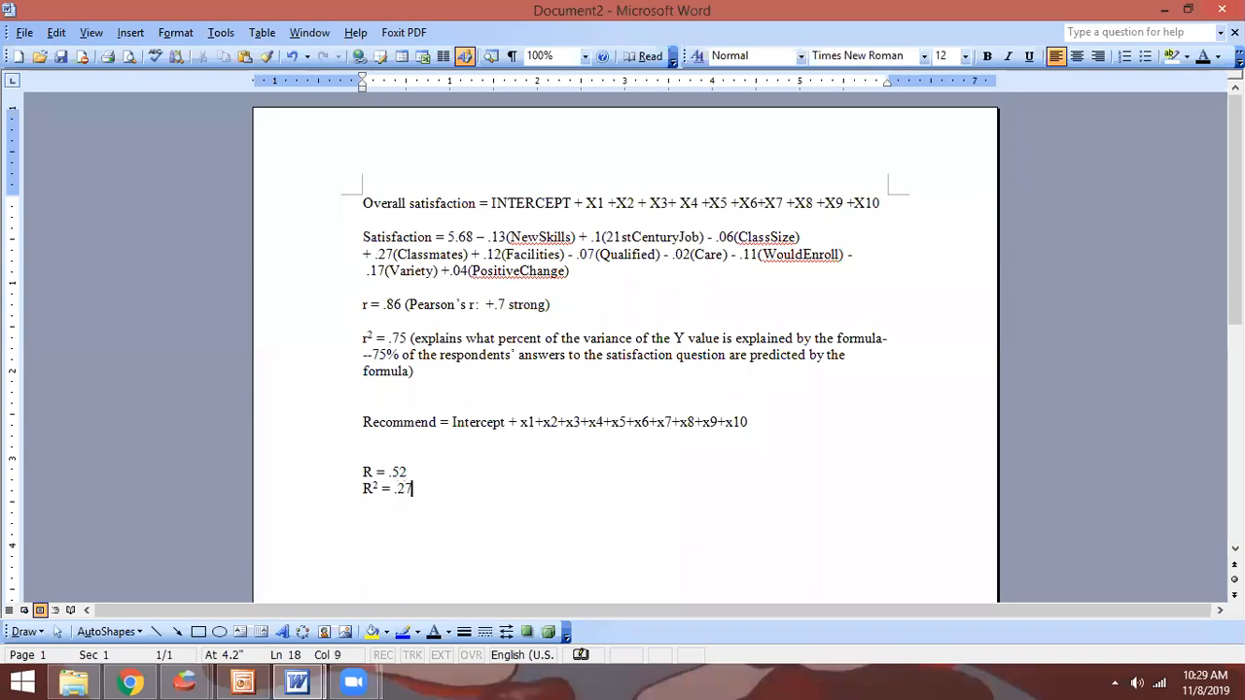
Annotate R with "(moderate relationship)" and R² with "(27% of the variation of recommending is predicted by the 10 variables)"
{"action": "left_click", "coordinate": [445, 469]}
{"action": "type", "text": "(moderate relations"}
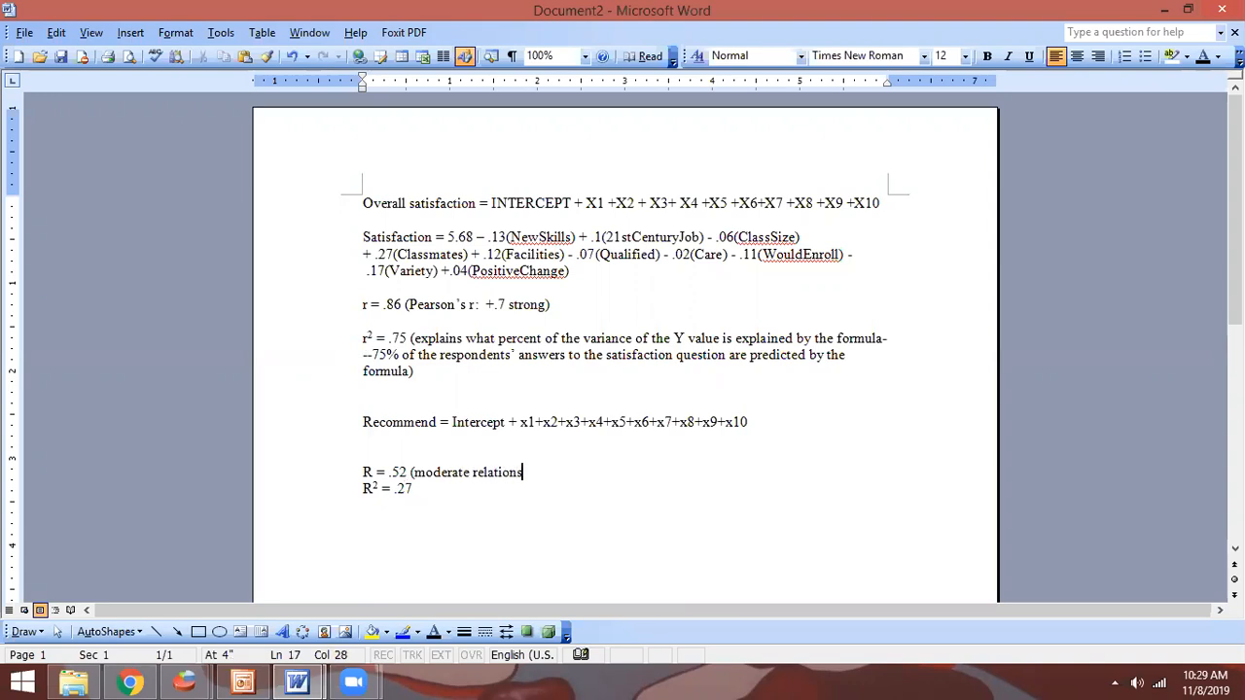
{"action": "type", "text": "hip)"}
{"action": "key", "text": "Down"}
{"action": "type", "text": "(27% "}
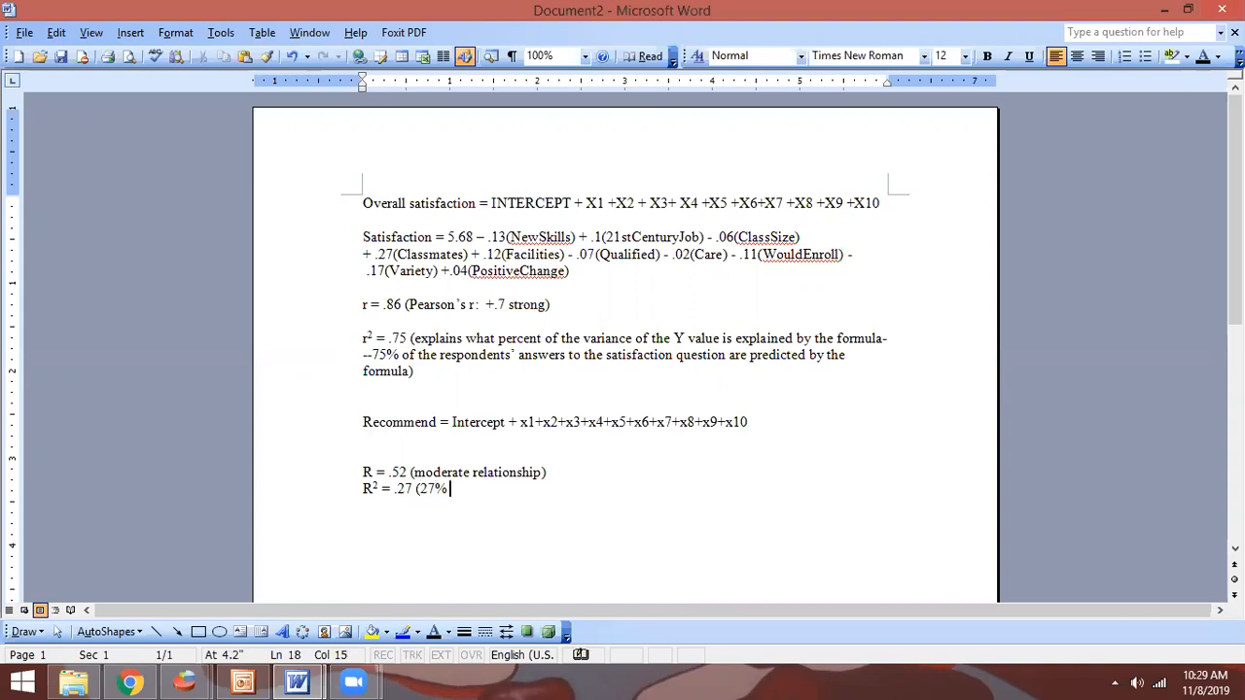
{"action": "type", "text": "of the variation of reco"}
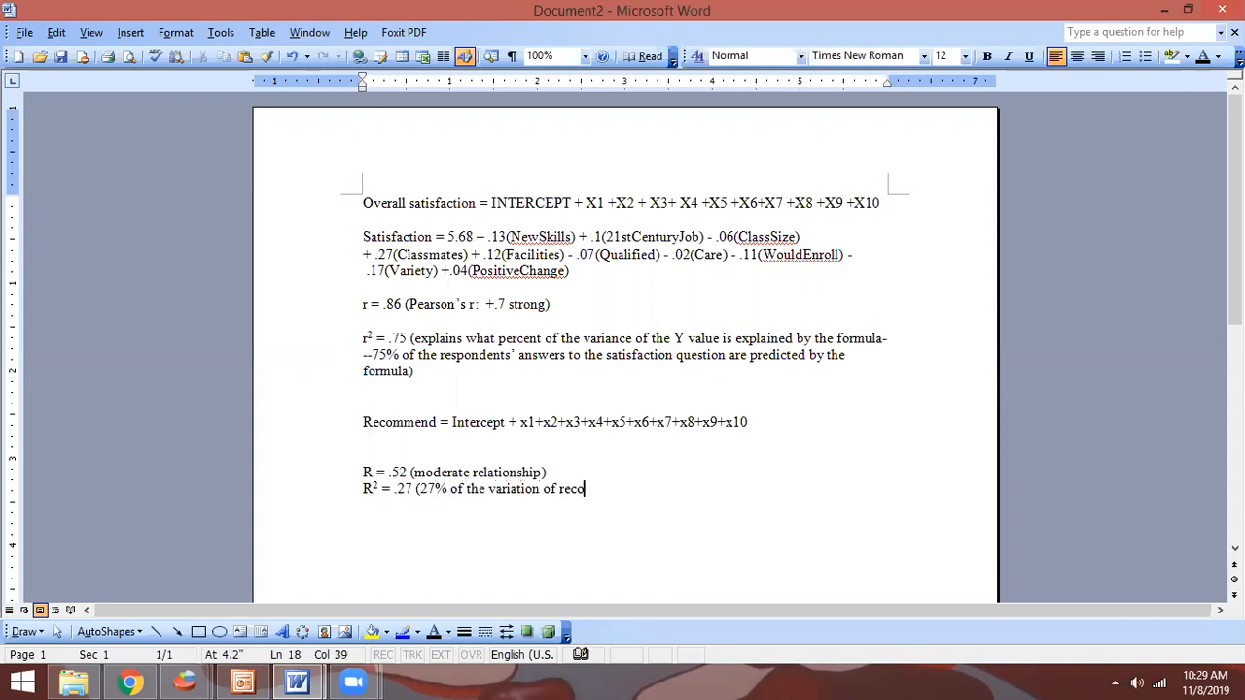
{"action": "type", "text": "mmending is predicted by the v"}
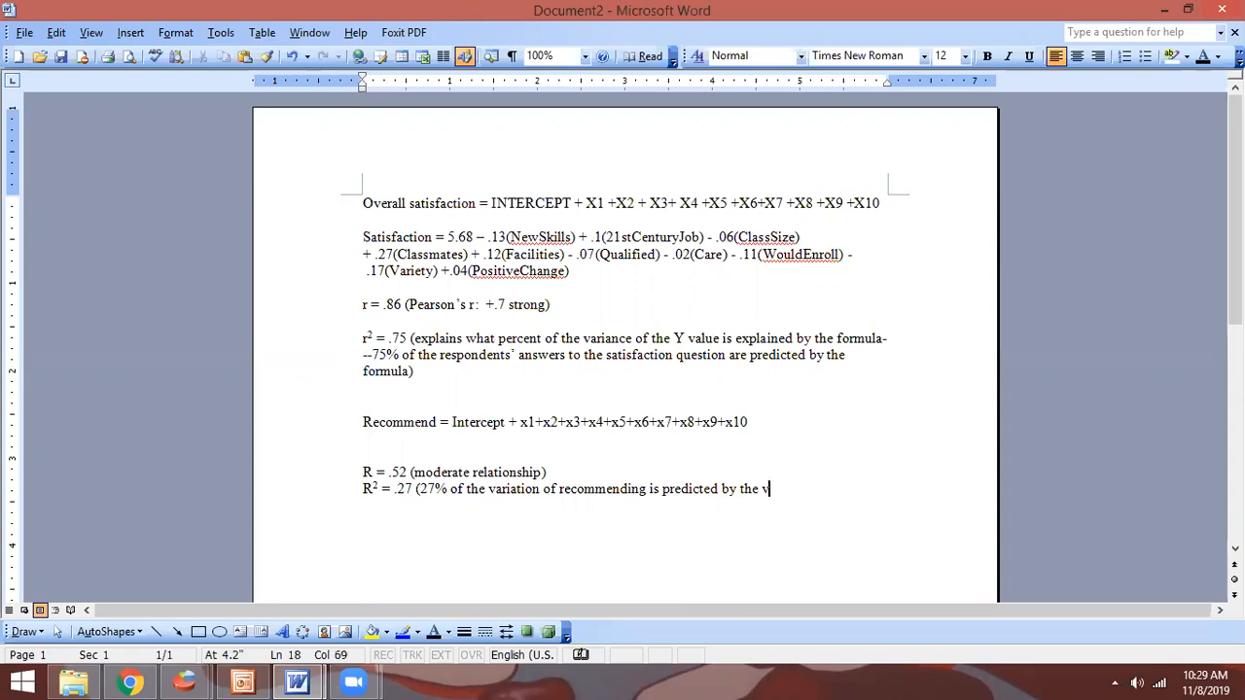
{"action": "key", "text": "BackSpace"}
{"action": "type", "text": "10 variables)"}
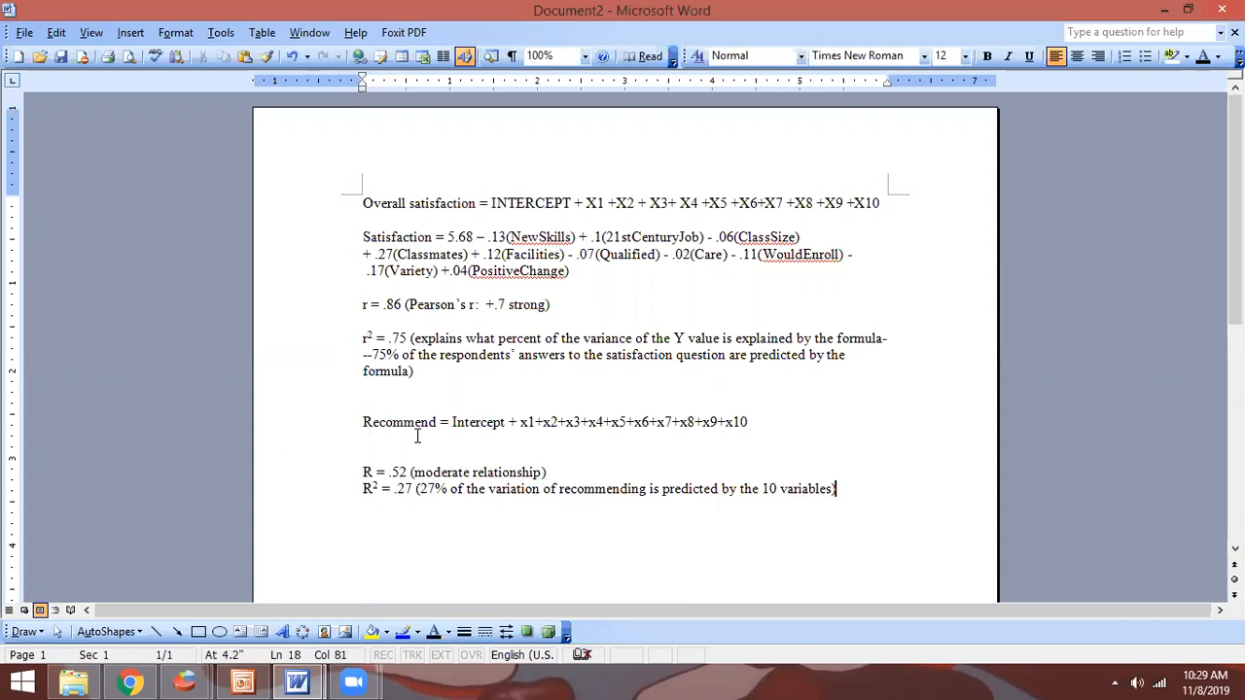
Start a "Recommend =" equation below the R² line in Word, using the PSPPIRE constant coefficient 8.75 as its intercept
{"action": "left_click", "coordinate": [358, 538]}
{"action": "left_click", "coordinate": [866, 486]}
{"action": "key", "text": "Return"}
{"action": "key", "text": "Return"}
{"action": "type", "text": "Recommend ="}
{"action": "key", "text": "alt+Tab"}
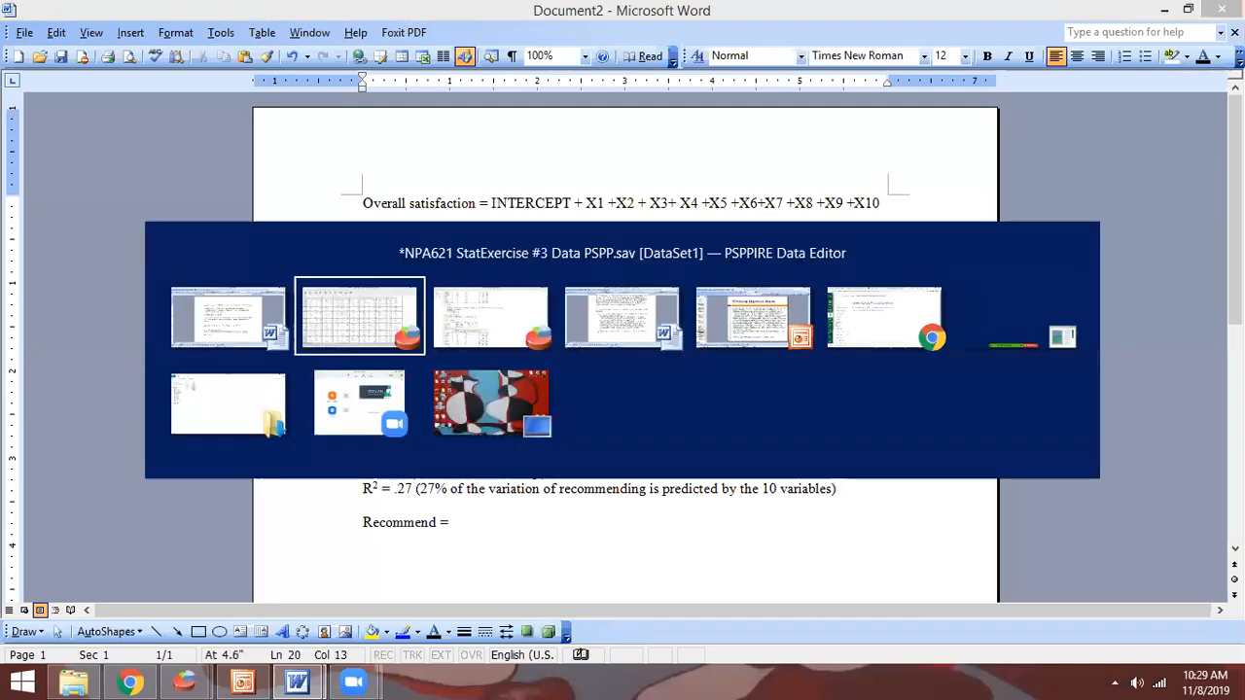
{"action": "key", "text": "alt+Tab"}
{"action": "key", "text": "alt+Tab"}
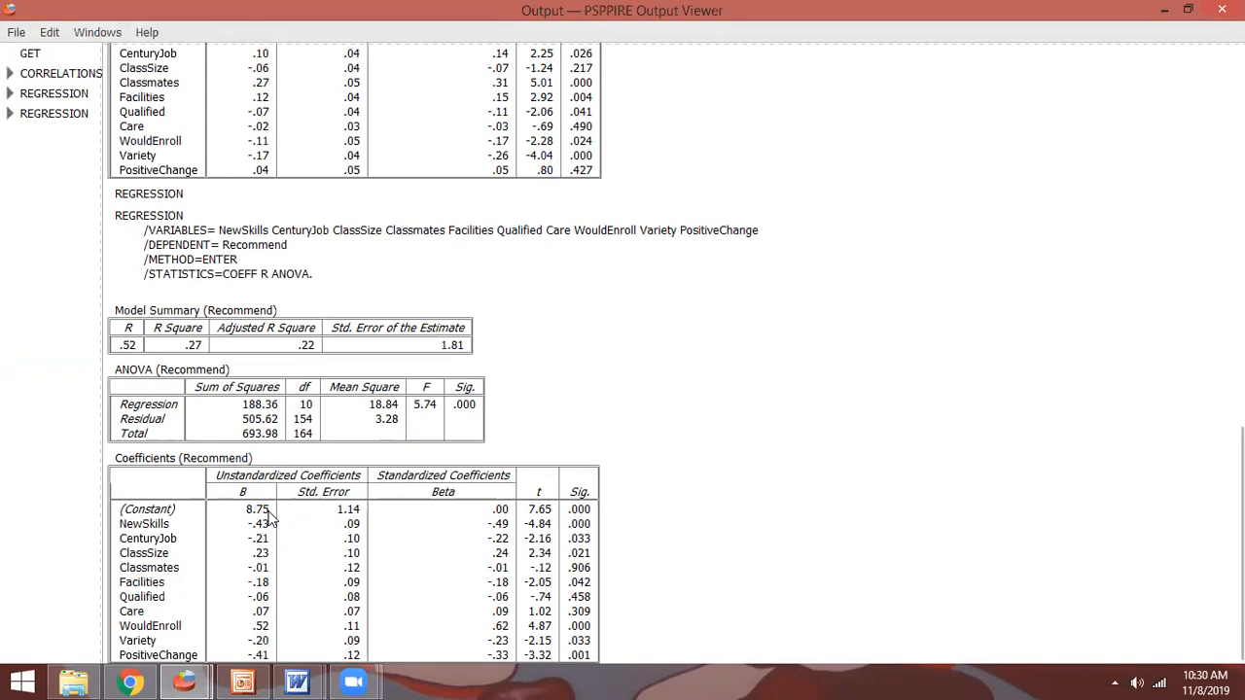
{"action": "key", "text": "alt+Tab"}
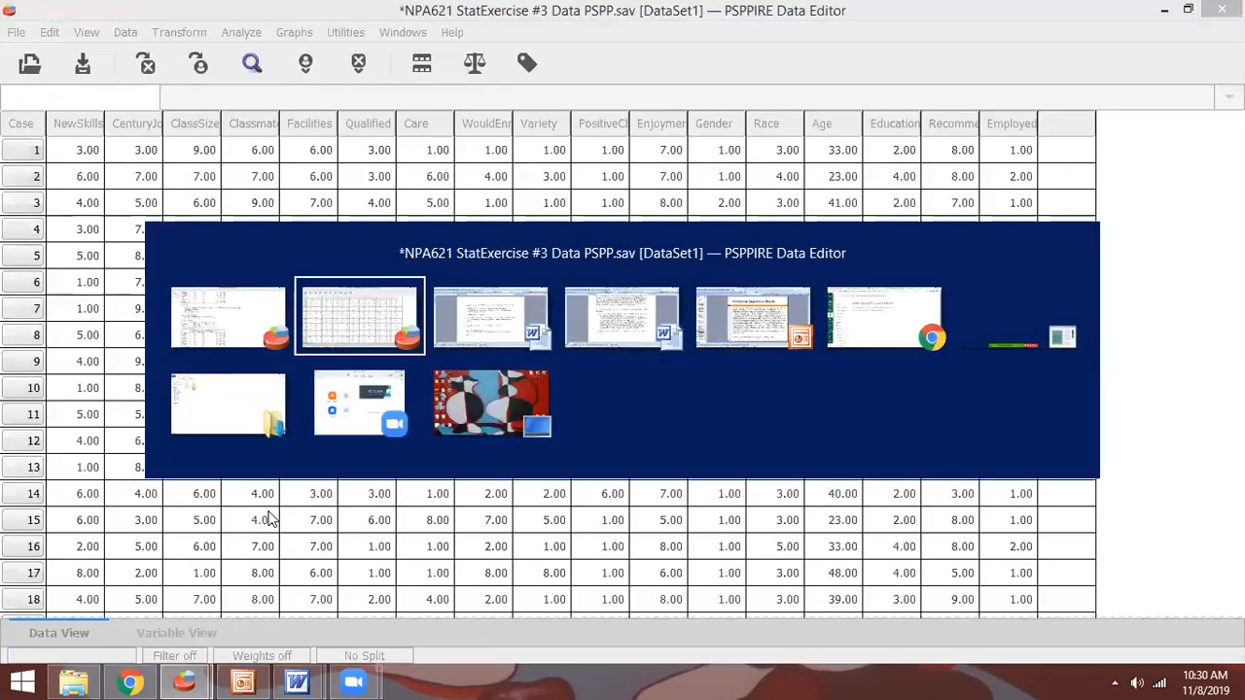
{"action": "key", "text": "Tab"}
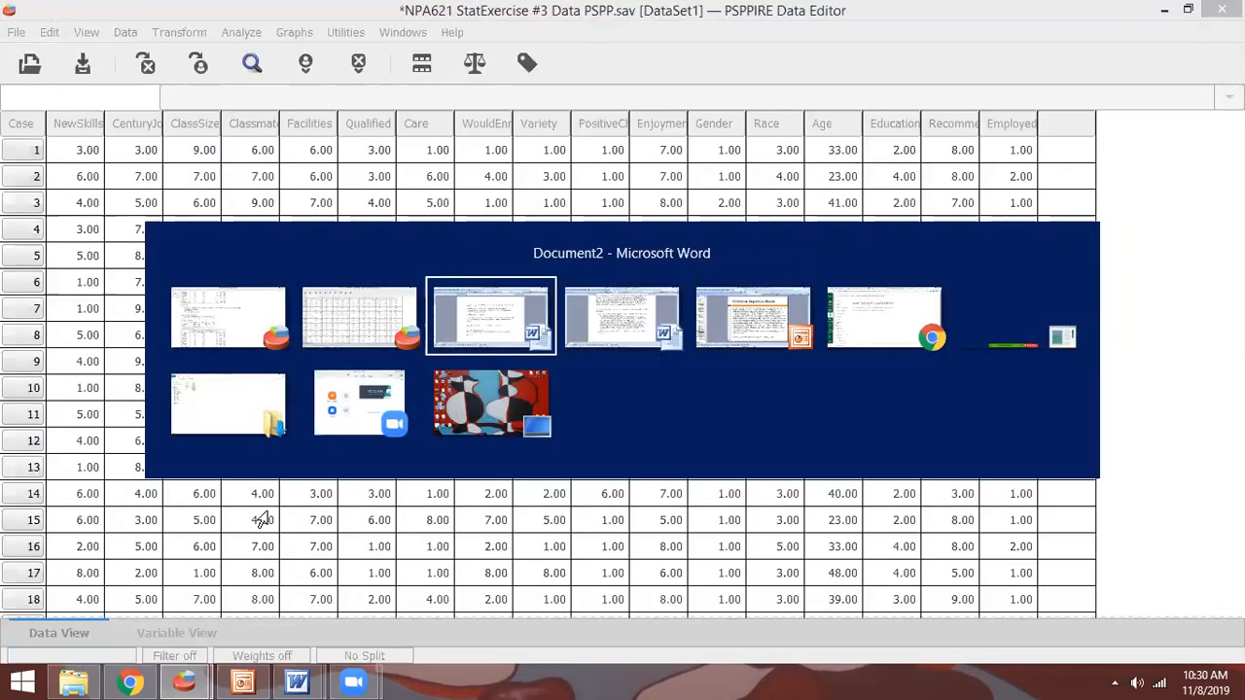
{"action": "type", "text": "8.75"}
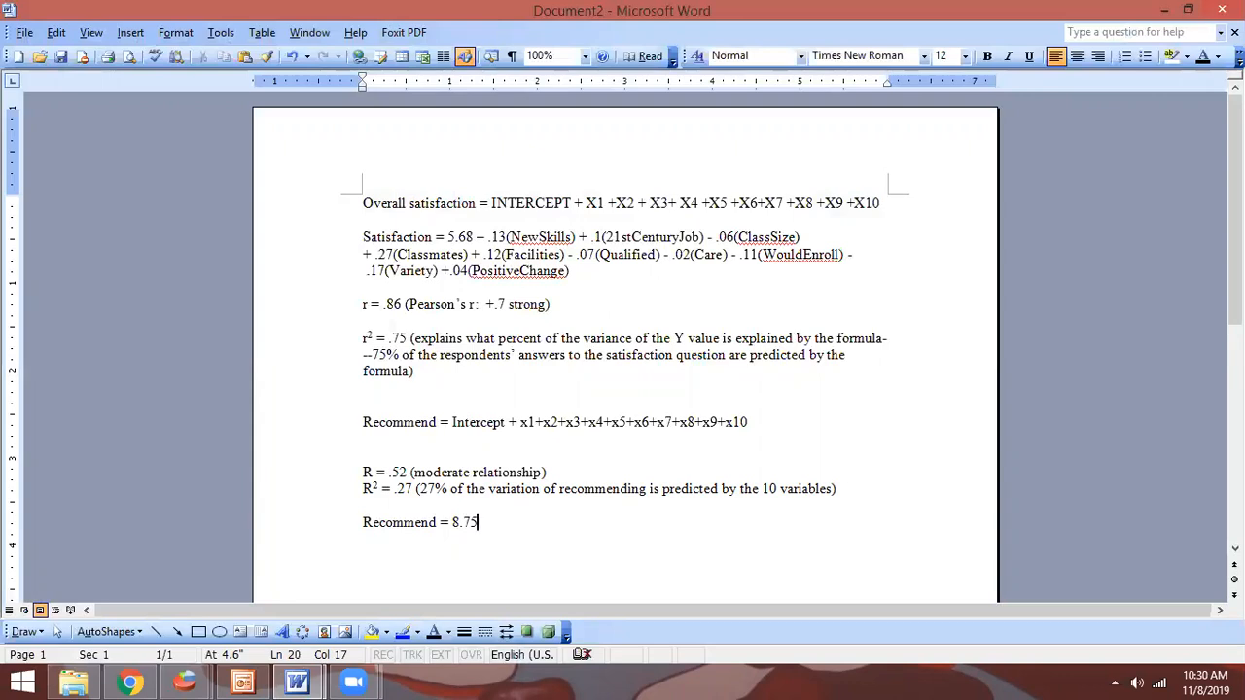
Append the terms -.43(newskills) and - .21(21stCenturyJob) to the Recommend equation from the B column of the PSPPIRE coefficients table
{"action": "key", "text": "alt+Tab"}
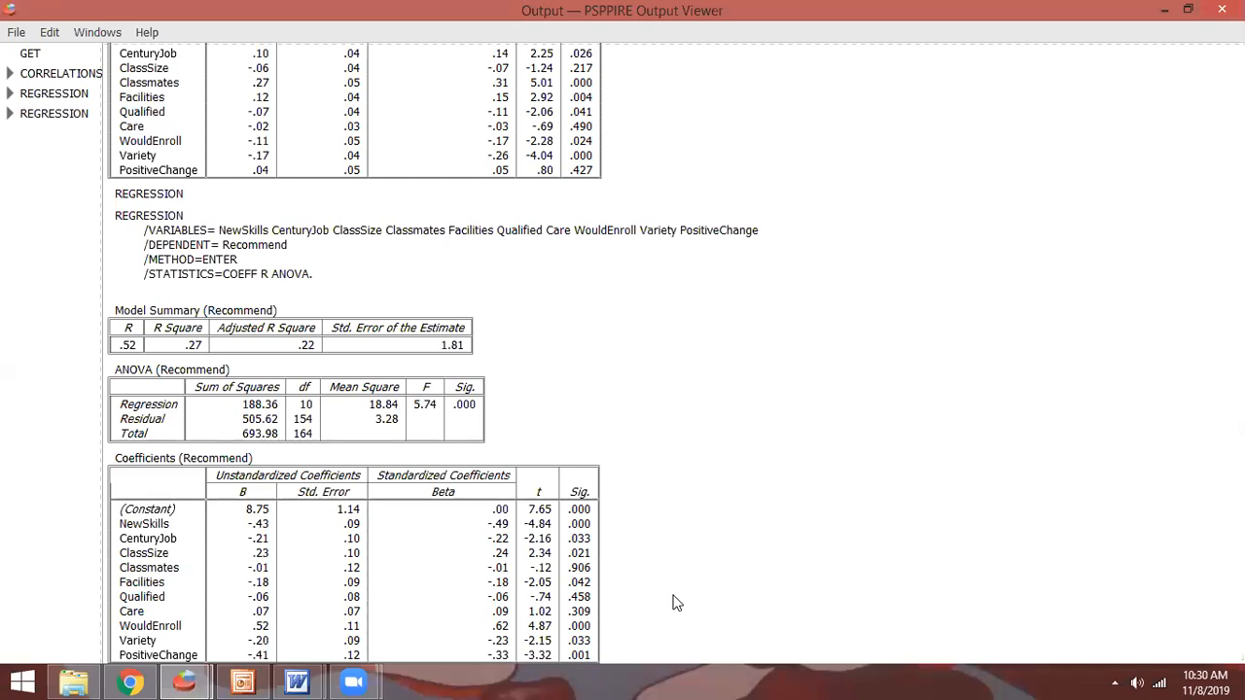
{"action": "key", "text": "alt+Tab"}
{"action": "type", "text": "-.4"}
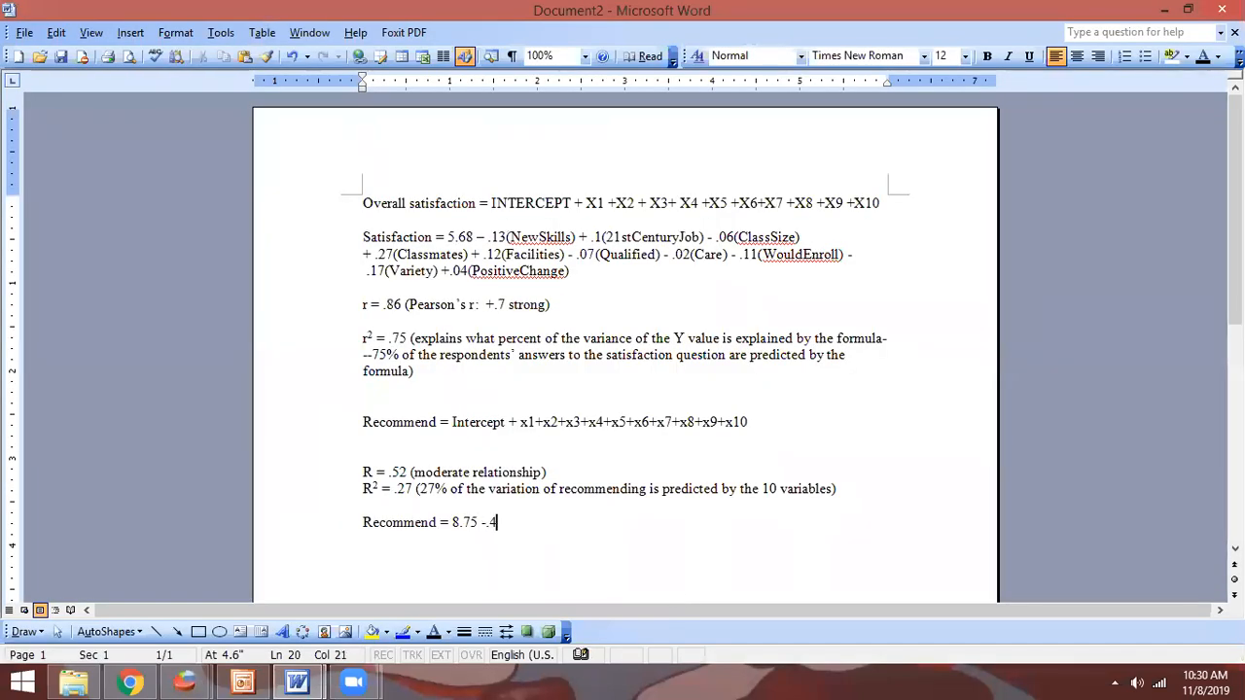
{"action": "type", "text": "3(newskills)"}
{"action": "key", "text": "alt+Tab"}
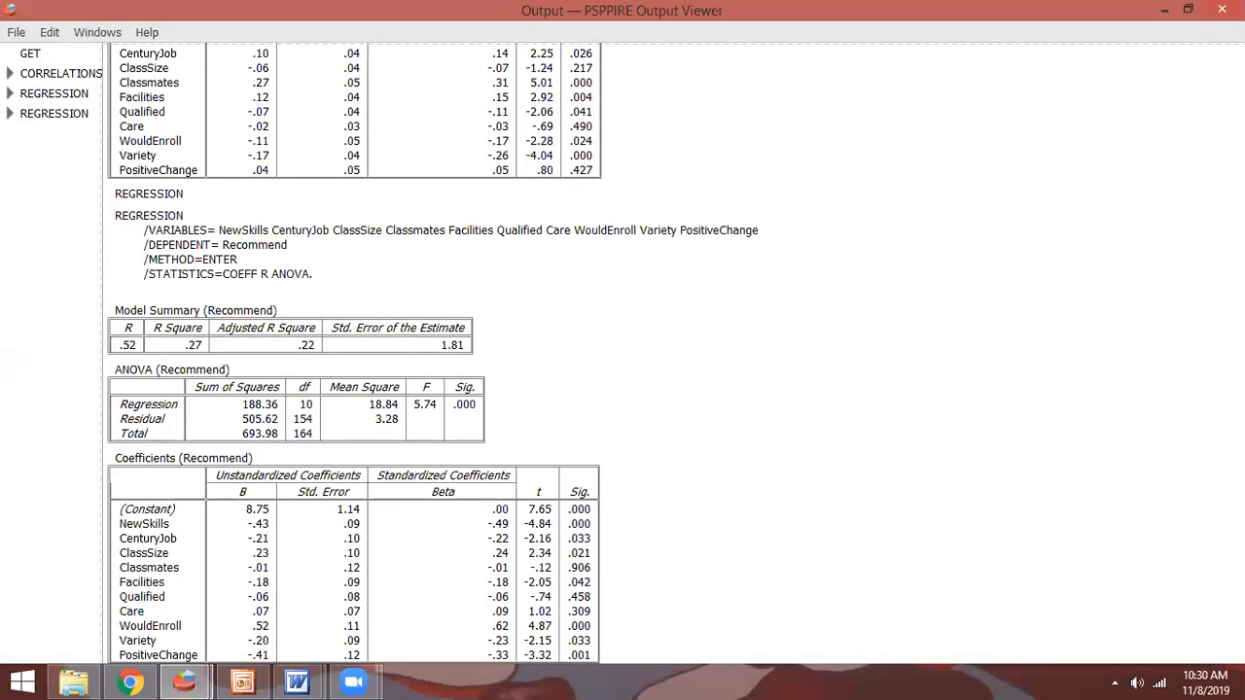
{"action": "key", "text": "alt+Tab"}
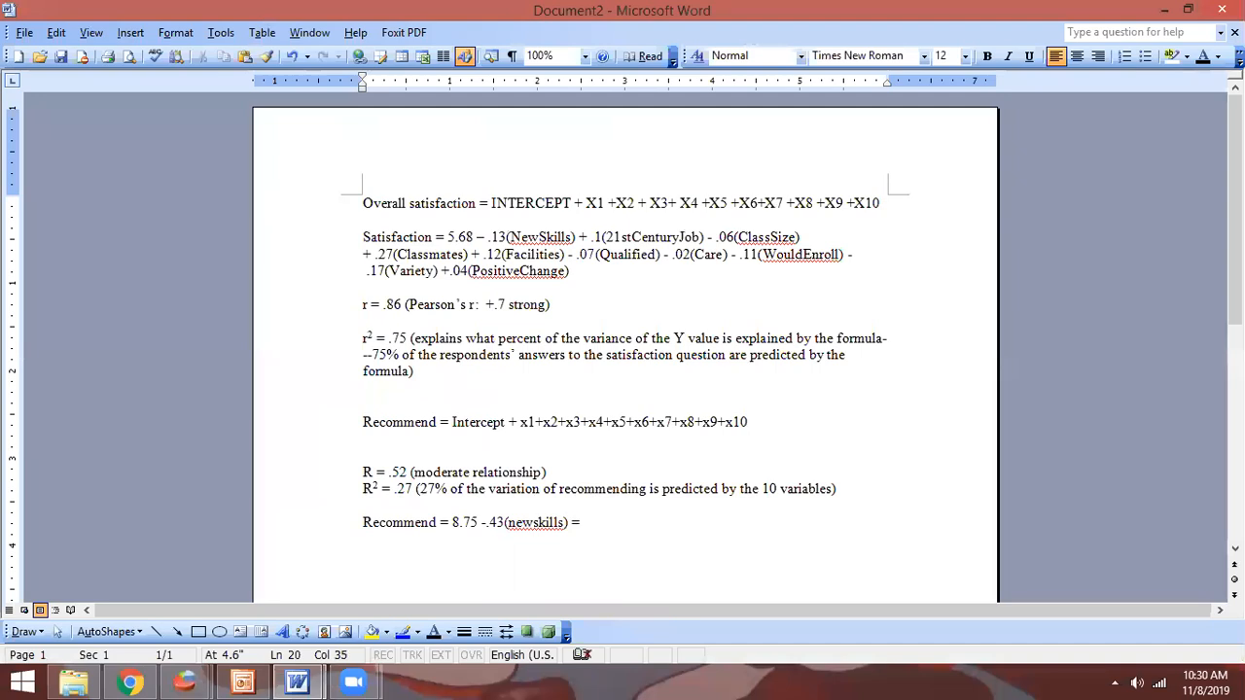
{"action": "type", "text": "- .21(21stCenturyJob)"}
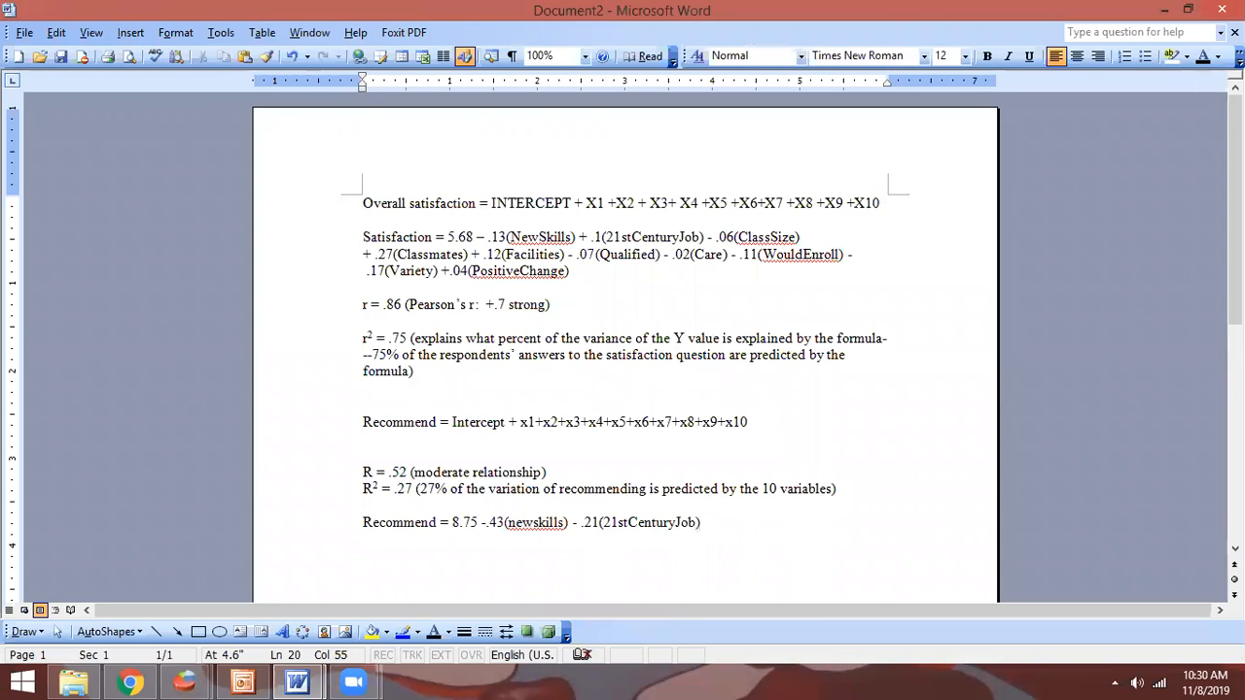
Check the ClassSize coefficient in the PSPPIRE output and append + .23(classsize) to the Recommend equation in Word
{"action": "key", "text": "alt+Tab"}
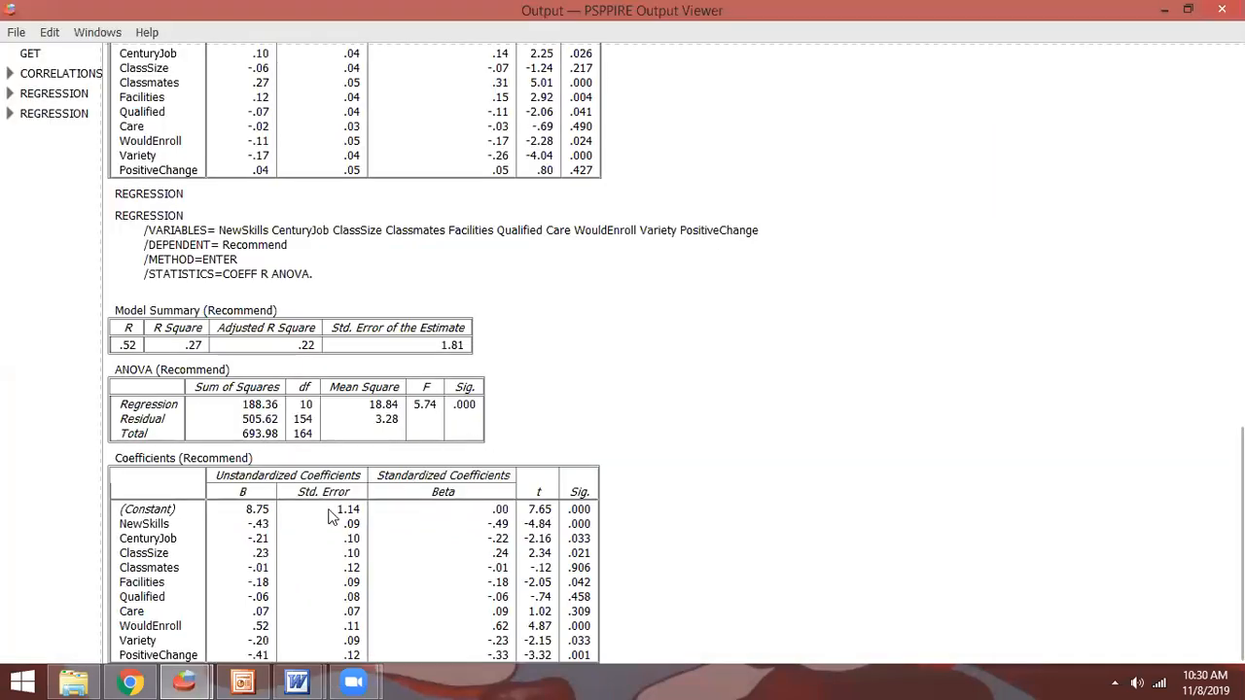
{"action": "key", "text": "alt+Tab"}
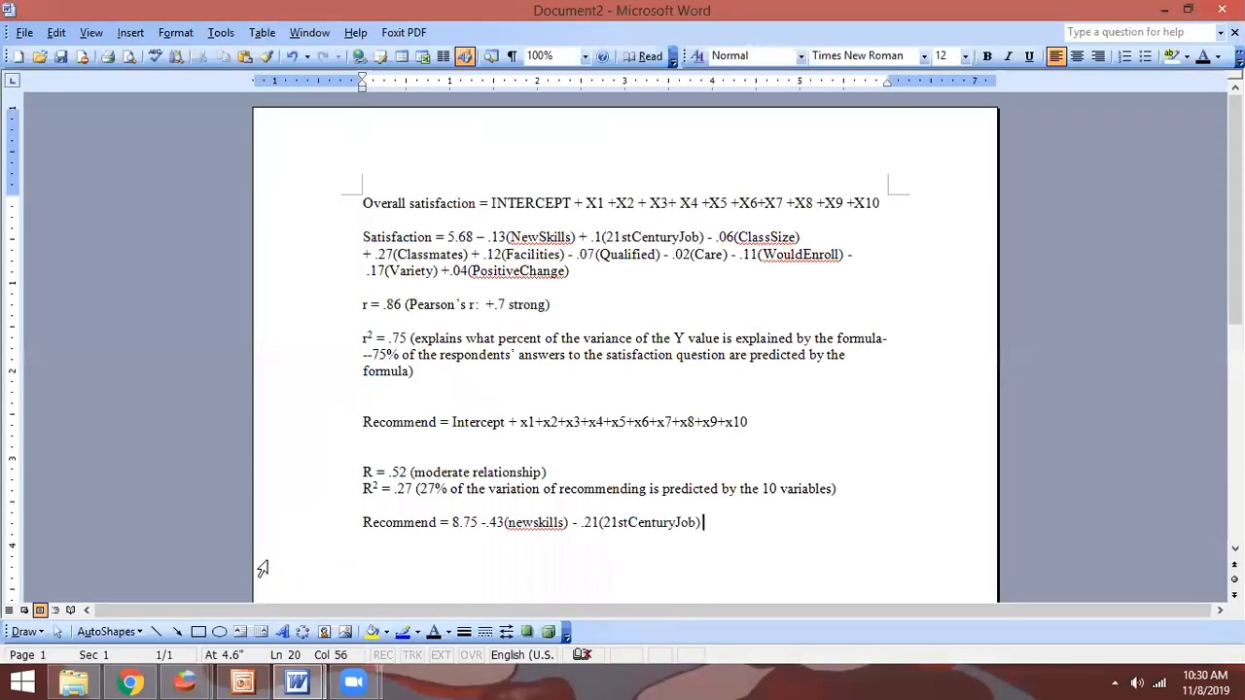
{"action": "type", "text": "+ .23"}
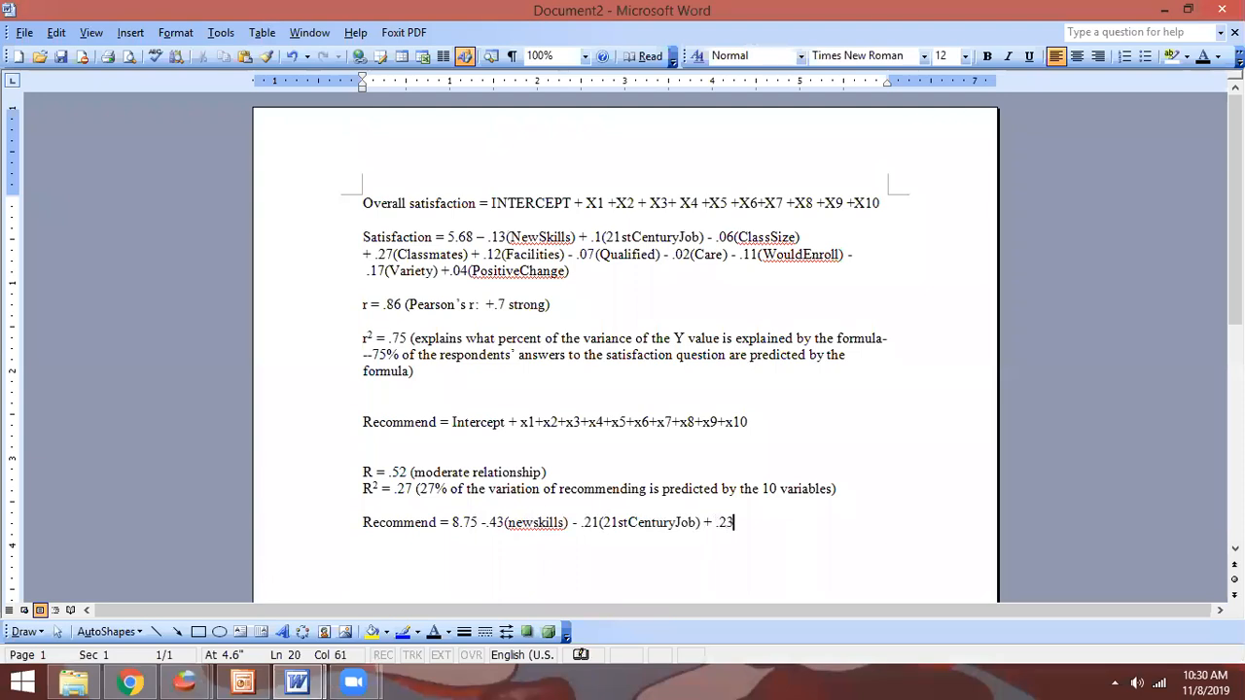
{"action": "type", "text": "(classsize)"}
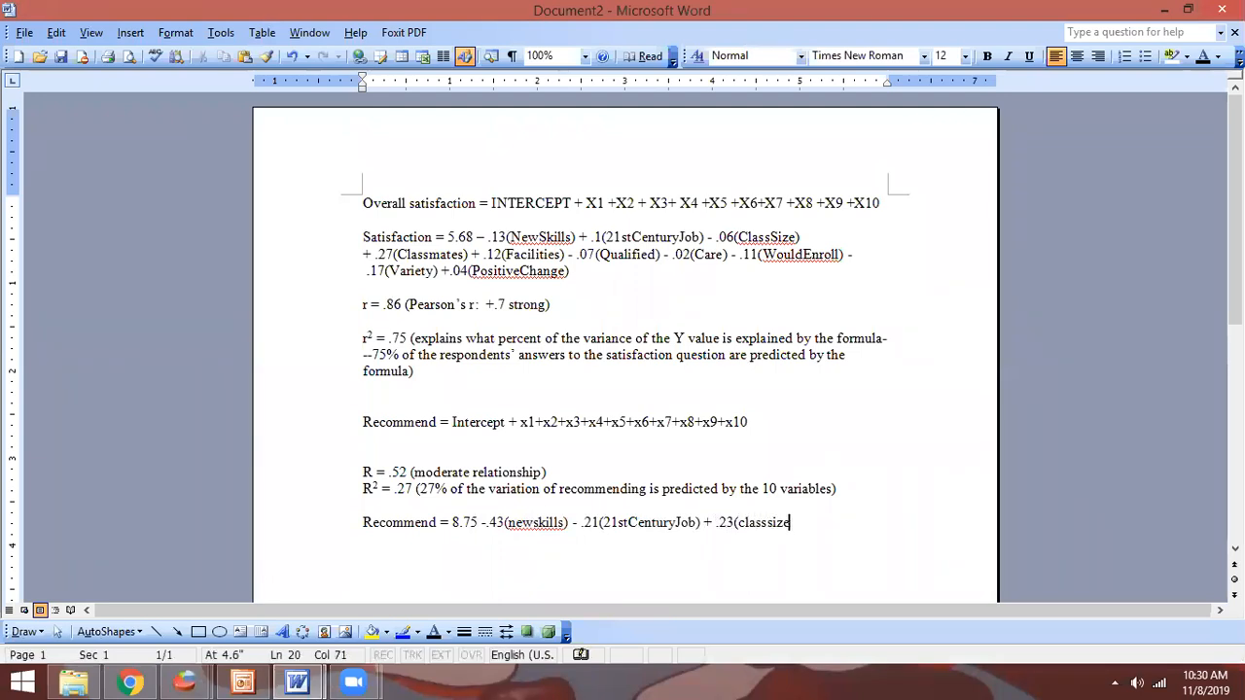
Append the term - .01(classmates) to the Recommend equation in Word, taking the coefficient from the PSPPIRE output
{"action": "key", "text": "alt+Tab"}
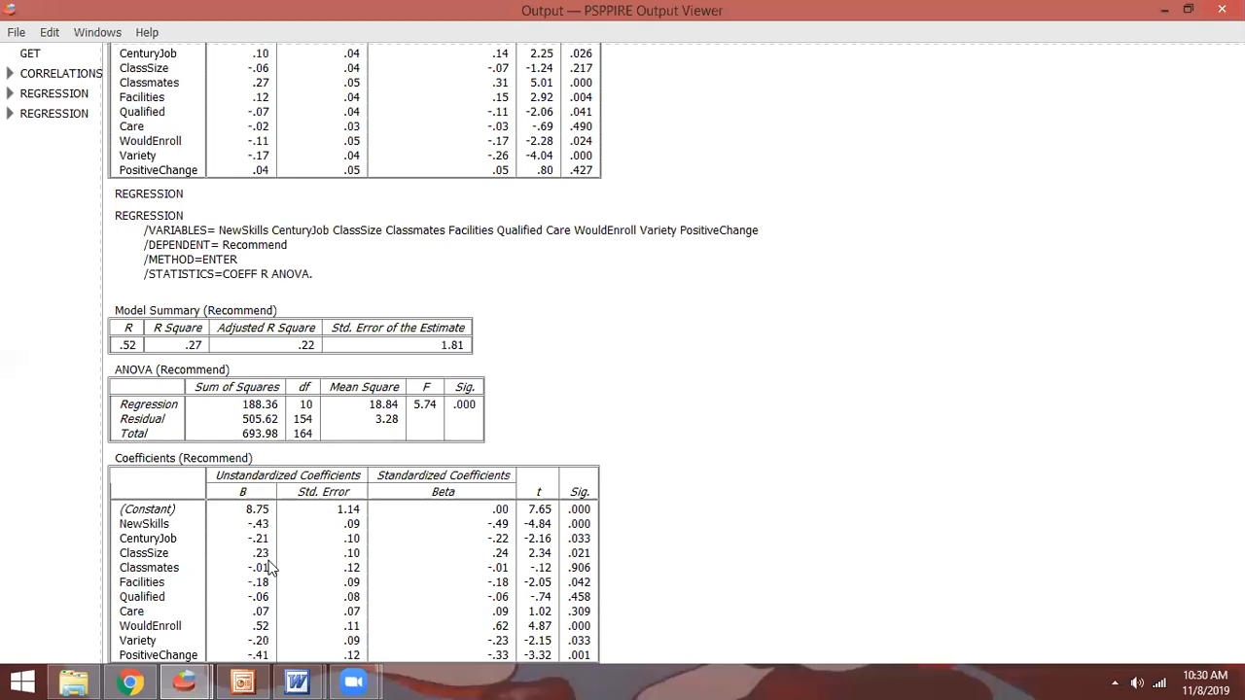
{"action": "key", "text": "alt+Tab"}
{"action": "type", "text": "- "}
{"action": "type", "text": ".01(class"}
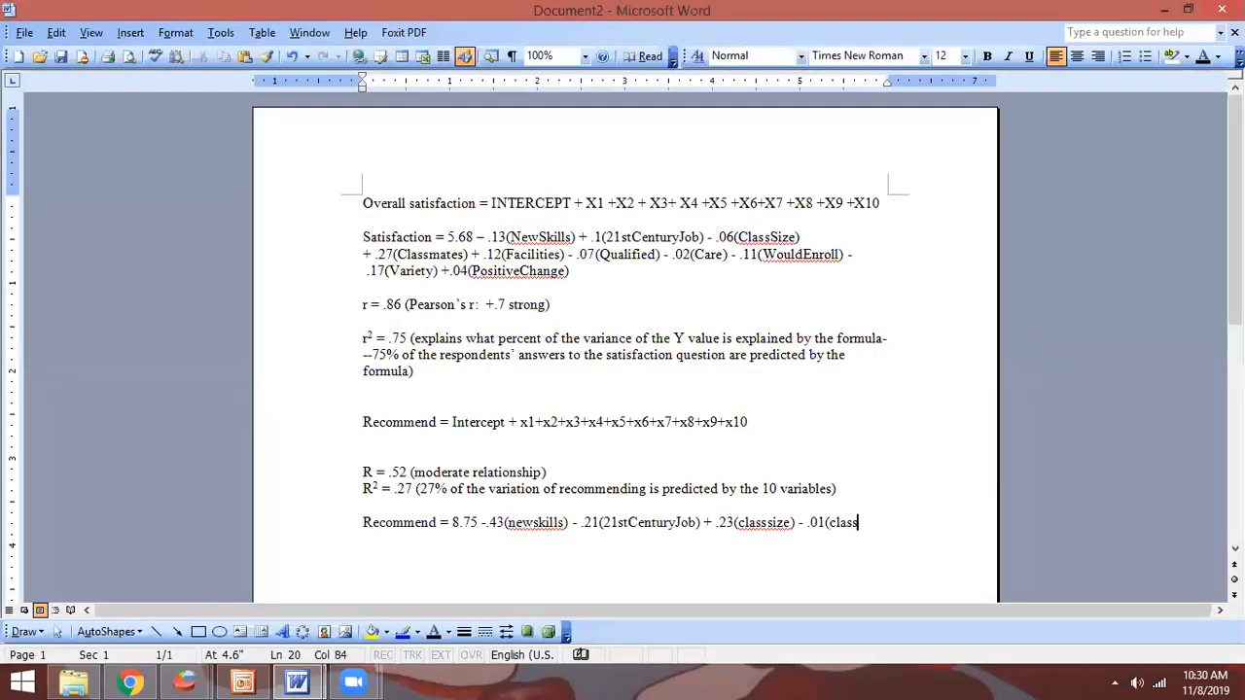
{"action": "type", "text": "mates)"}
Look up the Facilities coefficient in the PSPPIRE output and append - .18(facilities) to the Recommend equation
{"action": "key", "text": "alt+Tab"}
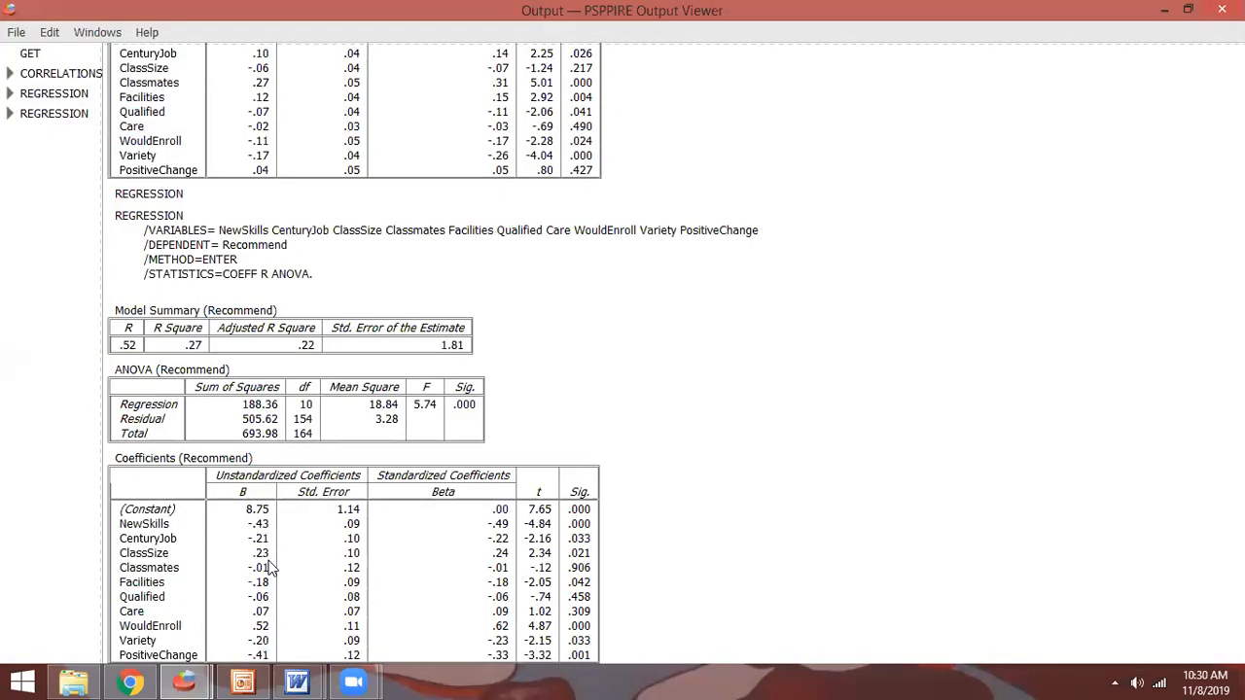
{"action": "key", "text": "alt+Tab"}
{"action": "type", "text": "- "}
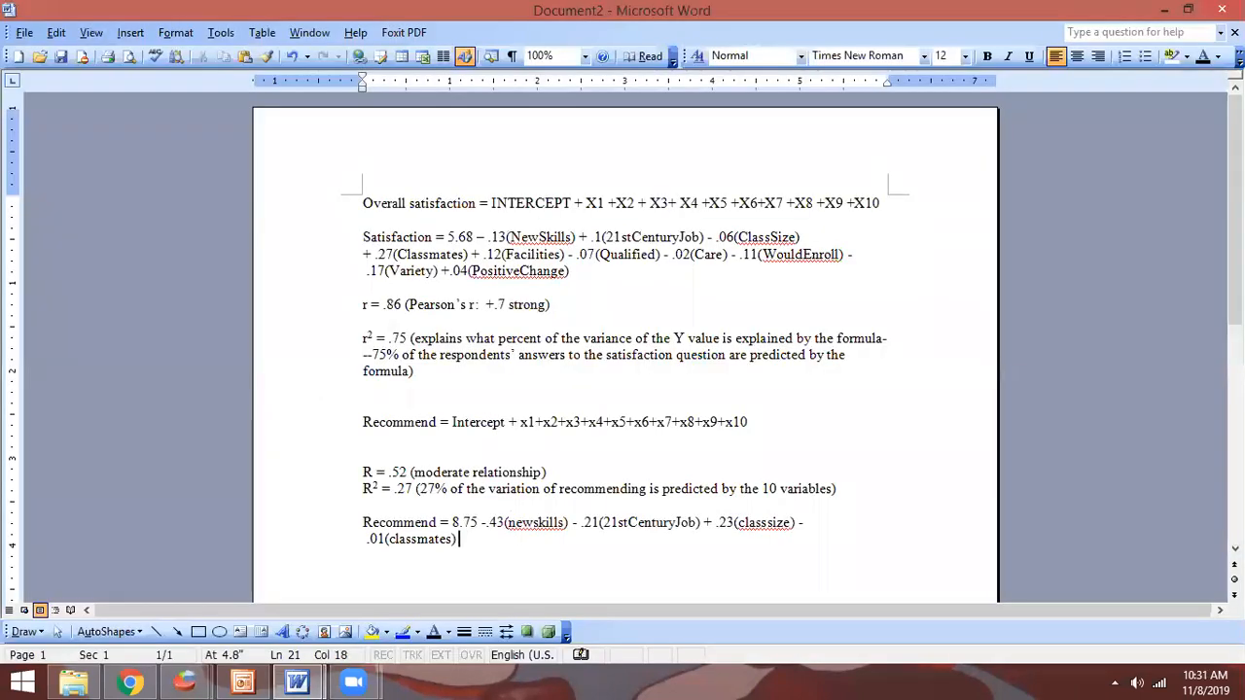
{"action": "type", "text": ".18(faciltiie"}
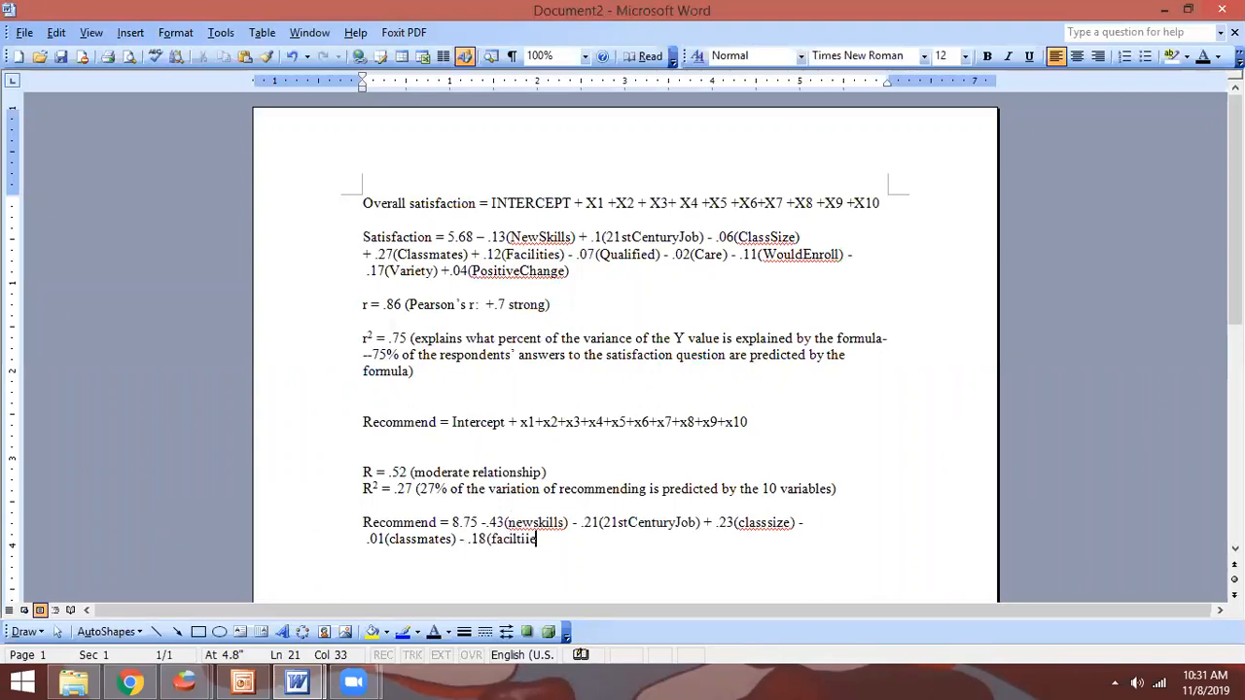
{"action": "key", "text": "BackSpace"}
{"action": "key", "text": "BackSpace"}
{"action": "key", "text": "BackSpace"}
{"action": "type", "text": "ities)"}
Append the terms -.06 (qualified) and + .07(care) to the Recommend equation from the B column of the PSPPIRE coefficients table
{"action": "key", "text": "alt+Tab"}
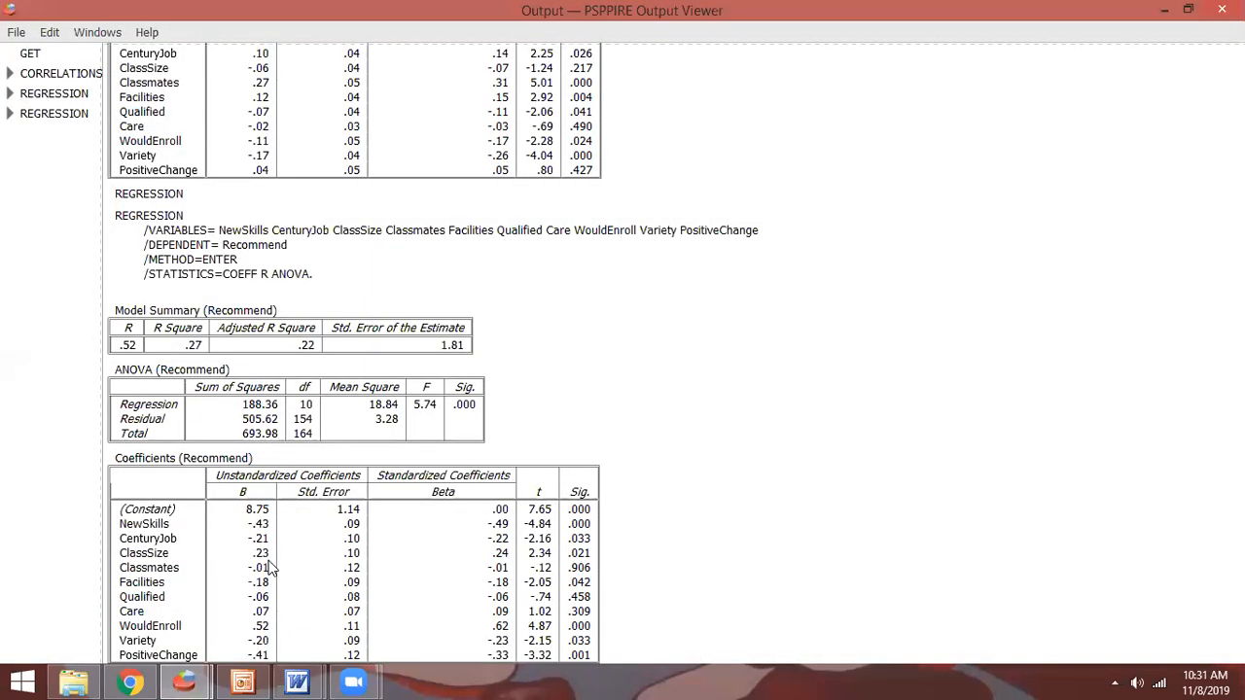
{"action": "key", "text": "alt+Tab"}
{"action": "type", "text": "-"}
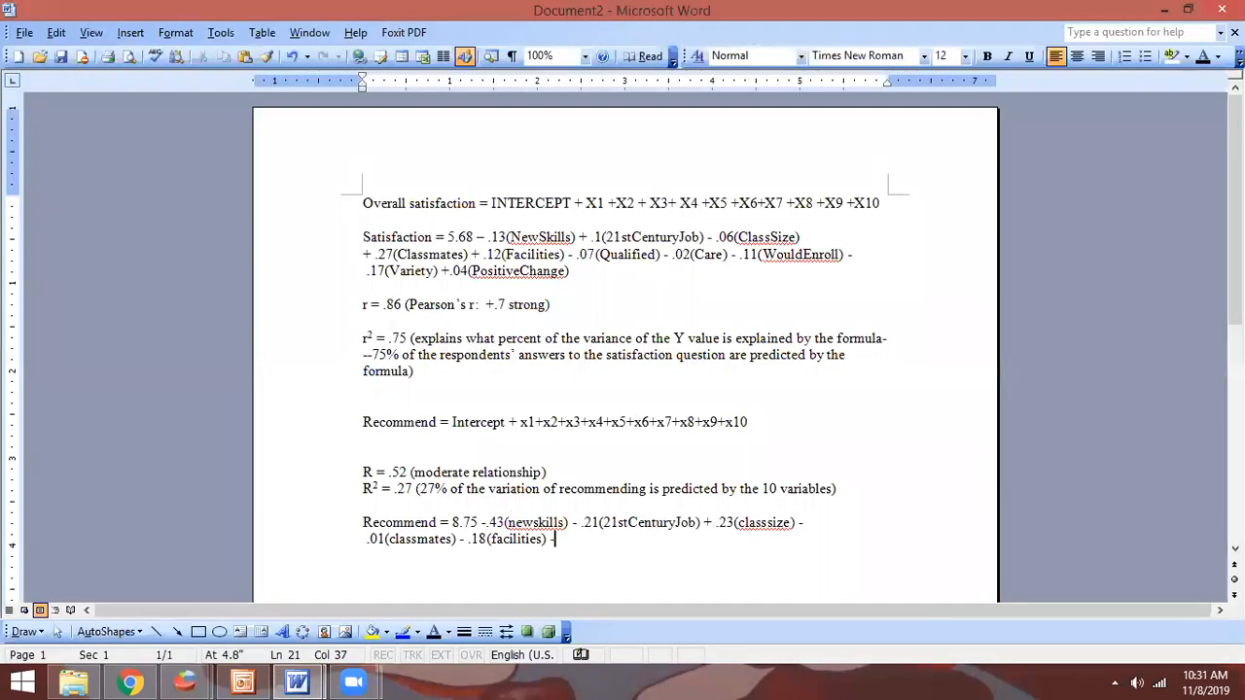
{"action": "type", "text": ".06 (qualified"}
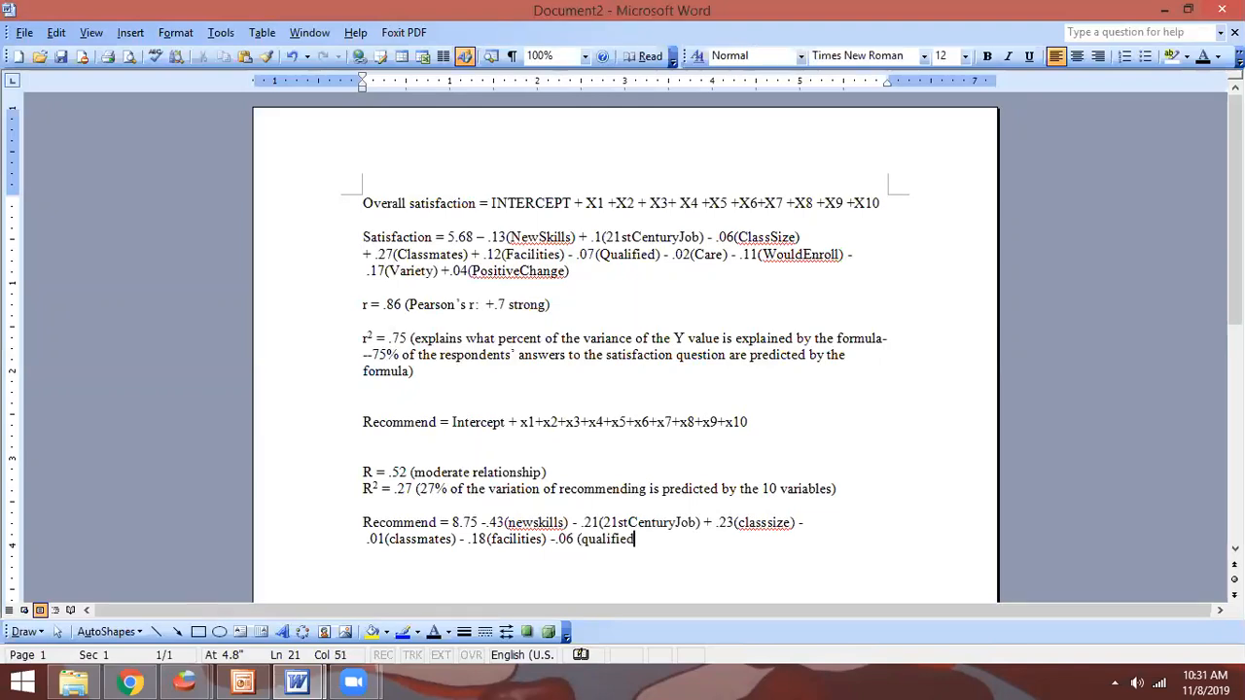
{"action": "key", "text": "alt+Tab"}
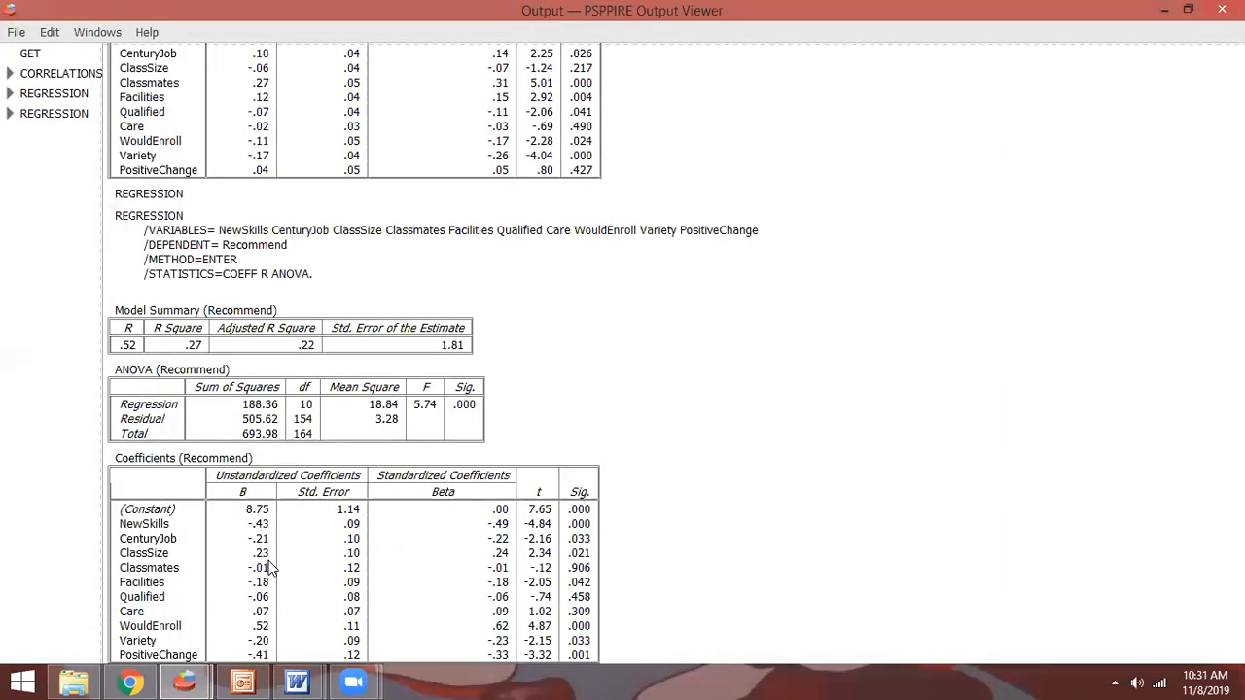
{"action": "key", "text": "alt+Tab"}
{"action": "type", "text": ") + .0"}
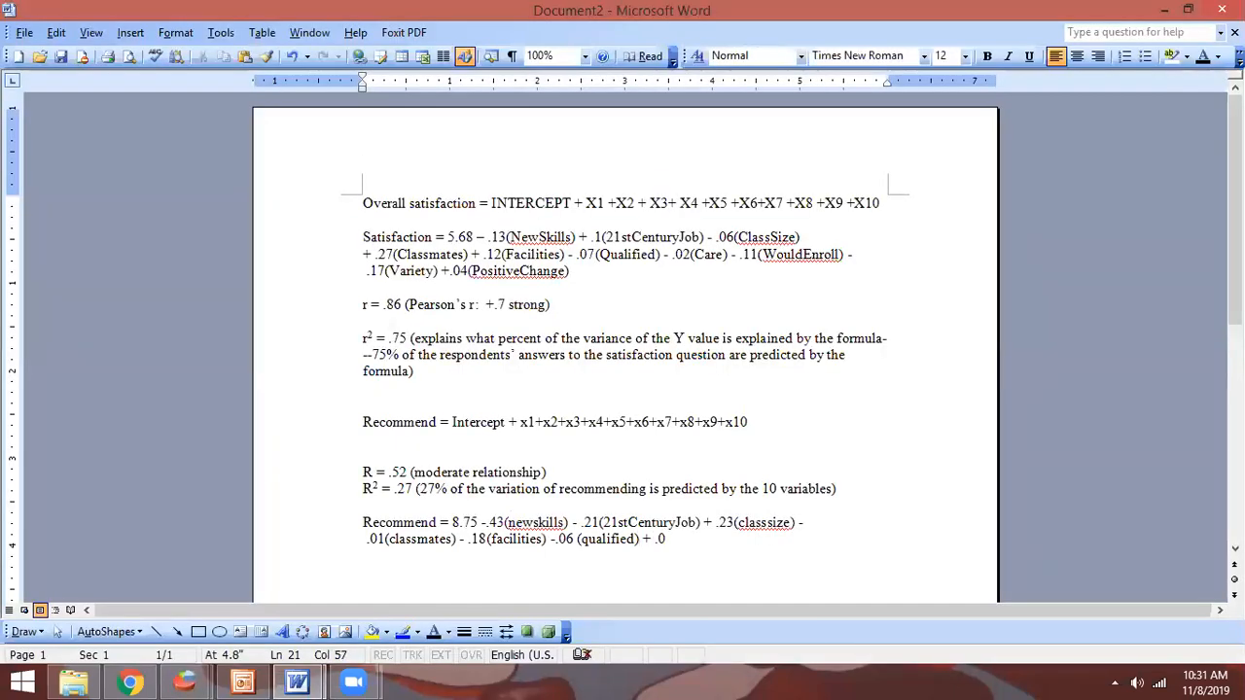
{"action": "type", "text": "7(care)"}
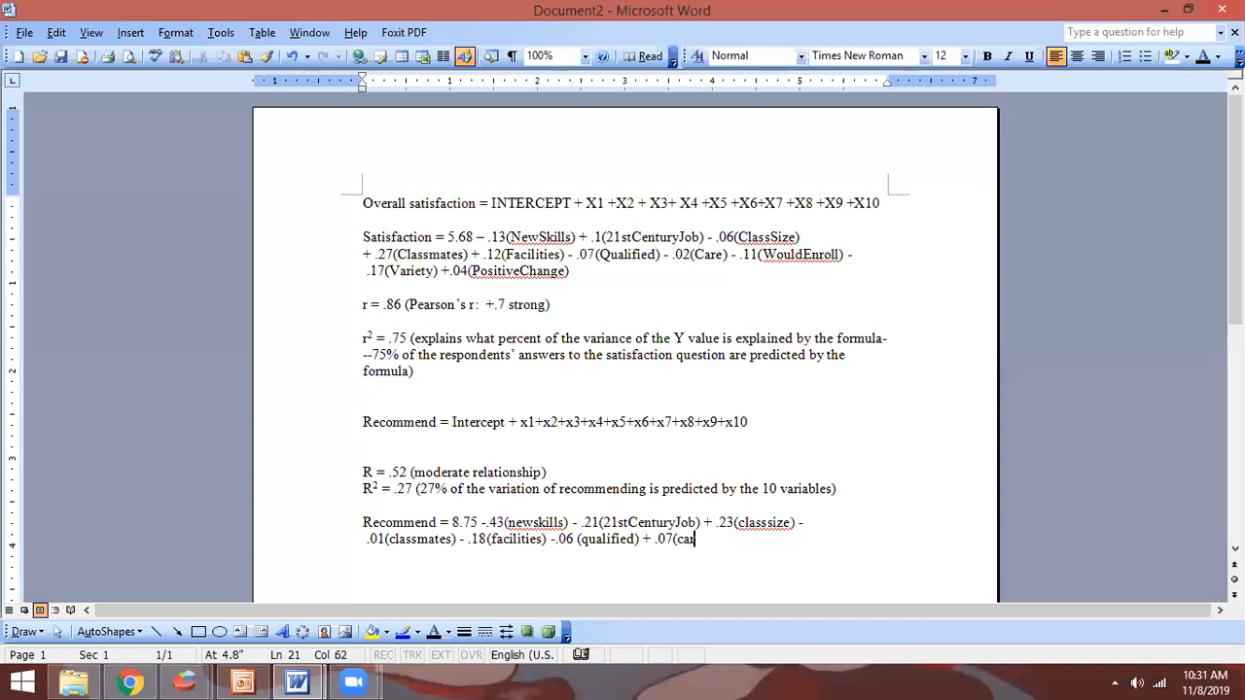
Append the terms + .52(wouldenroll) and - .2(variety) to the Recommend equation, using the PSPPIRE B coefficients
{"action": "key", "text": "alt+Tab"}
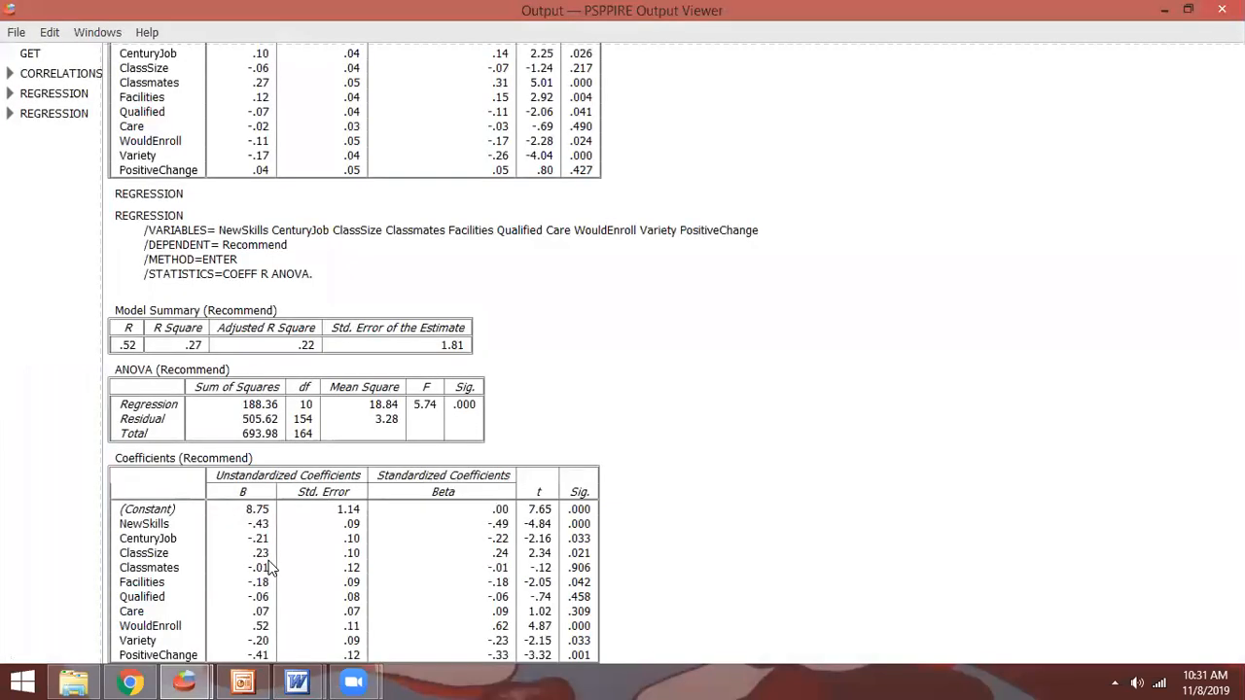
{"action": "key", "text": "alt+Tab"}
{"action": "type", "text": "+ .52(wouldenroll"}
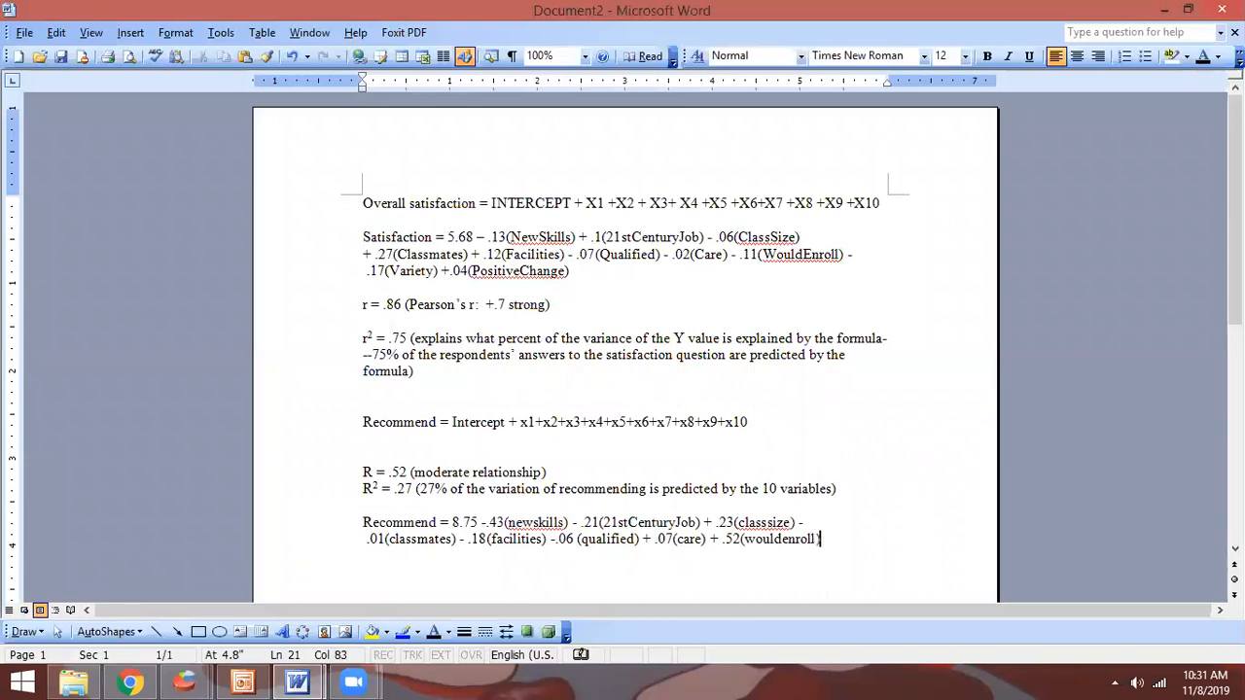
{"action": "key", "text": "alt+Tab"}
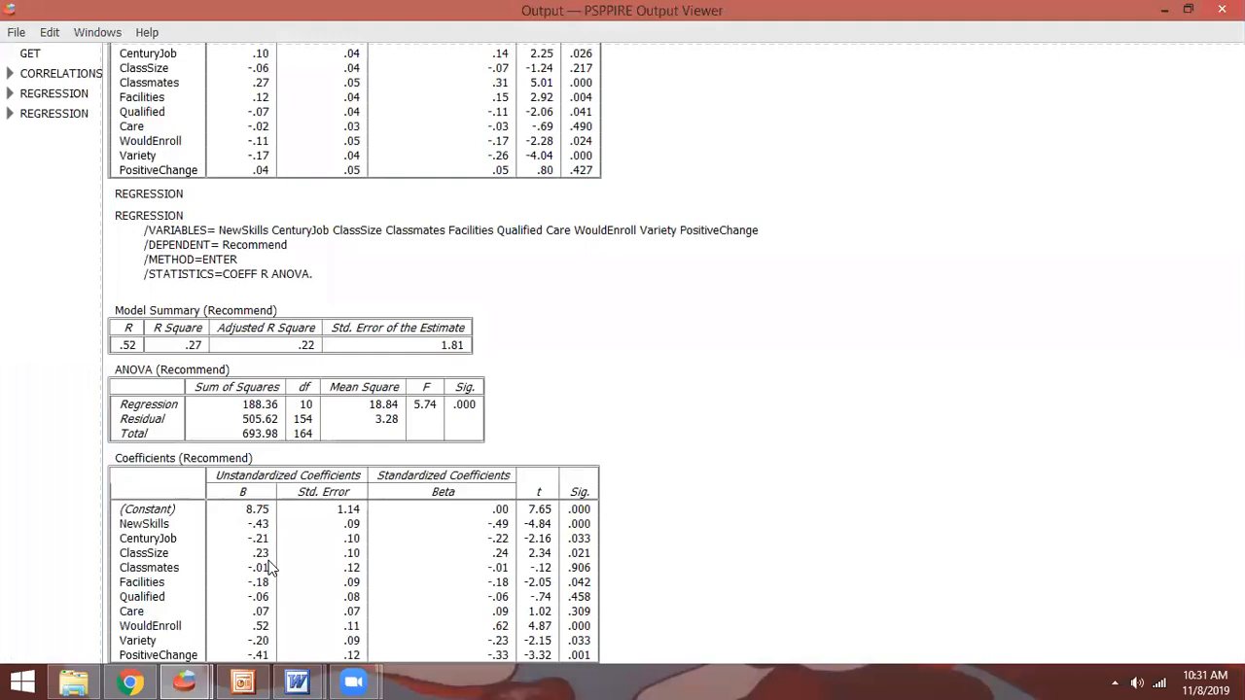
{"action": "key", "text": "alt+Tab"}
{"action": "type", "text": "="}
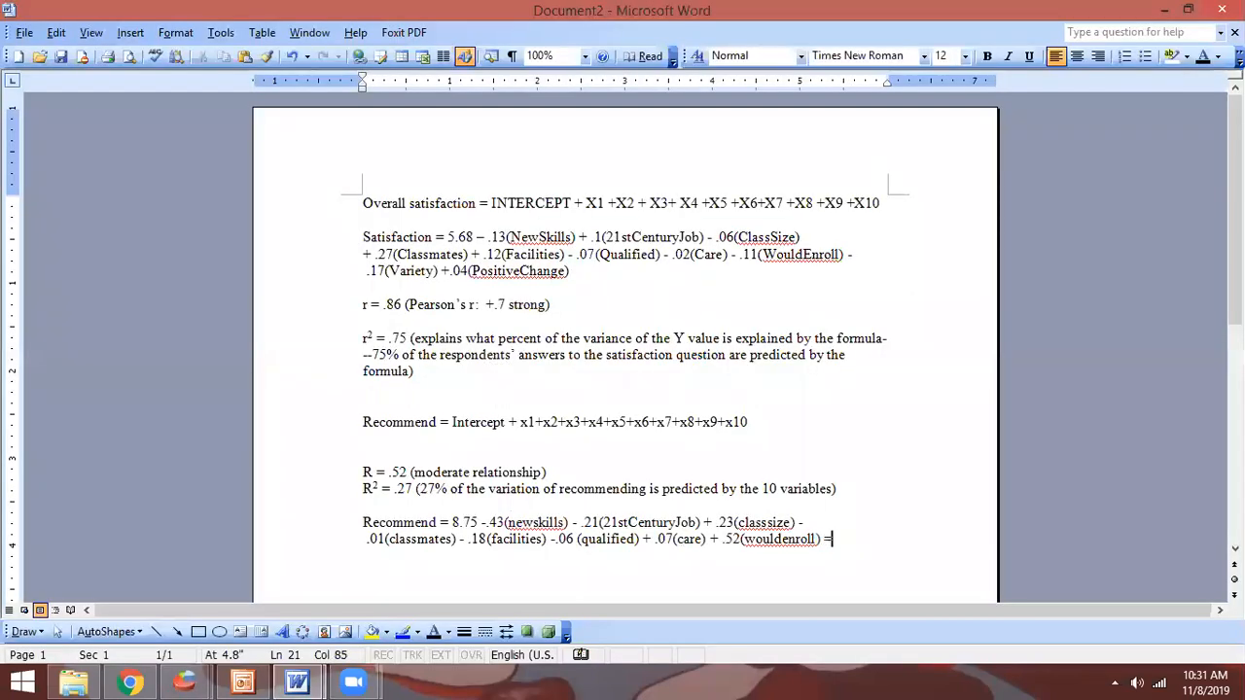
{"action": "key", "text": "BackSpace"}
{"action": "type", "text": "- .2(v"}
{"action": "type", "text": "ariety)"}
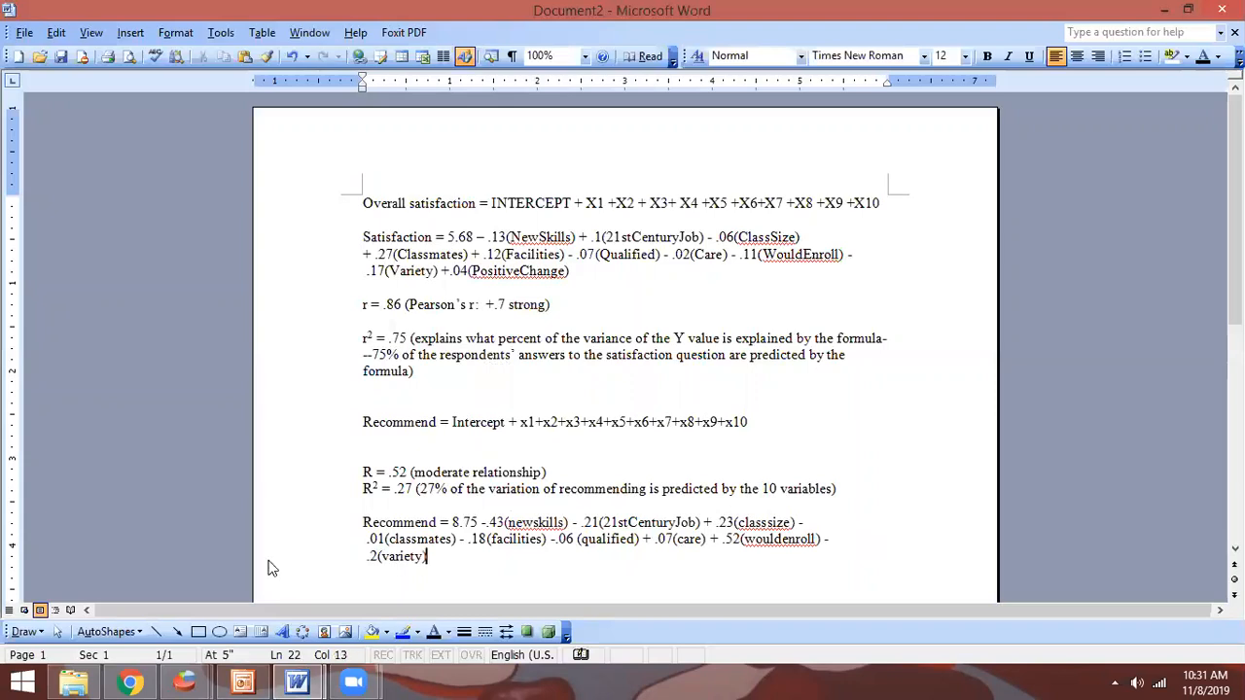
Complete the Recommend equation in Word with the last term -.41(positivechange) from the PSPPIRE coefficients table
{"action": "key", "text": "alt+Tab"}
{"action": "key", "text": "alt+Tab"}
{"action": "type", "text": "-.41"}
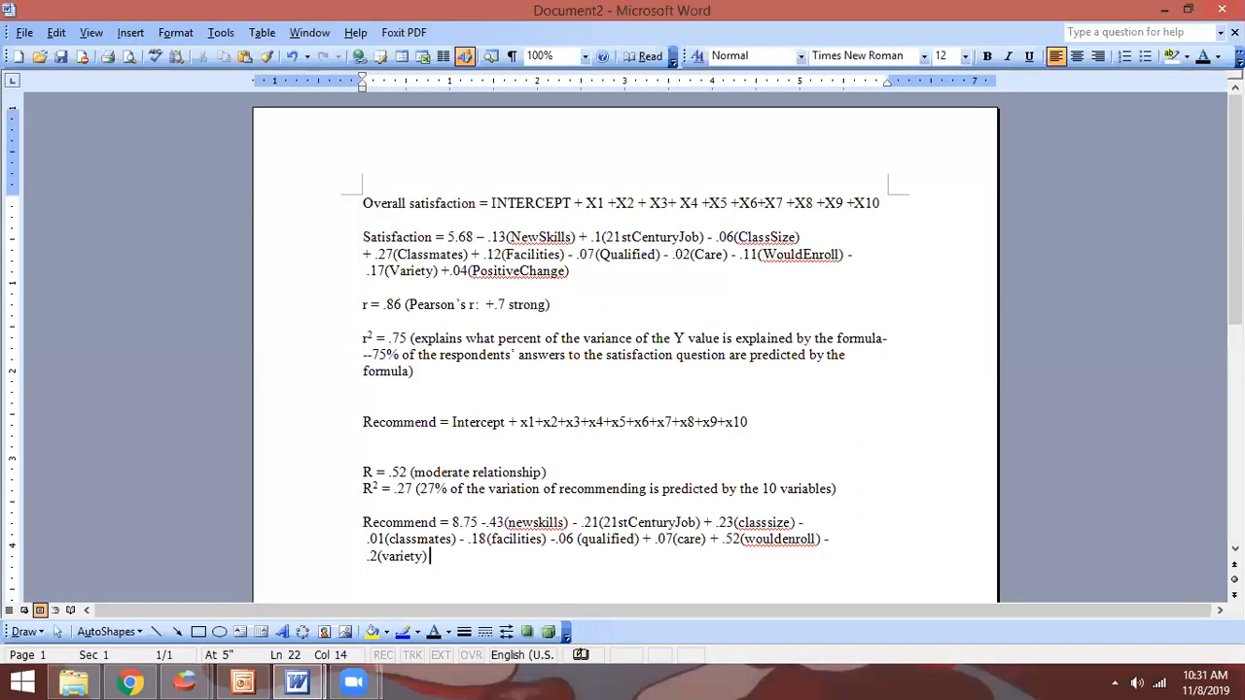
{"action": "type", "text": "(positive"}
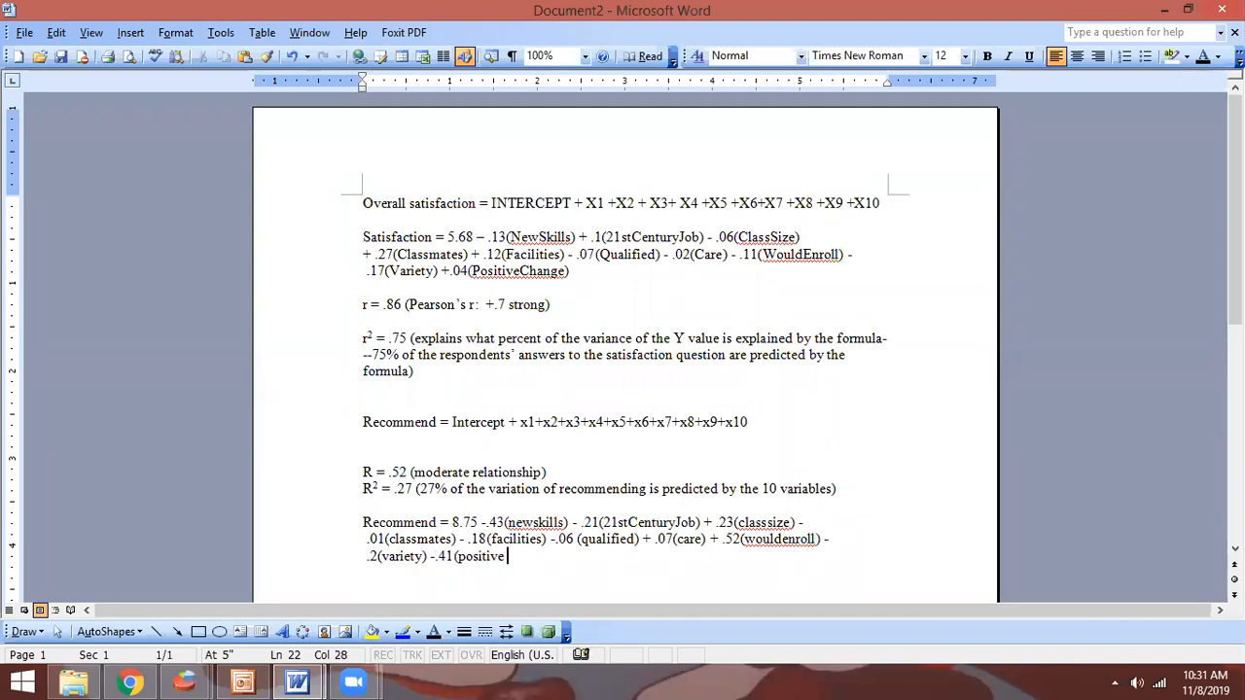
{"action": "key", "text": "BackSpace"}
{"action": "type", "text": "change)"}
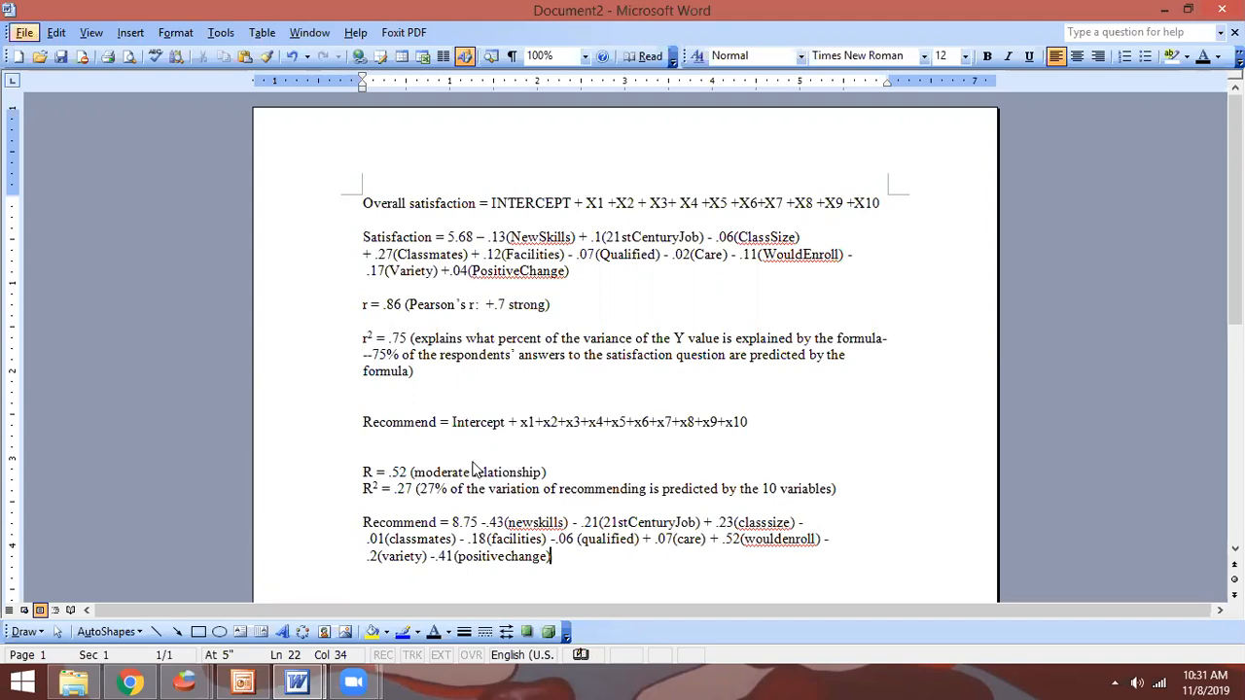
Add the F-test reporting template "F(df1, df2) = XYZ, p = ABC" below the Recommend equation in Word
{"action": "key", "text": "alt+Tab"}
{"action": "key", "text": "alt+Tab"}
{"action": "key", "text": "Return"}
{"action": "key", "text": "Return"}
{"action": "type", "text": "F"}
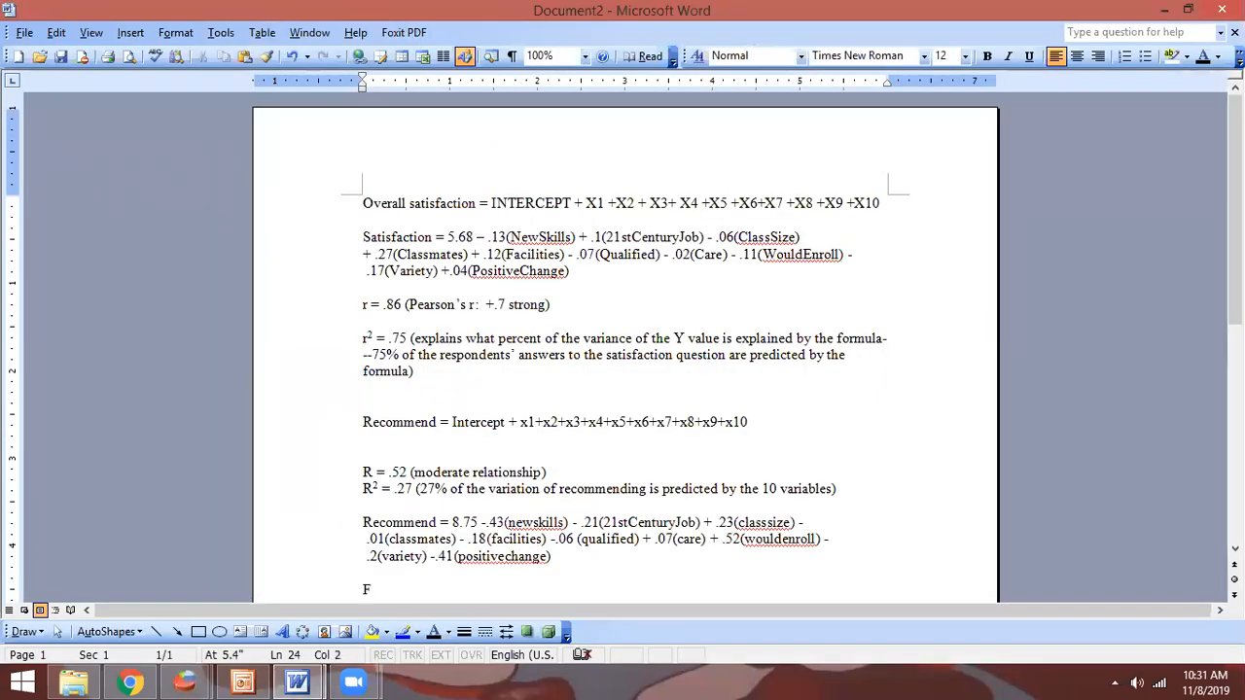
{"action": "type", "text": "(df1, df2 = XYZ, p"}
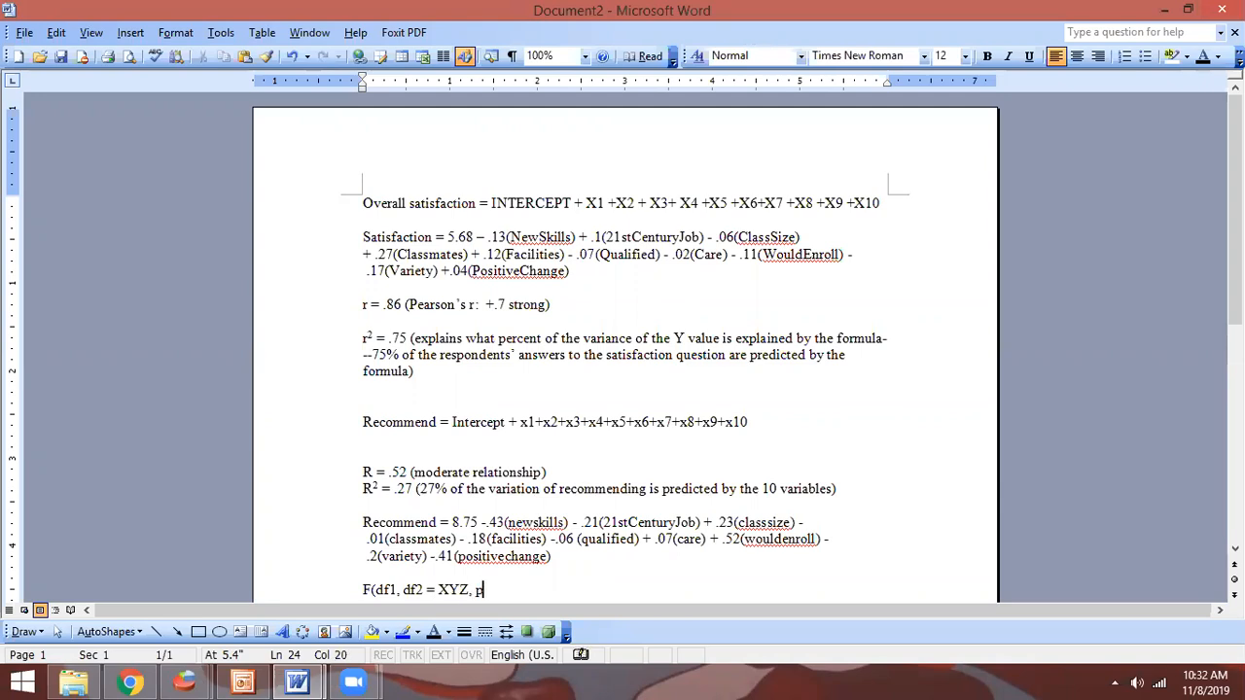
{"action": "type", "text": " -"}
{"action": "key", "text": "BackSpace"}
{"action": "type", "text": "= ABC"}
{"action": "key", "text": "Return"}
{"action": "key", "text": "Right"}
{"action": "key", "text": "Right"}
{"action": "key", "text": "Right"}
{"action": "key", "text": "Right"}
{"action": "key", "text": "Right"}
{"action": "key", "text": "Right"}
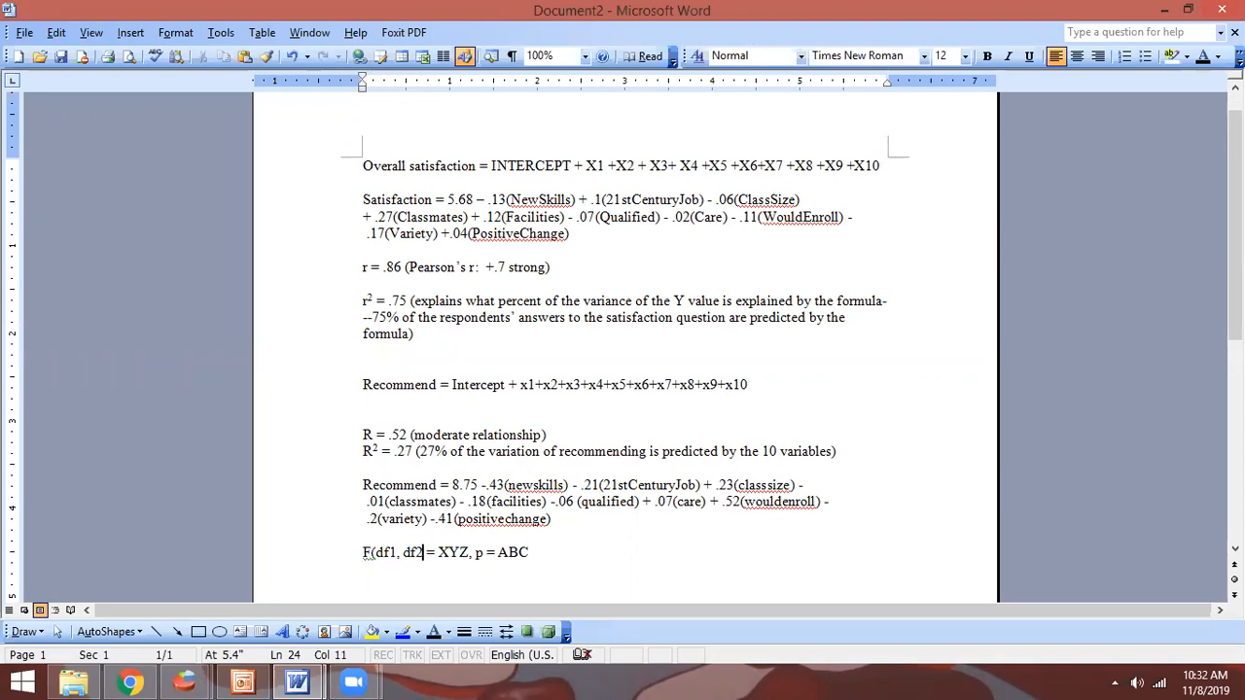
{"action": "type", "text": ")"}
Write the F-test result "F(10, 154) = 5.74, p < .001" under the template, using the PSPPIRE ANOVA table for Recommend
{"action": "key", "text": "alt+Tab"}
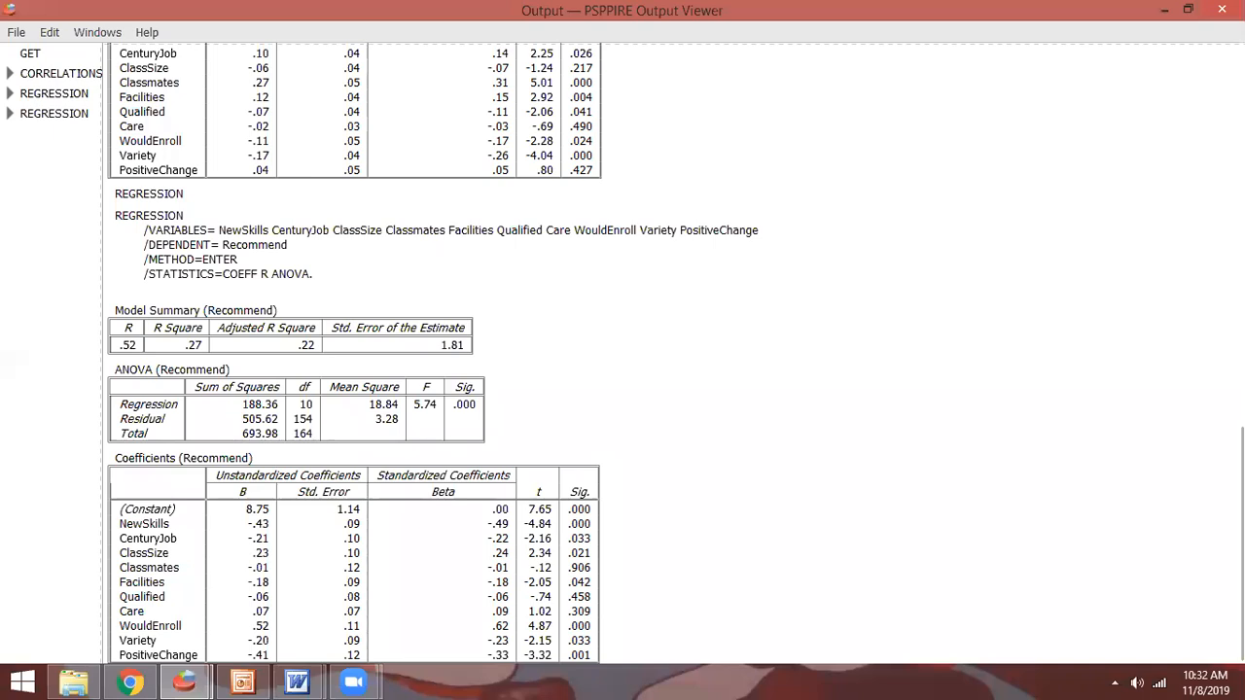
{"action": "key", "text": "alt+Tab"}
{"action": "type", "text": "F("}
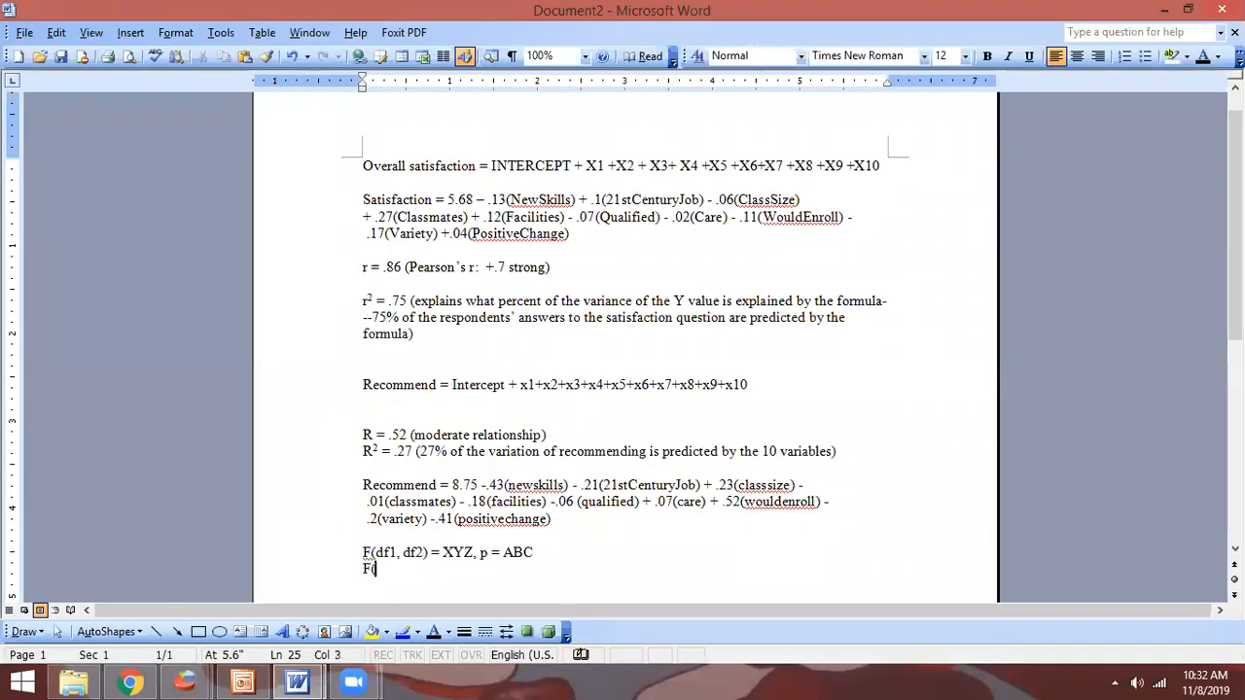
{"action": "type", "text": "10, 154) ="}
{"action": "key", "text": "alt+Tab"}
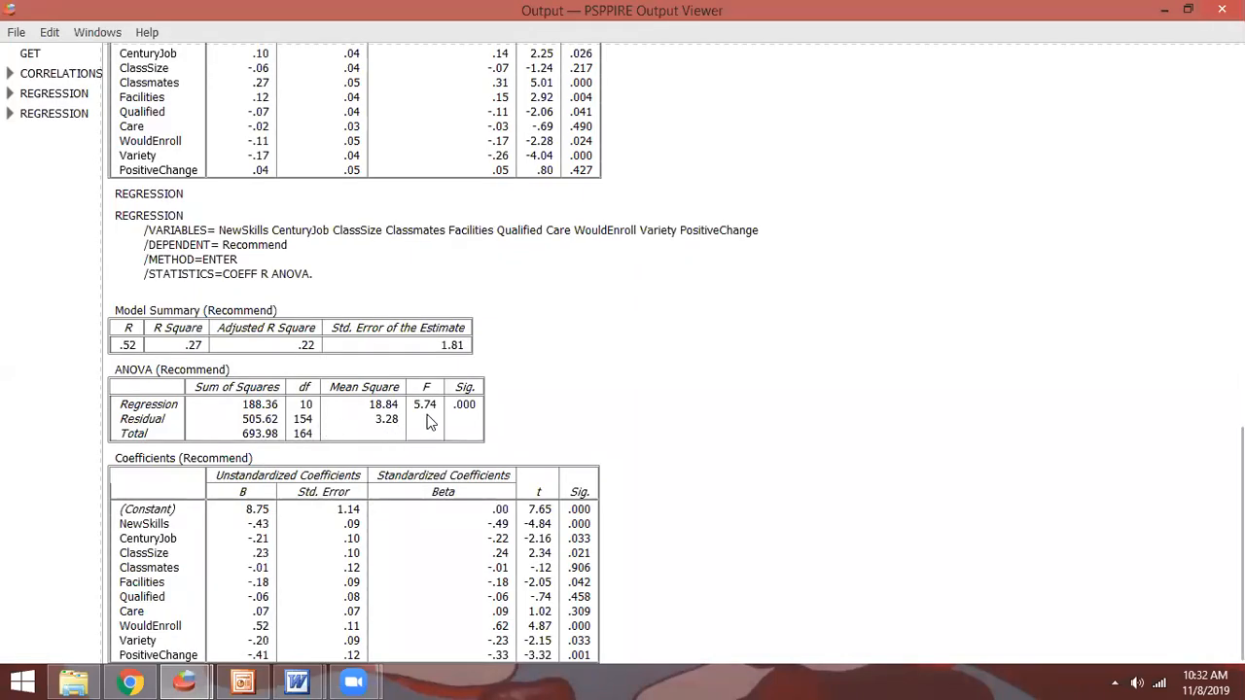
{"action": "key", "text": "alt+Tab"}
{"action": "type", "text": "5.6"}
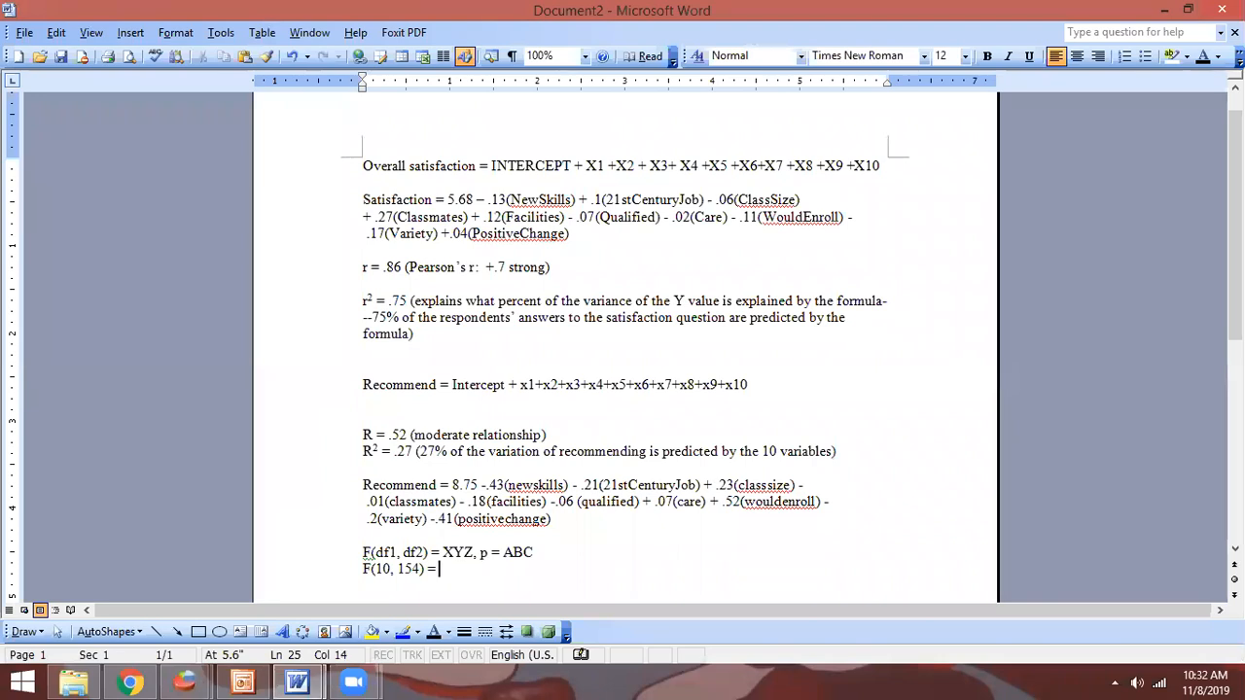
{"action": "key", "text": "BackSpace"}
{"action": "type", "text": "74, p ="}
{"action": "key", "text": "alt+Tab"}
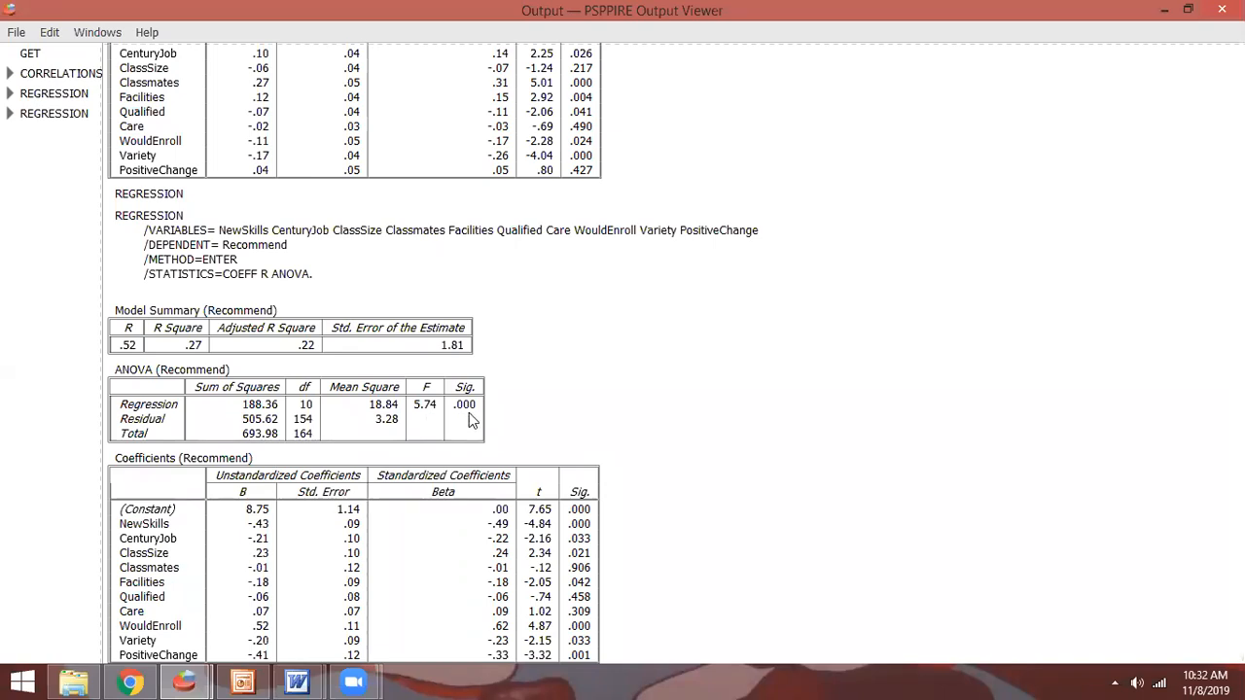
{"action": "key", "text": "alt+Tab"}
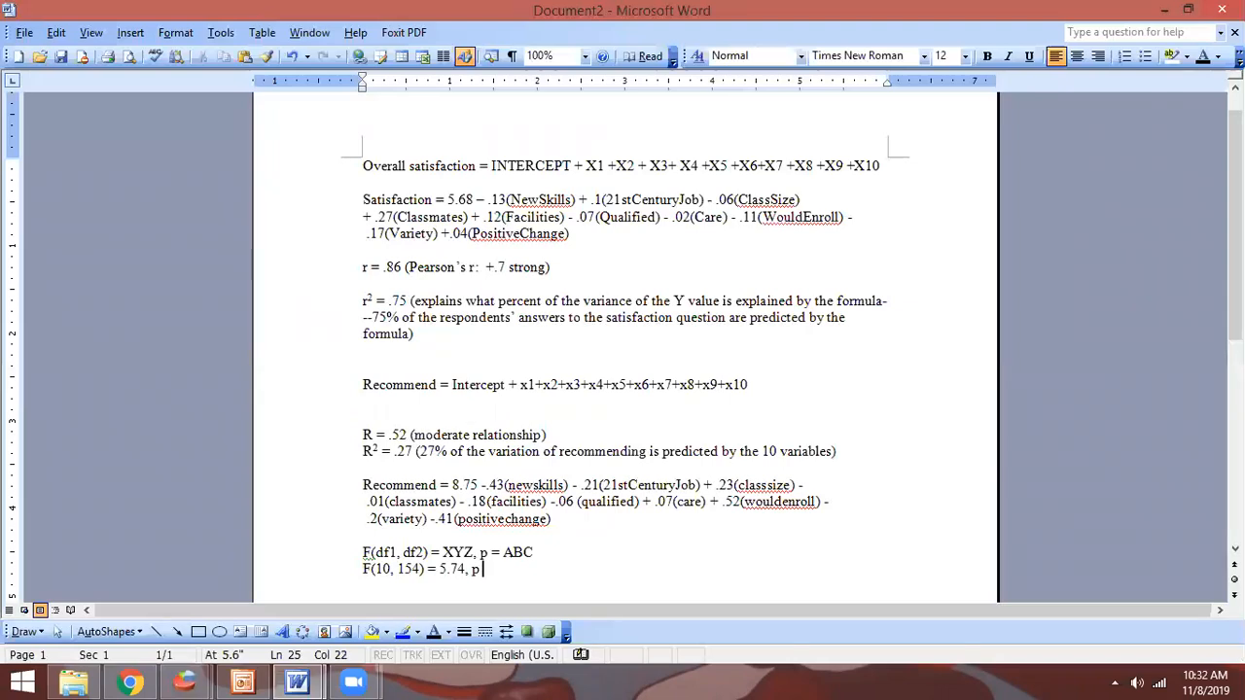
{"action": "type", "text": "< .001"}
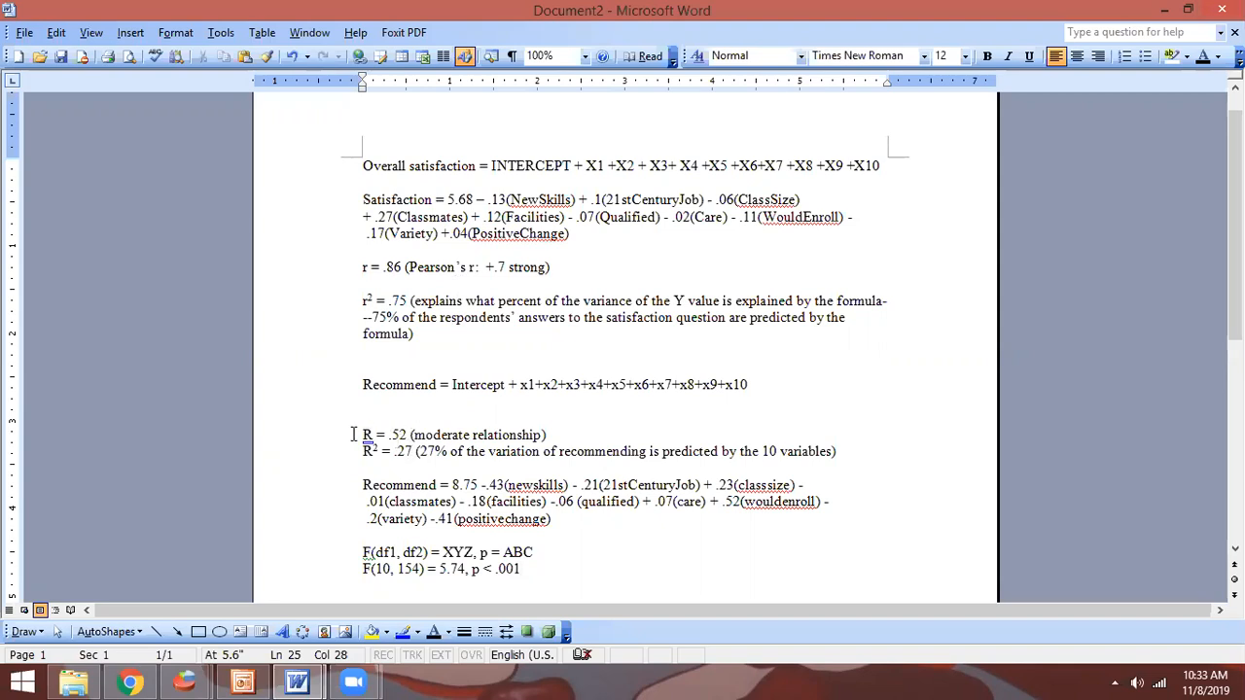
Compare the Recommend results in Word and PSPPIRE with the example on the PowerPoint slide "Writing up Regression Results"
{"action": "left_click_drag", "start_coordinate": [353, 434], "coordinate": [545, 583]}
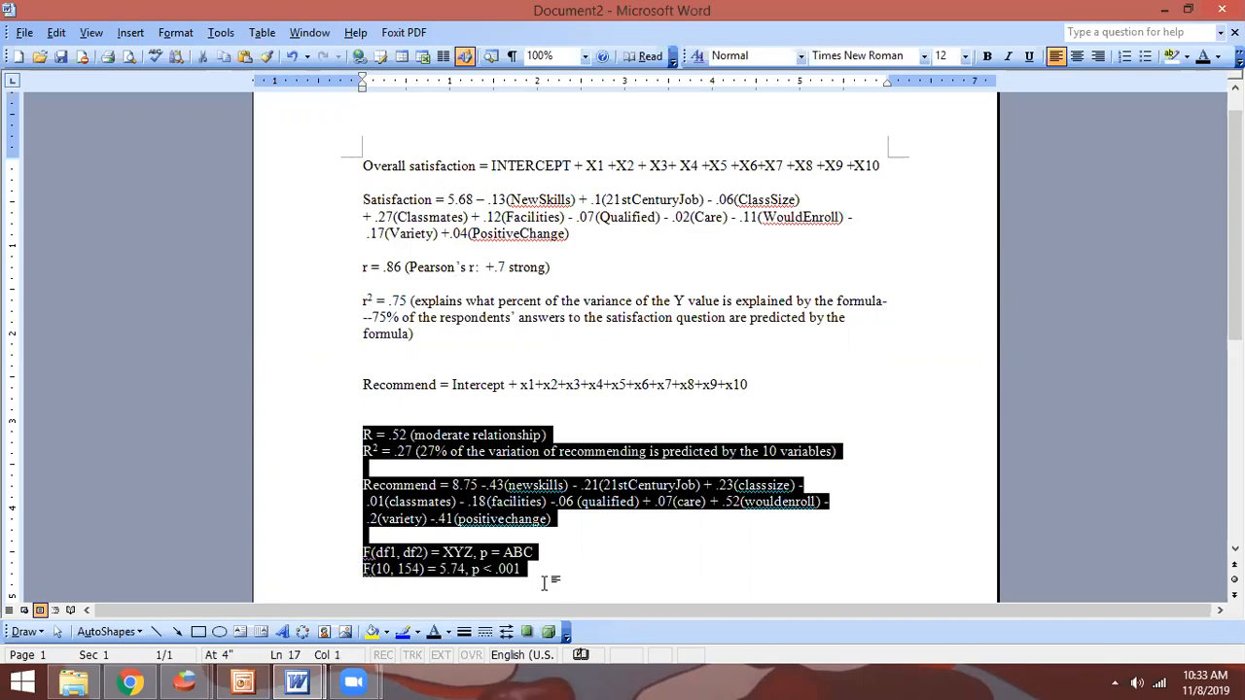
{"action": "key", "text": "alt+Tab"}
{"action": "key", "text": "alt+Tab"}
{"action": "key", "text": "alt+Tab"}
{"action": "key", "text": "alt+Tab"}
{"action": "key", "text": "alt+Tab"}
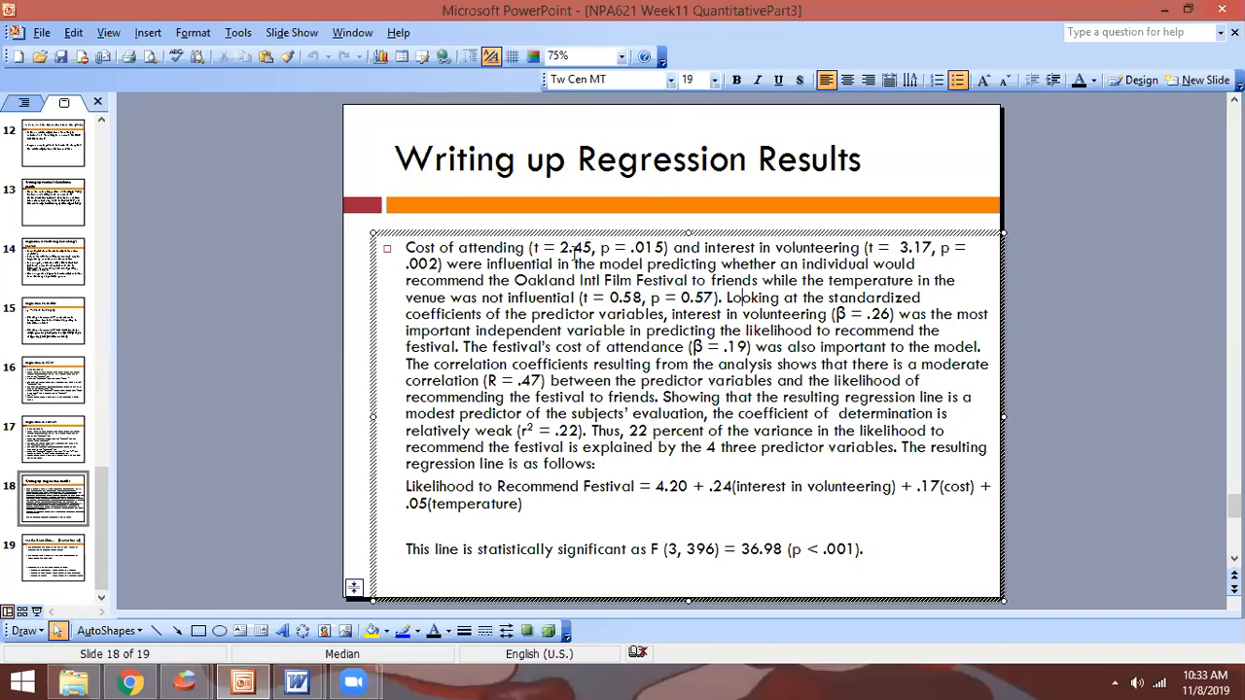
{"action": "key", "text": "alt+Tab"}
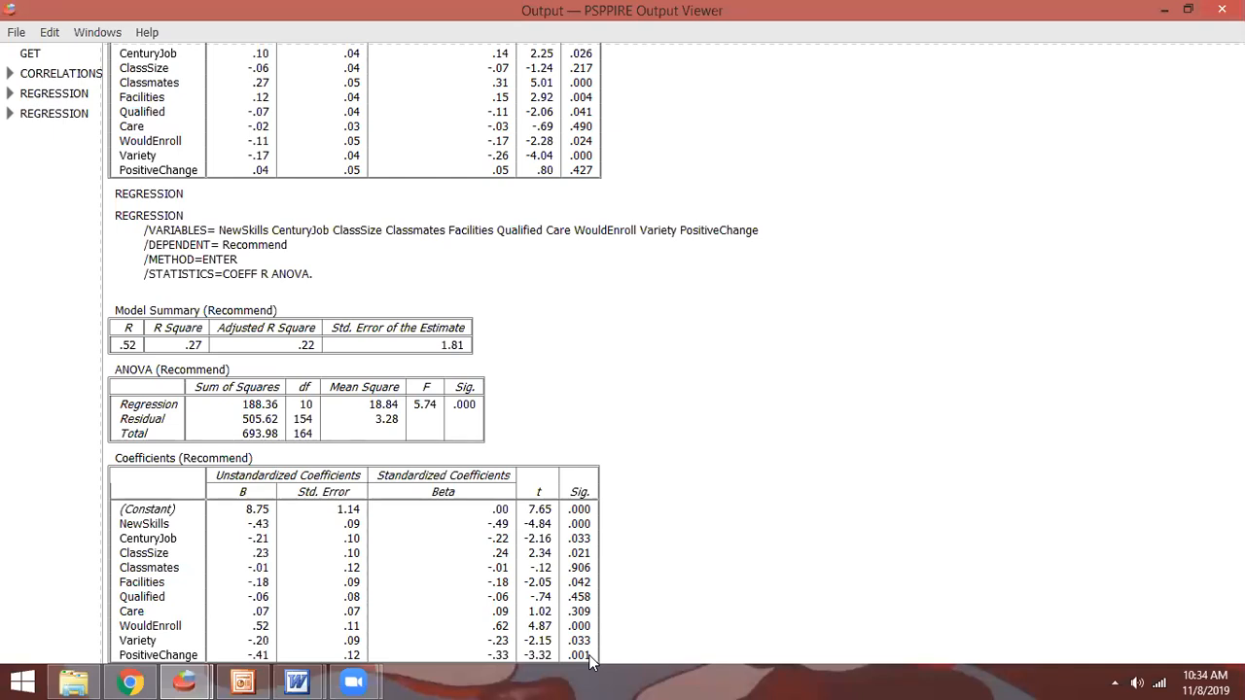
{"action": "key", "text": "alt+Tab"}
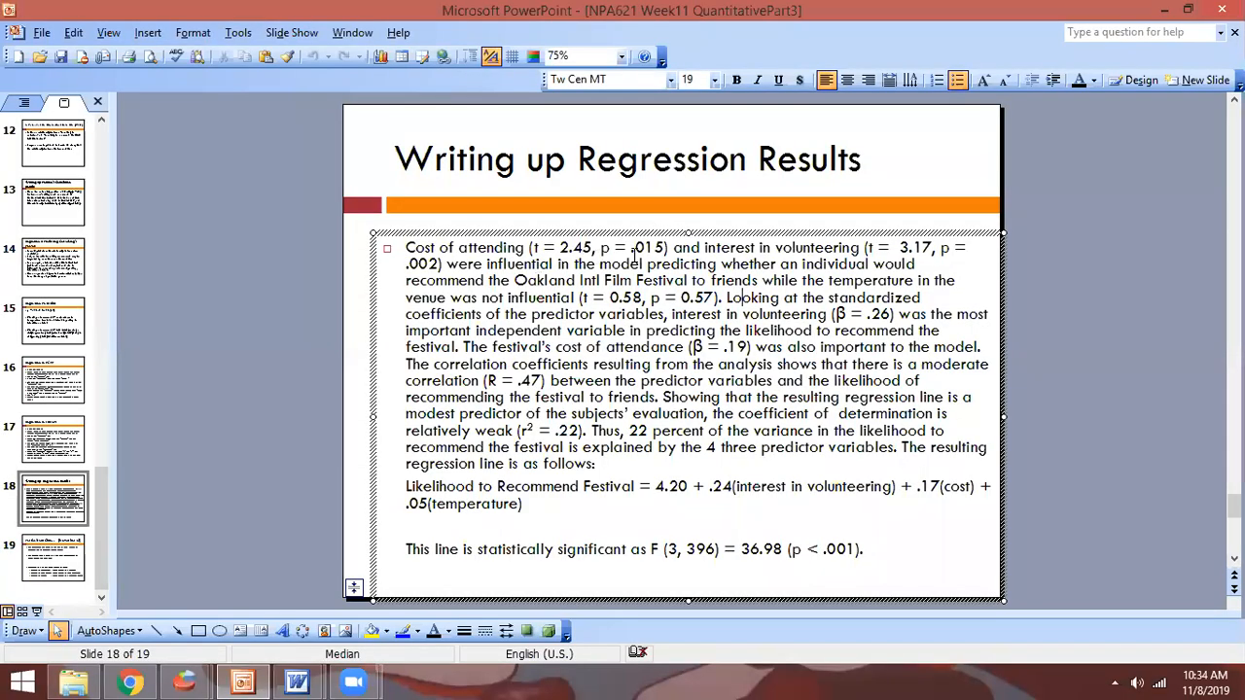
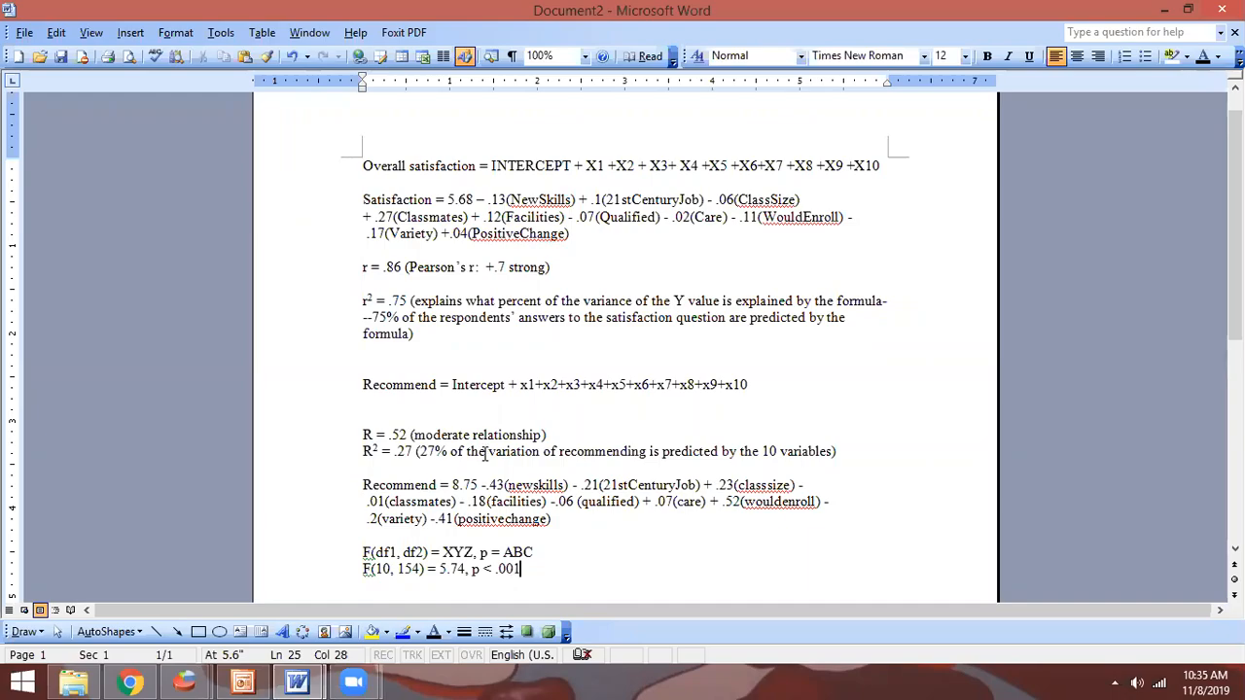
{"action": "key", "text": "alt+Tab"}
{"action": "key", "text": "alt+Tab"}
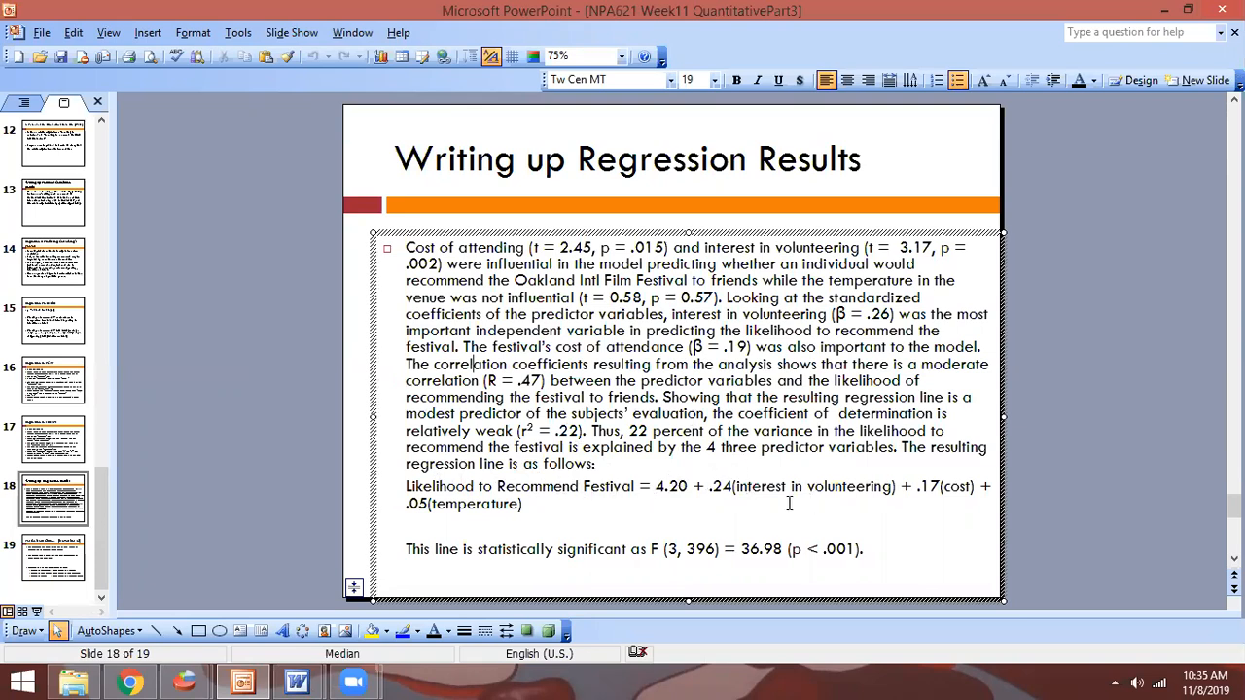
Compare the Recommend equation and F-test lines in Word with the regression line and significance statement on the PowerPoint slide "Writing up Regression Results"
{"action": "key", "text": "alt+Tab"}
{"action": "key", "text": "alt+Tab"}
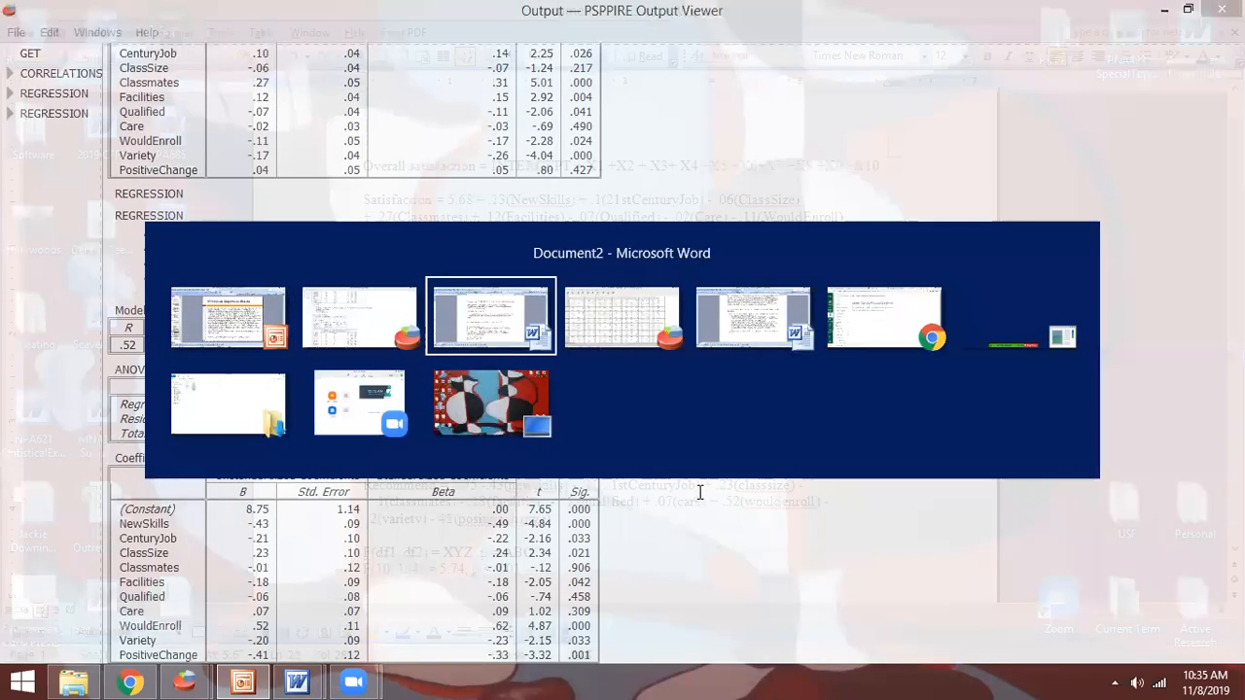
{"action": "left_click_drag", "start_coordinate": [586, 523], "coordinate": [382, 496]}
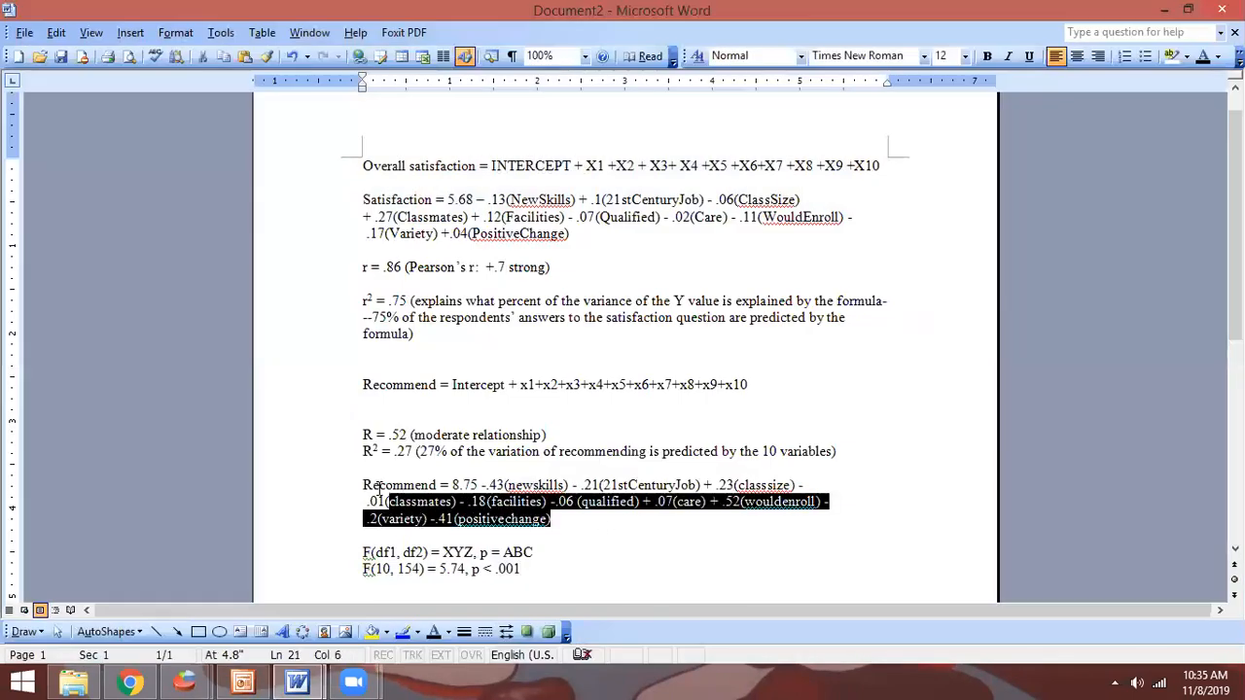
{"action": "left_click", "coordinate": [556, 518]}
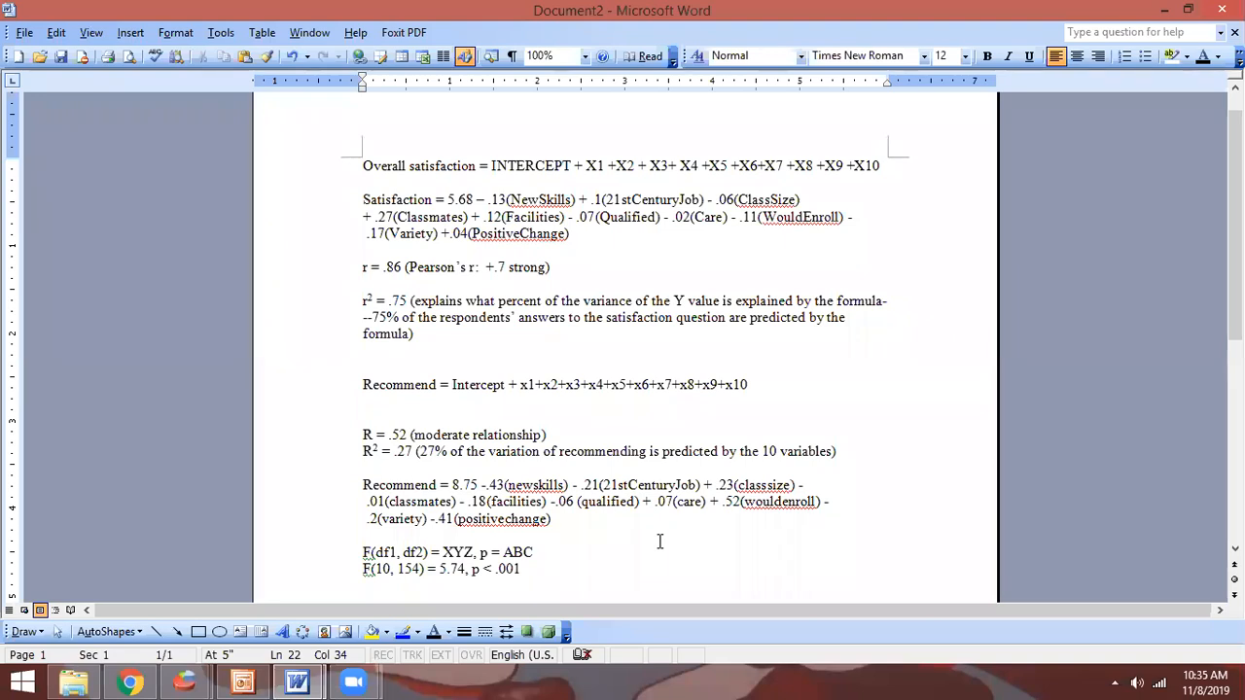
{"action": "key", "text": "alt+Tab"}
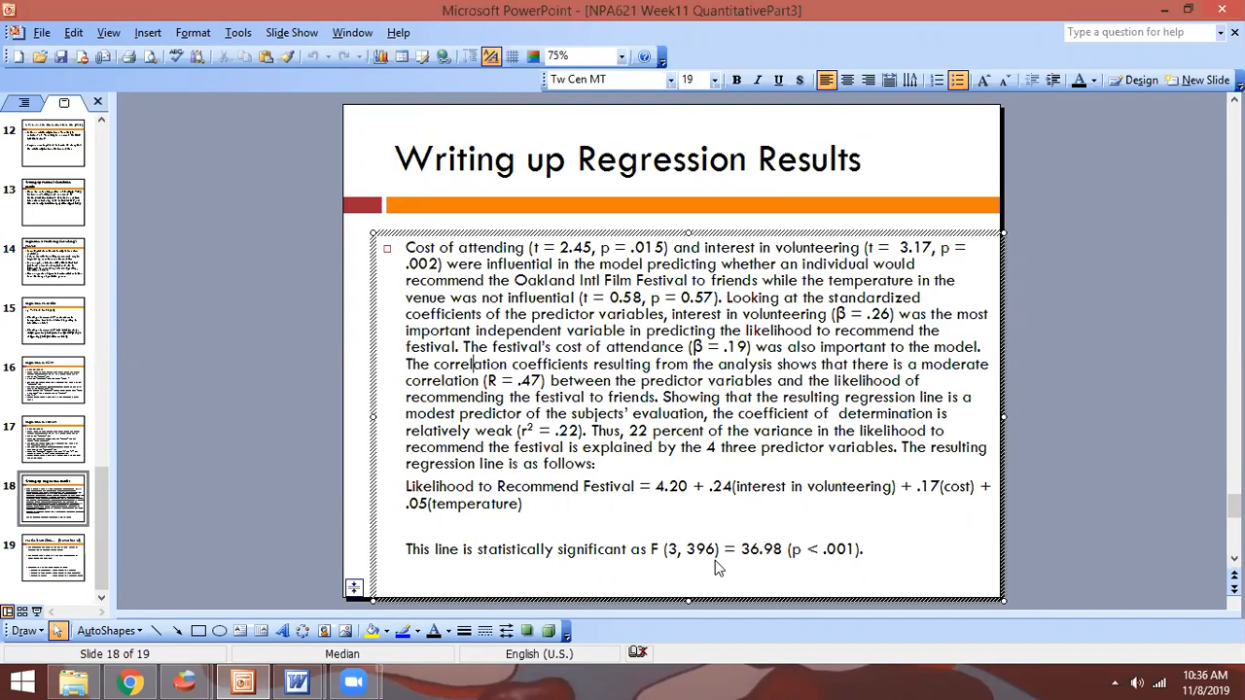
{"action": "key", "text": "alt+Tab"}
{"action": "left_click_drag", "start_coordinate": [528, 571], "coordinate": [362, 587]}
{"action": "left_click", "coordinate": [548, 555]}
{"action": "left_click_drag", "start_coordinate": [555, 575], "coordinate": [355, 584]}
{"action": "left_click", "coordinate": [361, 570]}
{"action": "key", "text": "alt+Tab"}
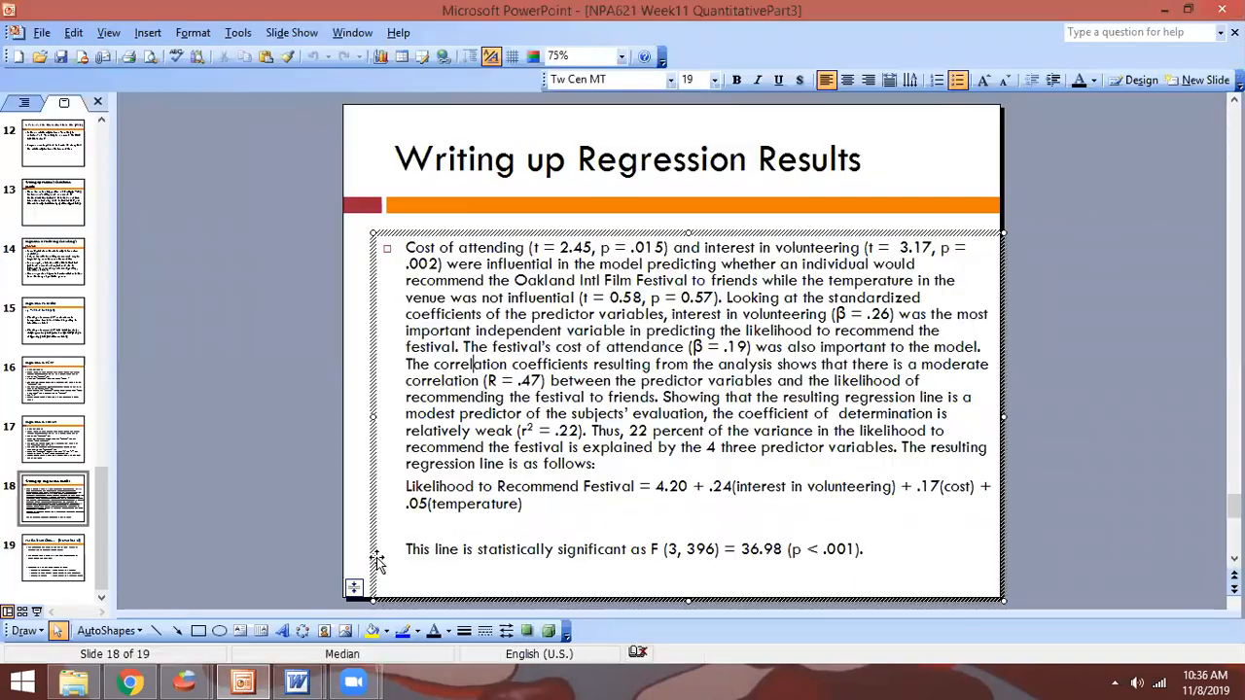
Switch to the "NPA621 StatExercise #3 Instructions" document in Word and read the final task on correlating overall enjoyment with likelihood of recommending
{"action": "key", "text": "alt+Tab"}
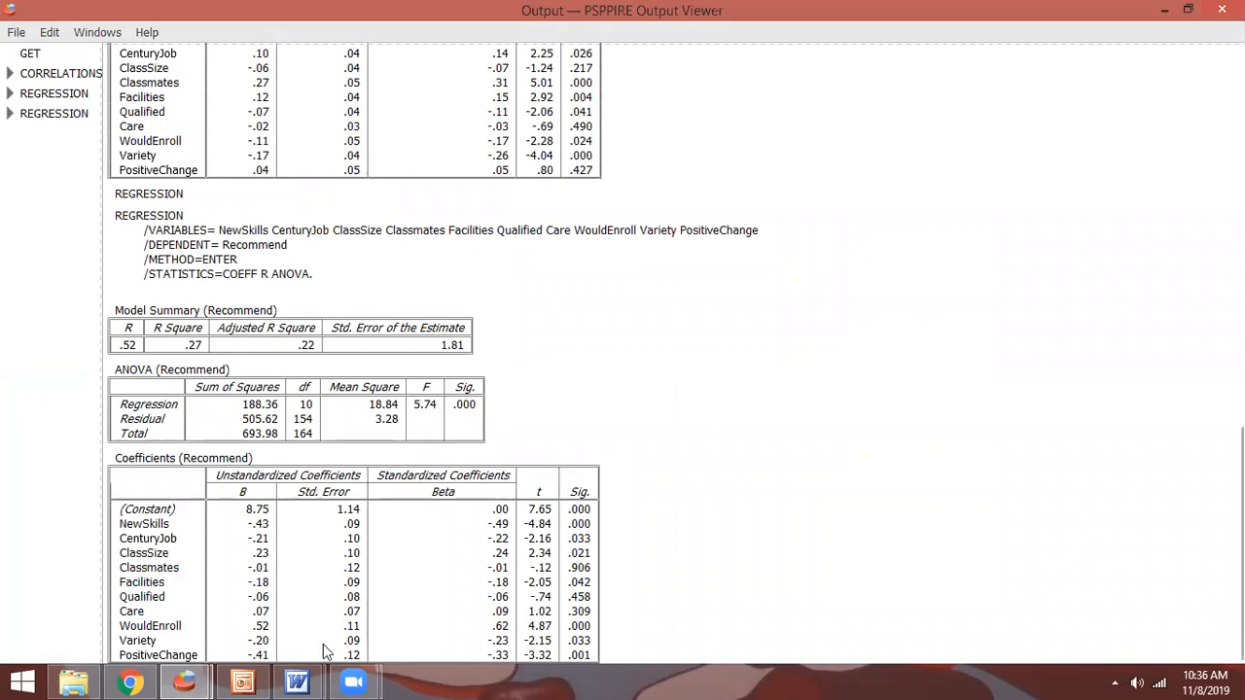
{"action": "mouse_move", "coordinate": [303, 679]}
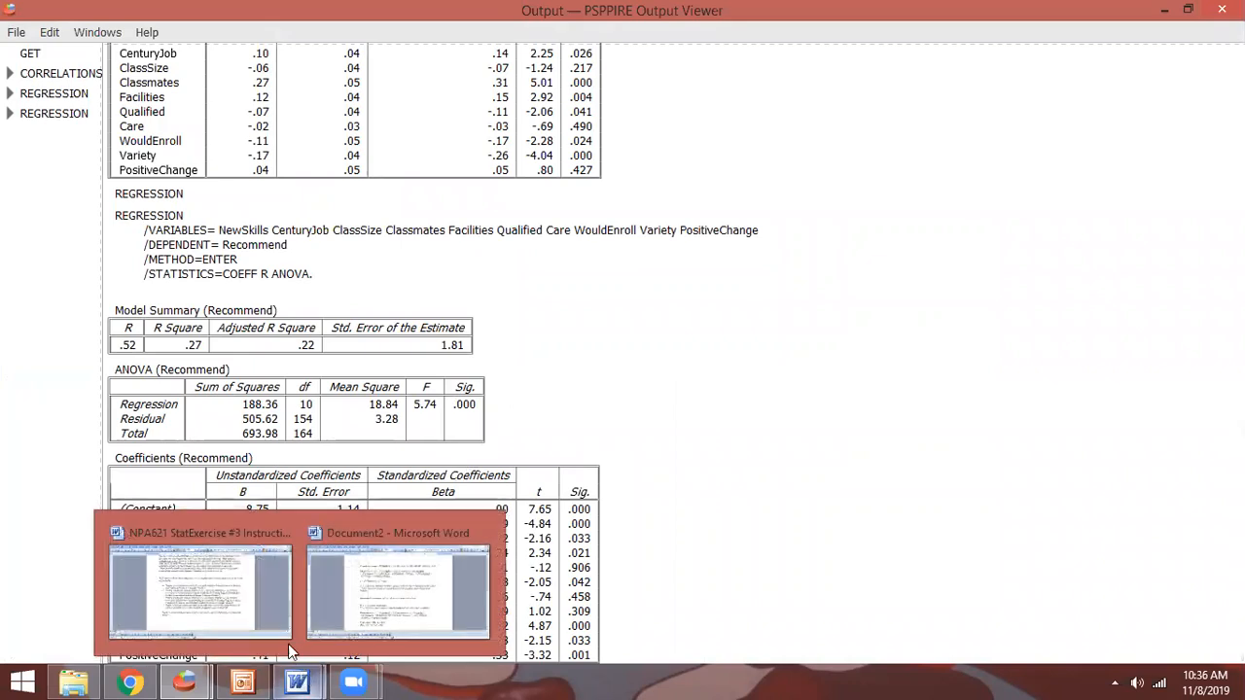
{"action": "left_click", "coordinate": [262, 604]}
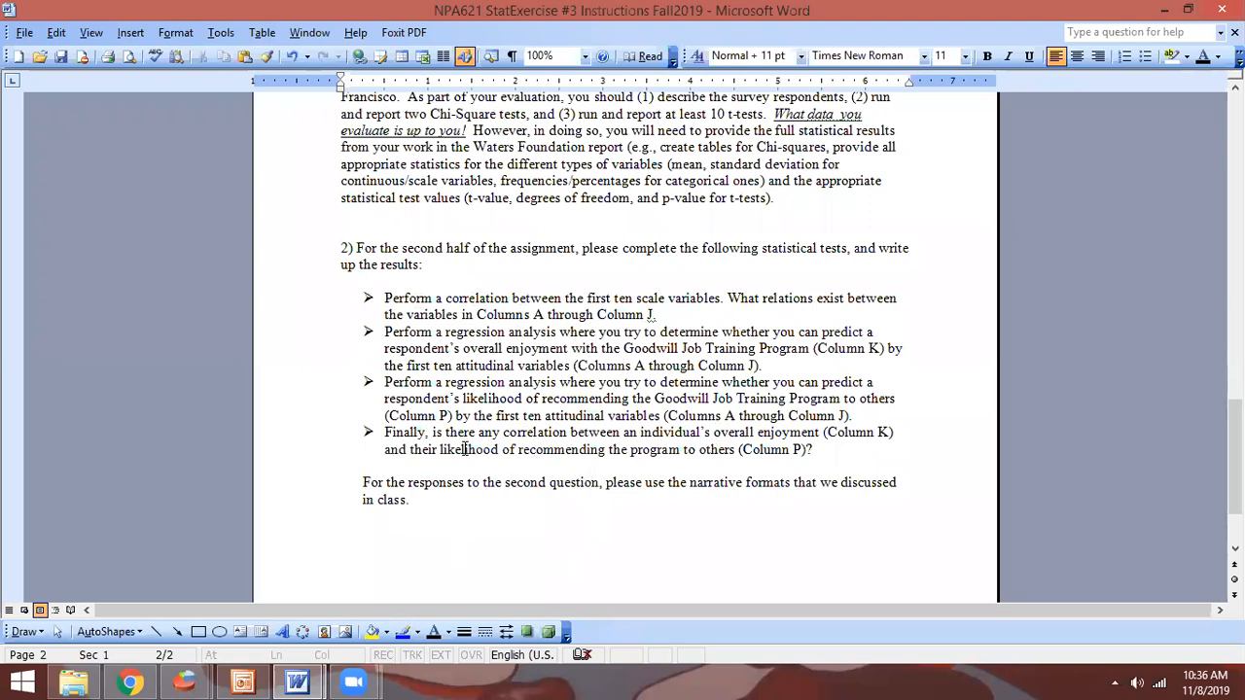
{"action": "key", "text": "alt"}
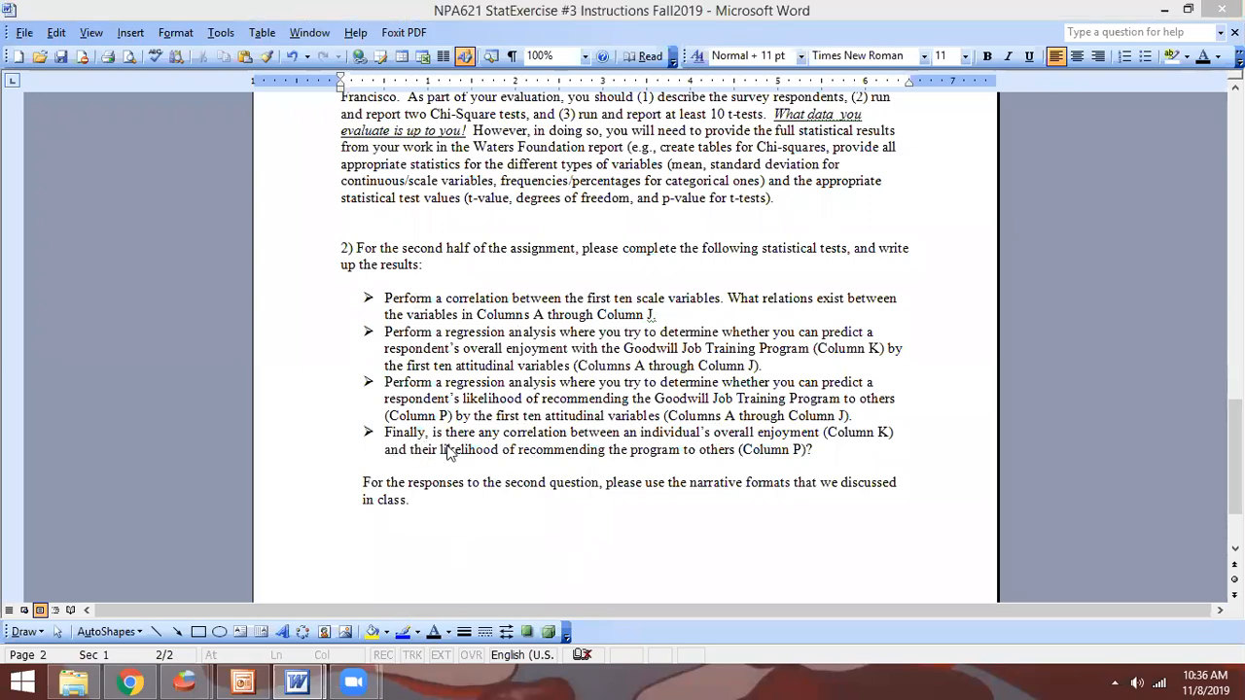
Switch to the PSPPIRE Data Editor, start a Bivariate Correlation and remove all previously chosen variables from the analysis
{"action": "key", "text": "alt+Tab"}
{"action": "key", "text": "alt+Tab"}
{"action": "key", "text": "alt+Tab"}
{"action": "key", "text": "alt+Tab"}
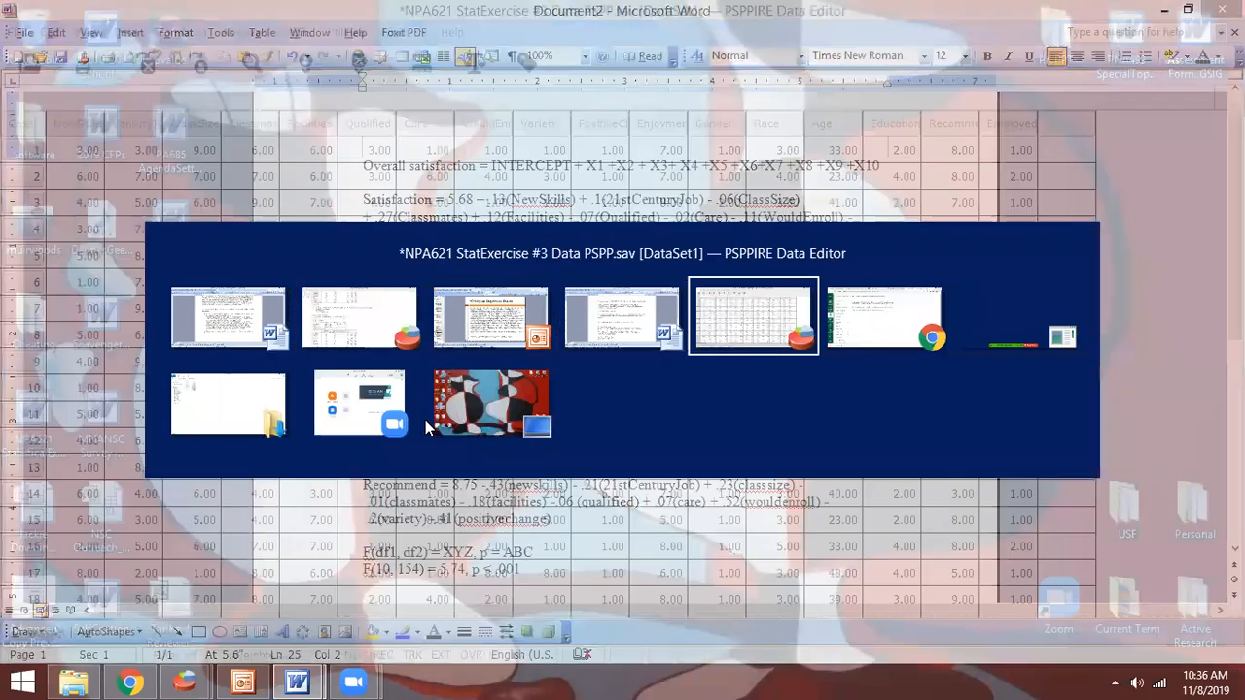
{"action": "left_click", "coordinate": [256, 36]}
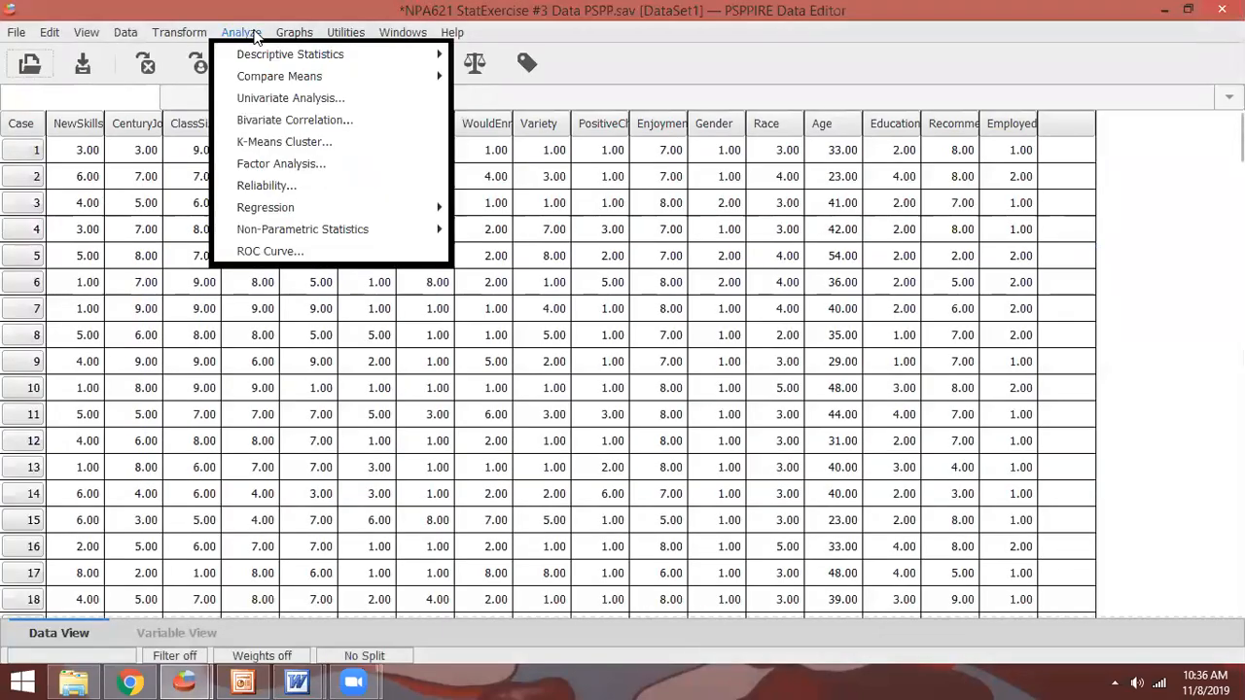
{"action": "left_click", "coordinate": [282, 119]}
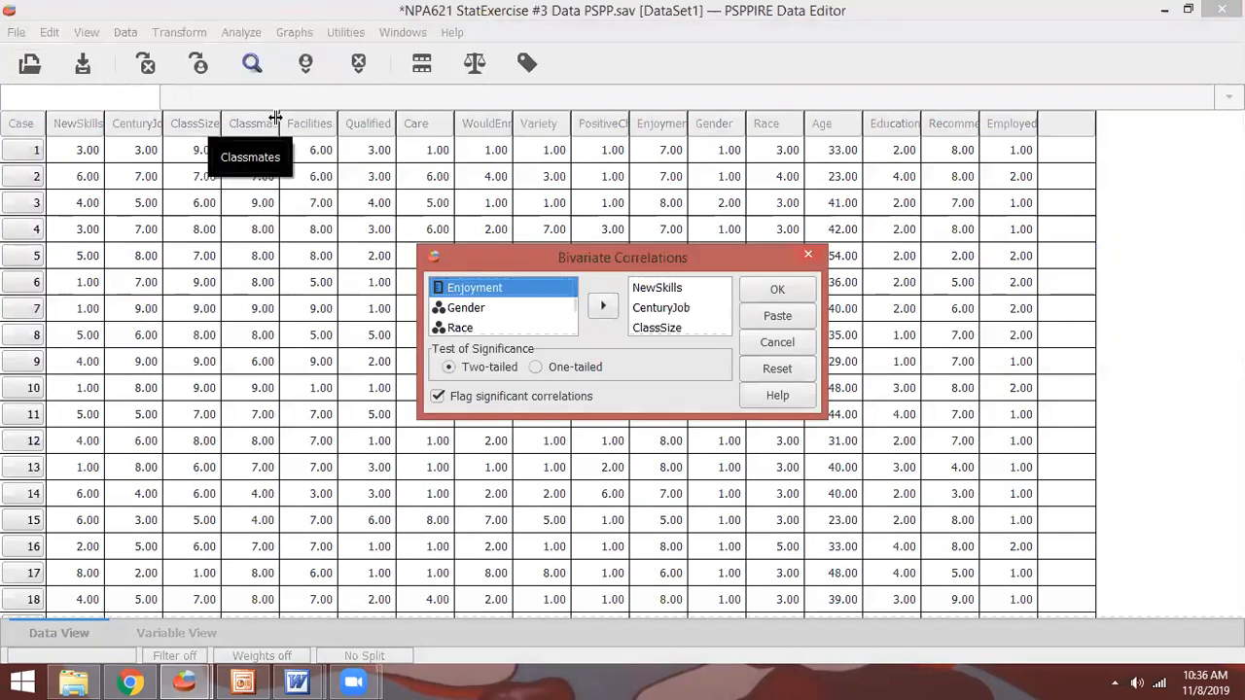
{"action": "left_click", "coordinate": [678, 308]}
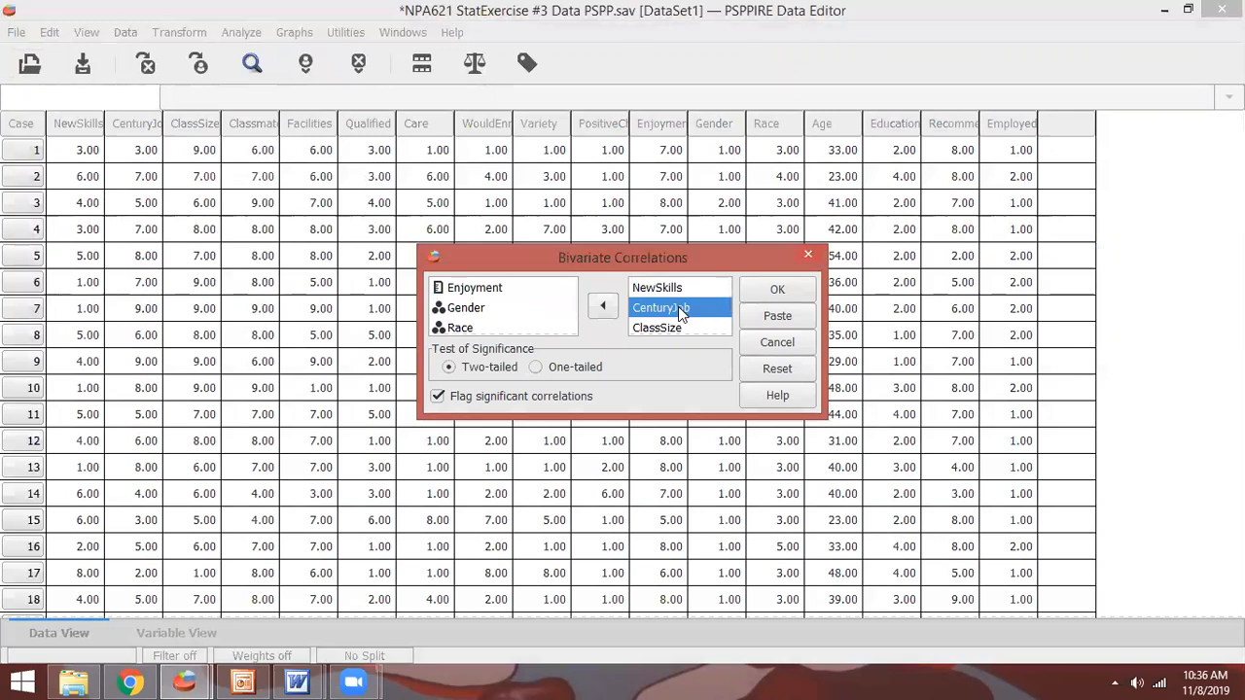
{"action": "key", "text": "ctrl+a"}
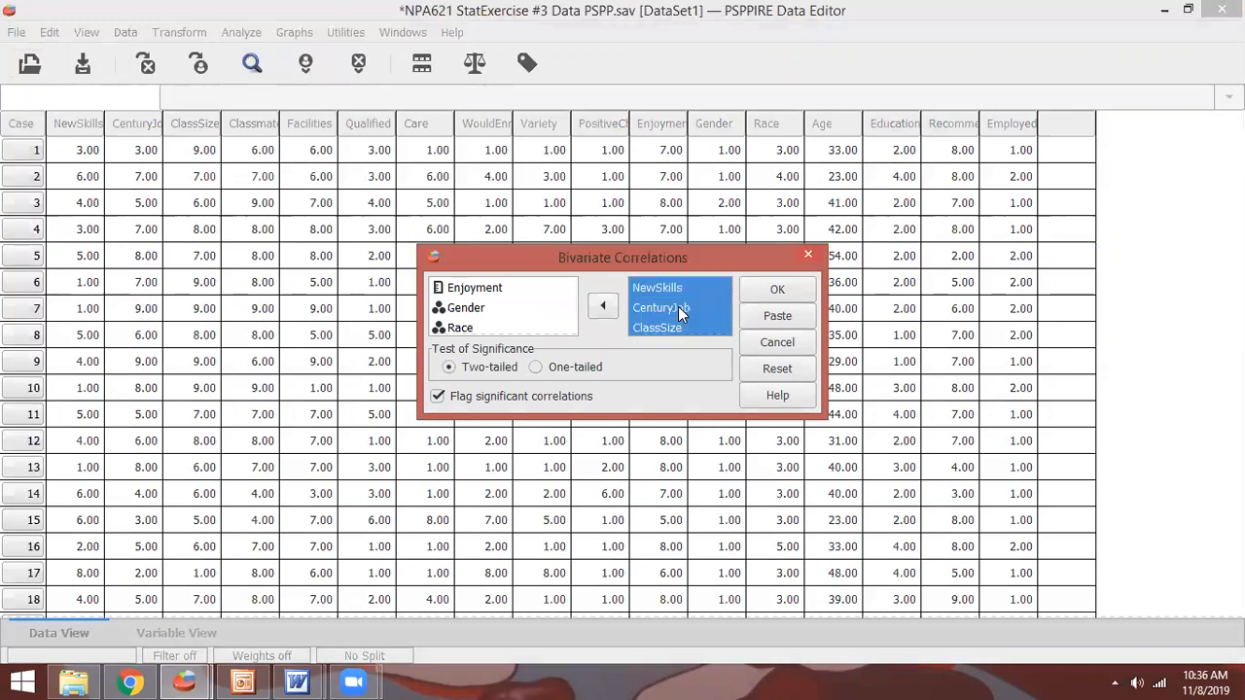
{"action": "left_click", "coordinate": [615, 311]}
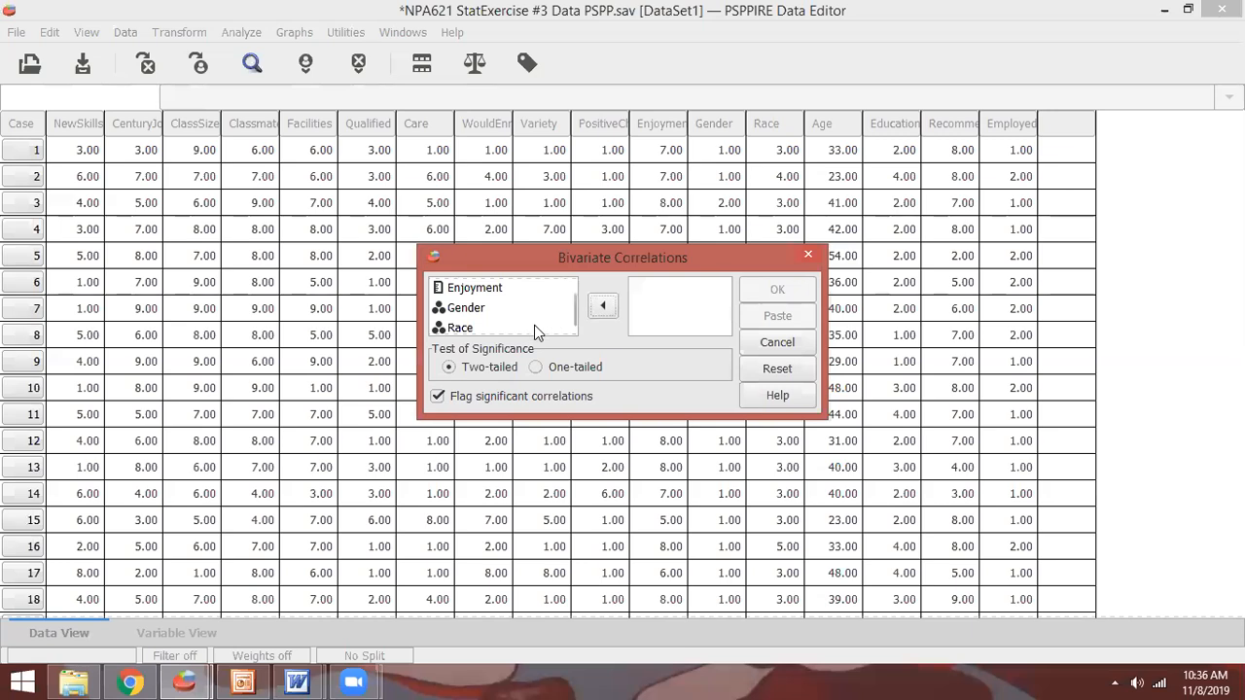
Add Enjoyment and Recommend as the variables for the bivariate correlation
{"action": "scroll", "coordinate": [534, 325], "scroll_direction": "up", "scroll_amount": 4}
{"action": "scroll", "coordinate": [534, 325], "scroll_direction": "down", "scroll_amount": 3}
{"action": "scroll", "coordinate": [499, 324], "scroll_direction": "down", "scroll_amount": 1}
{"action": "left_click", "coordinate": [487, 319]}
{"action": "left_click", "coordinate": [602, 307]}
{"action": "scroll", "coordinate": [506, 307], "scroll_direction": "down", "scroll_amount": 2}
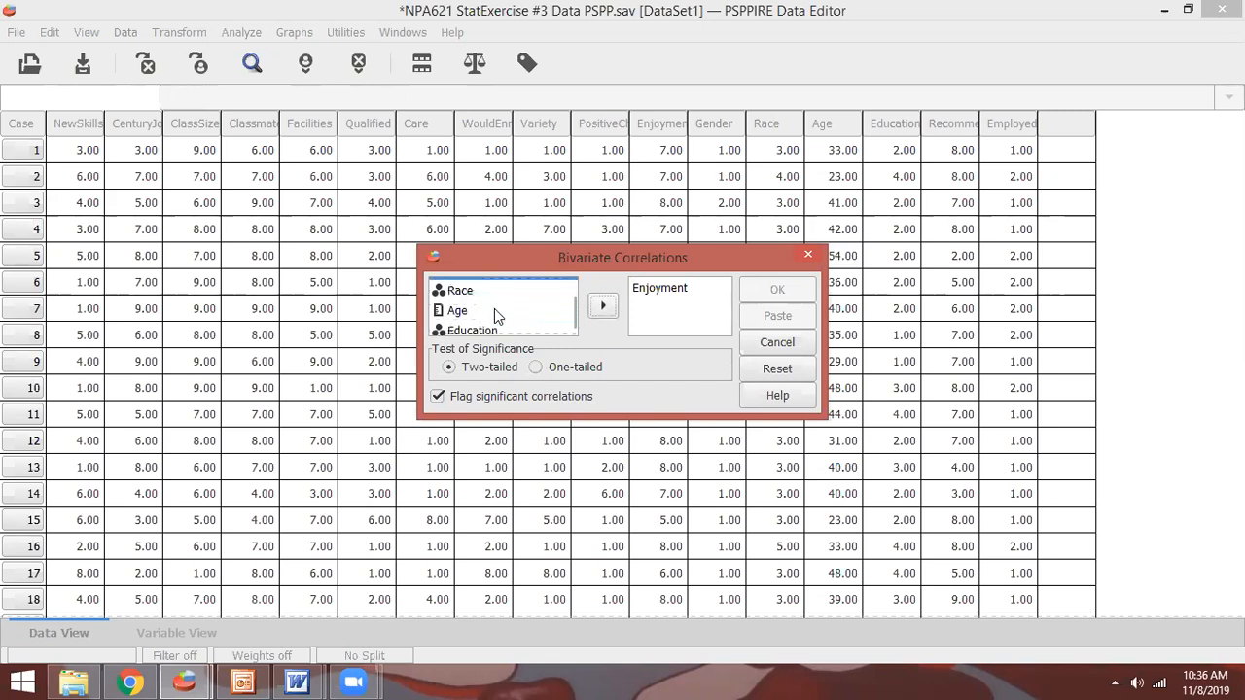
{"action": "scroll", "coordinate": [494, 309], "scroll_direction": "down", "scroll_amount": 2}
{"action": "left_click", "coordinate": [494, 308]}
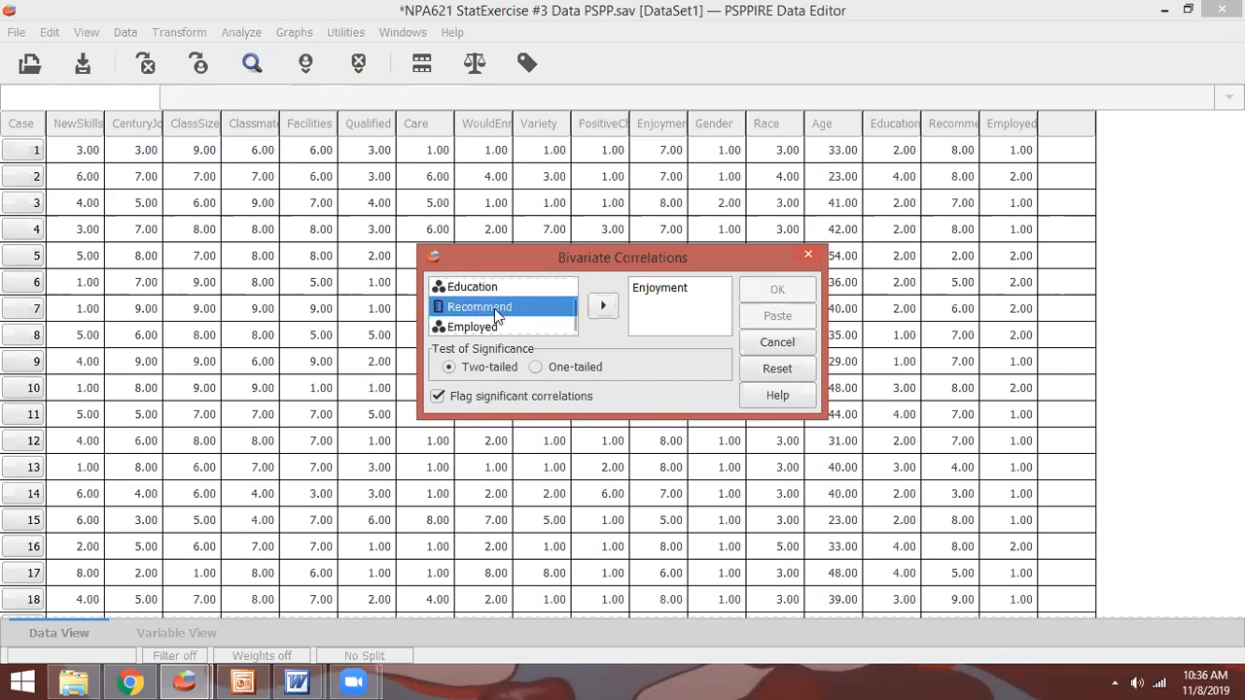
{"action": "left_click", "coordinate": [603, 309]}
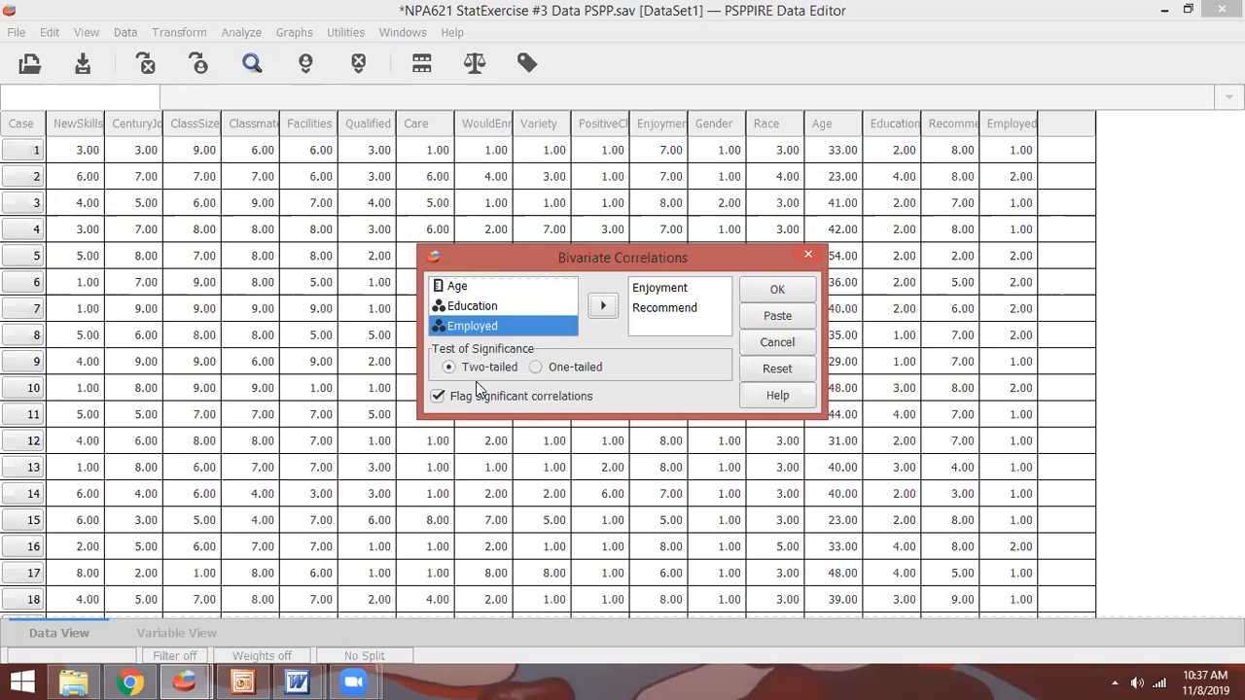
Run the correlation and display the Enjoyment and Recommend correlations table in the PSPPIRE Output Viewer
{"action": "left_click", "coordinate": [778, 290]}
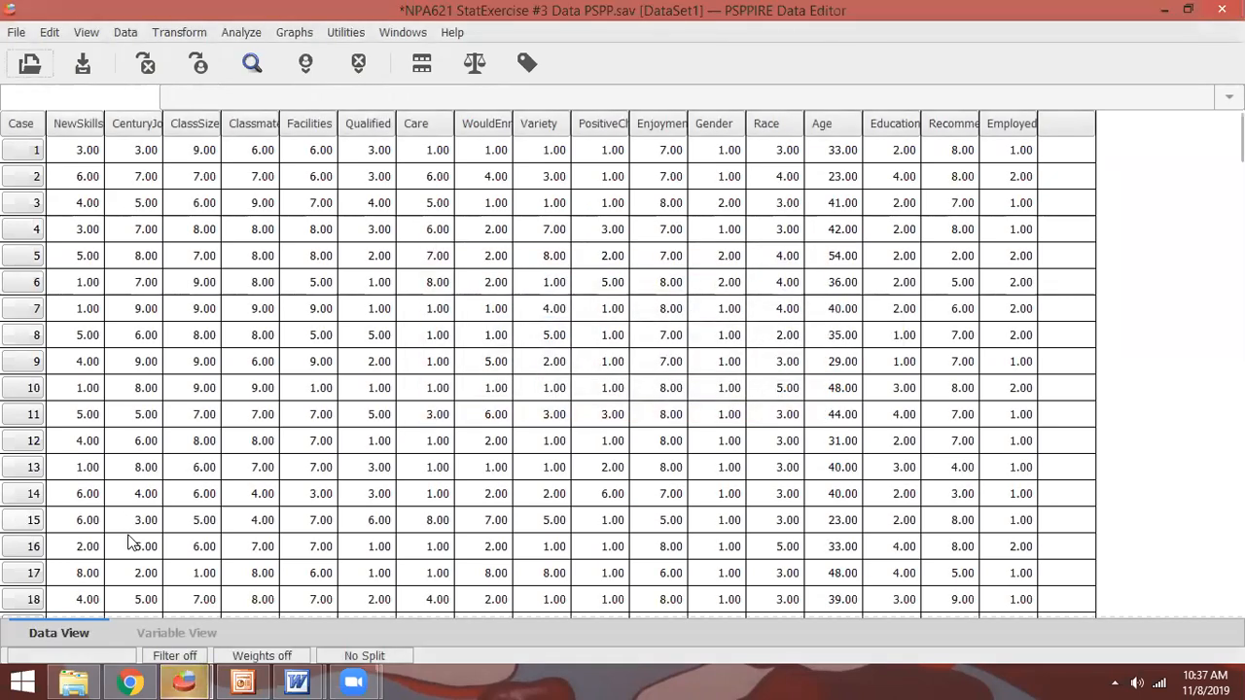
{"action": "left_click", "coordinate": [180, 673]}
{"action": "left_click", "coordinate": [297, 627]}
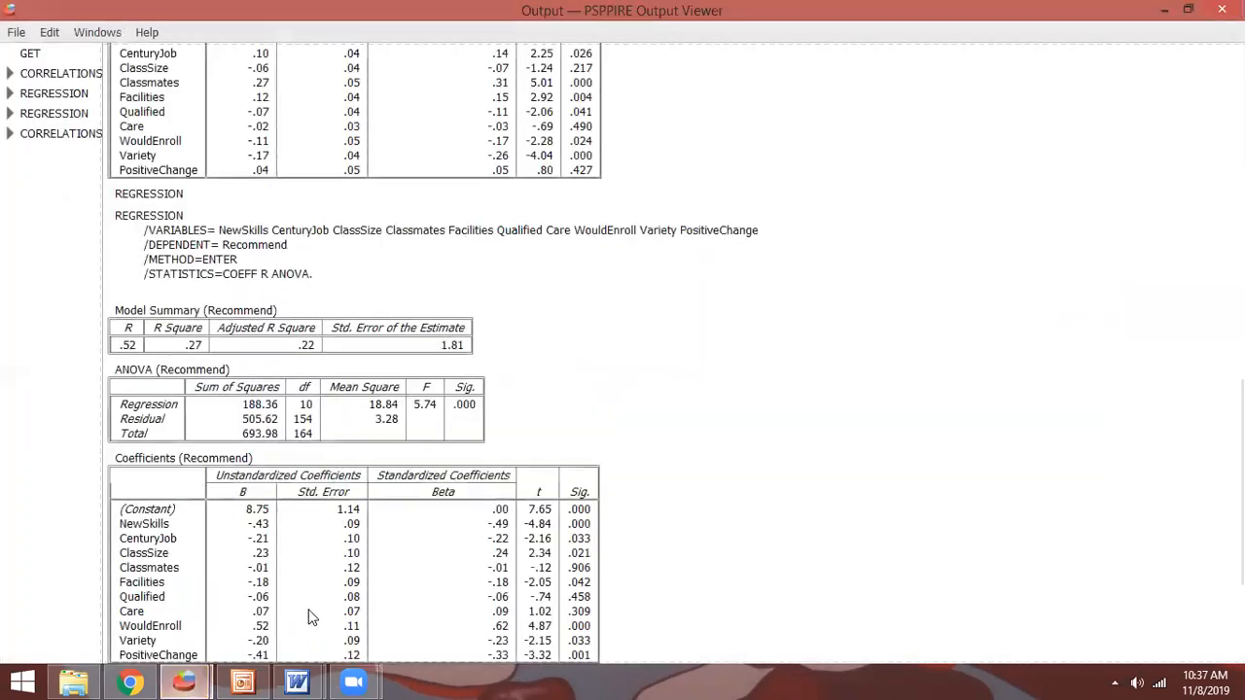
{"action": "scroll", "coordinate": [434, 488], "scroll_direction": "down", "scroll_amount": 3}
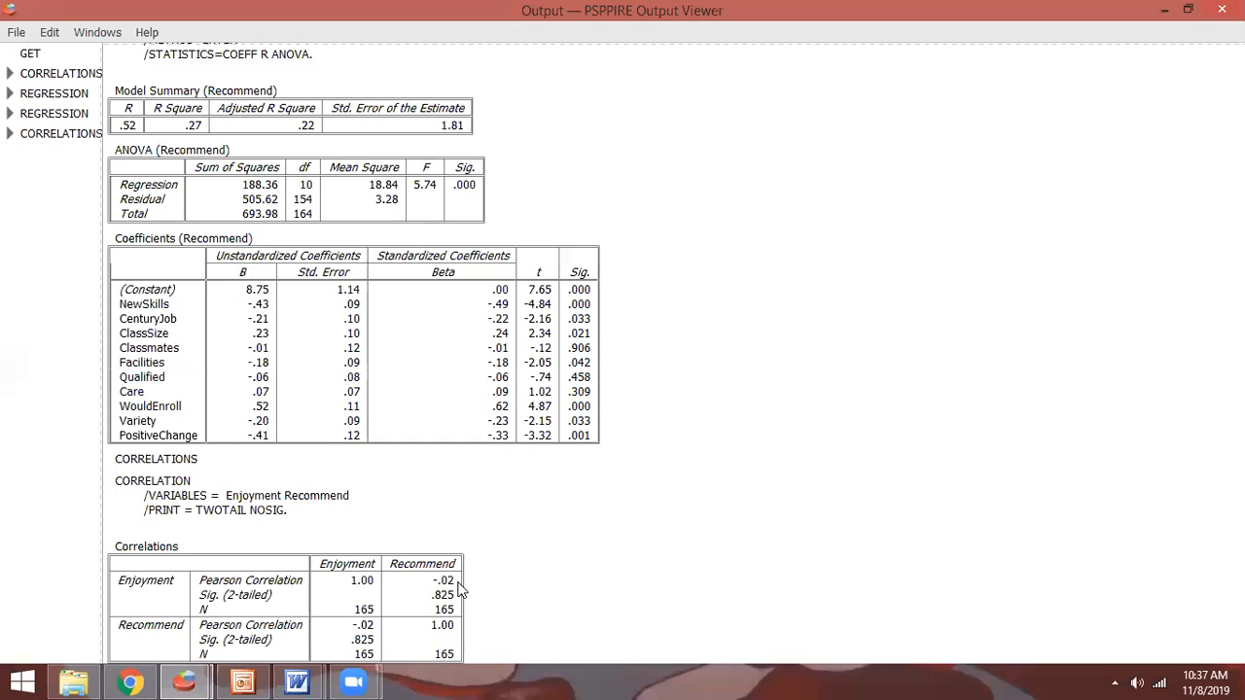
Switch to PowerPoint and review the example on the slide "Writing up Pearson's Correlation Results", then return towards the regression write-up slide
{"action": "key", "text": "alt+Tab"}
{"action": "key", "text": "alt+Tab"}
{"action": "key", "text": "alt+Tab"}
{"action": "left_click", "coordinate": [305, 448]}
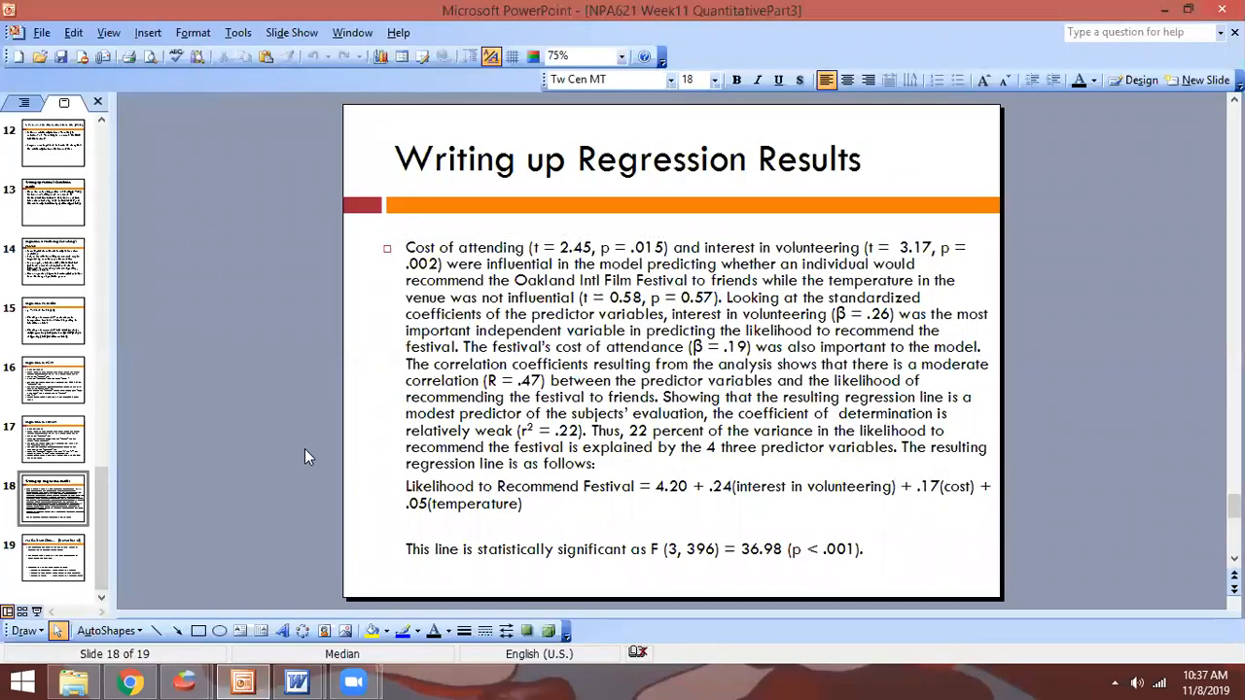
{"action": "scroll", "coordinate": [304, 448], "scroll_direction": "up", "scroll_amount": 2}
{"action": "scroll", "coordinate": [305, 449], "scroll_direction": "up", "scroll_amount": 3}
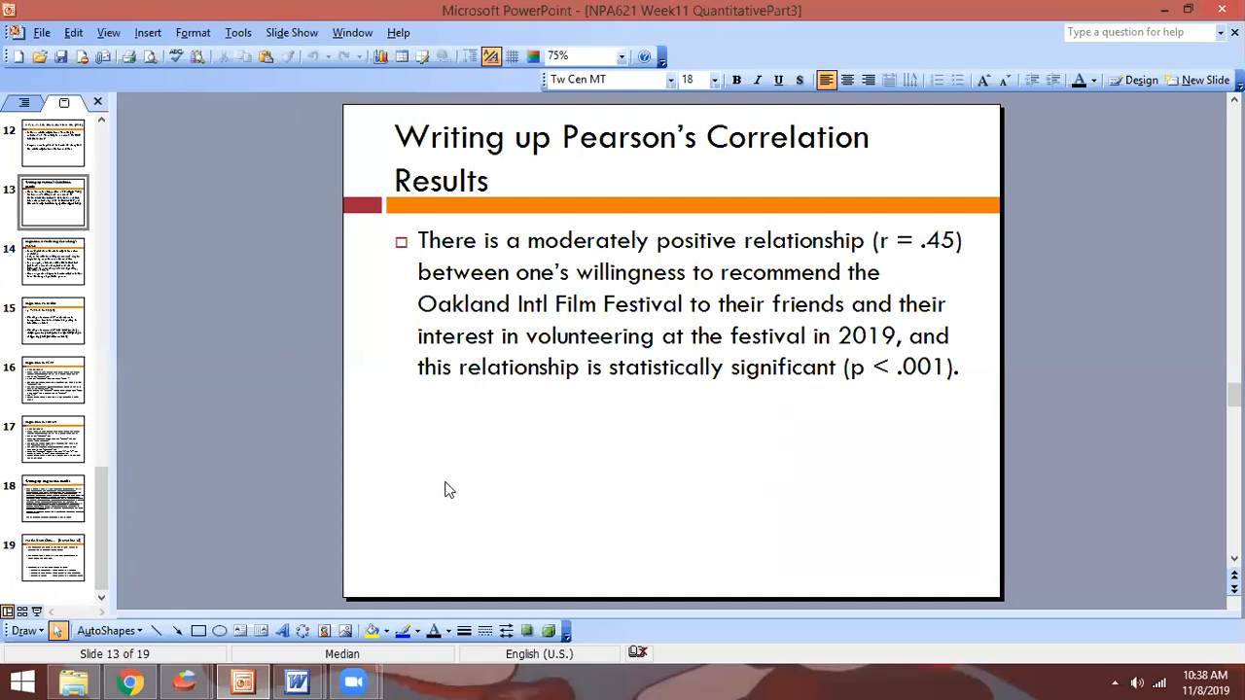
{"action": "scroll", "coordinate": [1061, 477], "scroll_direction": "down", "scroll_amount": 1}
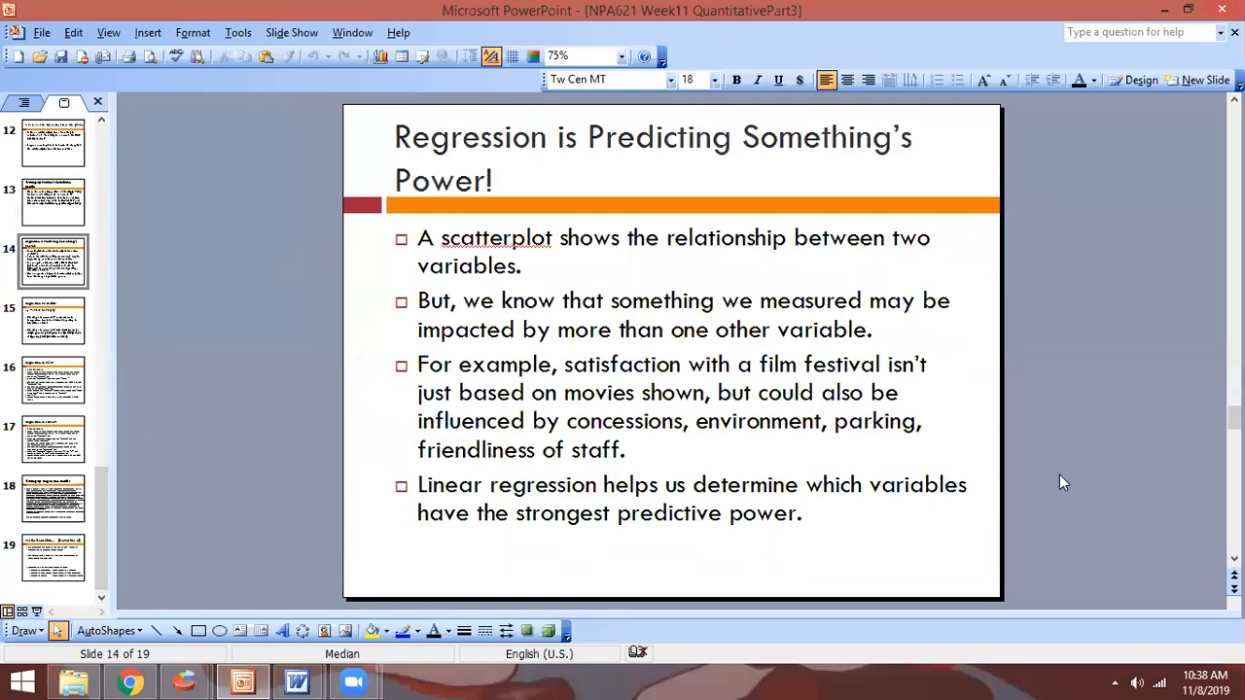
{"action": "scroll", "coordinate": [1063, 483], "scroll_direction": "down", "scroll_amount": 3}
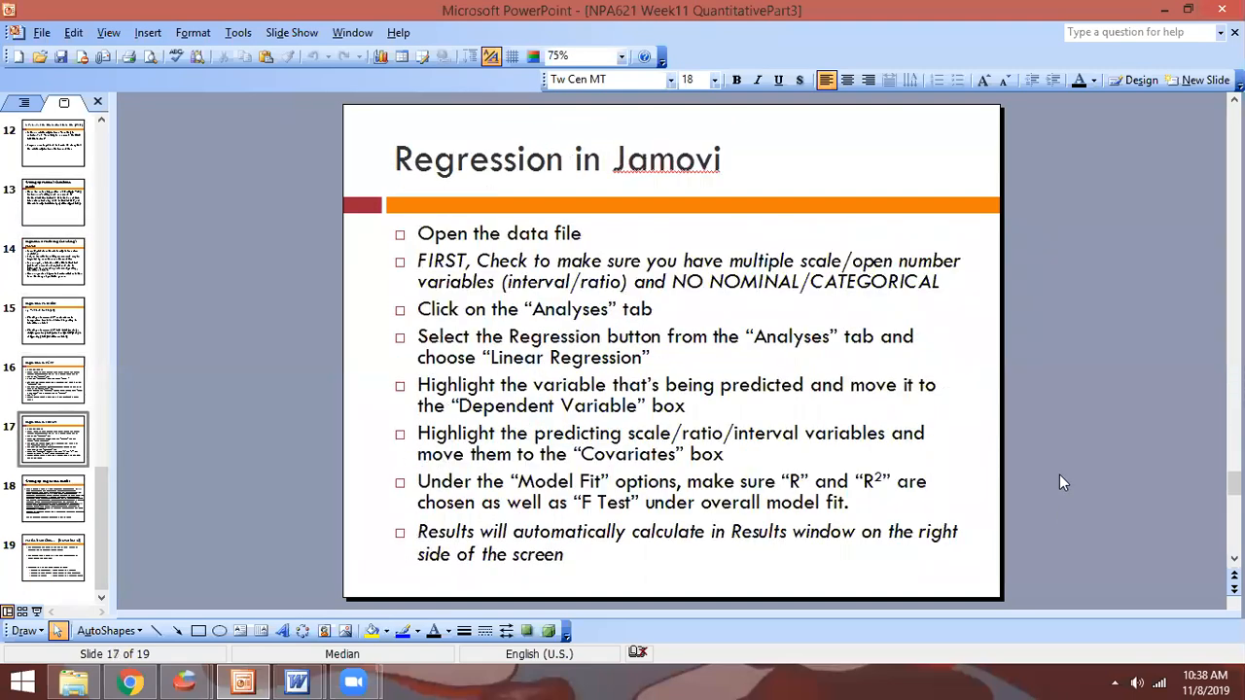
{"action": "scroll", "coordinate": [1059, 475], "scroll_direction": "down", "scroll_amount": 1}
Switch back to PSPPIRE and bring up the Data Editor with the StatExercise #3 dataset
{"action": "key", "text": "alt+Tab"}
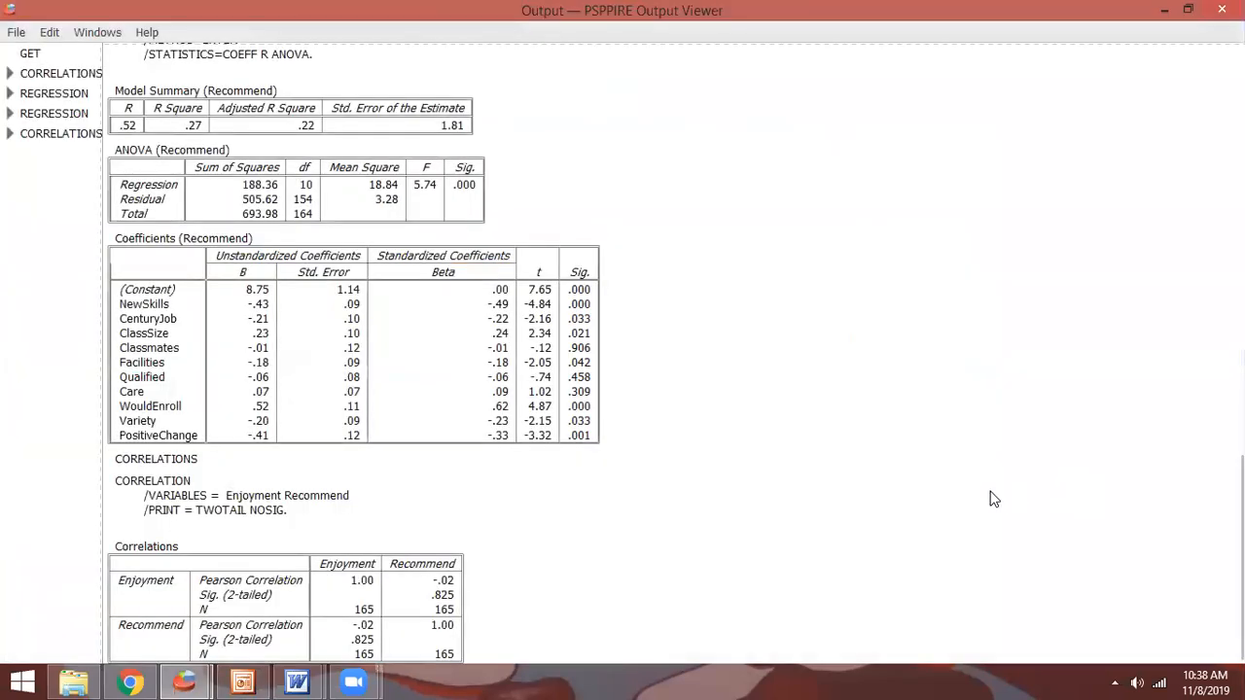
{"action": "key", "text": "alt+Tab"}
{"action": "key", "text": "alt+Tab"}
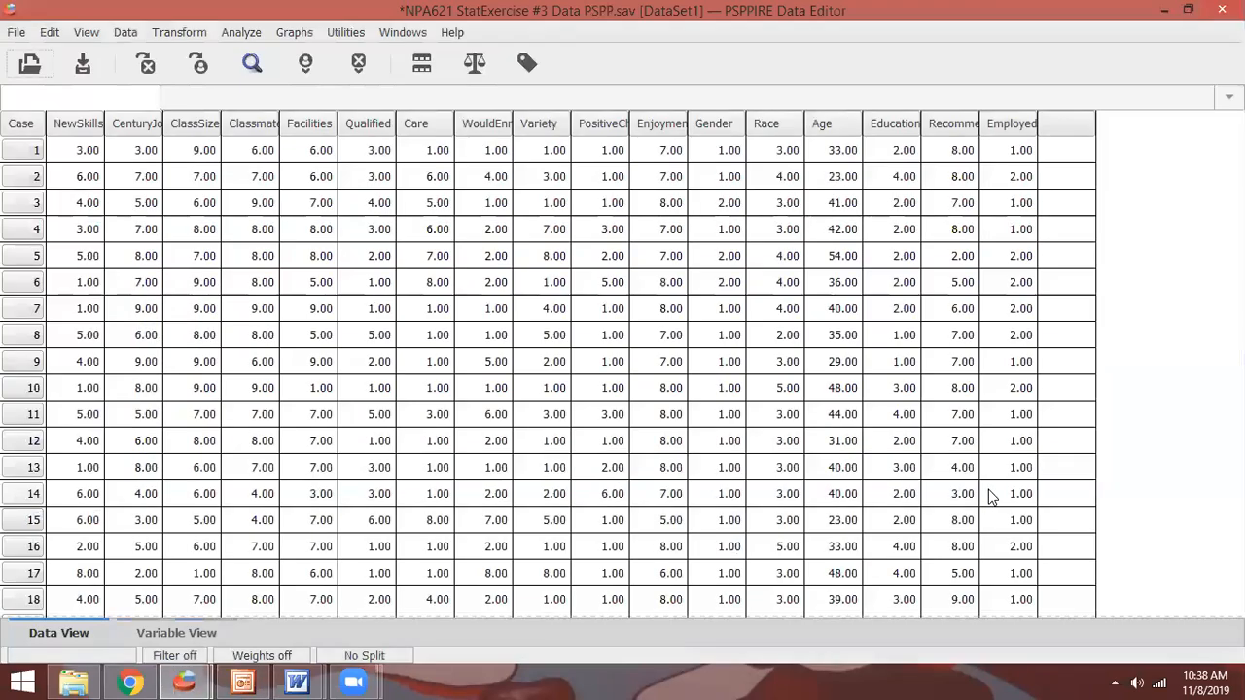